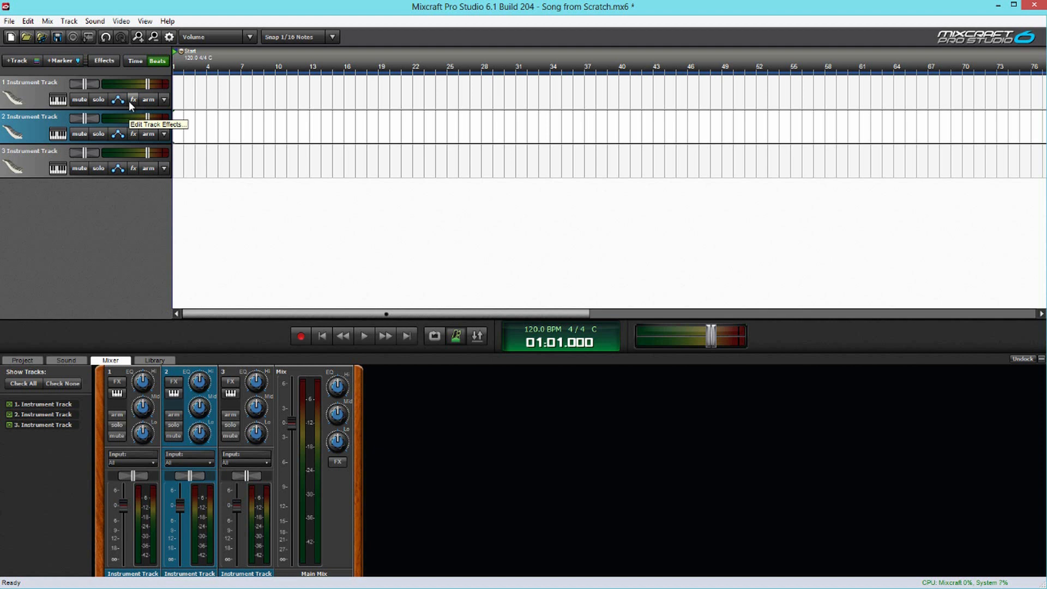
# Arm the first instrument track and record a chord progression of about eight bars on it
pyautogui.rightClick(145, 100)
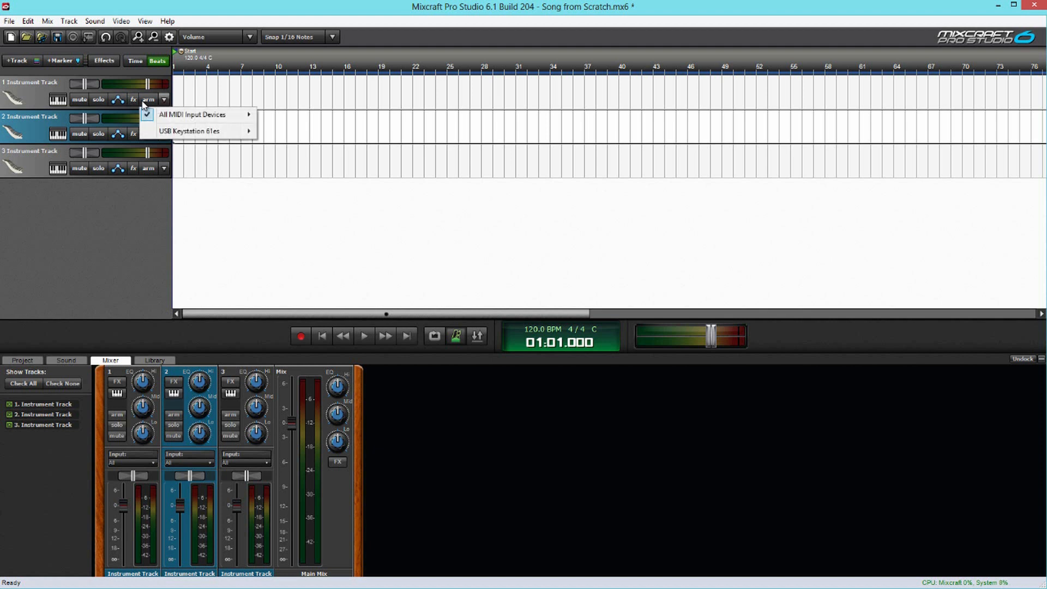
pyautogui.click(144, 102)
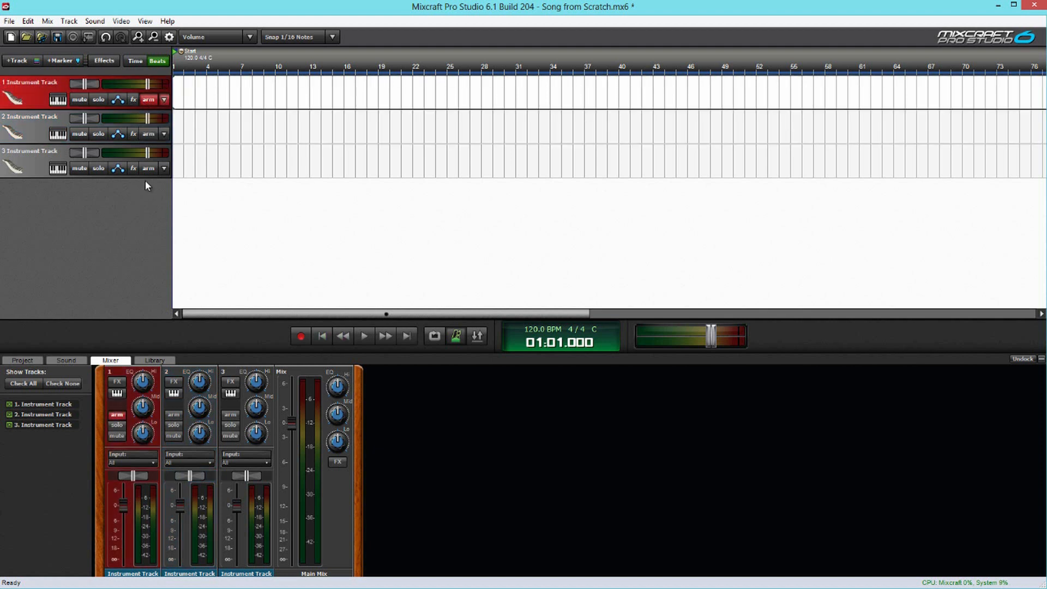
pyautogui.click(302, 336)
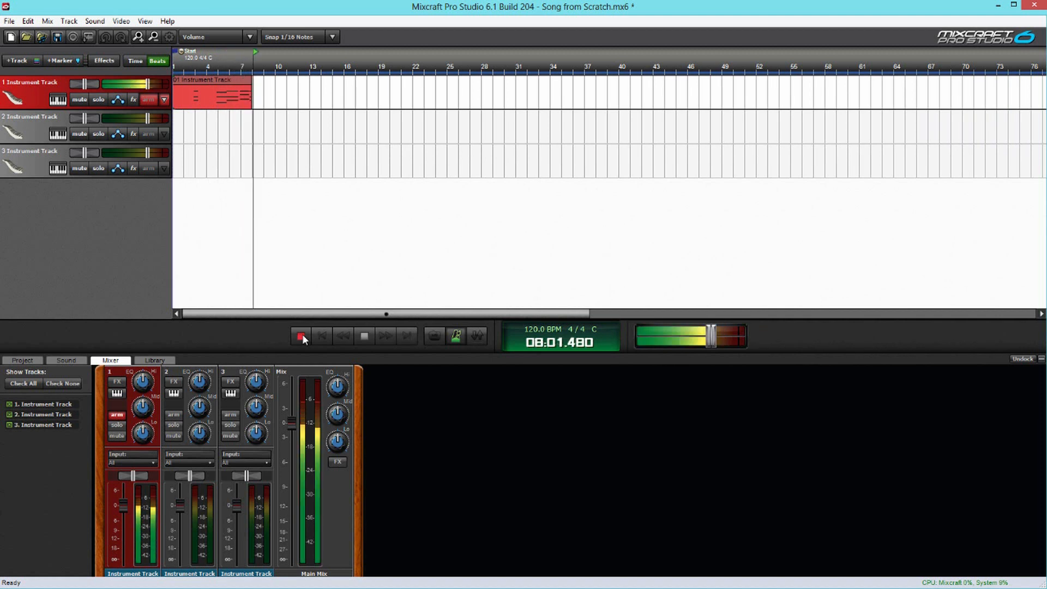
pyautogui.click(301, 336)
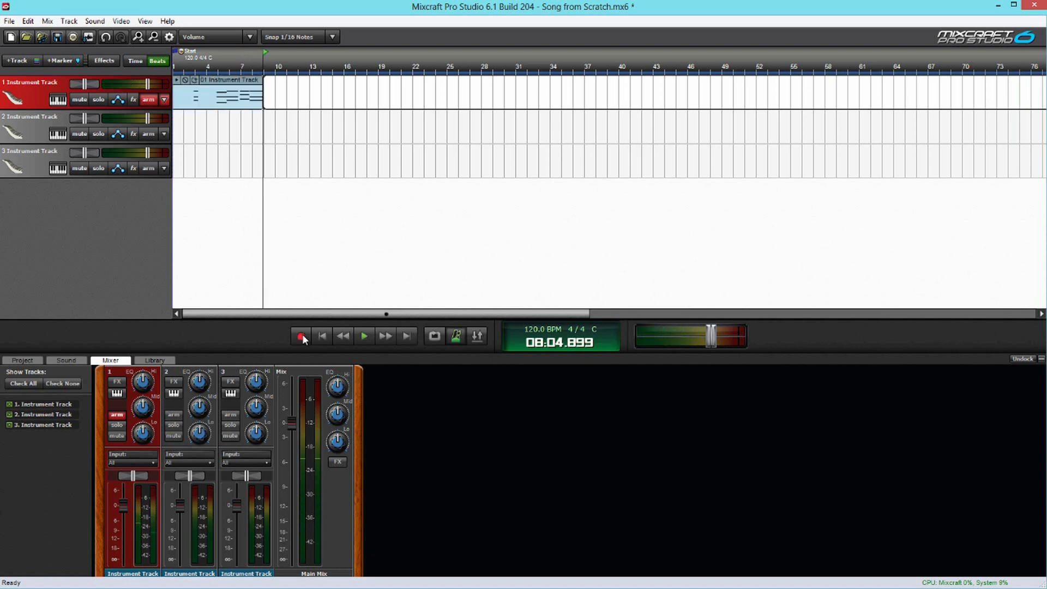
# Open the recorded clip in the piano roll, delete notes of the stray chord at bar 3, and shift the remaining notes earlier
pyautogui.doubleClick(247, 82)
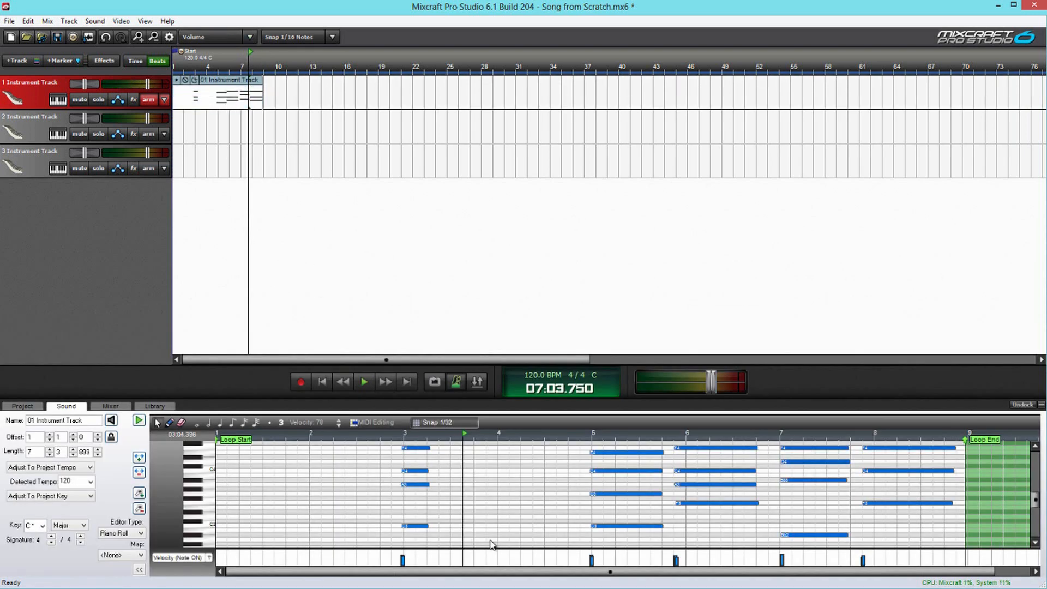
pyautogui.moveTo(396, 459)
pyautogui.mouseDown()
pyautogui.moveTo(386, 429)
pyautogui.moveTo(397, 473)
pyautogui.mouseUp()
pyautogui.press('Delete')
pyautogui.click(610, 474)
pyautogui.moveTo(604, 498); pyautogui.dragTo(341, 494)
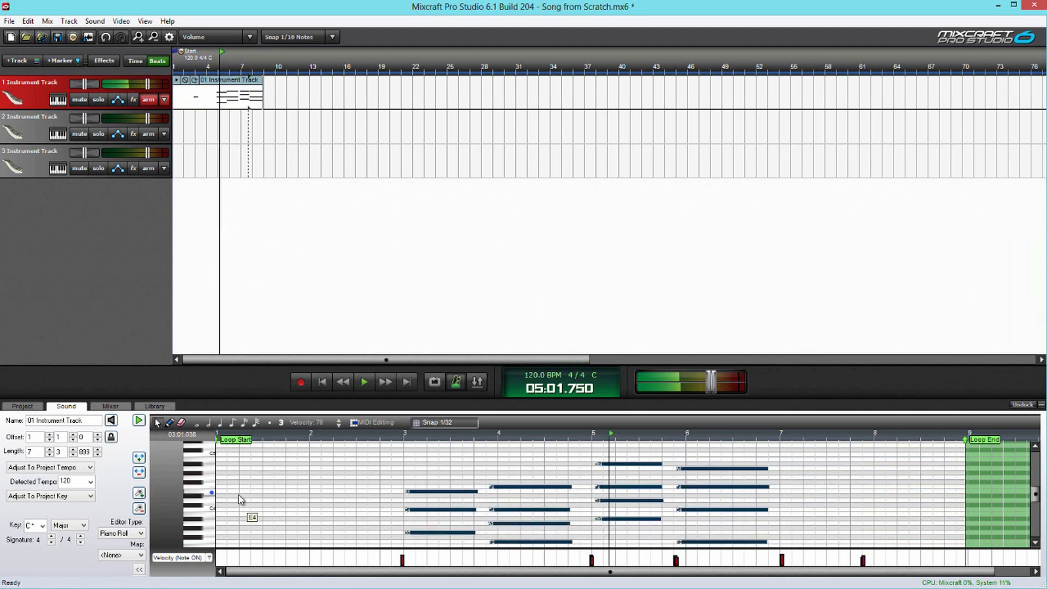
pyautogui.moveTo(219, 494); pyautogui.dragTo(220, 494)
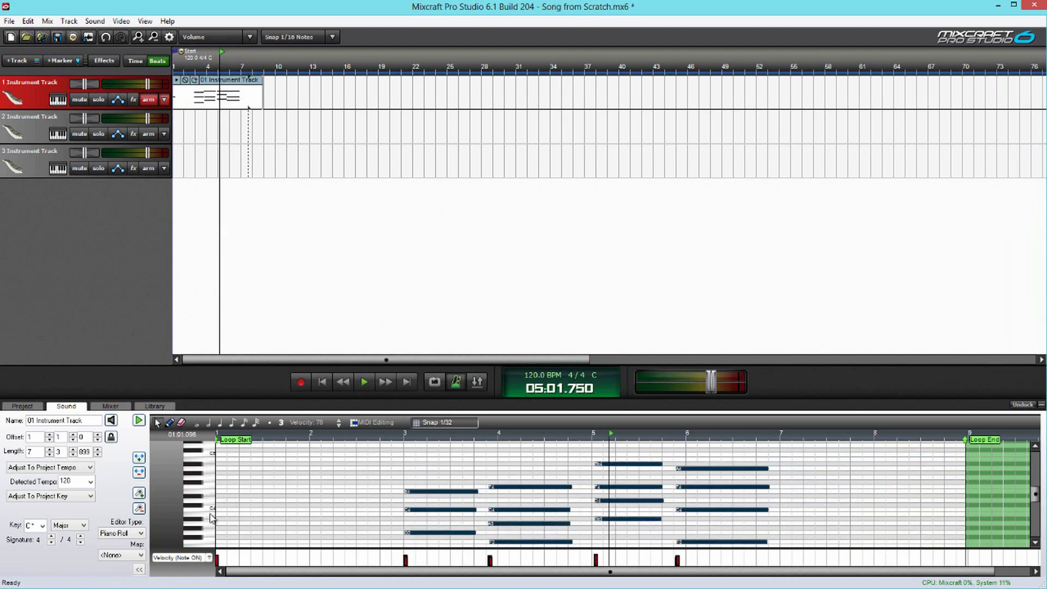
# Delete the leftover stray note at bar 1 and move all remaining chords to the clip's start
pyautogui.scroll(-13, 216, 516)
pyautogui.click(269, 530)
pyautogui.click(229, 510)
pyautogui.press('Delete')
pyautogui.click(320, 517)
pyautogui.hotkey('ctrl', 'a')
pyautogui.moveTo(385, 511); pyautogui.dragTo(210, 532)
# Align the first chord's E4 note with the start of bar 1
pyautogui.scroll(-1, 259, 533)
pyautogui.scroll(11, 201, 506)
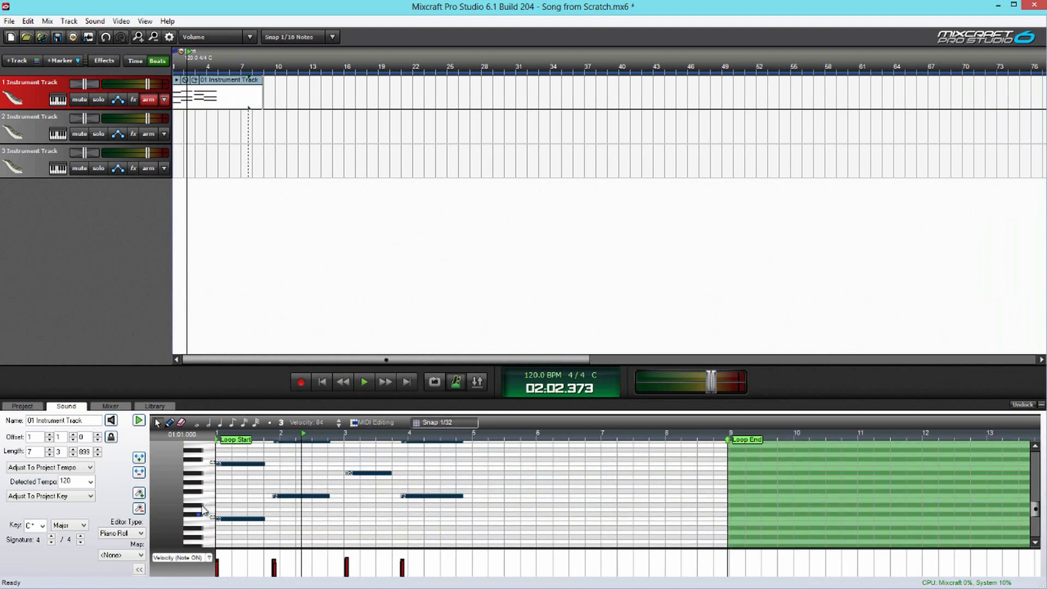
pyautogui.scroll(5, 224, 480)
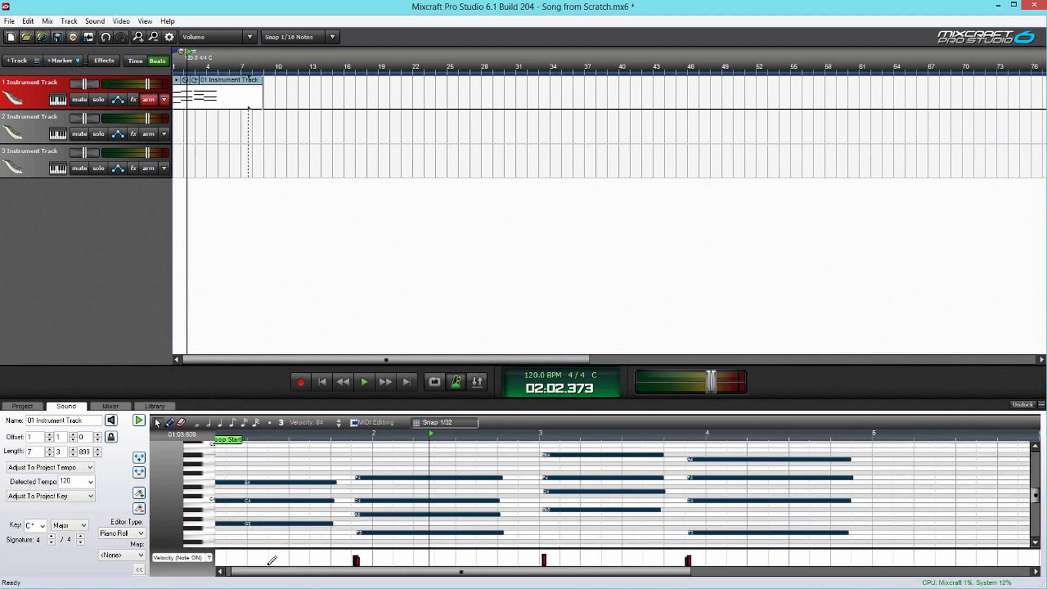
pyautogui.scroll(-1, 273, 561)
pyautogui.moveTo(270, 572); pyautogui.dragTo(258, 571)
pyautogui.click(241, 484)
pyautogui.moveTo(229, 478); pyautogui.dragTo(216, 480)
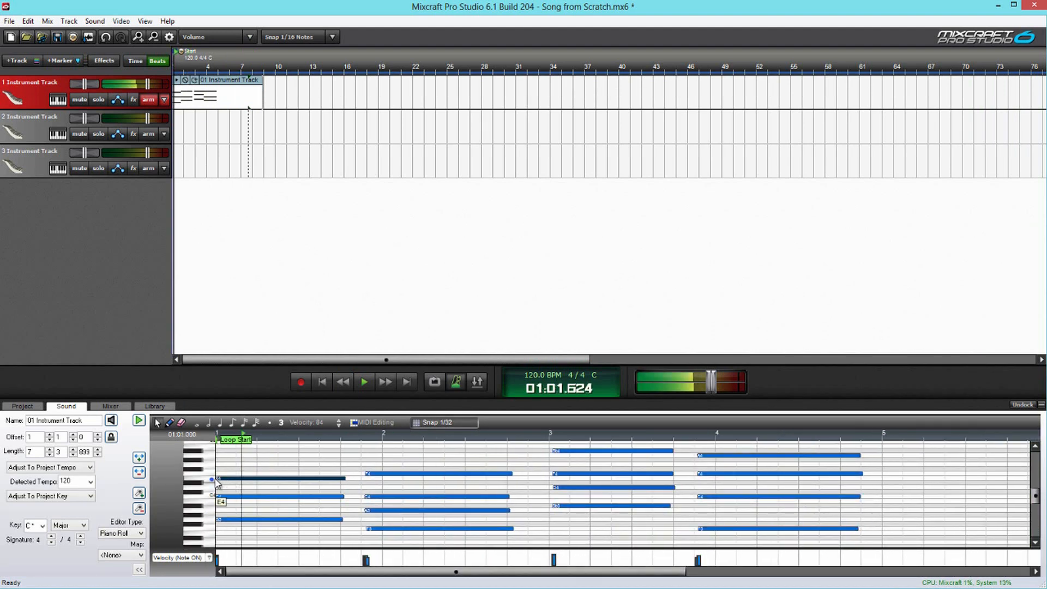
# Play the clip from the beginning to check the timing of the chords
pyautogui.click(342, 382)
pyautogui.click(365, 382)
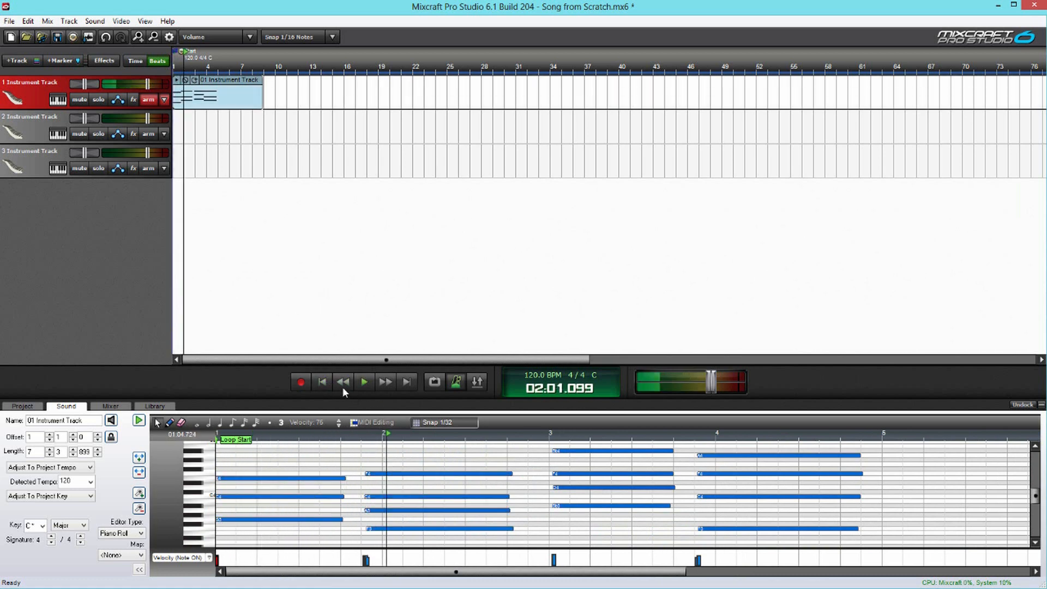
pyautogui.click(321, 383)
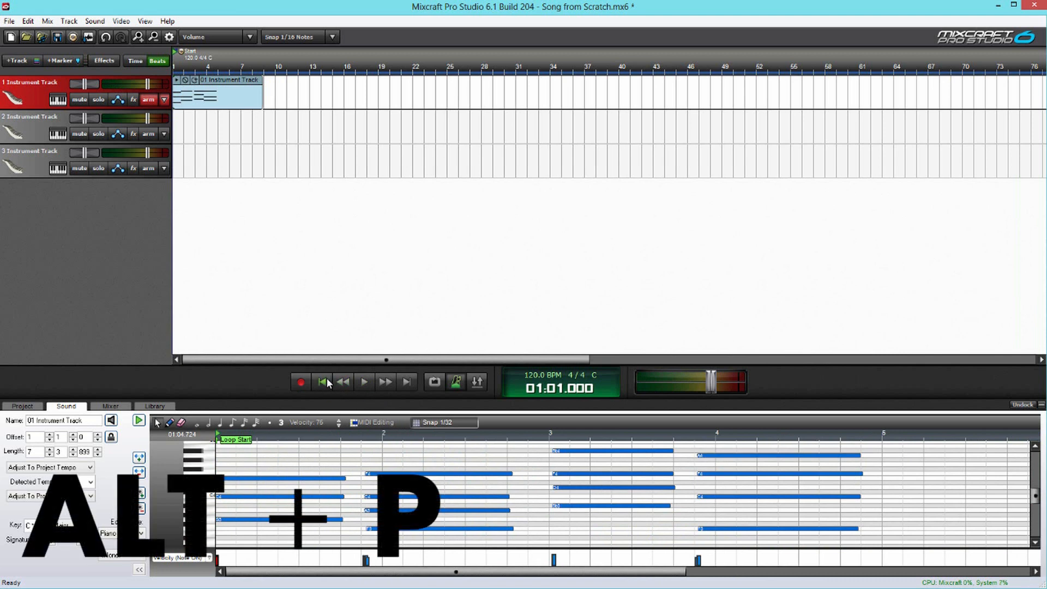
pyautogui.hotkey('alt', 'p')
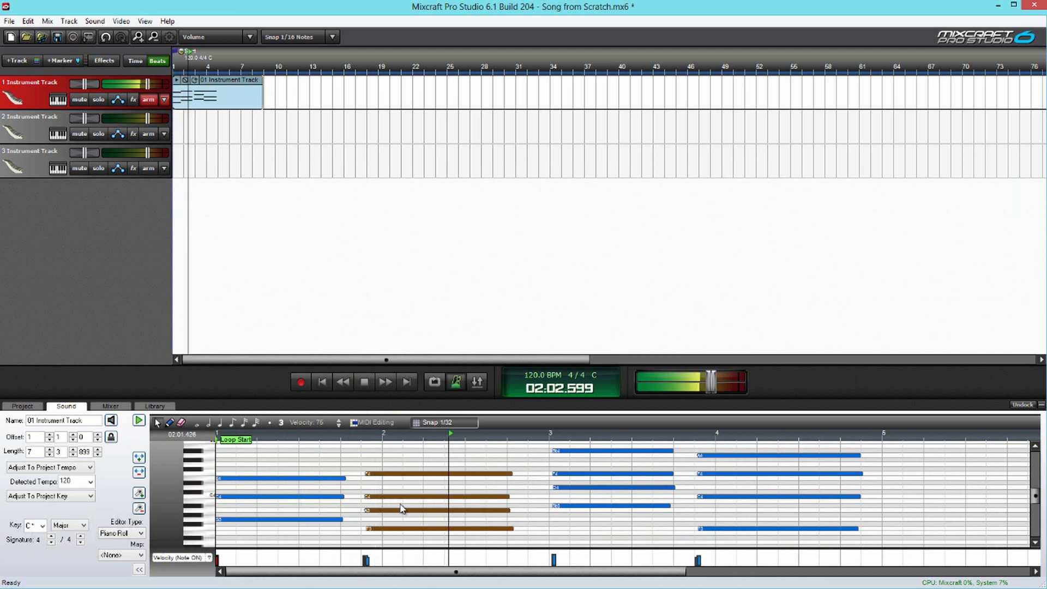
pyautogui.press('space')
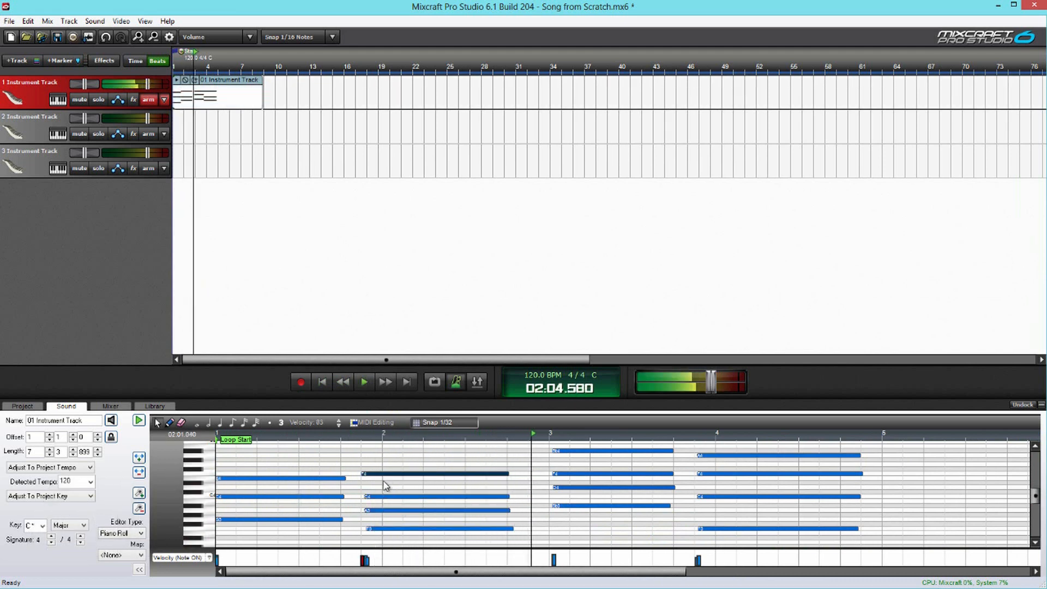
# Align the starts of the second chord's notes just before bar 2 and return to the song's start
pyautogui.click(385, 497)
pyautogui.moveTo(384, 509); pyautogui.dragTo(377, 528)
pyautogui.click(322, 384)
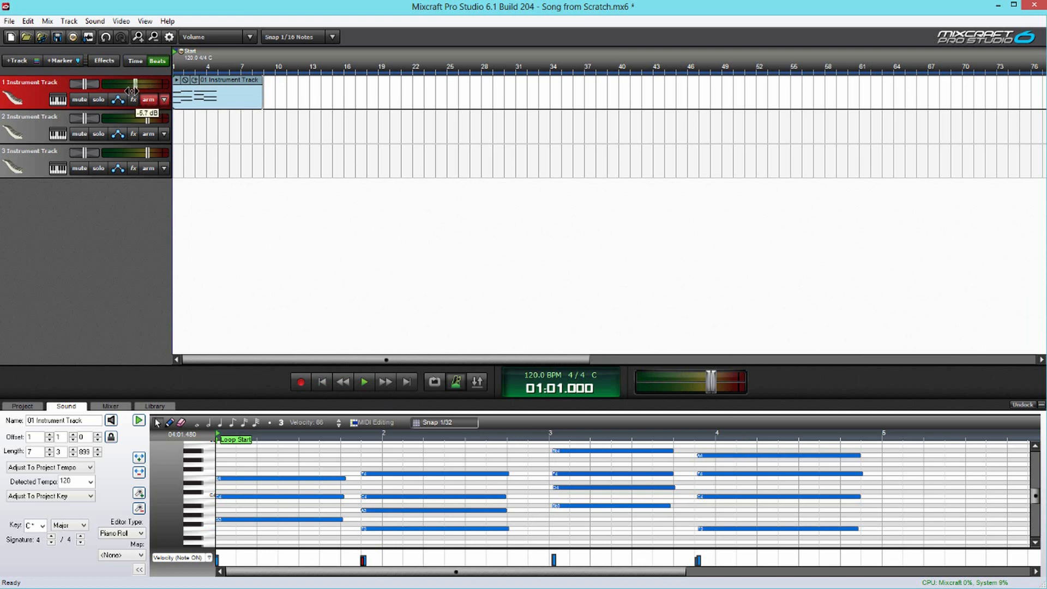
# Lower the main volume and readjust the first track's volume while playing the clip
pyautogui.moveTo(719, 373); pyautogui.dragTo(565, 320)
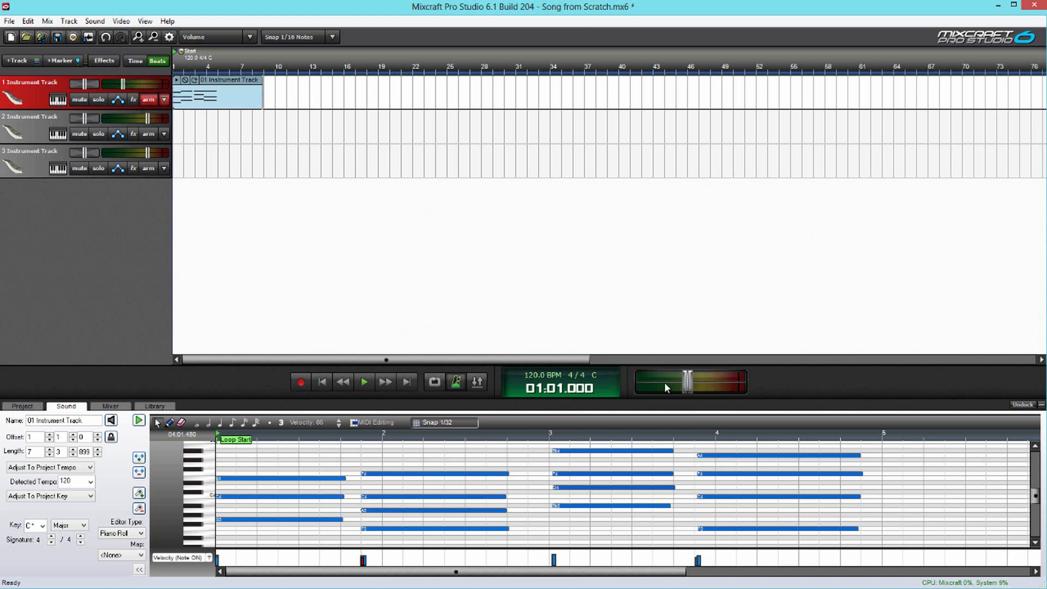
pyautogui.click(364, 382)
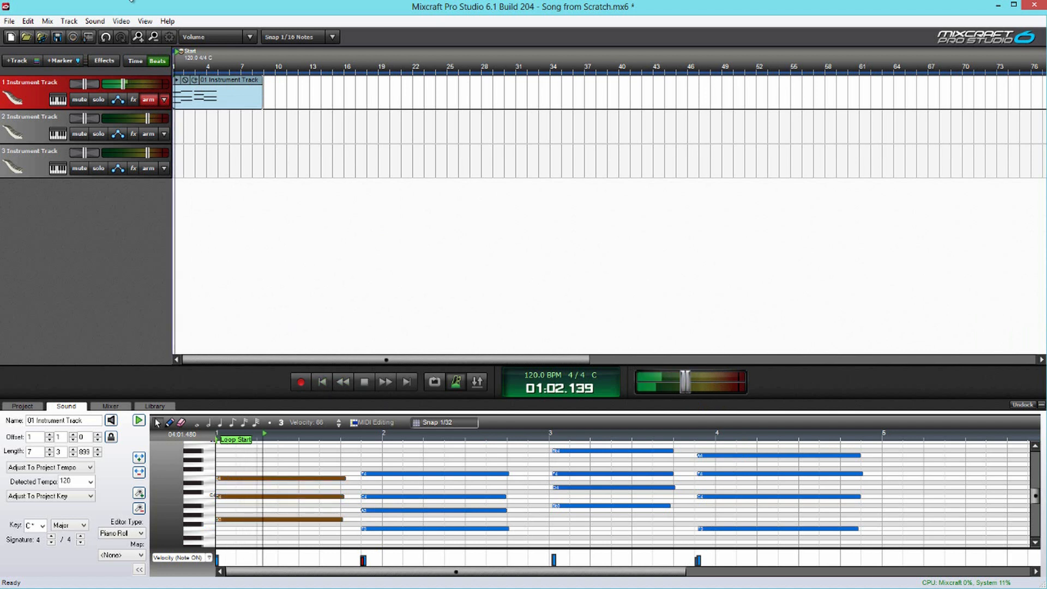
pyautogui.moveTo(123, 83); pyautogui.dragTo(132, 83)
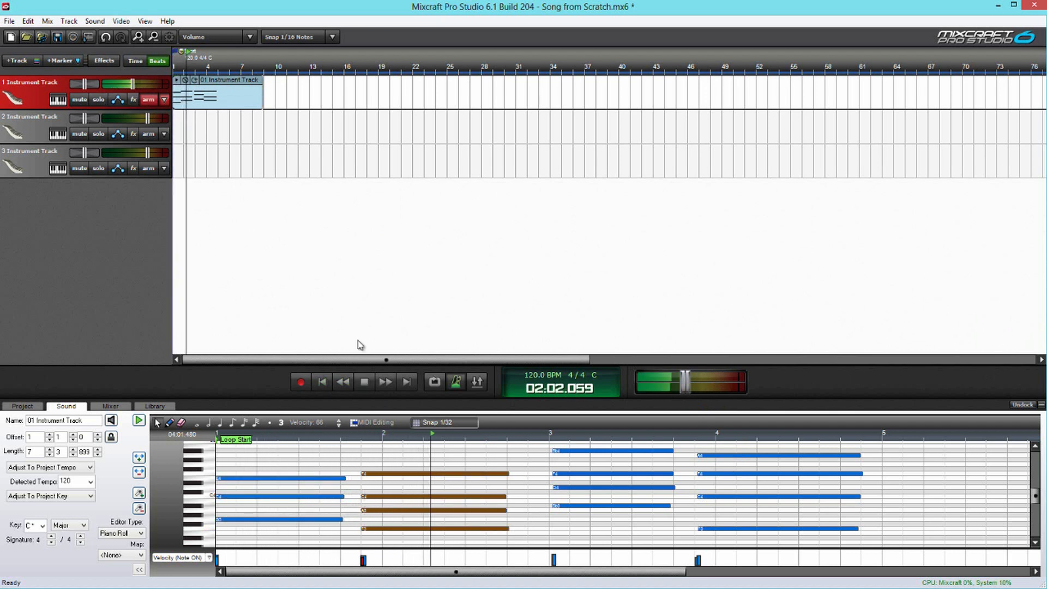
pyautogui.press('space')
# Align the starts of the third chord's notes with bar 3
pyautogui.moveTo(679, 521); pyautogui.dragTo(563, 452)
pyautogui.click(538, 497)
pyautogui.click(322, 491)
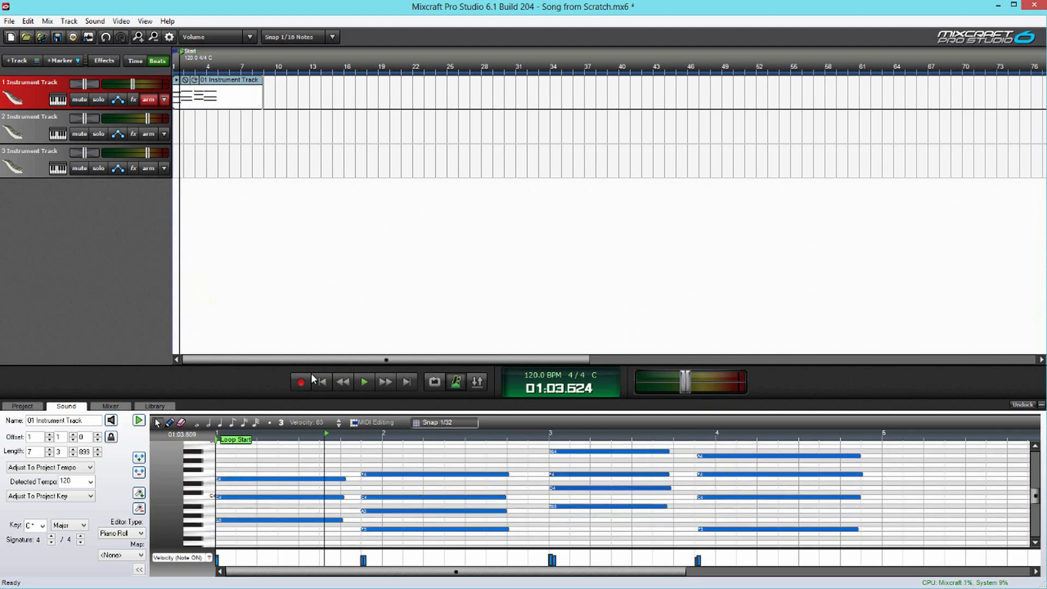
# Play the opening chord and trim its three upper notes to end together at 01:04.000
pyautogui.click(323, 387)
pyautogui.press('space')
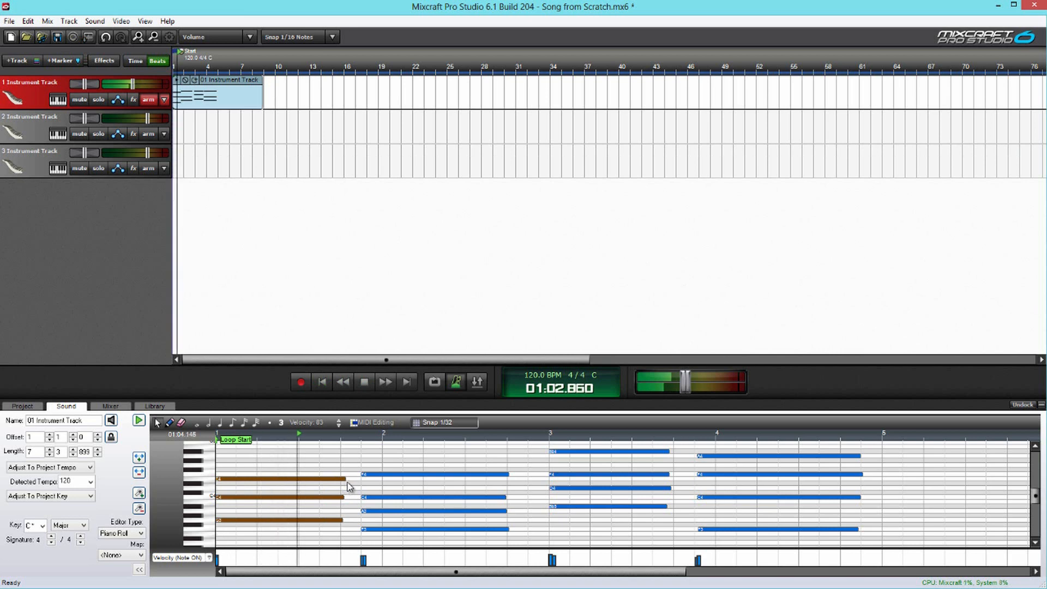
pyautogui.press('space')
pyautogui.click(346, 480)
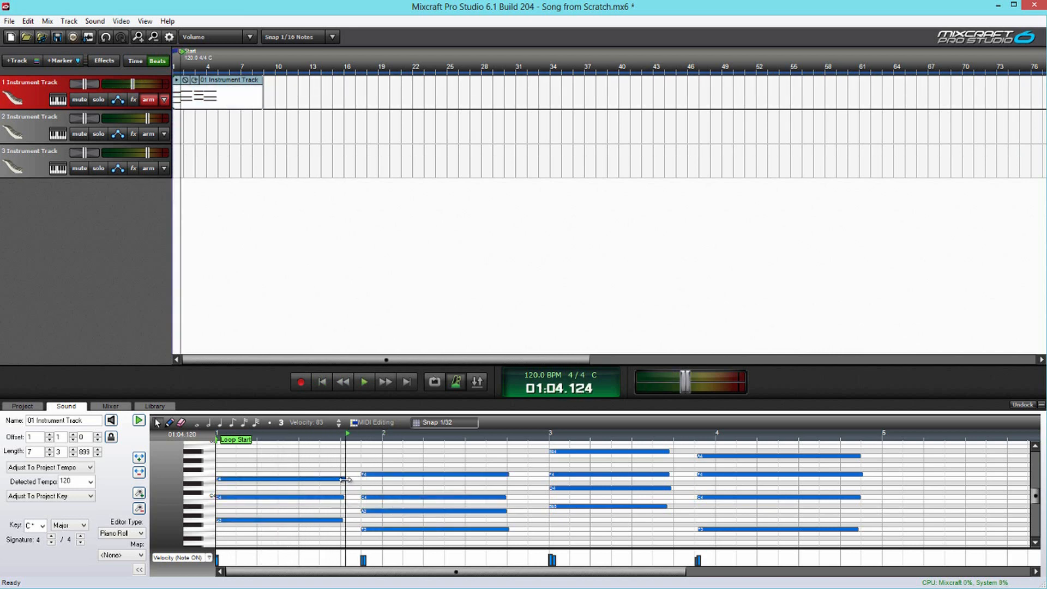
pyautogui.click(342, 497)
pyautogui.click(338, 520)
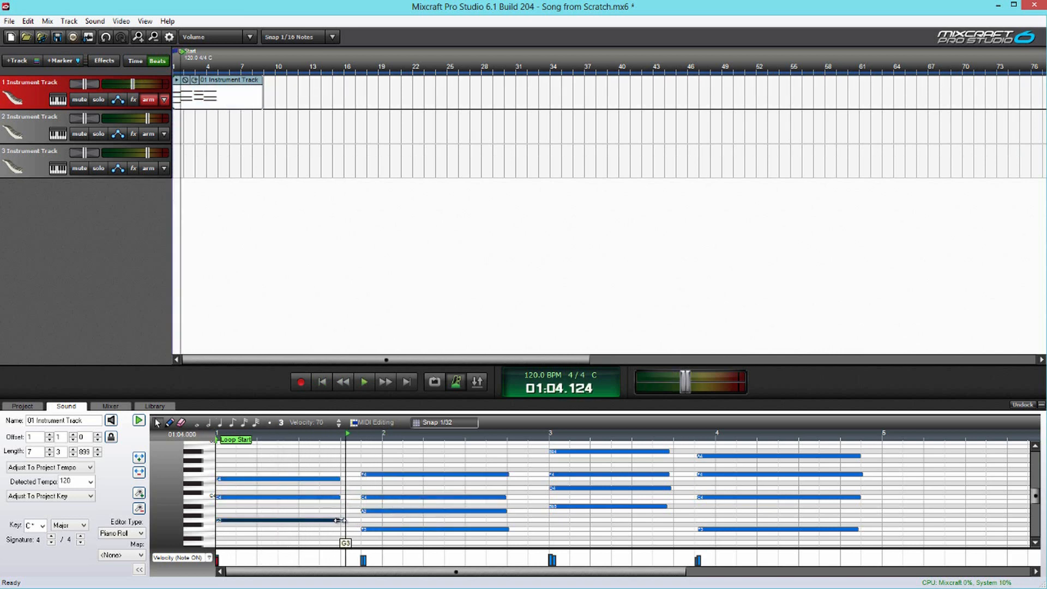
# Trim the second chord's notes to a common end point while auditioning the clip
pyautogui.press('space')
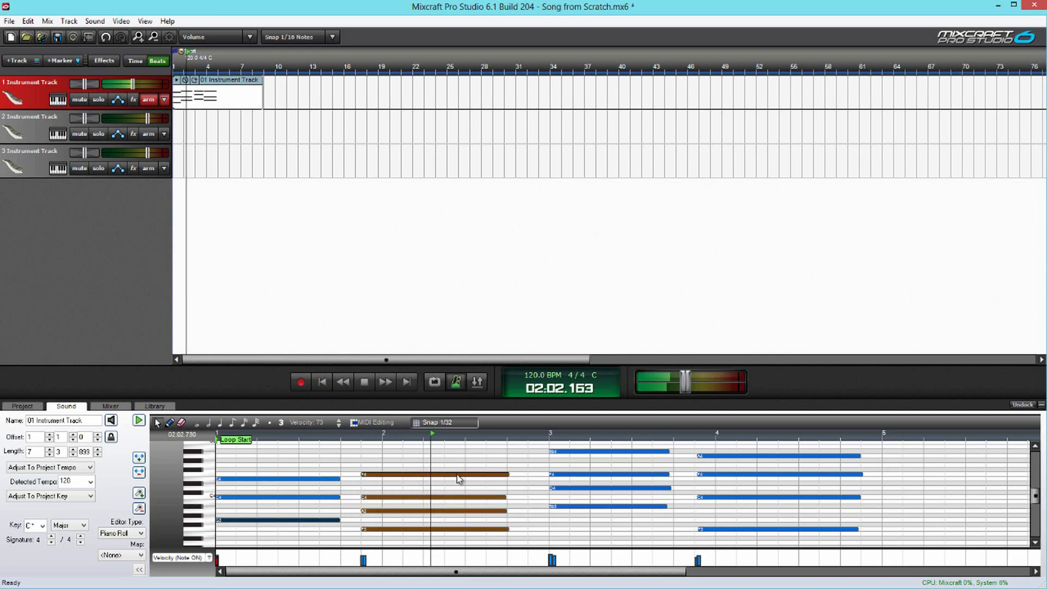
pyautogui.moveTo(521, 536); pyautogui.dragTo(508, 477)
pyautogui.click(504, 501)
pyautogui.press('space')
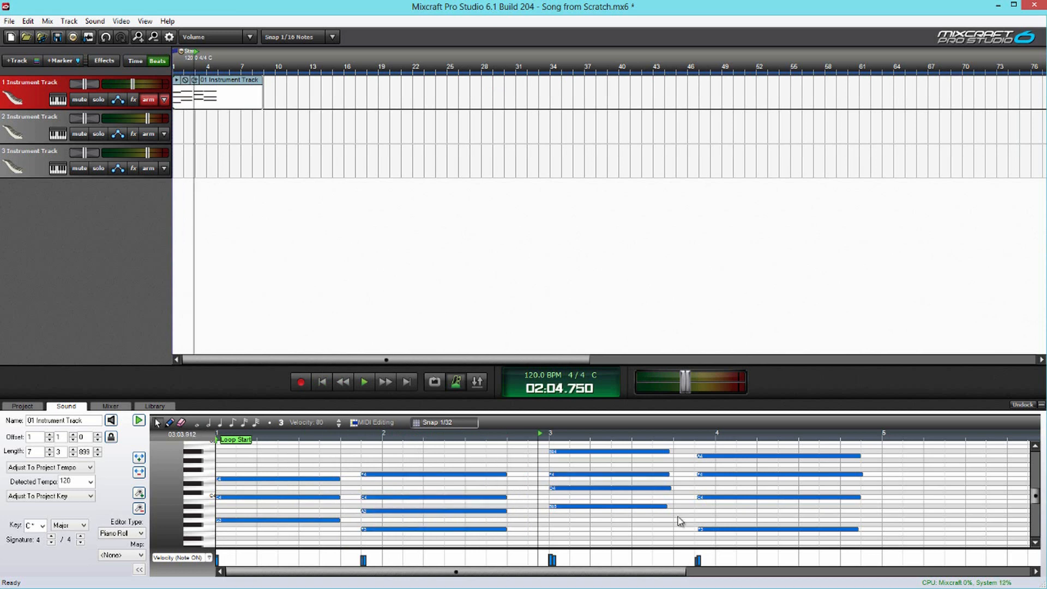
# Play the edited chords from the start and enlarge the piano roll area to show more notes
pyautogui.press('space')
pyautogui.click(326, 384)
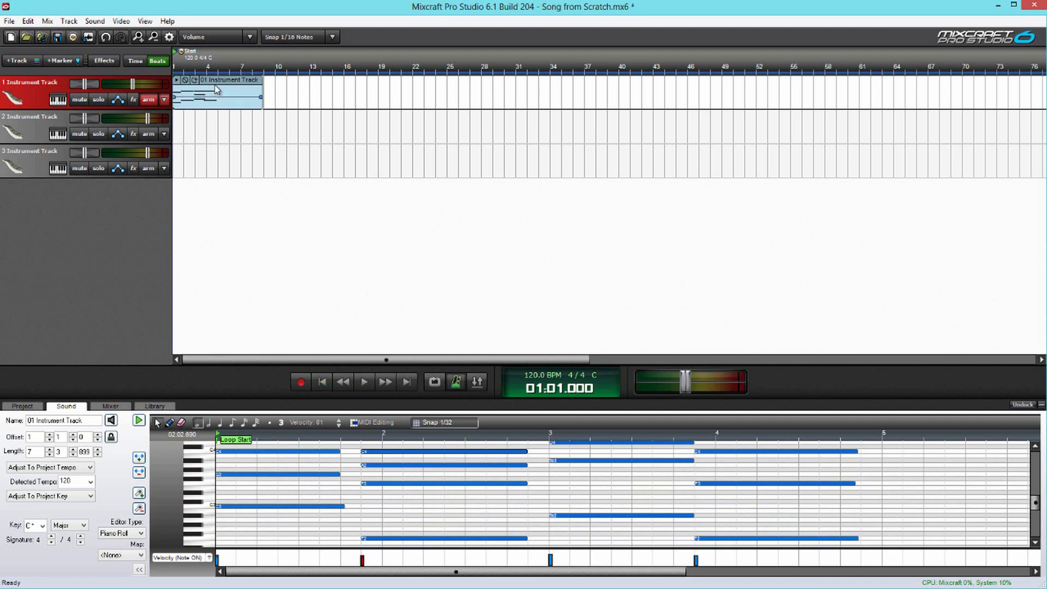
pyautogui.press('space')
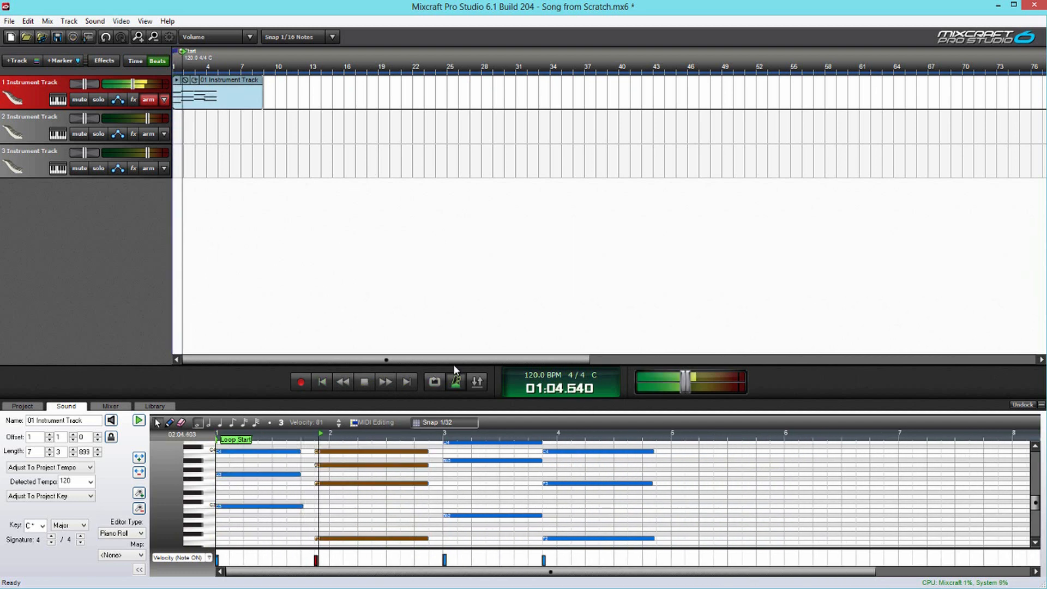
pyautogui.moveTo(452, 364); pyautogui.dragTo(453, 312)
pyautogui.moveTo(1036, 483); pyautogui.dragTo(1035, 477)
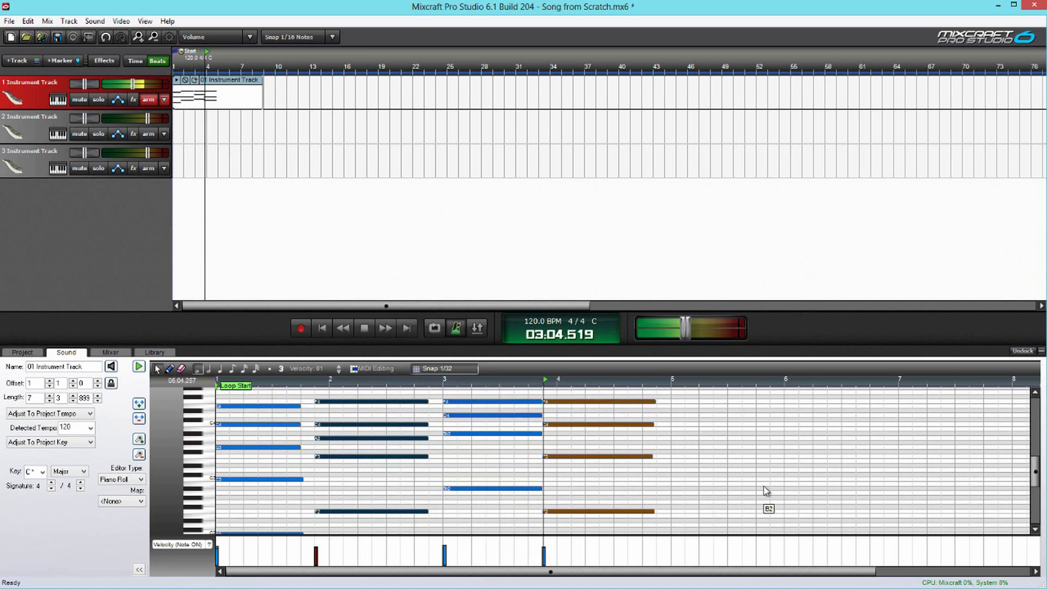
# Stop playback and extend all notes of the fourth chord to end at bar 5
pyautogui.press('space')
pyautogui.moveTo(667, 518); pyautogui.dragTo(671, 424)
pyautogui.click(671, 419)
pyautogui.click(670, 456)
pyautogui.click(666, 512)
pyautogui.click(669, 516)
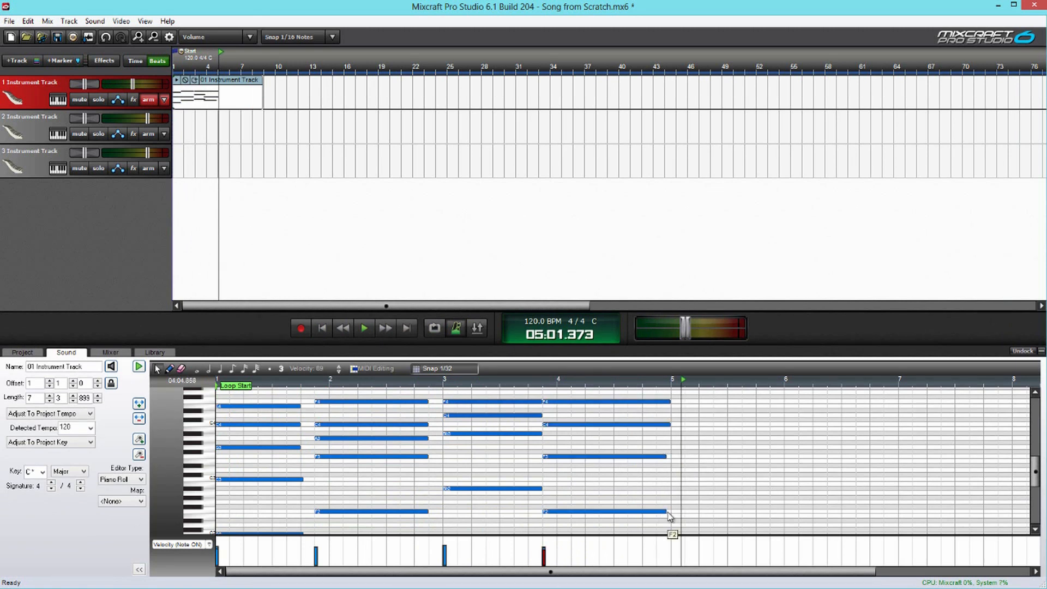
pyautogui.click(667, 454)
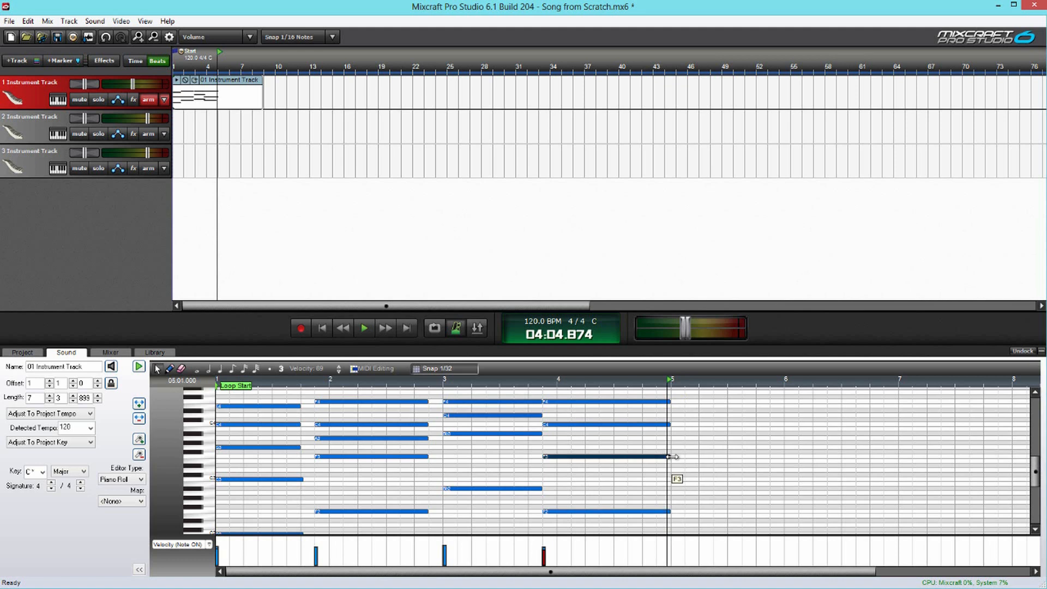
# Move the clip's loop end marker to bar 5
pyautogui.scroll(-2, 656, 454)
pyautogui.moveTo(491, 396); pyautogui.dragTo(602, 414)
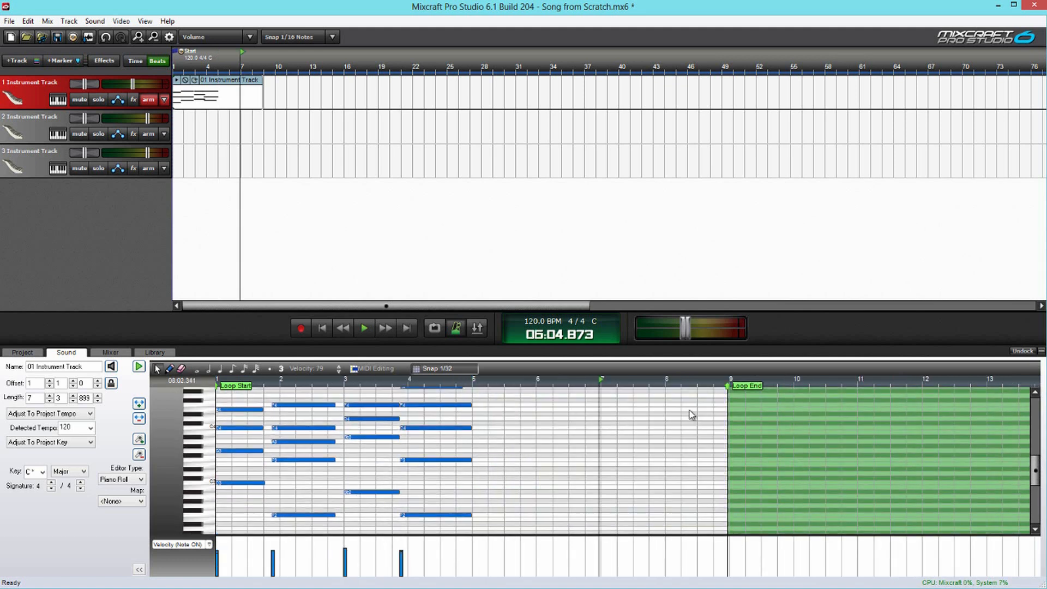
pyautogui.click(730, 387)
pyautogui.moveTo(730, 387); pyautogui.dragTo(475, 394)
# Loop the four-bar clip once more on the first track so it fills eight bars
pyautogui.scroll(3, 195, 116)
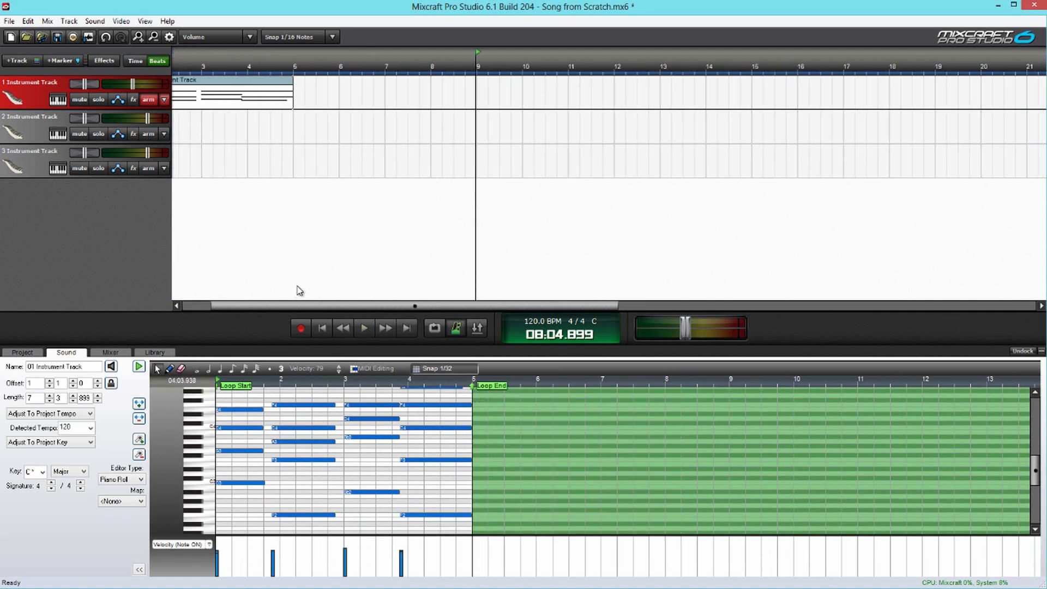
pyautogui.moveTo(366, 308); pyautogui.dragTo(335, 308)
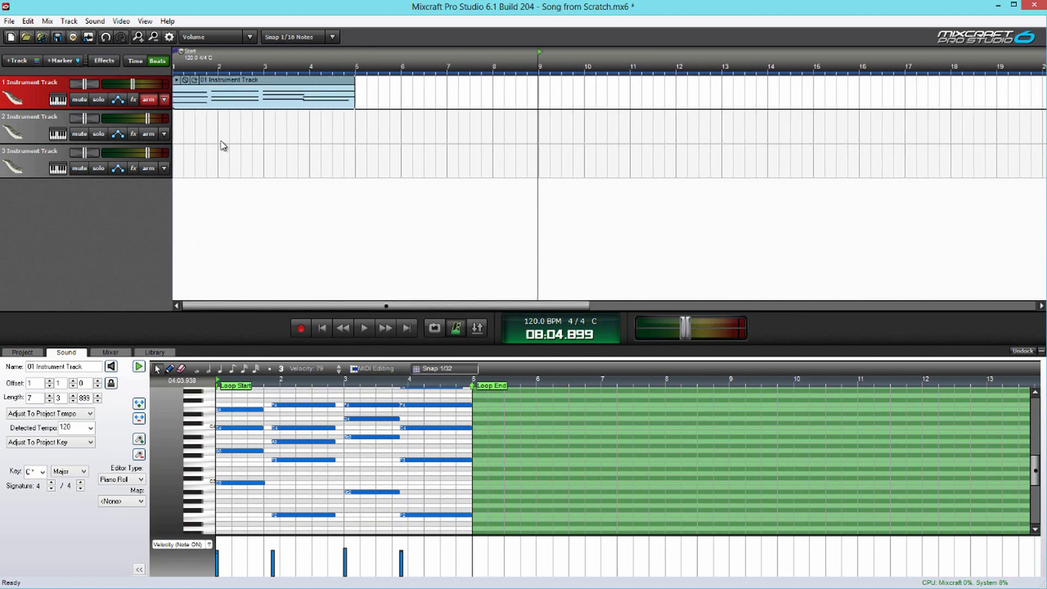
pyautogui.click(194, 81)
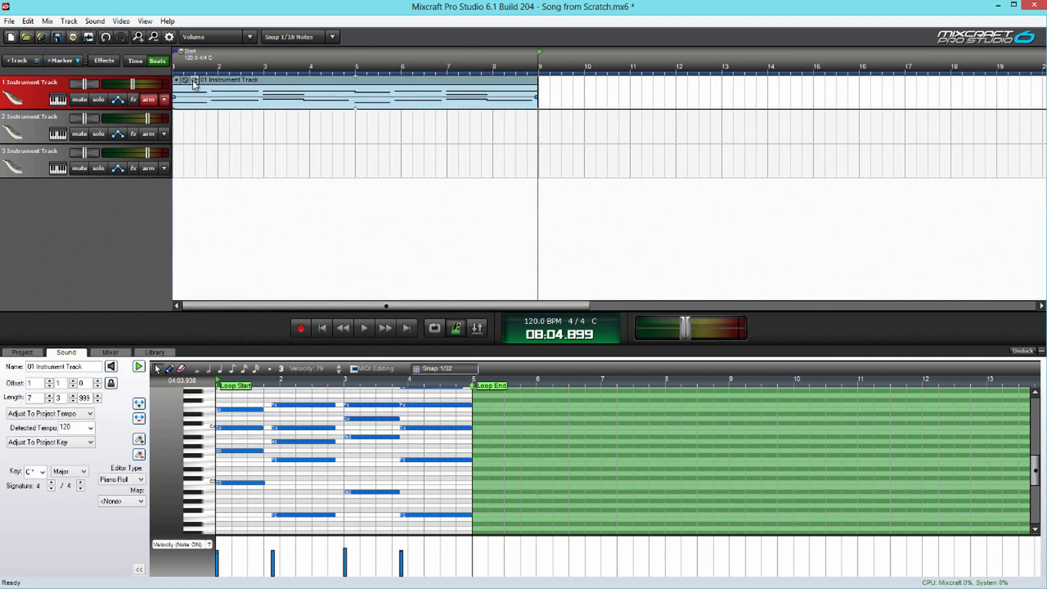
# Return to the song start, open an enlarged instrument selection for the first track and browse the Synth - Lead - Soft presets
pyautogui.click(324, 329)
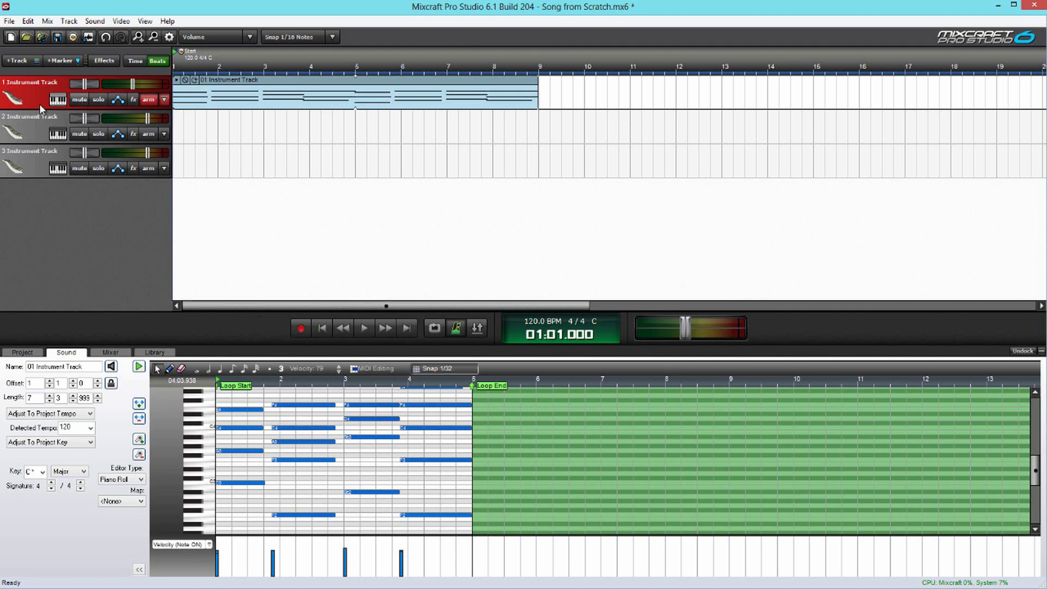
pyautogui.click(58, 104)
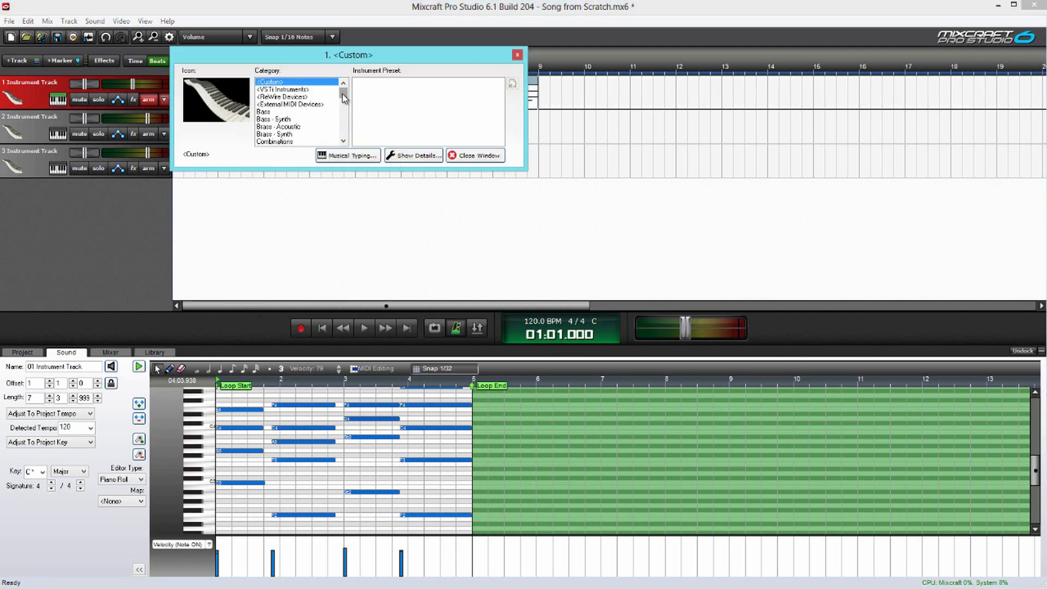
pyautogui.moveTo(344, 98); pyautogui.dragTo(345, 107)
pyautogui.moveTo(358, 168); pyautogui.dragTo(357, 229)
pyautogui.moveTo(345, 109); pyautogui.dragTo(351, 186)
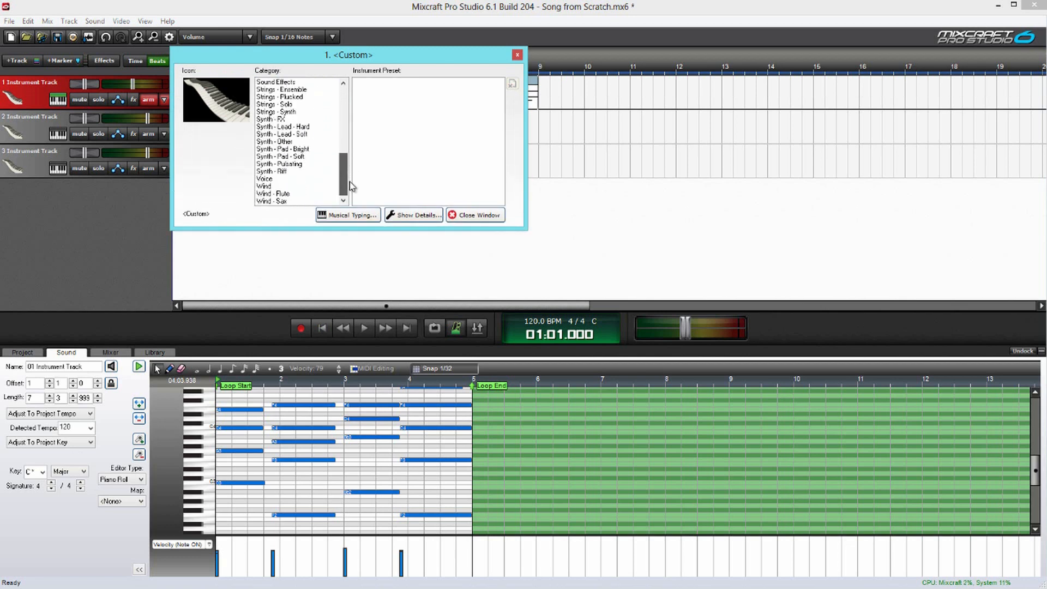
pyautogui.click(298, 136)
pyautogui.moveTo(501, 118); pyautogui.dragTo(501, 165)
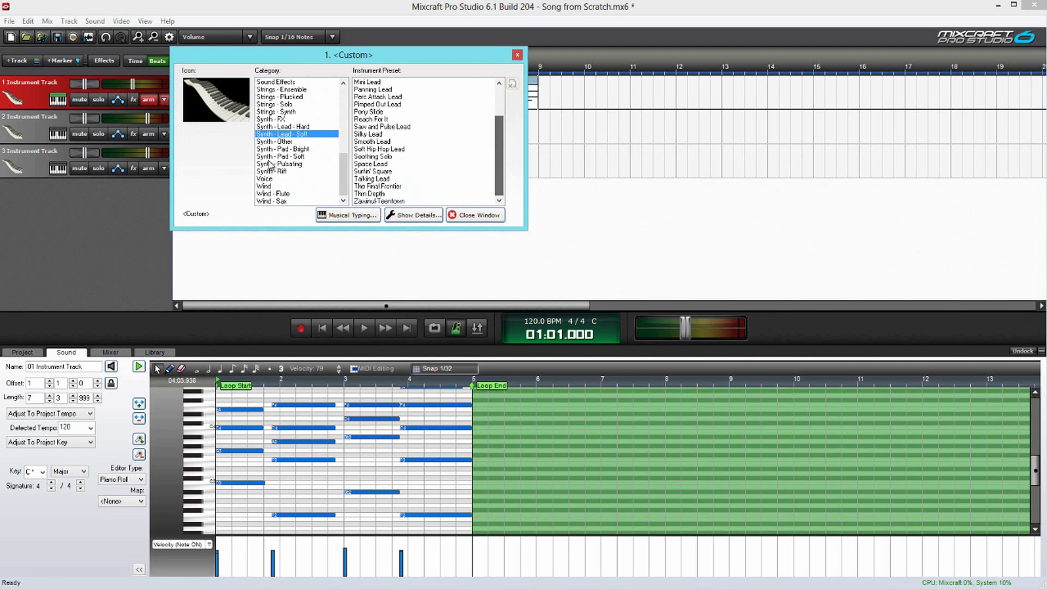
# Assign the Square Lead 1 preset from Synth - Lead - Hard to the first track and move the instrument window off the clip
pyautogui.click(278, 126)
pyautogui.moveTo(498, 99); pyautogui.dragTo(493, 169)
pyautogui.click(376, 133)
pyautogui.moveTo(467, 61); pyautogui.dragTo(798, 169)
# Play the chords from the start with Square Lead 1, stop and return to the beginning
pyautogui.click(321, 332)
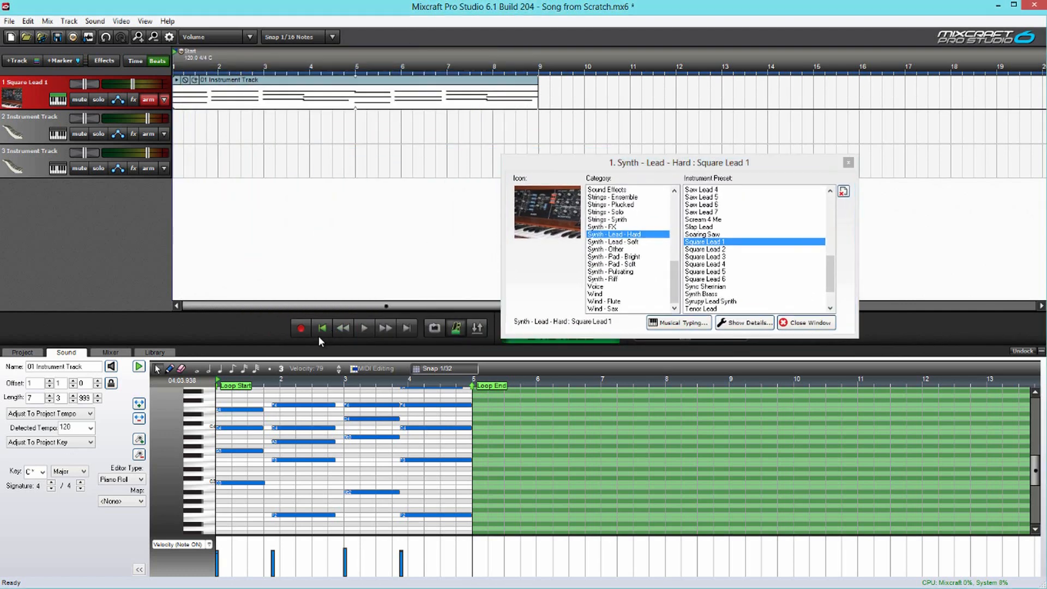
pyautogui.press('space')
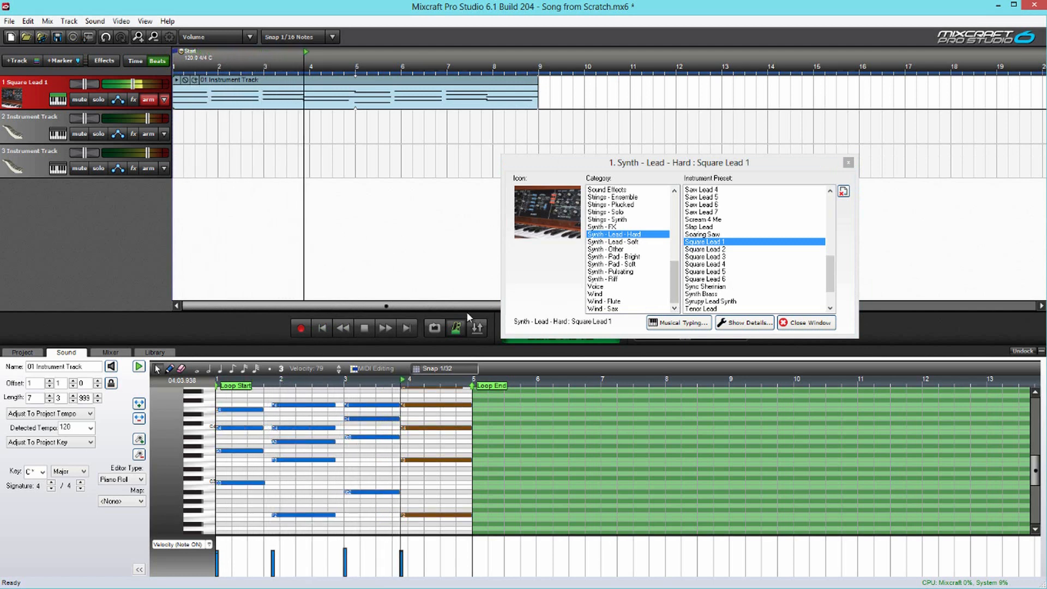
pyautogui.press('space')
pyautogui.click(323, 328)
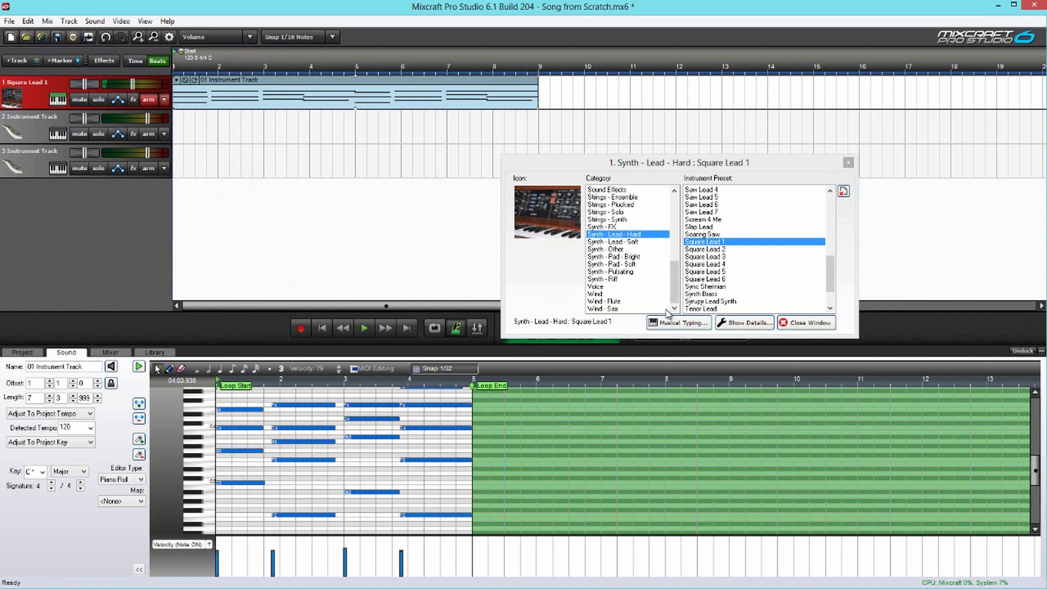
# Audition Square Lead 3 during playback, choose Square Lead 5 for the first track and close the instrument selection
pyautogui.press('space')
pyautogui.click(735, 256)
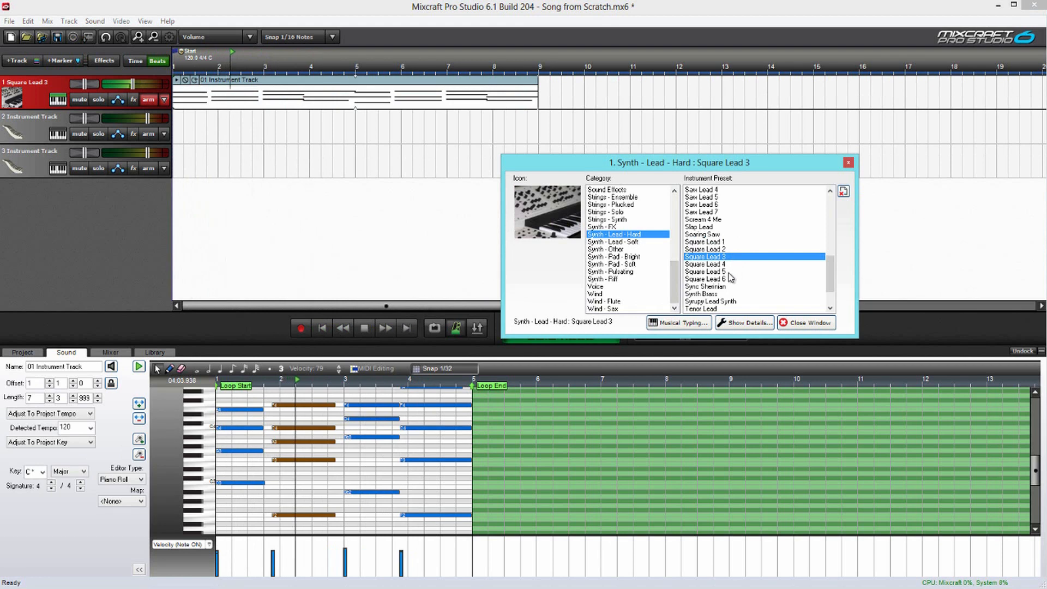
pyautogui.click(734, 272)
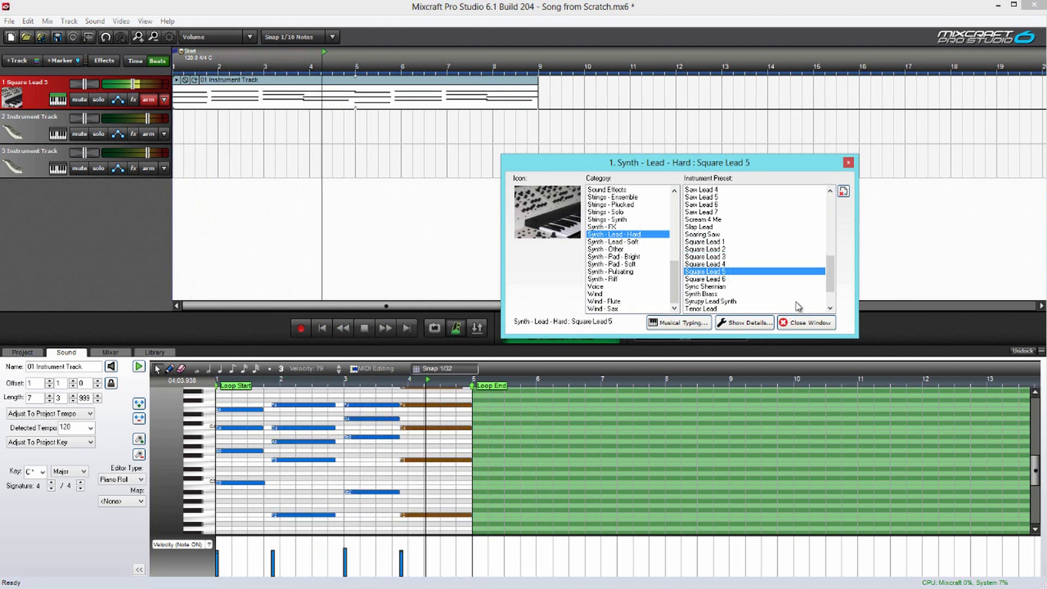
pyautogui.click(799, 323)
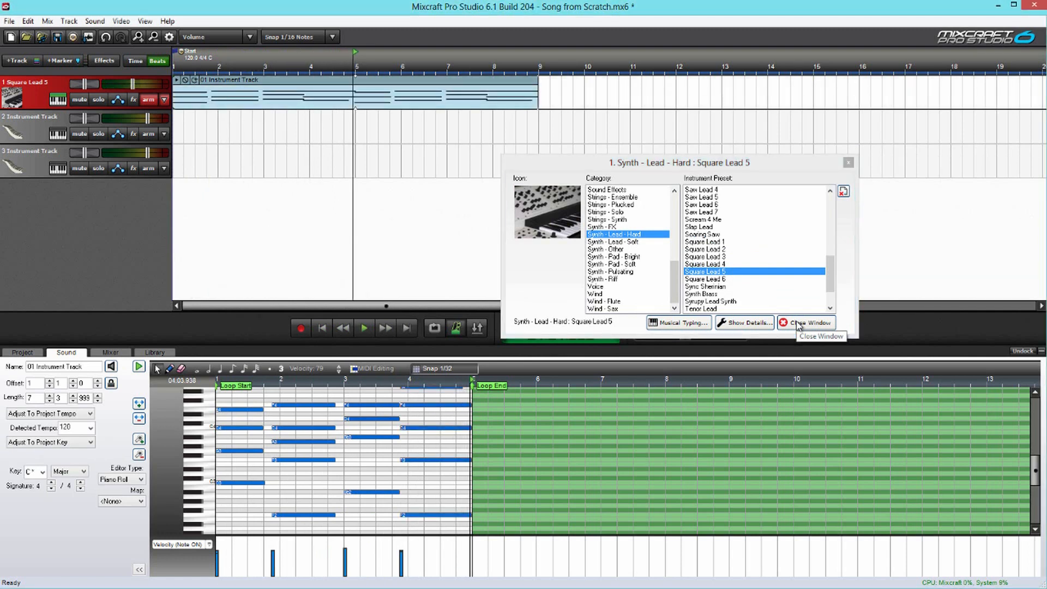
pyautogui.click(799, 323)
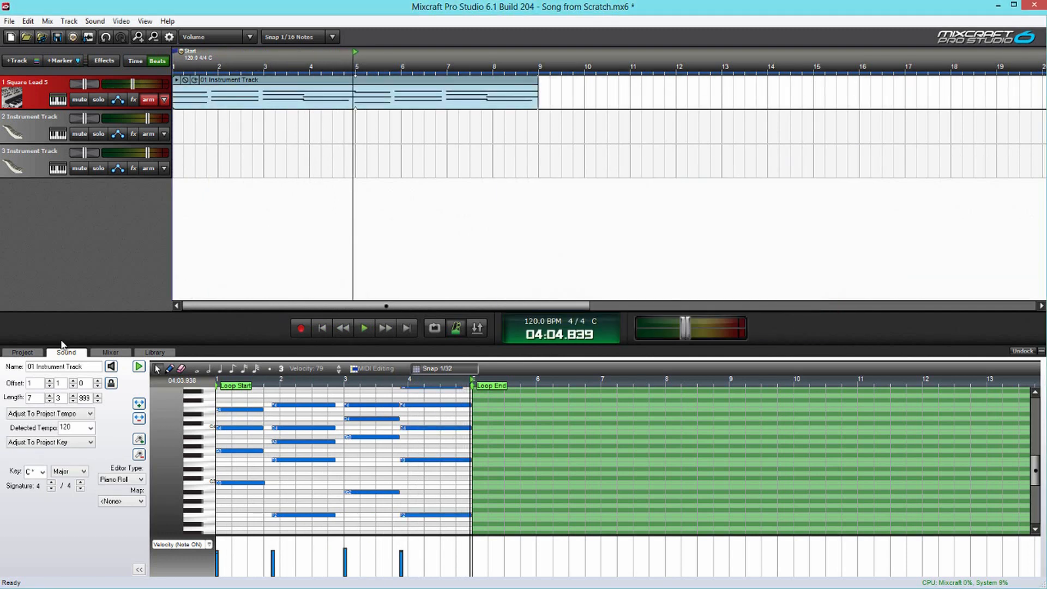
# Set the project tempo to 140 BPM
pyautogui.click(28, 353)
pyautogui.moveTo(84, 461); pyautogui.dragTo(85, 423)
pyautogui.click(64, 452)
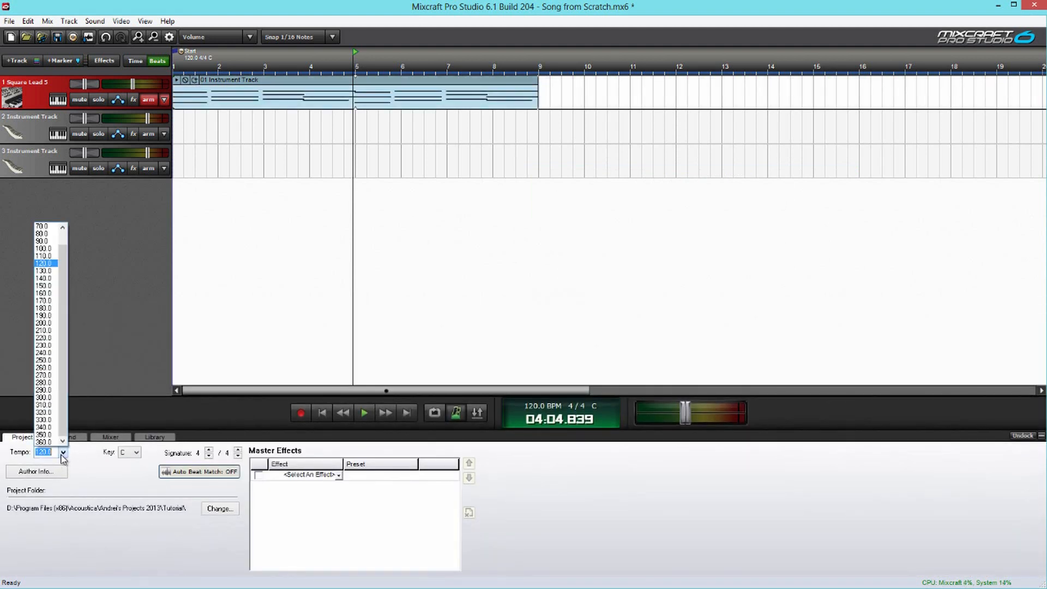
pyautogui.click(46, 278)
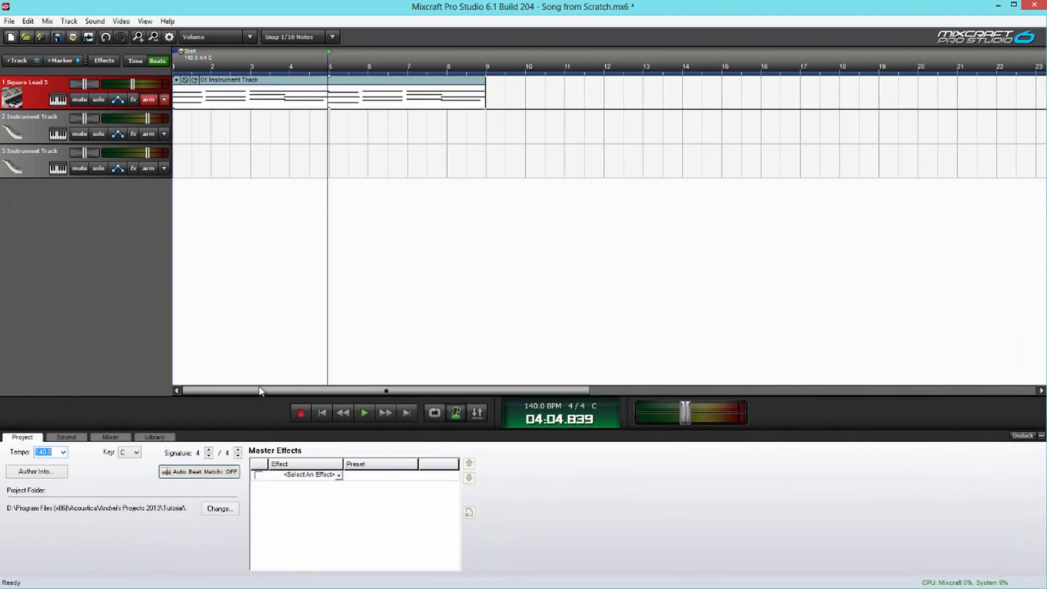
# Play the chords from the start at the current tempo and stop after bar 5
pyautogui.click(325, 413)
pyautogui.press('space')
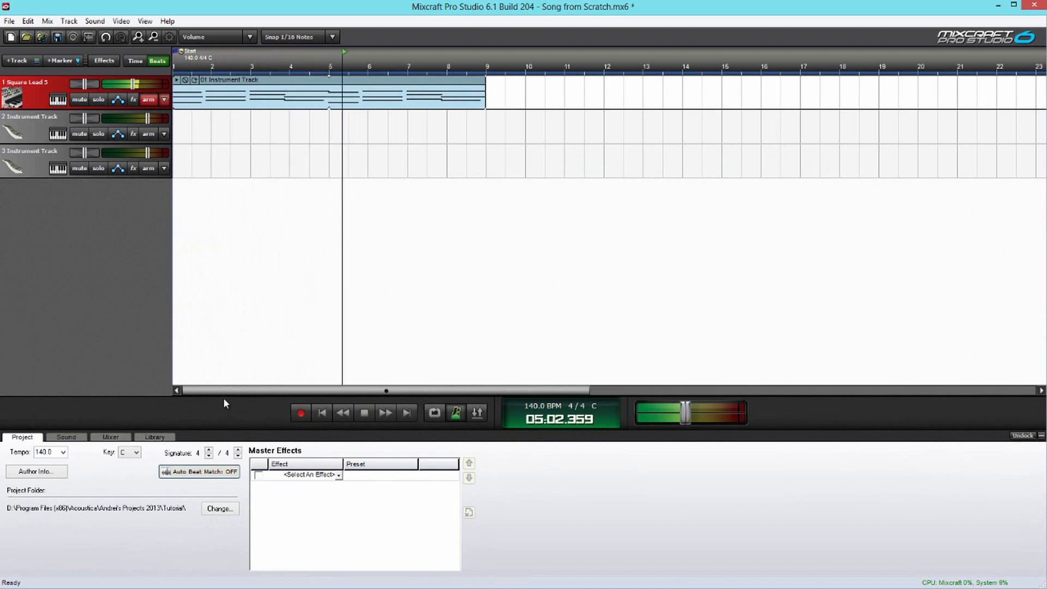
pyautogui.press('space')
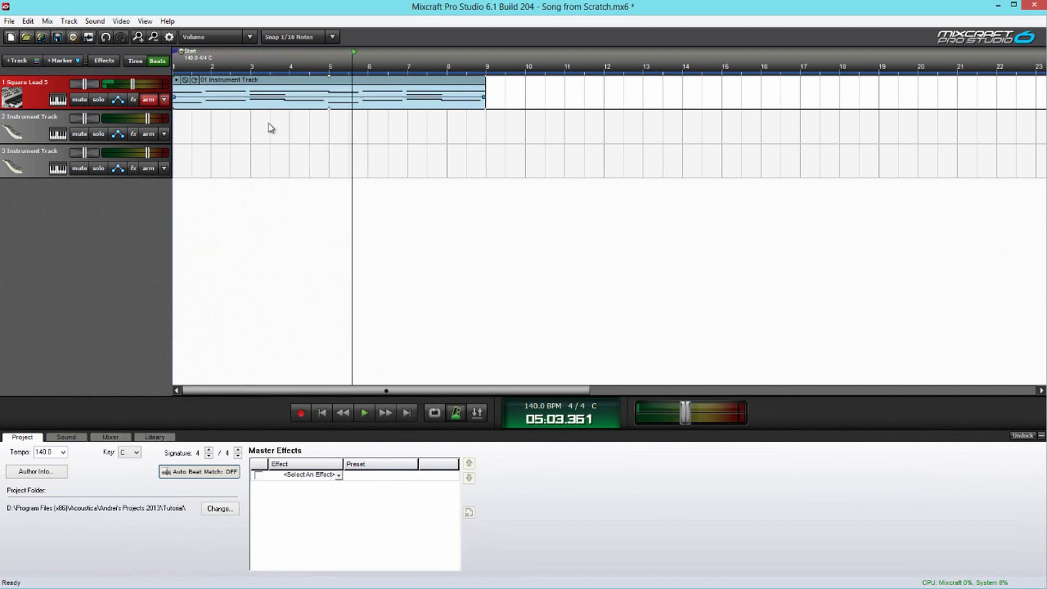
# Loop the chord clip two more times so it ends at bar 17, and return to the song start
pyautogui.click(195, 80)
pyautogui.click(194, 80)
pyautogui.click(325, 413)
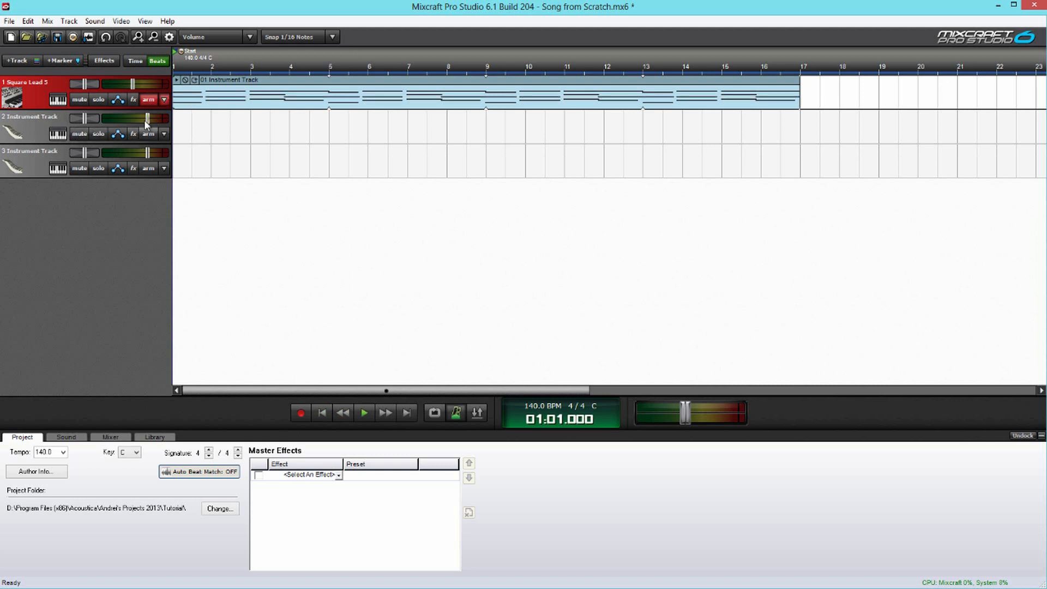
# Assign the Saw Lead 4 preset from Synth - Lead - Hard to the second track and move the instrument window below the tracks
pyautogui.click(81, 144)
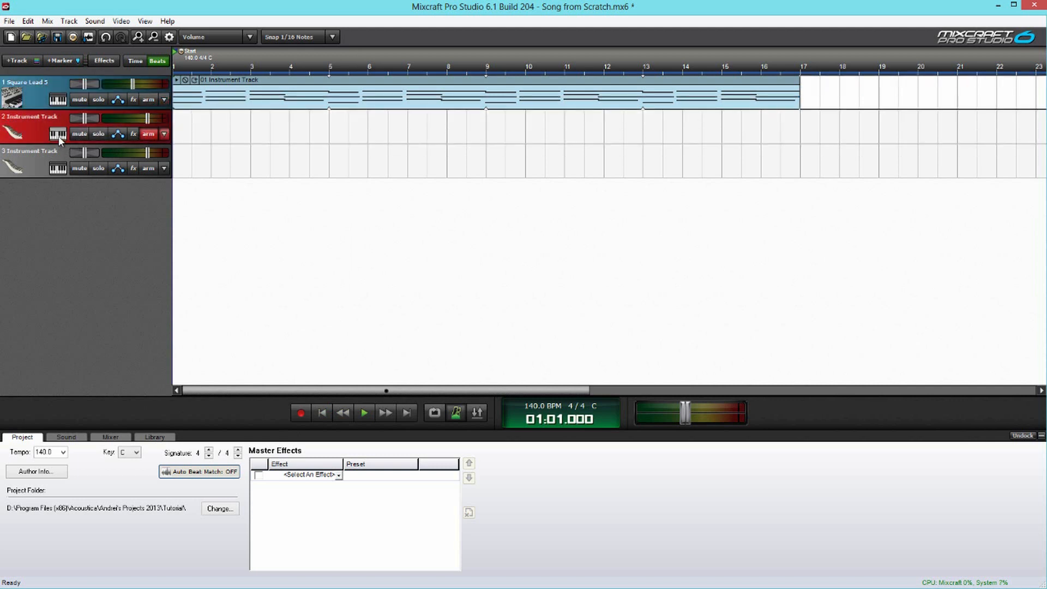
pyautogui.click(58, 134)
pyautogui.scroll(-10, 337, 133)
pyautogui.click(319, 146)
pyautogui.scroll(-8, 487, 140)
pyautogui.click(407, 161)
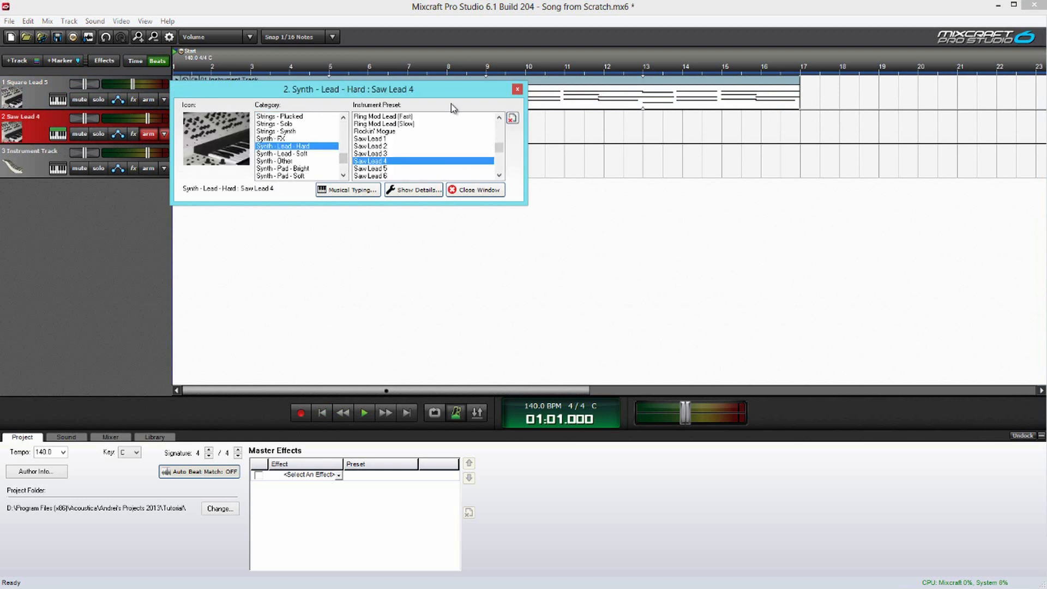
pyautogui.moveTo(453, 94); pyautogui.dragTo(443, 238)
# Record a lead melody on the second track over the chords, starting from the beginning of the song
pyautogui.click(323, 415)
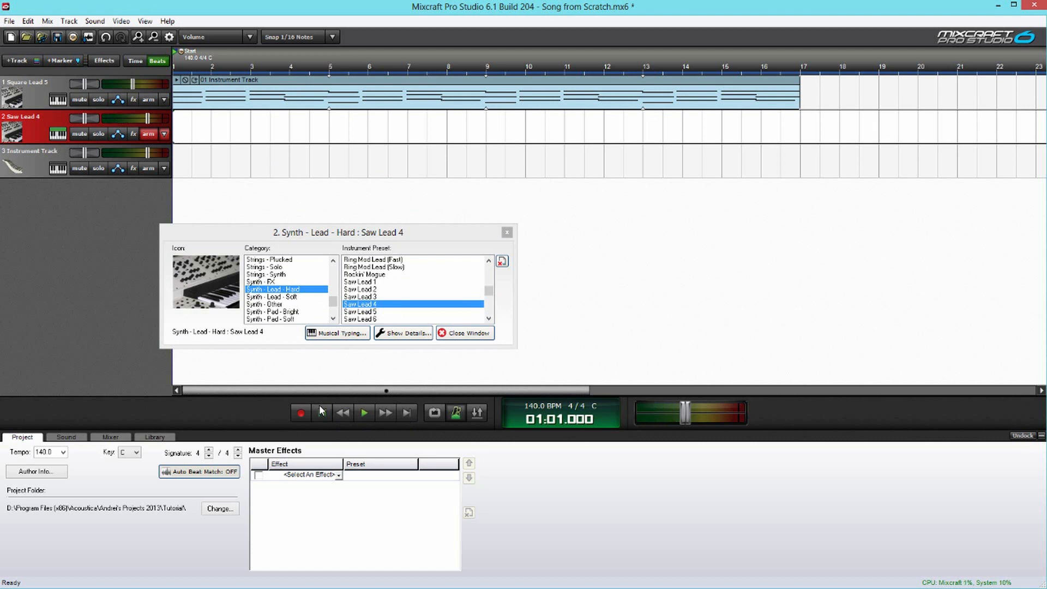
pyautogui.press('space')
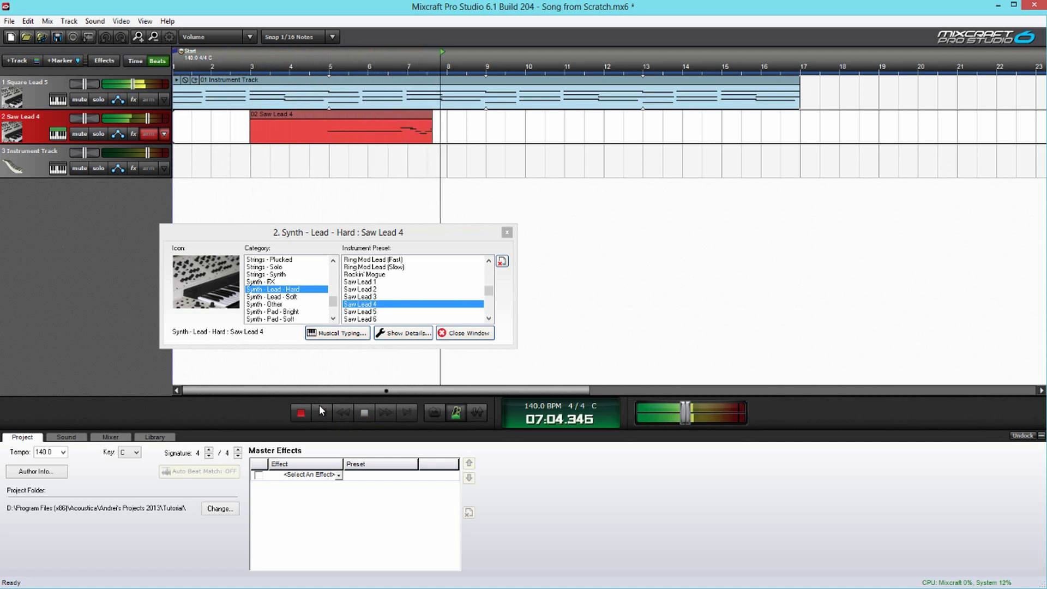
pyautogui.click(322, 412)
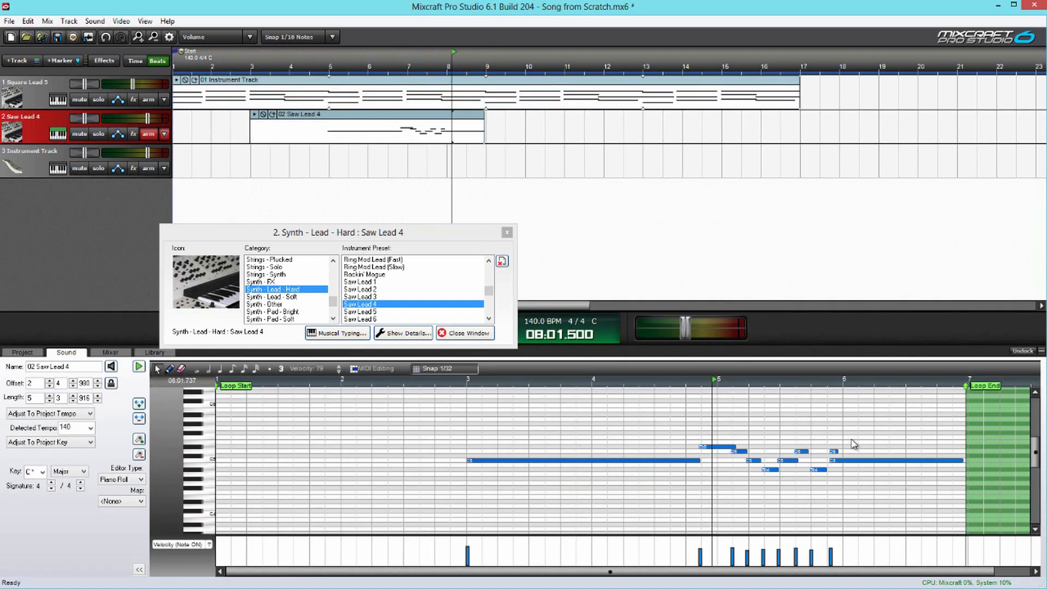
# Delete the stray short note above the final long melody note and shift all remaining notes to the clip's start
pyautogui.click(835, 452)
pyautogui.press('Delete')
pyautogui.click(531, 430)
pyautogui.hotkey('ctrl', 'a')
pyautogui.moveTo(475, 462); pyautogui.dragTo(194, 463)
# Move the Saw Lead 4 clip to start at song bar 5 and set its loop end to clip bar 5
pyautogui.moveTo(328, 114); pyautogui.dragTo(413, 116)
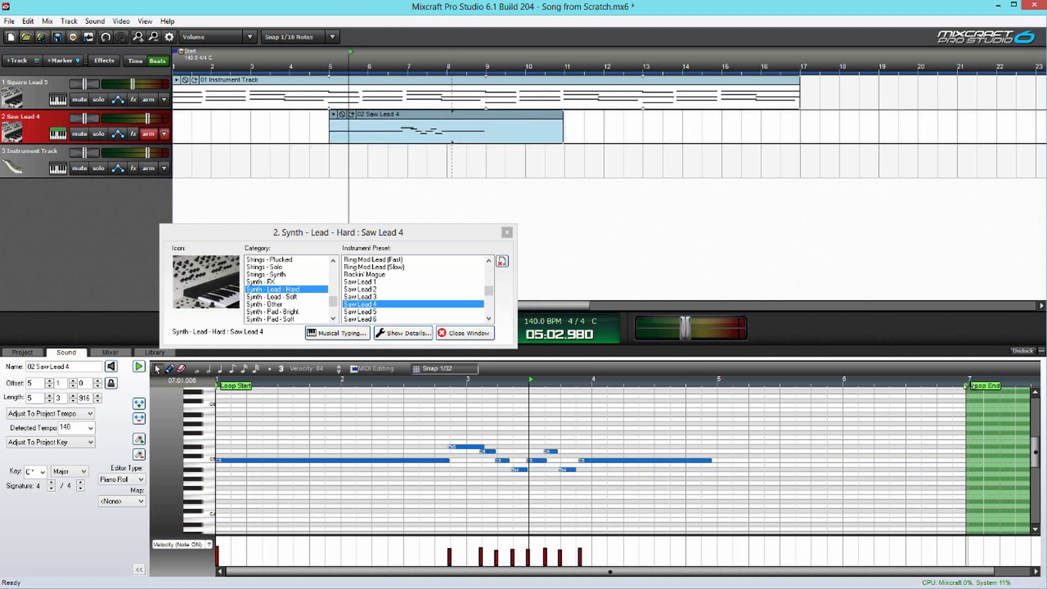
pyautogui.moveTo(972, 385); pyautogui.dragTo(718, 386)
pyautogui.click(460, 114)
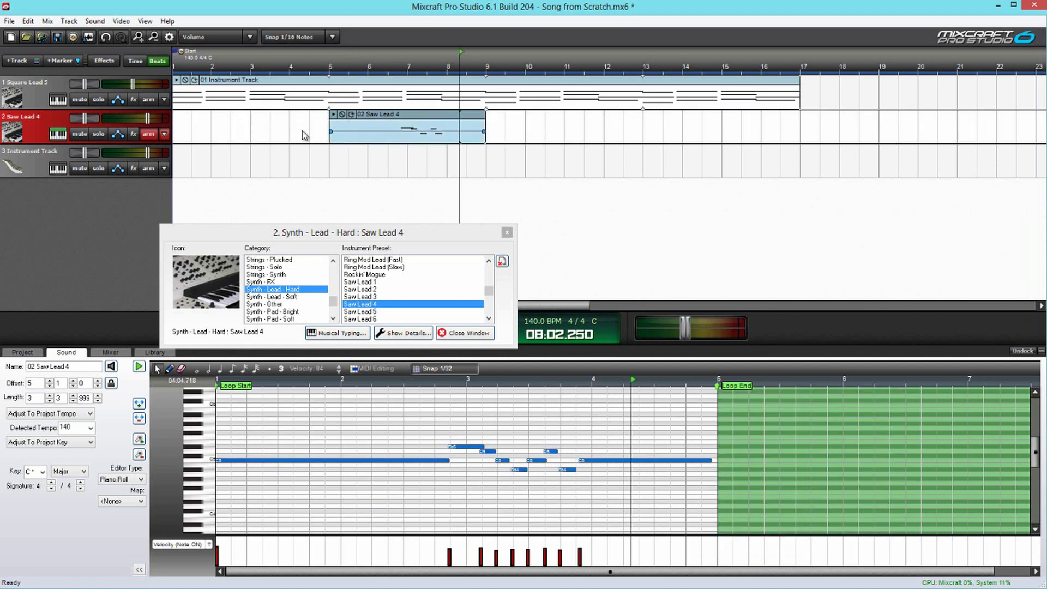
# Close the instrument selection and enable punch recording with punch in at bar 5 and punch out at bar 9
pyautogui.moveTo(454, 233); pyautogui.dragTo(869, 372)
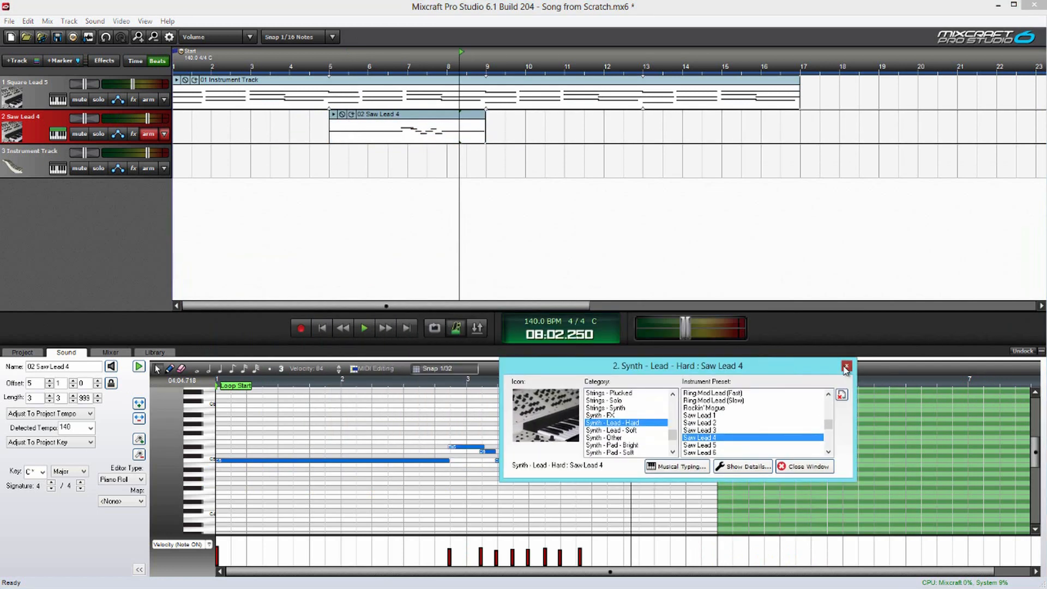
pyautogui.click(846, 367)
pyautogui.click(477, 329)
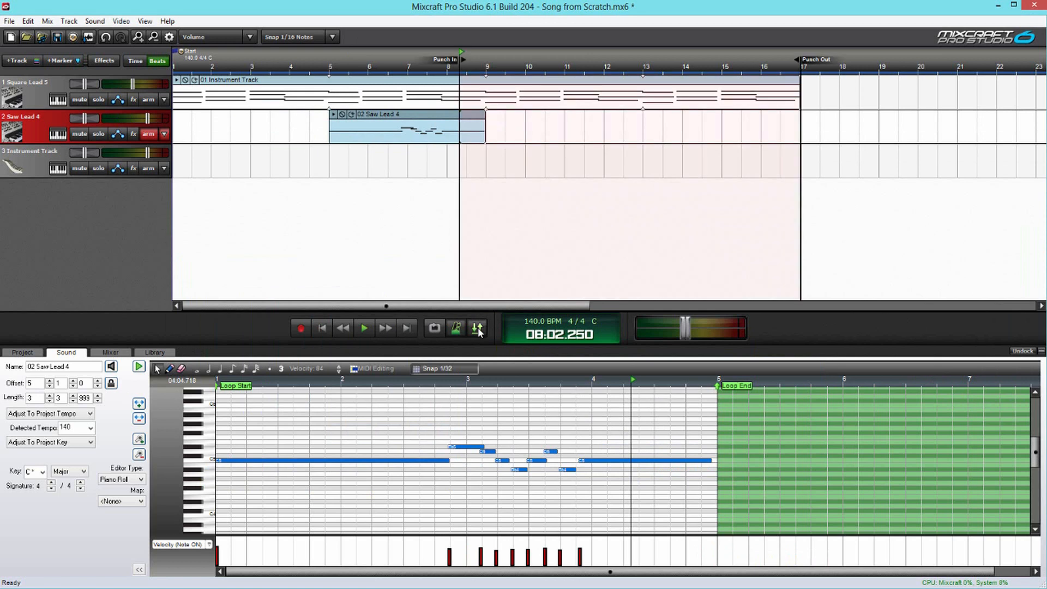
pyautogui.moveTo(461, 66); pyautogui.dragTo(329, 71)
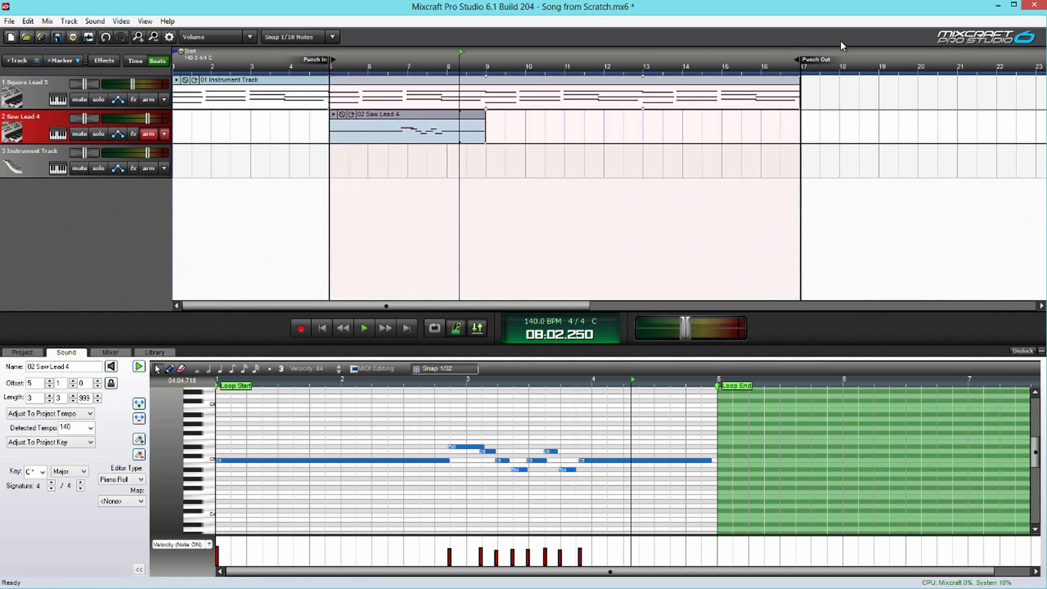
pyautogui.moveTo(799, 71); pyautogui.dragTo(487, 71)
# Move the melody clip out of the punch range to about bar 12 and record a new take from the song start
pyautogui.click(322, 327)
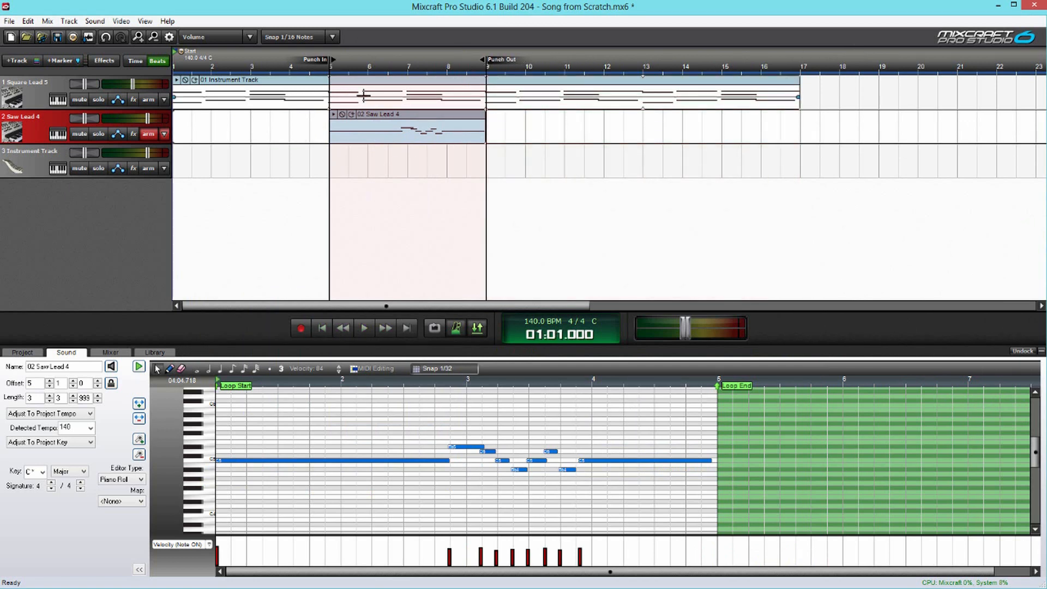
pyautogui.click(403, 125)
pyautogui.moveTo(382, 125); pyautogui.dragTo(650, 123)
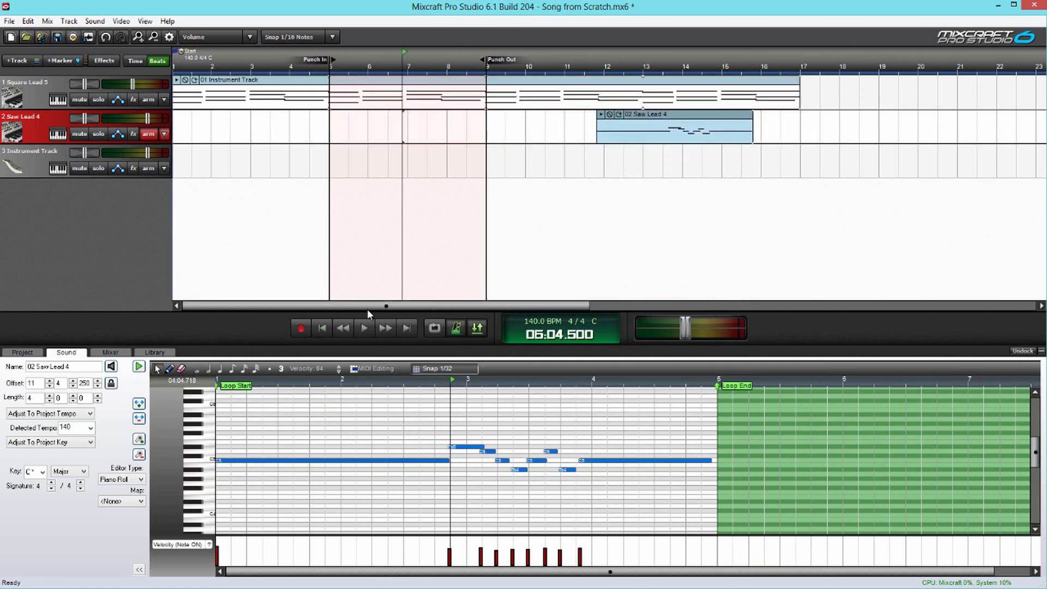
pyautogui.click(323, 329)
pyautogui.press('r')
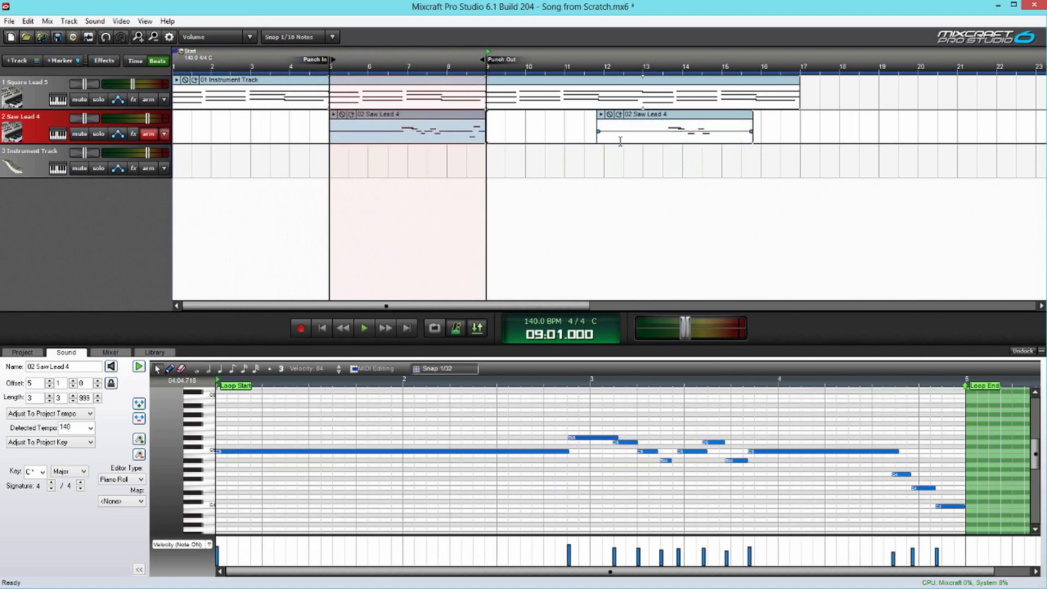
# Raise the second-to-last note of the new melody take by one semitone
pyautogui.click(902, 475)
pyautogui.moveTo(923, 489); pyautogui.dragTo(926, 489)
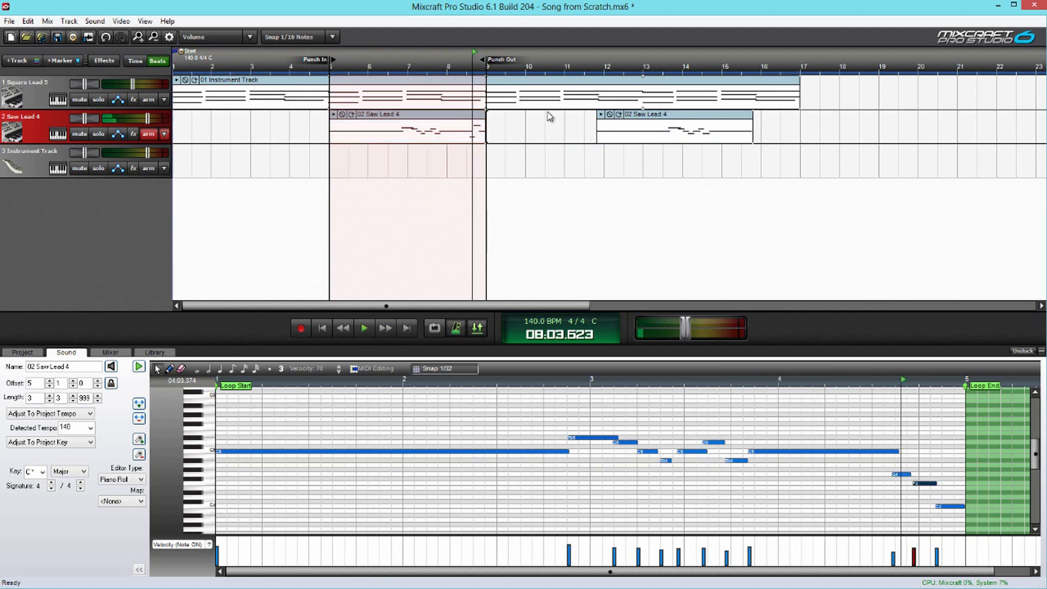
# Delete the old melody clip near bar 12 and turn off punch recording
pyautogui.click(685, 120)
pyautogui.press('Delete')
pyautogui.click(433, 117)
pyautogui.click(477, 328)
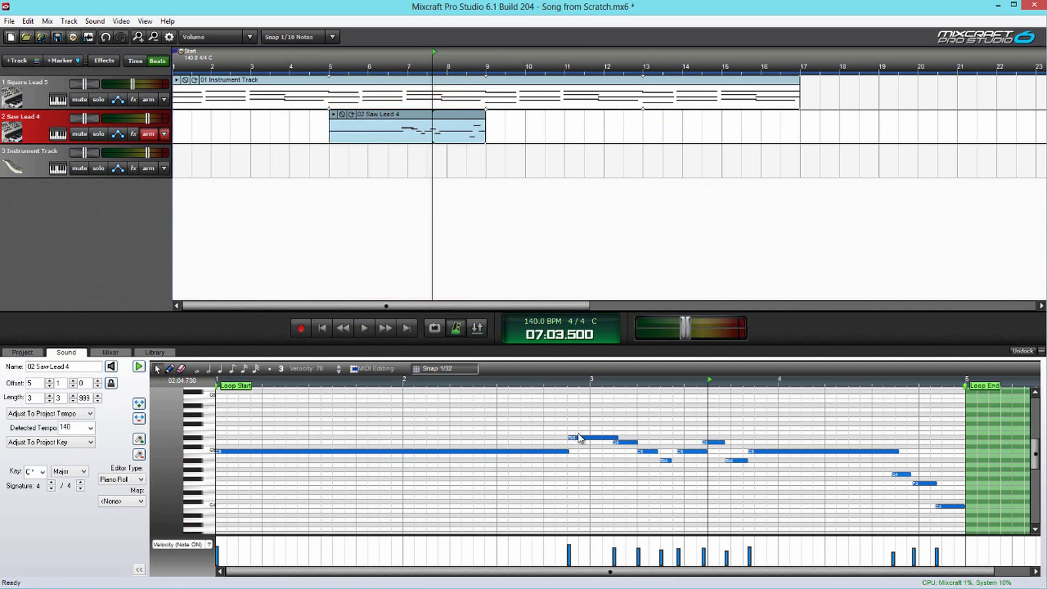
# Move the middle note of the run after clip bar 3 slightly earlier and play the melody from about bar 6.5
pyautogui.click(579, 437)
pyautogui.moveTo(667, 461); pyautogui.dragTo(682, 452)
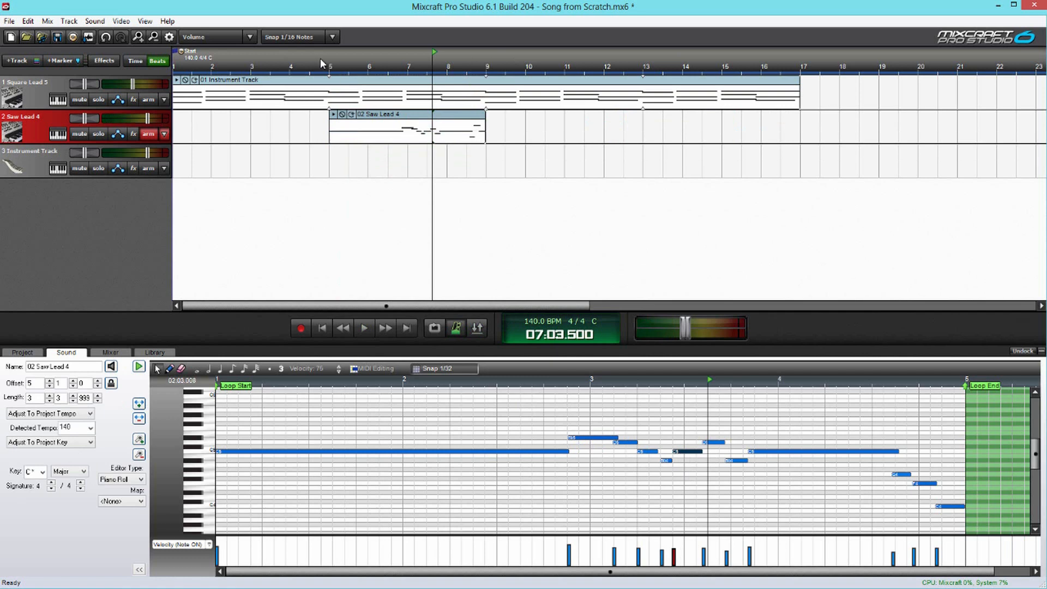
pyautogui.click(388, 63)
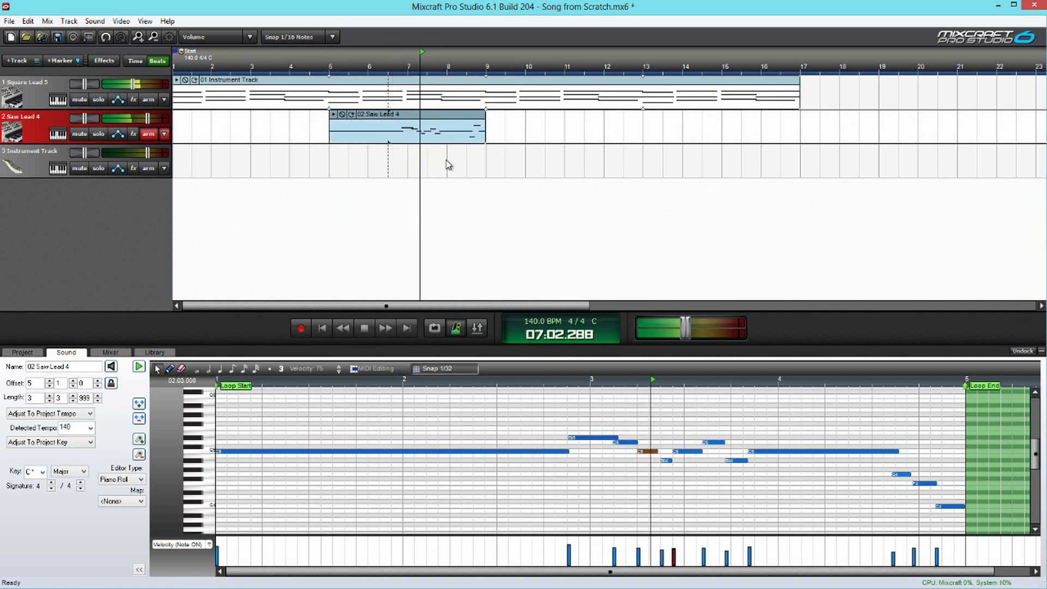
pyautogui.press('space')
# Nudge the low note before the final long note slightly earlier and trim the long note's end back toward the descending notes
pyautogui.moveTo(731, 464); pyautogui.dragTo(724, 464)
pyautogui.click(757, 452)
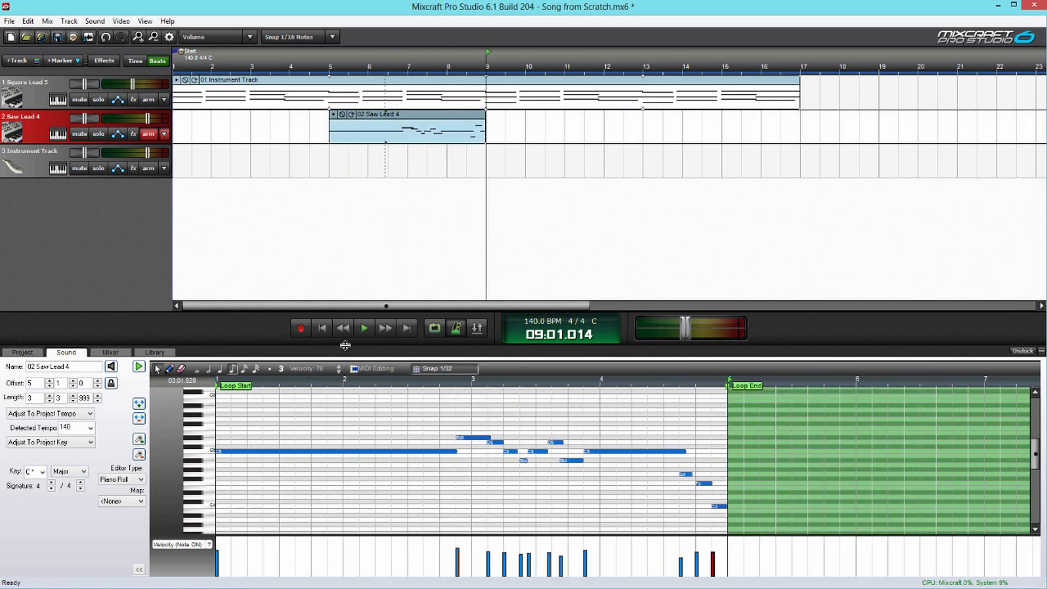
pyautogui.click(682, 452)
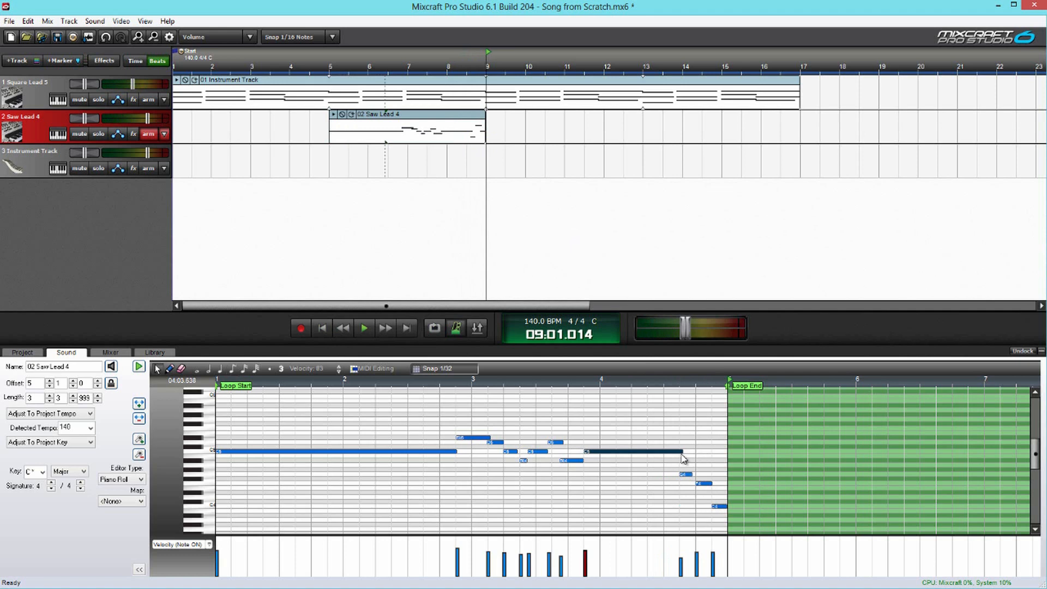
# Trim the end of the long note slightly further back, just before the final descending notes
pyautogui.moveTo(683, 453); pyautogui.dragTo(678, 453)
# Arm the third track, open its instrument selection and browse the Percussion - Drum Kits category down to its last presets
pyautogui.click(144, 170)
pyautogui.click(57, 168)
pyautogui.moveTo(347, 167); pyautogui.dragTo(349, 190)
pyautogui.click(299, 166)
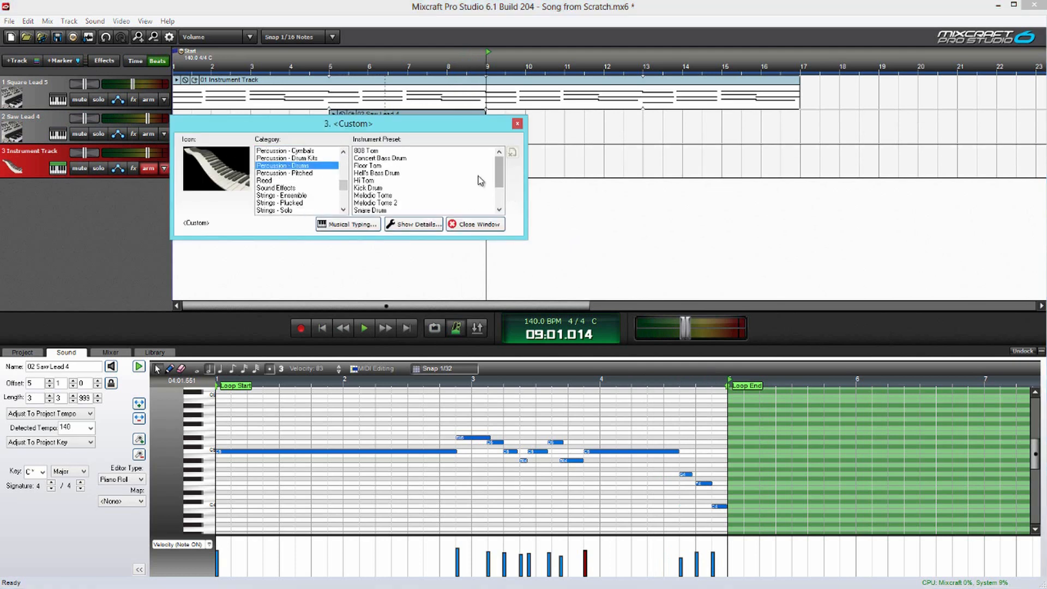
pyautogui.click(315, 158)
pyautogui.scroll(-2, 417, 205)
pyautogui.scroll(2, 407, 198)
pyautogui.moveTo(502, 169); pyautogui.dragTo(500, 206)
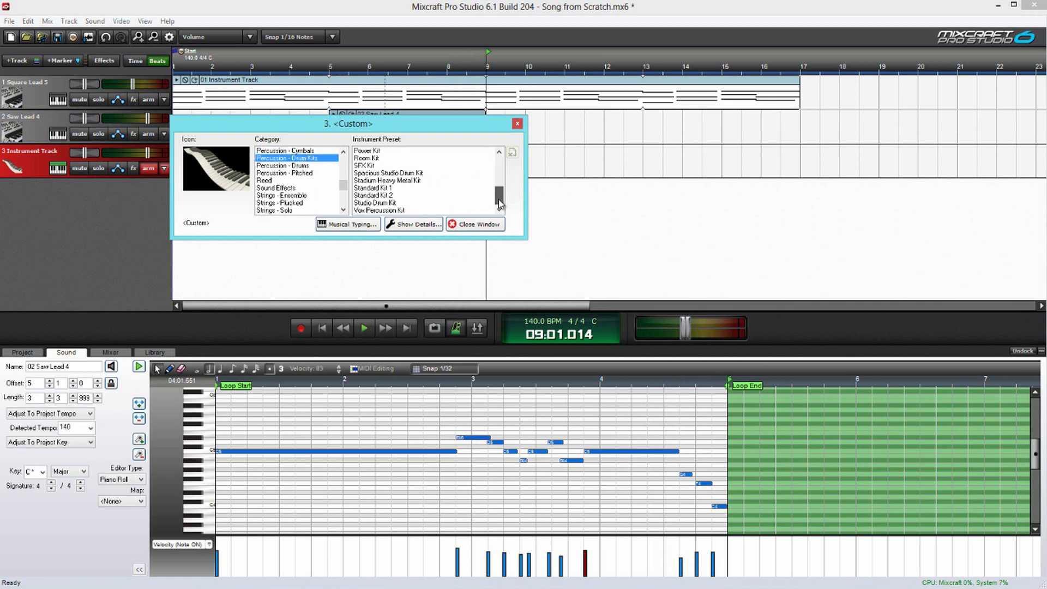
# Audition Standard Kit 1, Standard Kit 2 and Studio Drum Kit, and assign the Stadium Heavy Metal Kit to the third track
pyautogui.click(417, 189)
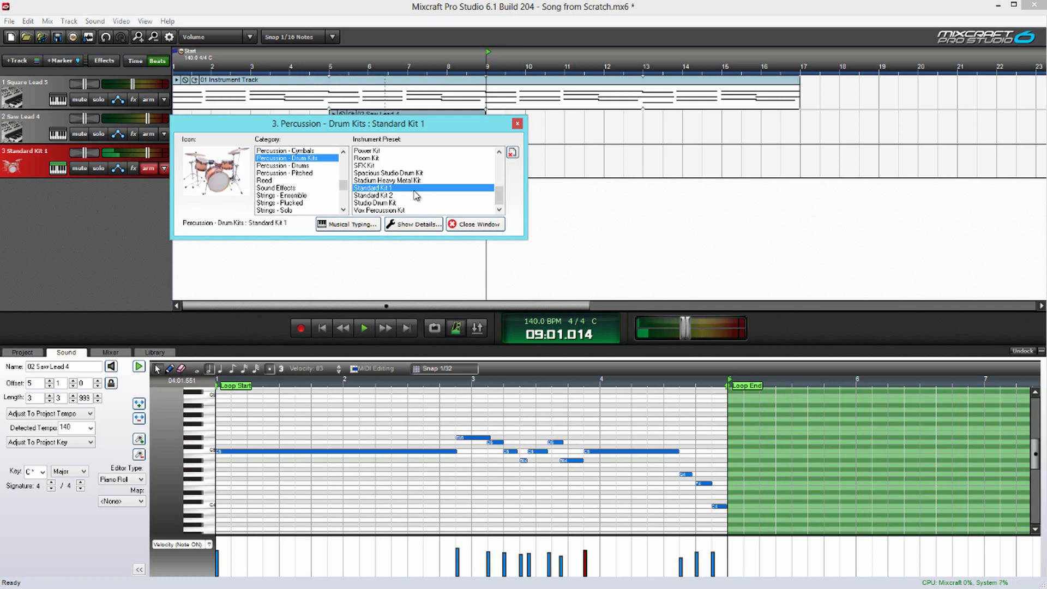
pyautogui.click(406, 203)
pyautogui.click(406, 195)
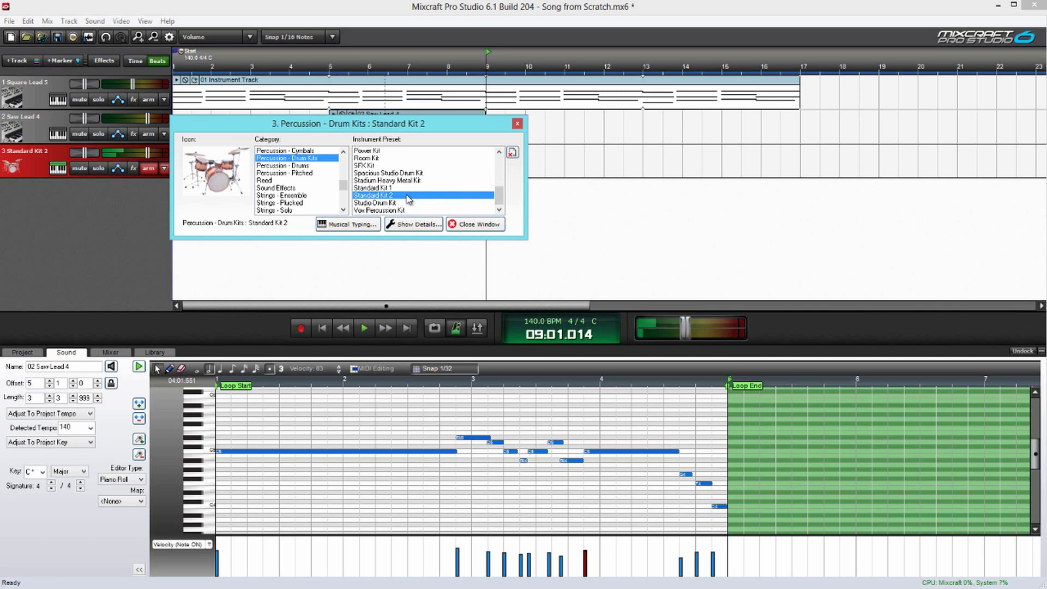
pyautogui.click(425, 201)
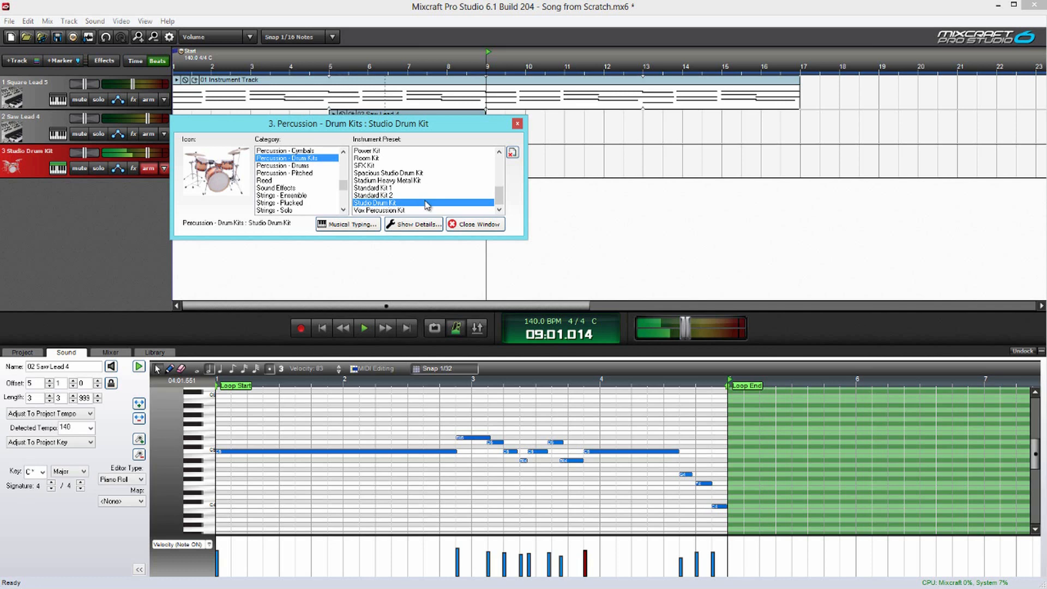
pyautogui.click(422, 180)
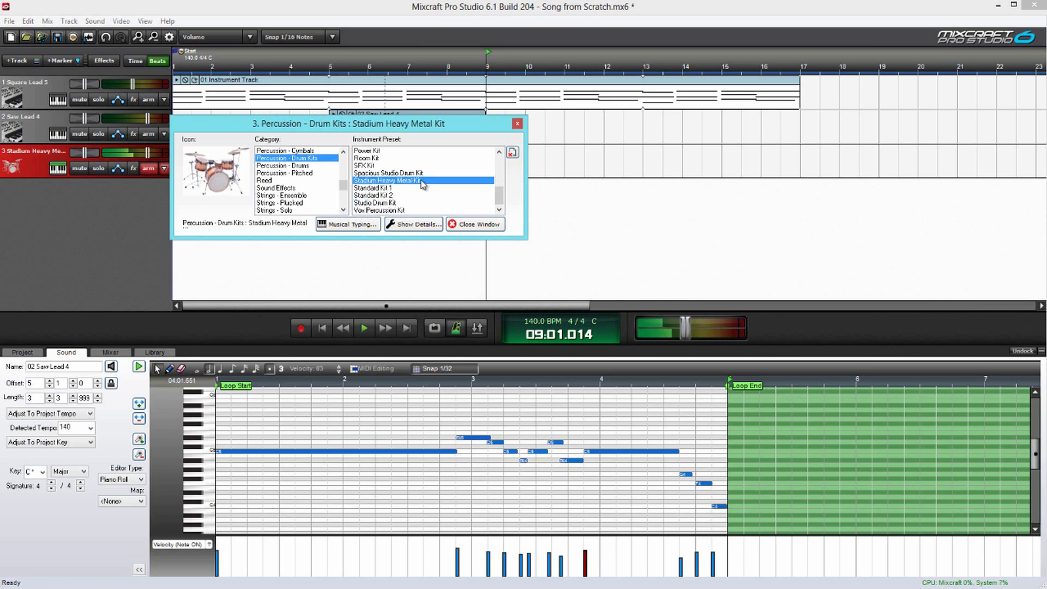
# Record a steady kick drum part on the third track from the song's start to just past bar 9
pyautogui.click(324, 327)
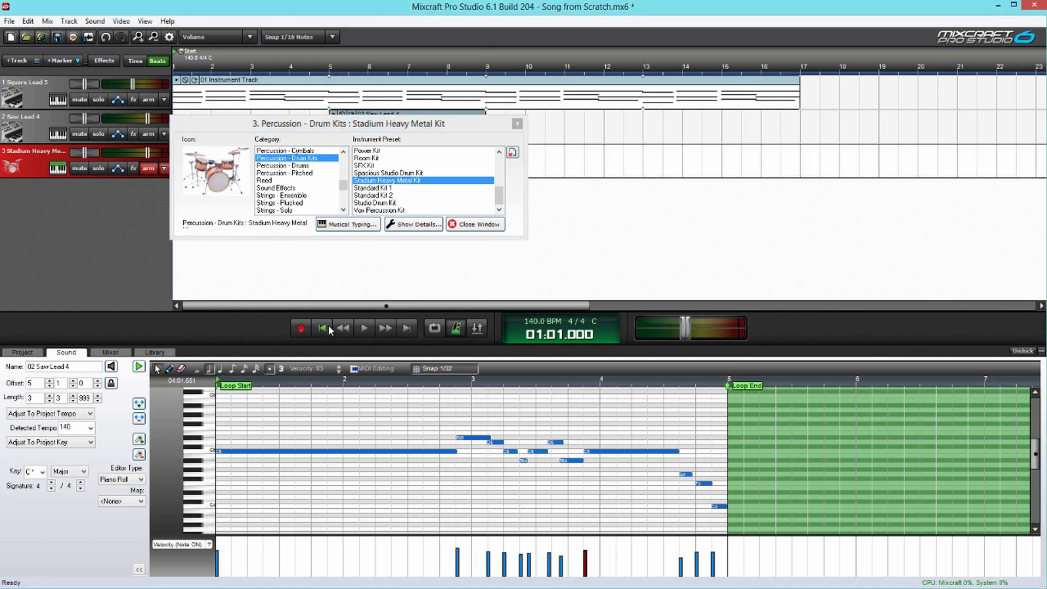
pyautogui.click(457, 227)
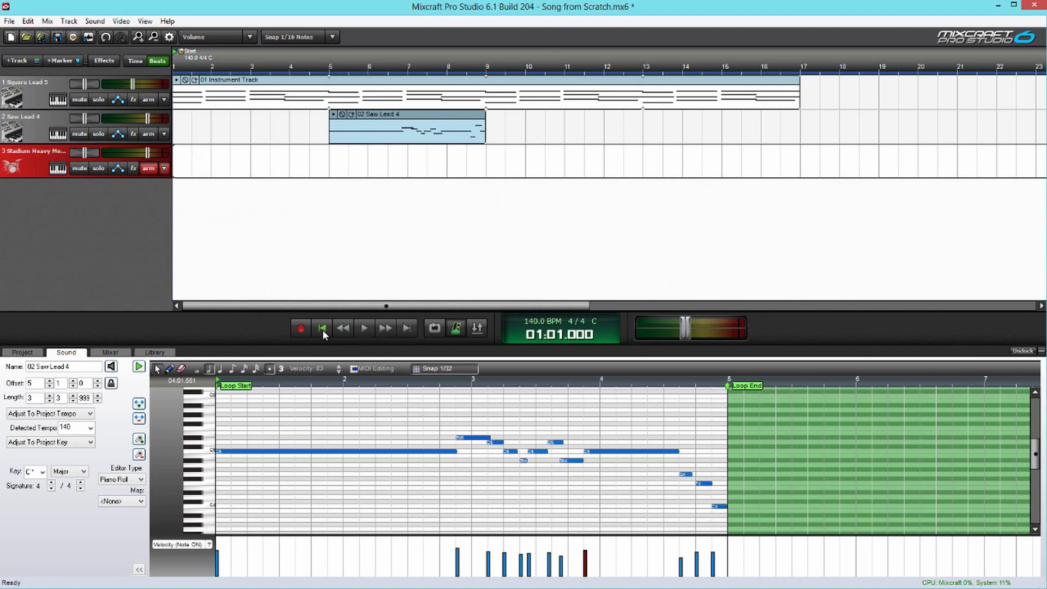
pyautogui.press('r')
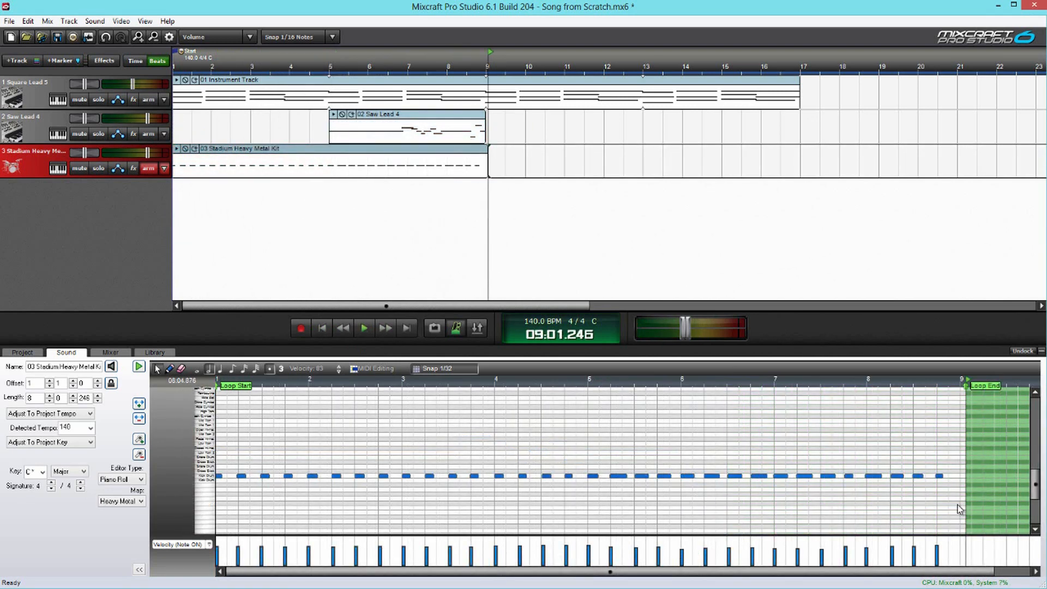
# Delete all recorded kick notes except the first and paste copies of it on beats 2, 3 and 4 of bar 1
pyautogui.moveTo(967, 516); pyautogui.dragTo(221, 480)
pyautogui.press('Delete')
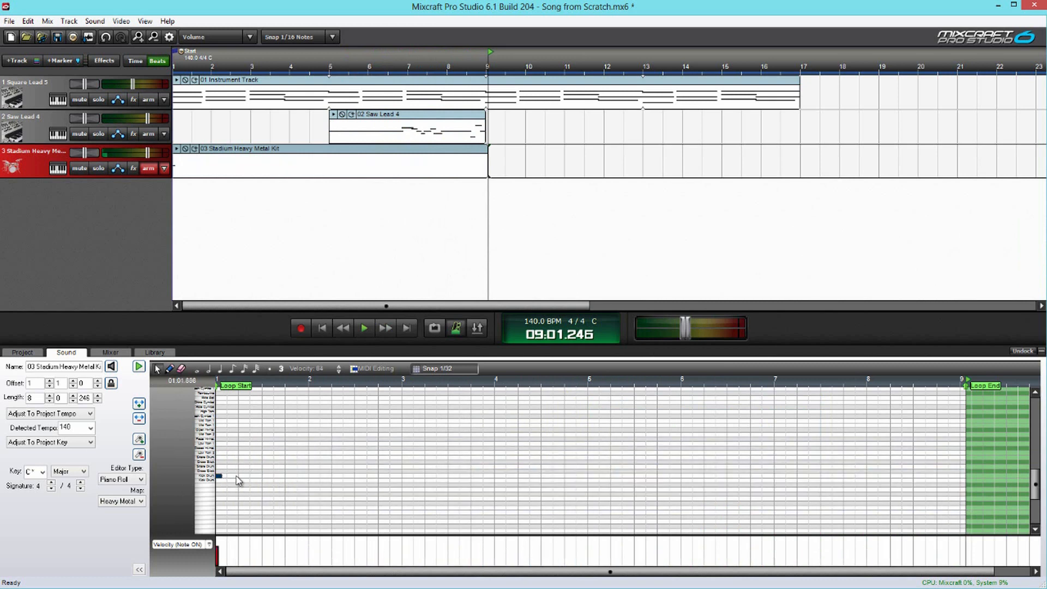
pyautogui.click(238, 480)
pyautogui.click(270, 483)
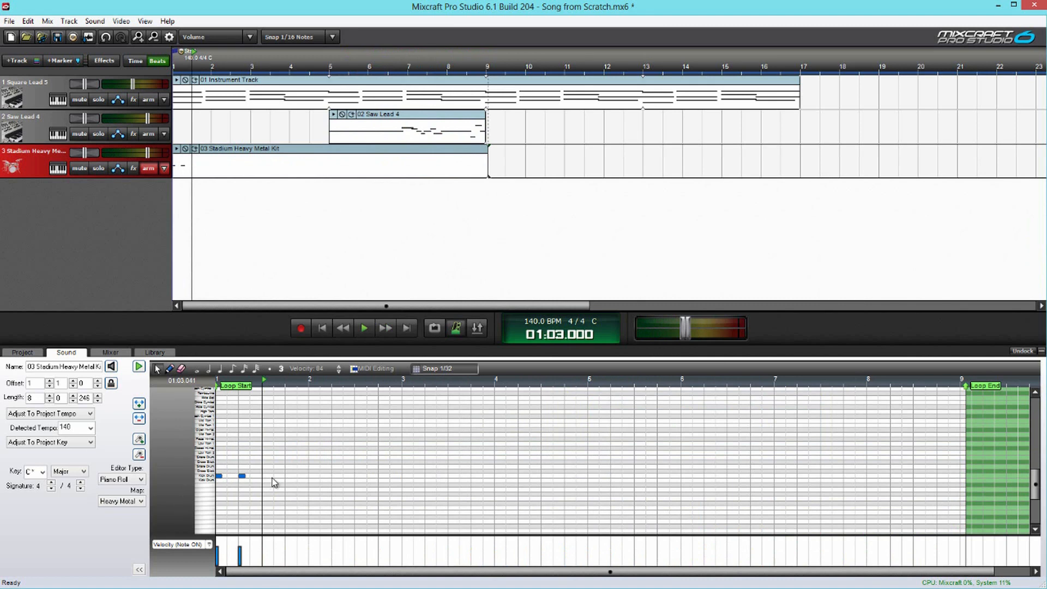
pyautogui.click(286, 477)
pyautogui.hotkey('ctrl', 'v')
# Copy the four-kick bar into bars 2 and 3 and paste all three bars again from bar 4
pyautogui.moveTo(304, 485); pyautogui.dragTo(215, 472)
pyautogui.hotkey('ctrl', 'c')
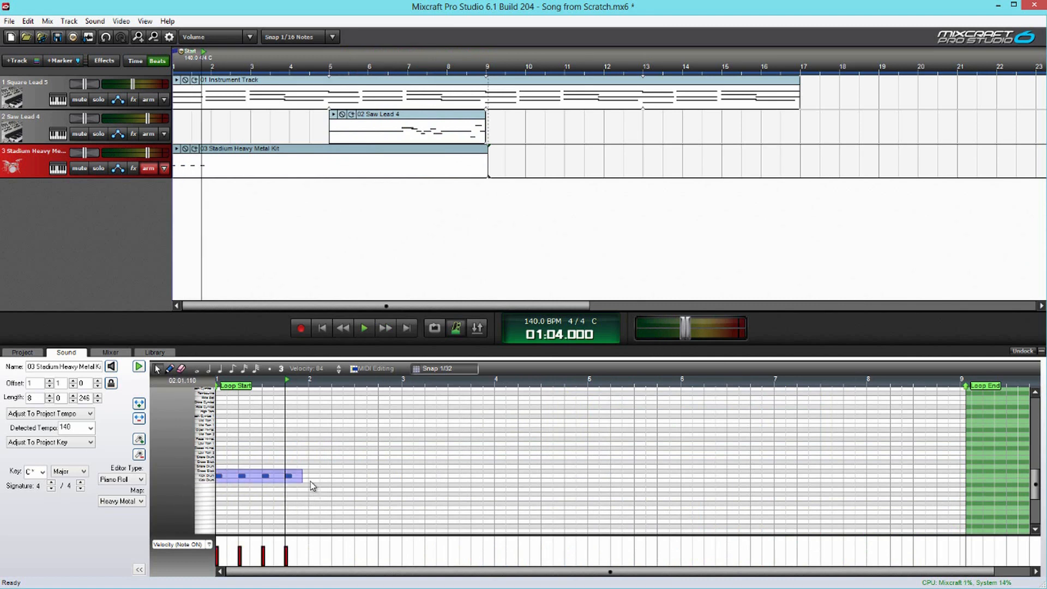
pyautogui.click(311, 482)
pyautogui.hotkey('ctrl', 'v')
pyautogui.click(404, 482)
pyautogui.hotkey('ctrl', 'v')
pyautogui.moveTo(522, 493); pyautogui.dragTo(216, 451)
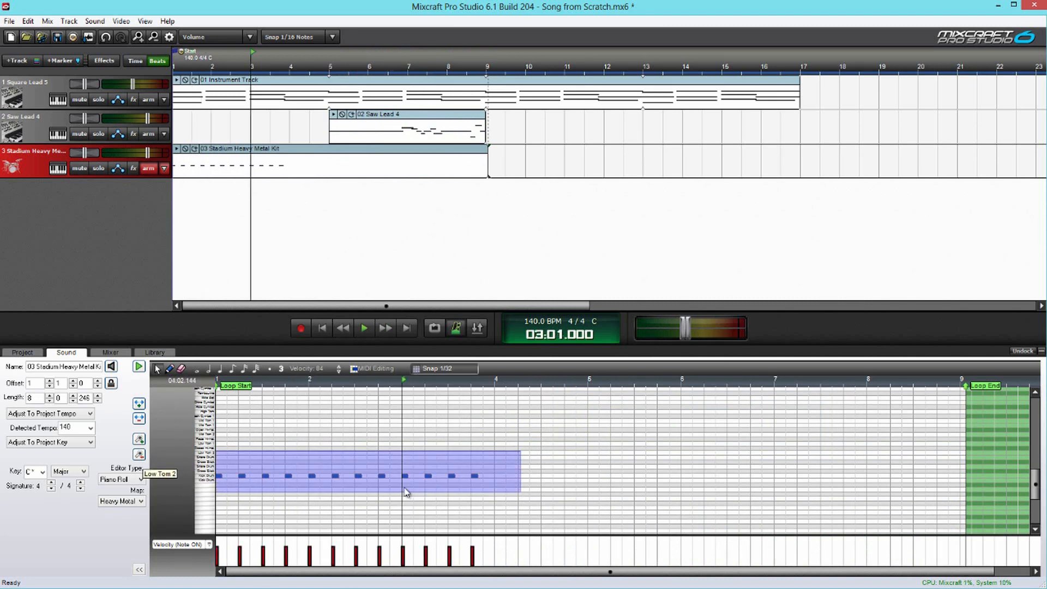
pyautogui.click(493, 477)
pyautogui.hotkey('ctrl', 'v')
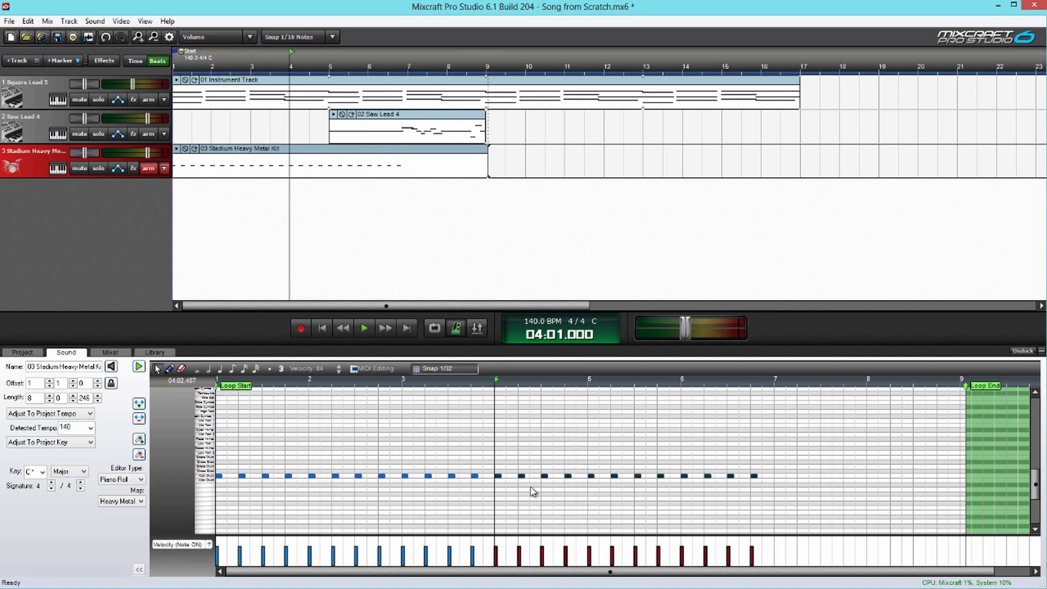
# Play the kick pattern from the start, delete the notes from bar 5 onward and set the clip's loop end at bar 5
pyautogui.click(322, 328)
pyautogui.press('space')
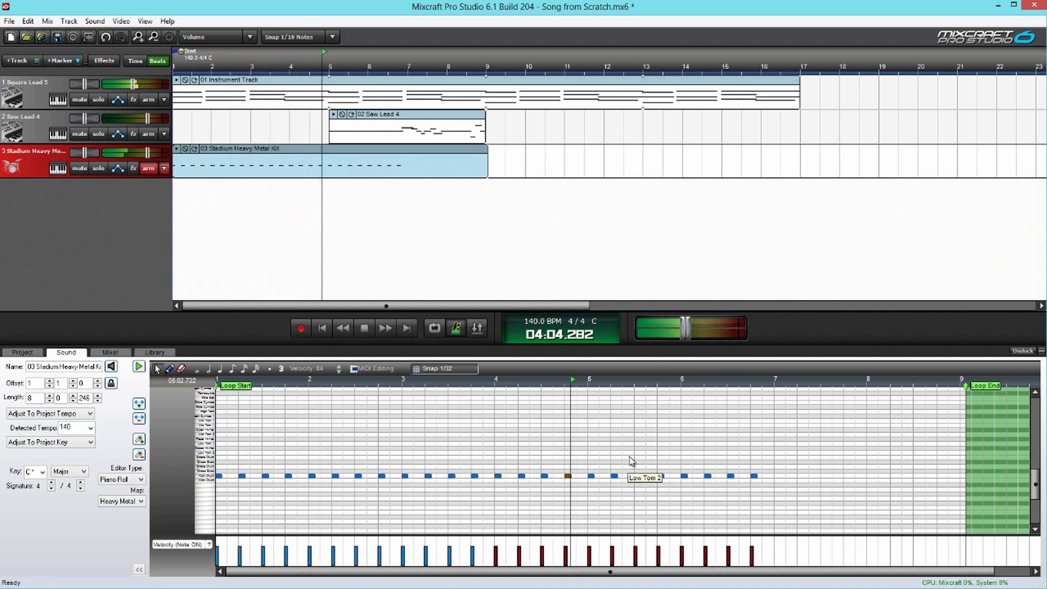
pyautogui.press('space')
pyautogui.moveTo(788, 507); pyautogui.dragTo(572, 439)
pyautogui.press('Delete')
pyautogui.moveTo(980, 389); pyautogui.dragTo(600, 388)
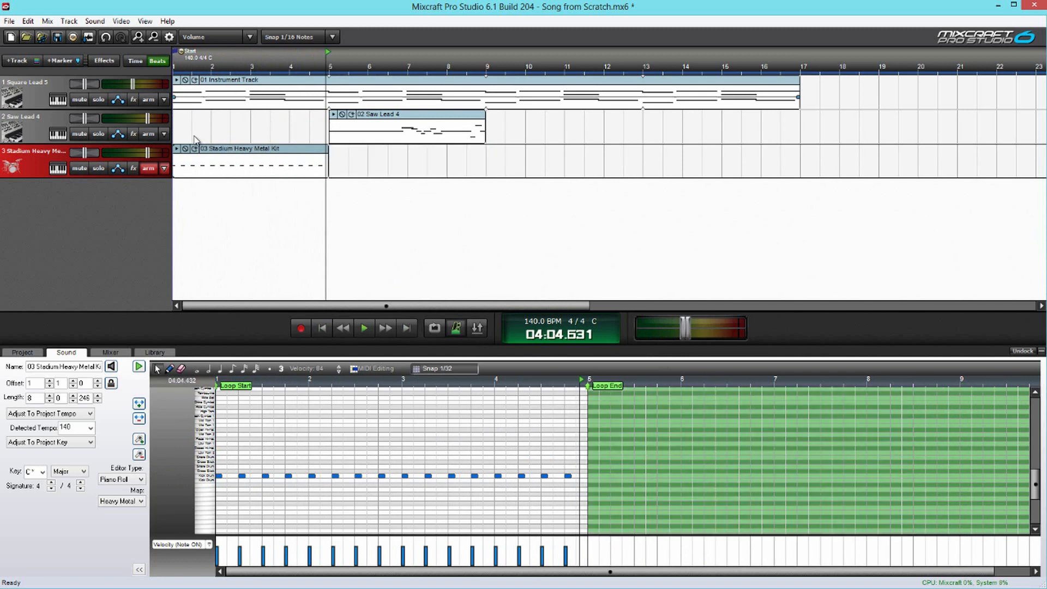
# Loop the four-bar kick clip three more times so it extends to bar 17
pyautogui.click(196, 148)
pyautogui.click(196, 149)
pyautogui.click(195, 149)
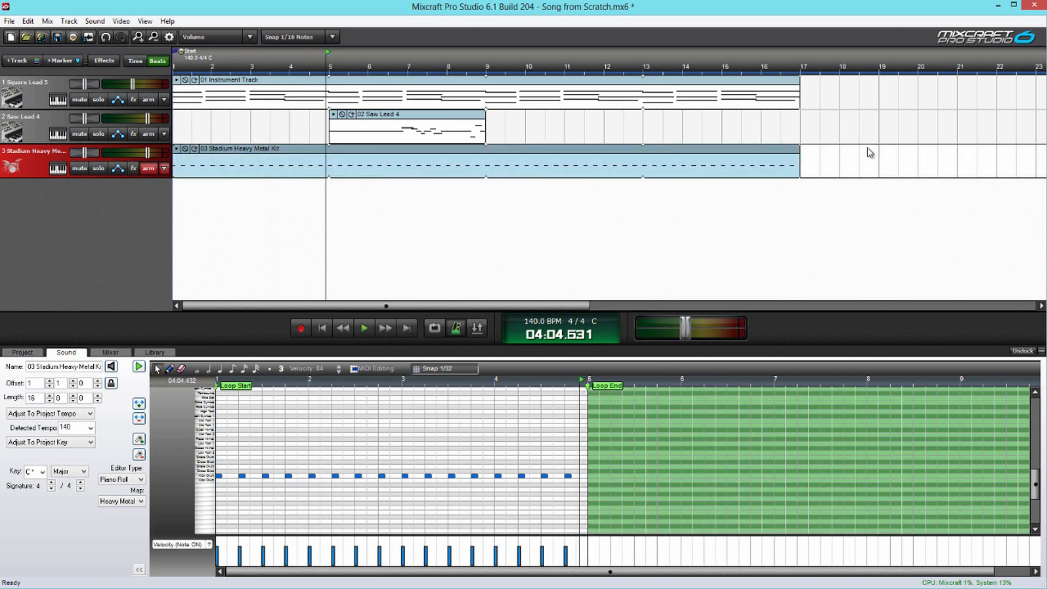
# Add a second lane to the drum track
pyautogui.rightClick(820, 158)
pyautogui.moveTo(927, 308)
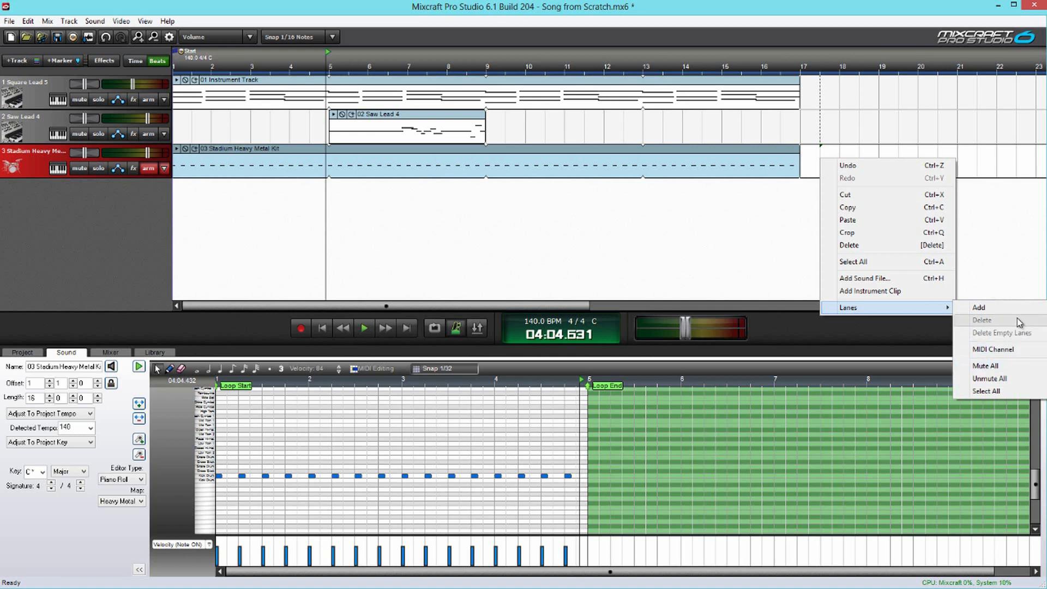
pyautogui.click(980, 307)
# Record a second drum part on the new lane from the song's start to about bar 16
pyautogui.click(322, 328)
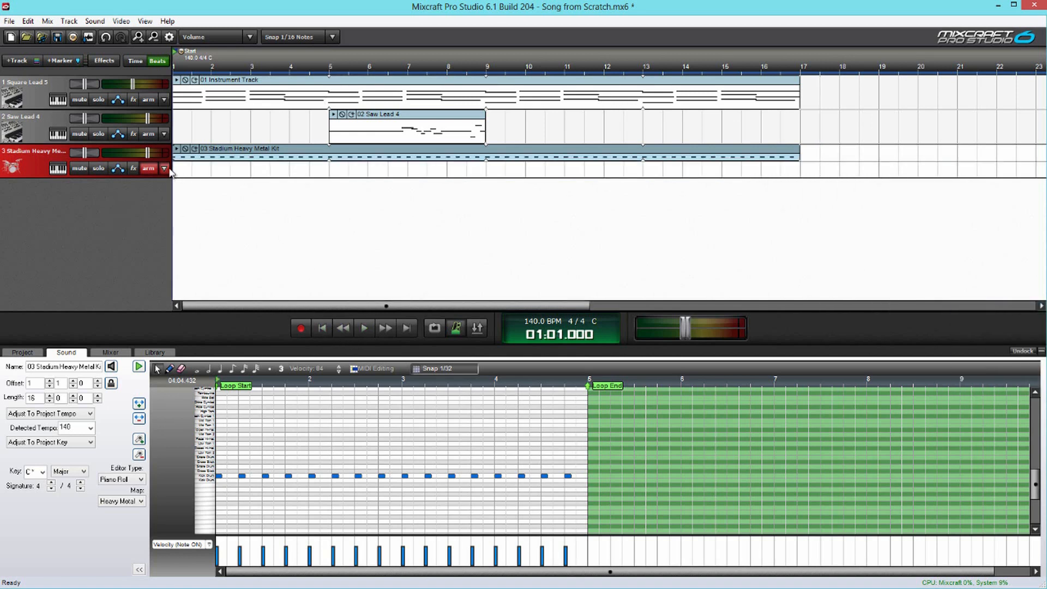
pyautogui.moveTo(312, 325); pyautogui.dragTo(318, 322)
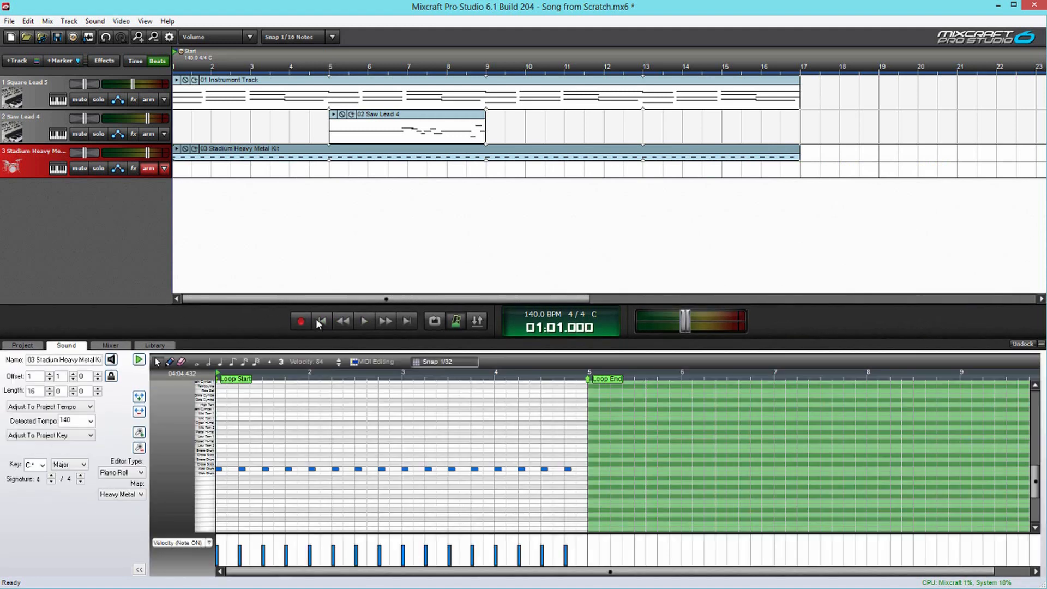
pyautogui.press('r')
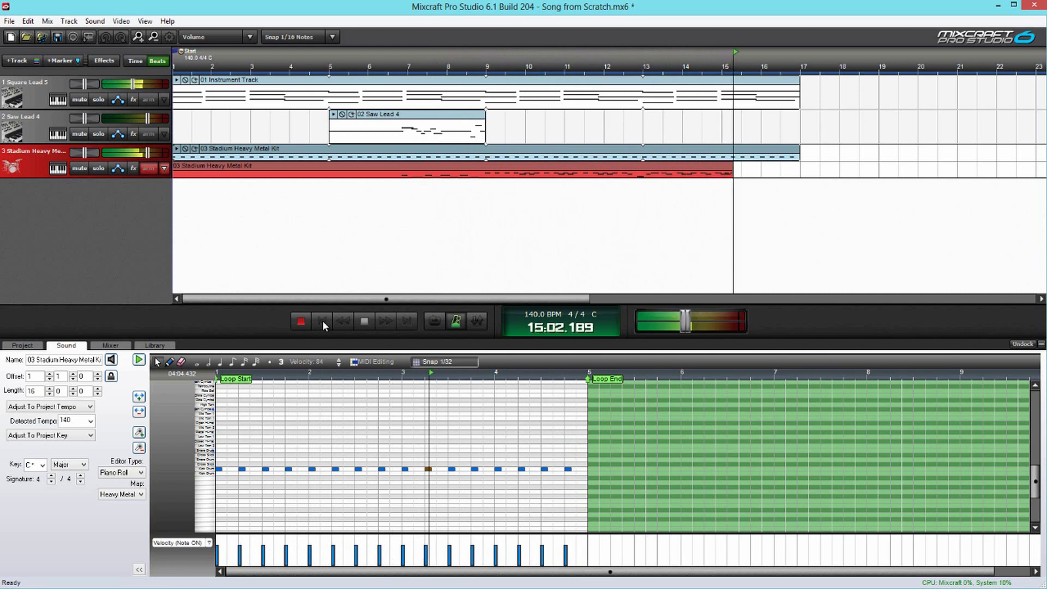
pyautogui.press('space')
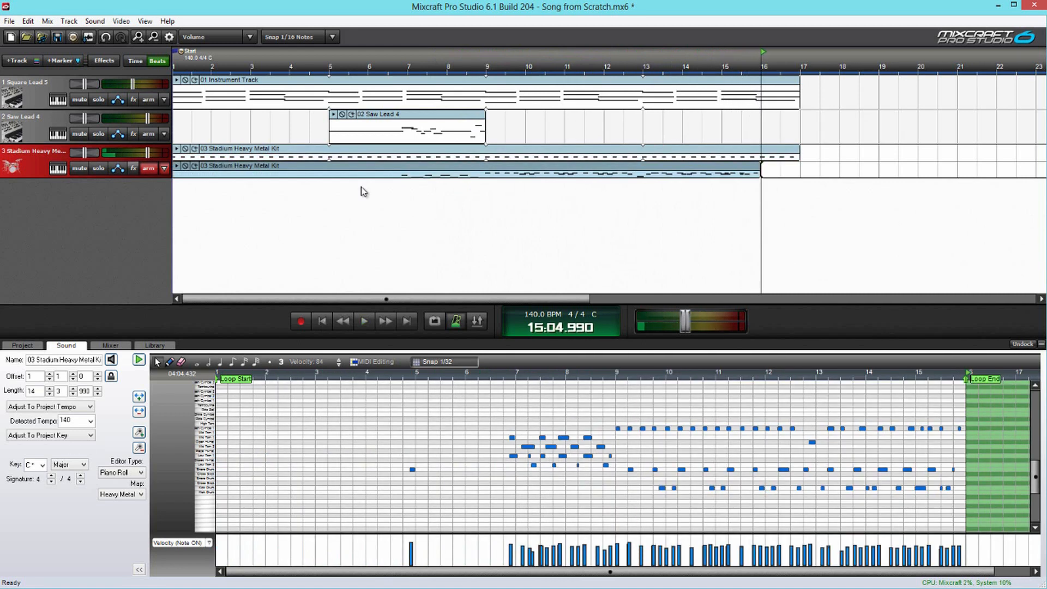
# Delete the new drum take's notes after bar 13 and set the clip's loop end at bar 13
pyautogui.moveTo(977, 419); pyautogui.dragTo(817, 510)
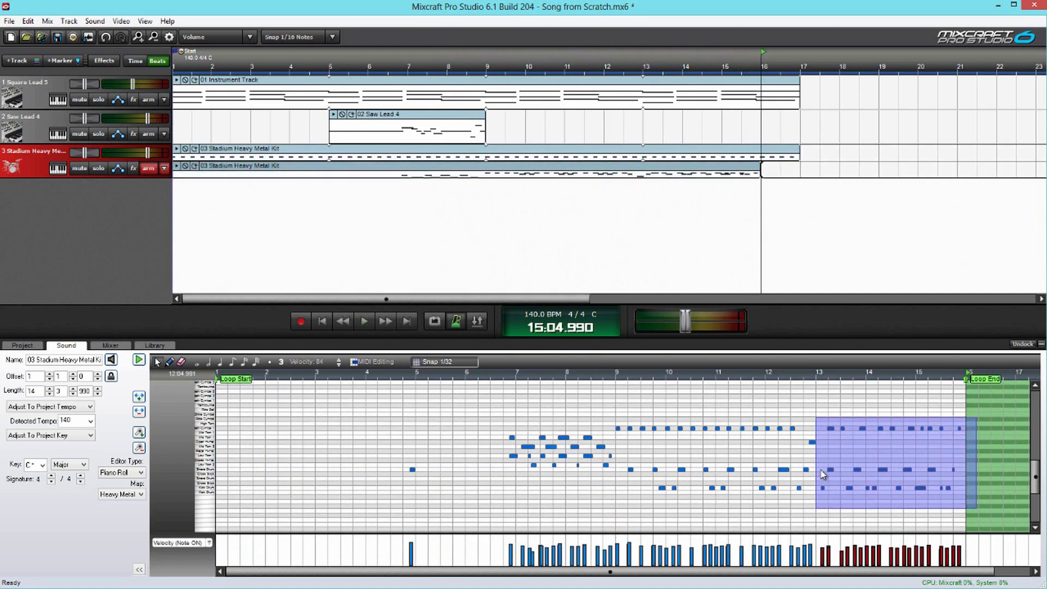
pyautogui.press('Delete')
pyautogui.click(892, 373)
pyautogui.moveTo(968, 380); pyautogui.dragTo(817, 393)
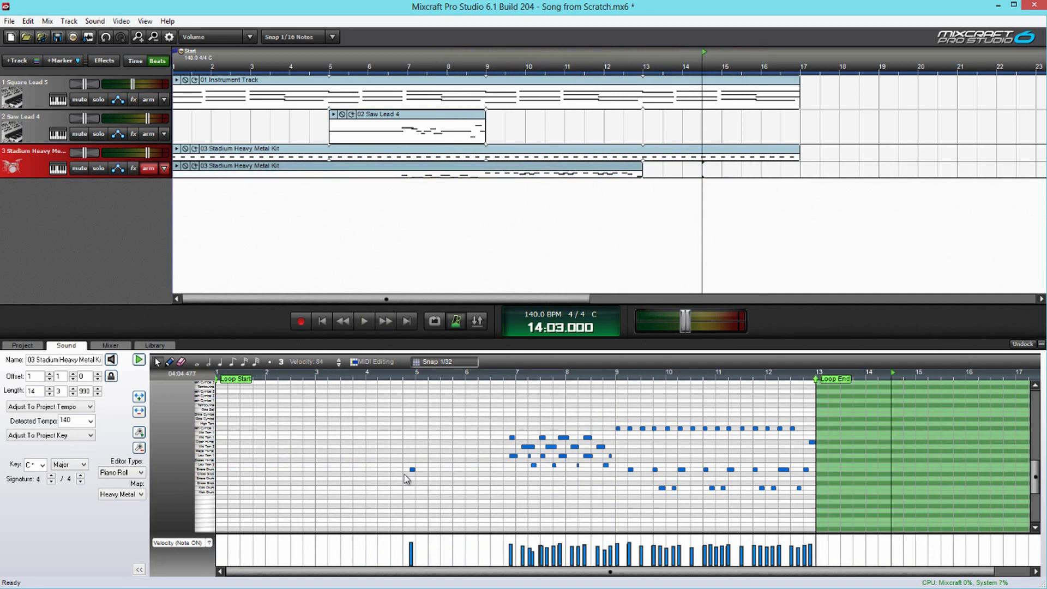
# Delete the stray drum note just before bar 5 and play the new drum take from about bar 6.5
pyautogui.click(386, 57)
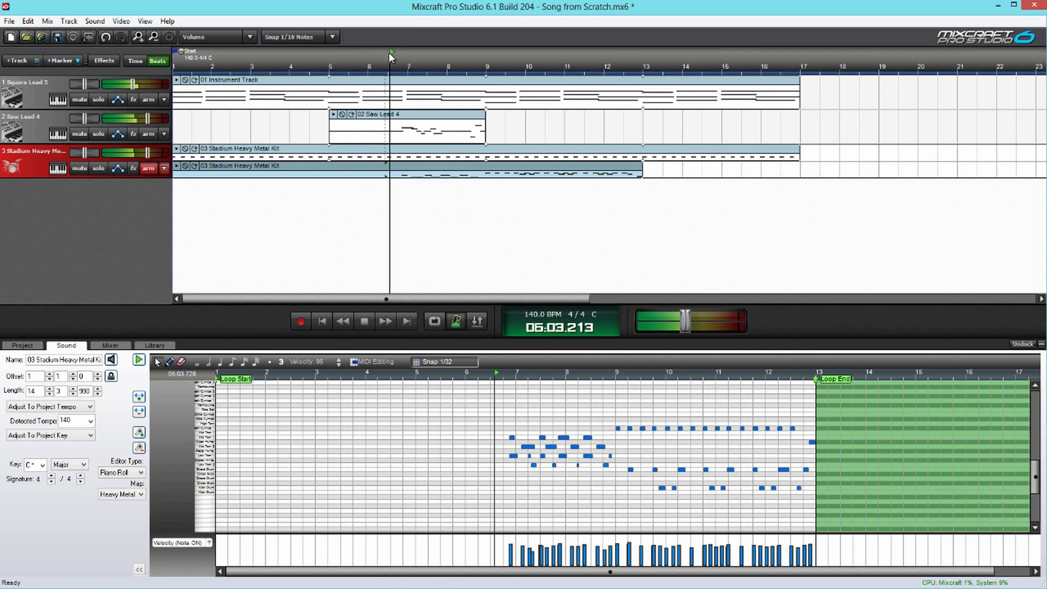
pyautogui.press('space')
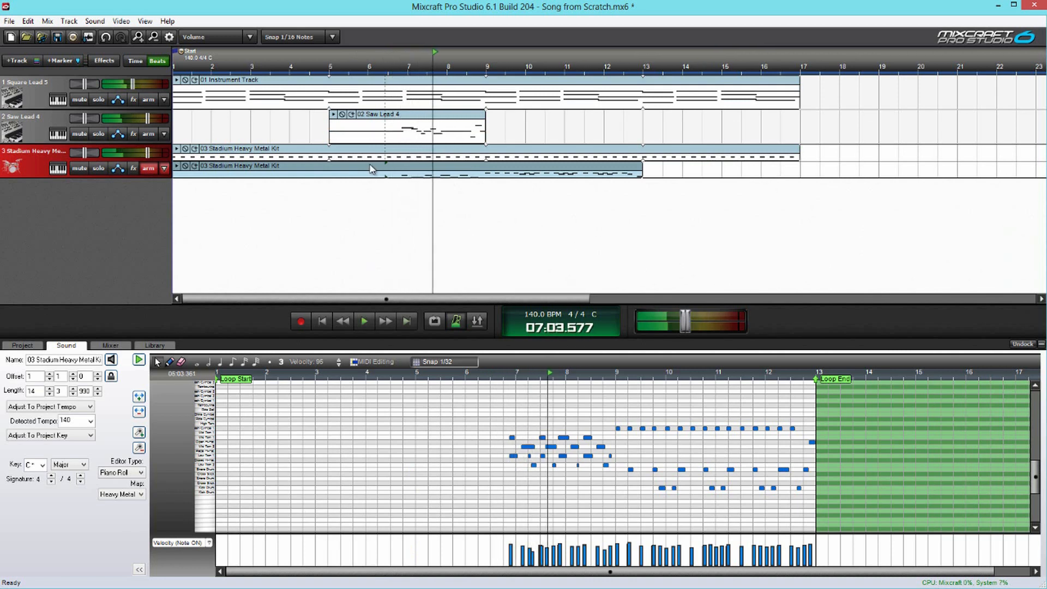
# Enlarge the drum track's height and raise the second drum clip's volume envelope between about bars 7 and 9
pyautogui.moveTo(121, 179); pyautogui.dragTo(120, 216)
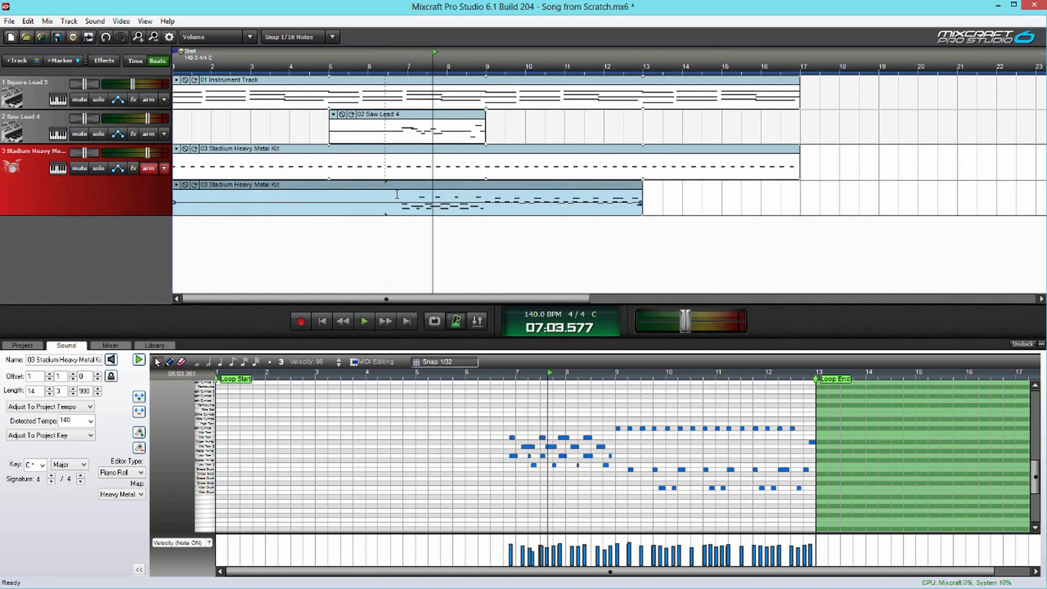
pyautogui.click(489, 192)
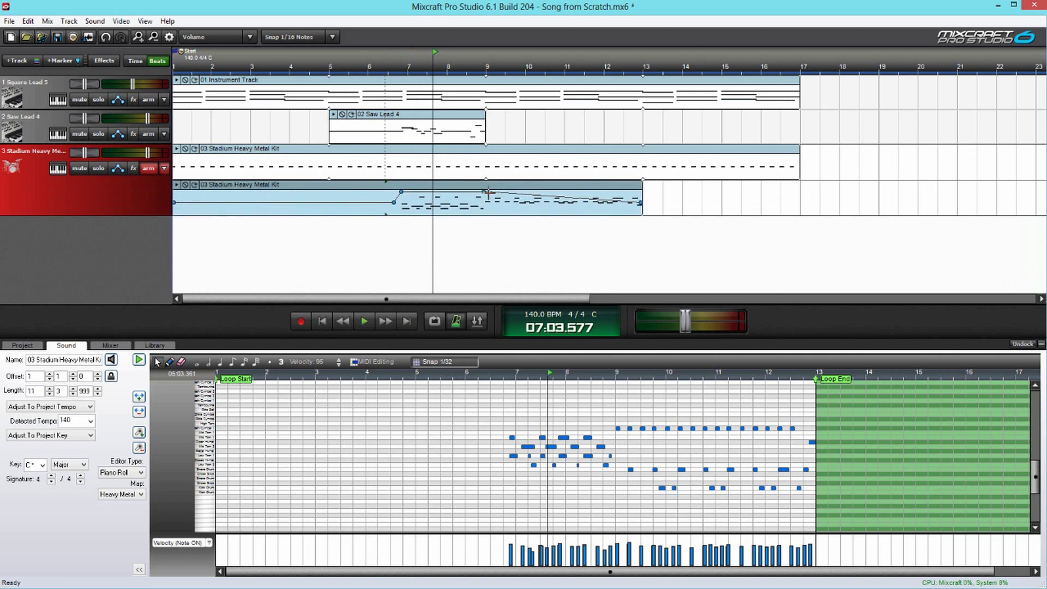
# Play back the mix from about bar 6 to the end of the second drum clip at bar 13
pyautogui.press('space')
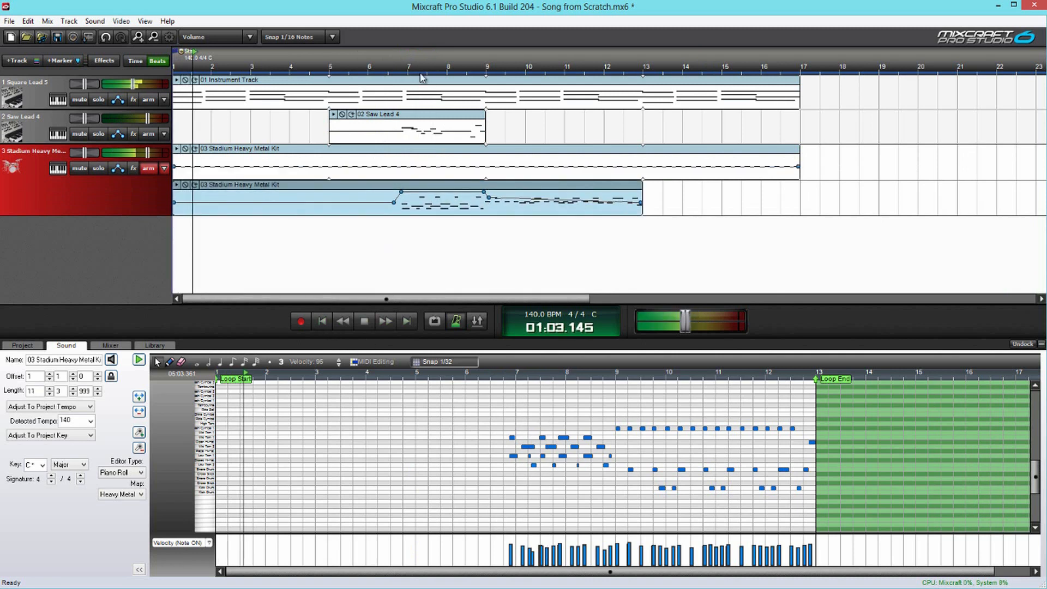
pyautogui.click(375, 53)
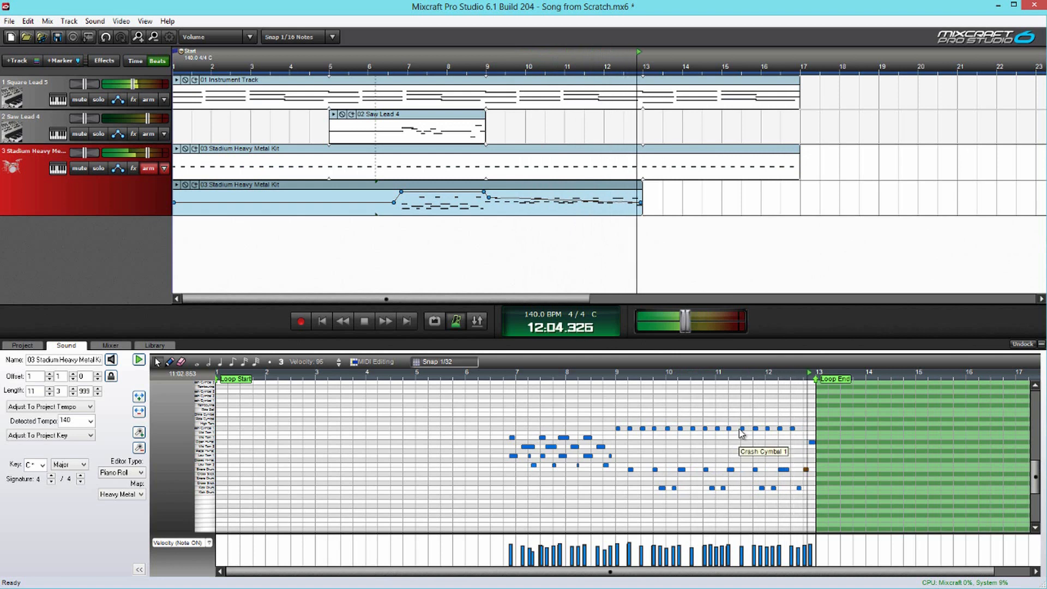
pyautogui.press('space')
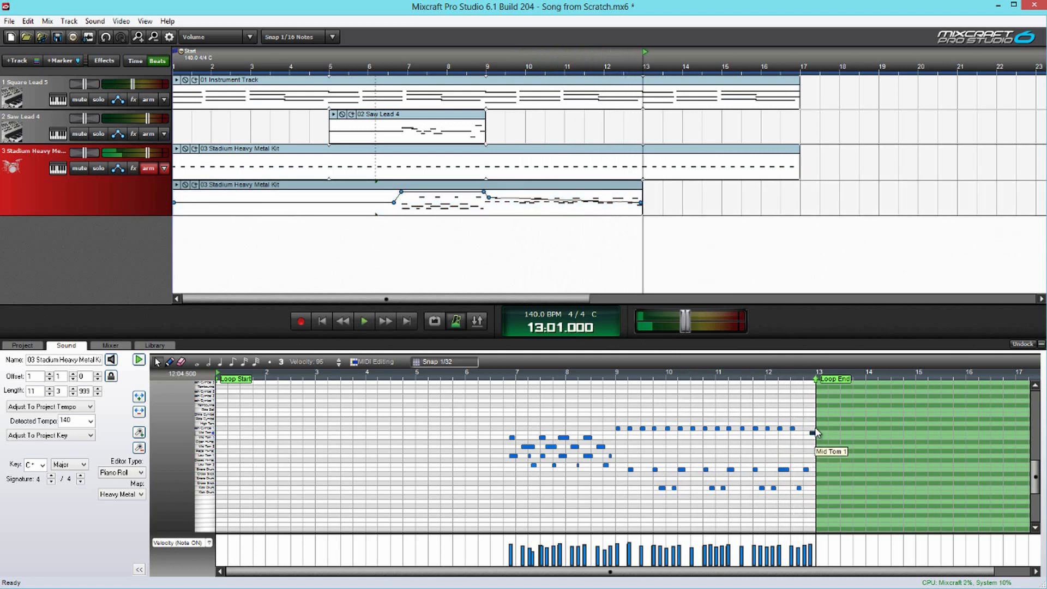
# Delete the stray Mid Tom 1 note just before bar 13 and tidy the drum notes between bars 9 and 13
pyautogui.scroll(4, 642, 452)
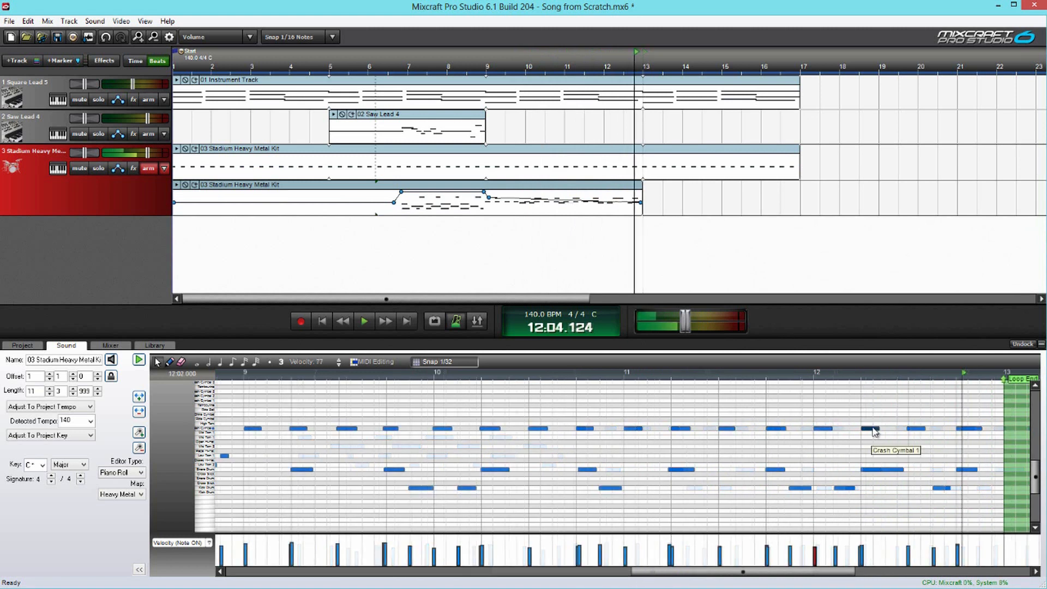
pyautogui.click(874, 429)
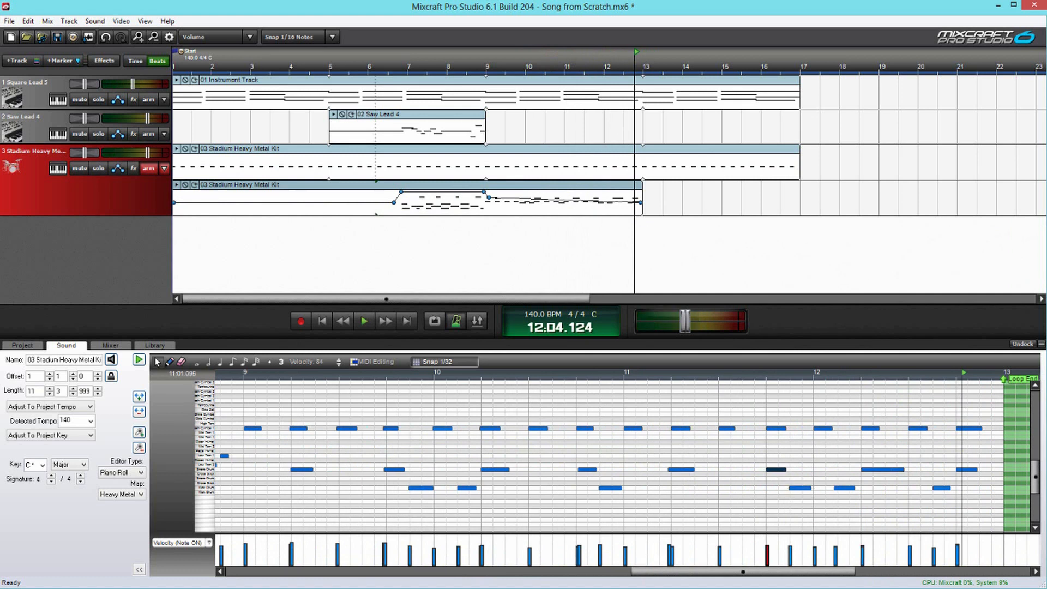
pyautogui.scroll(-1, 687, 521)
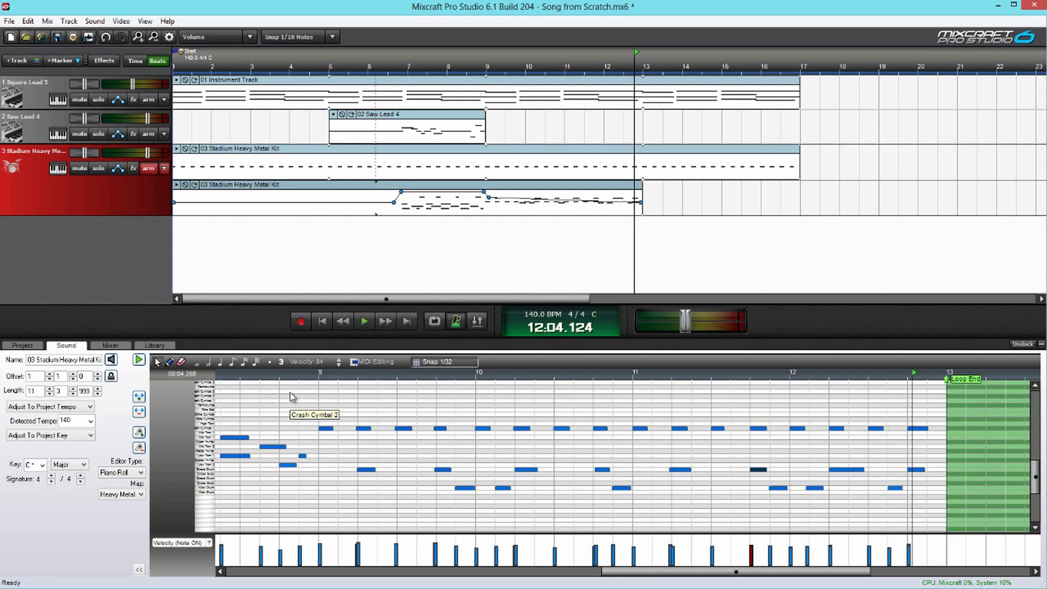
pyautogui.scroll(1, 649, 460)
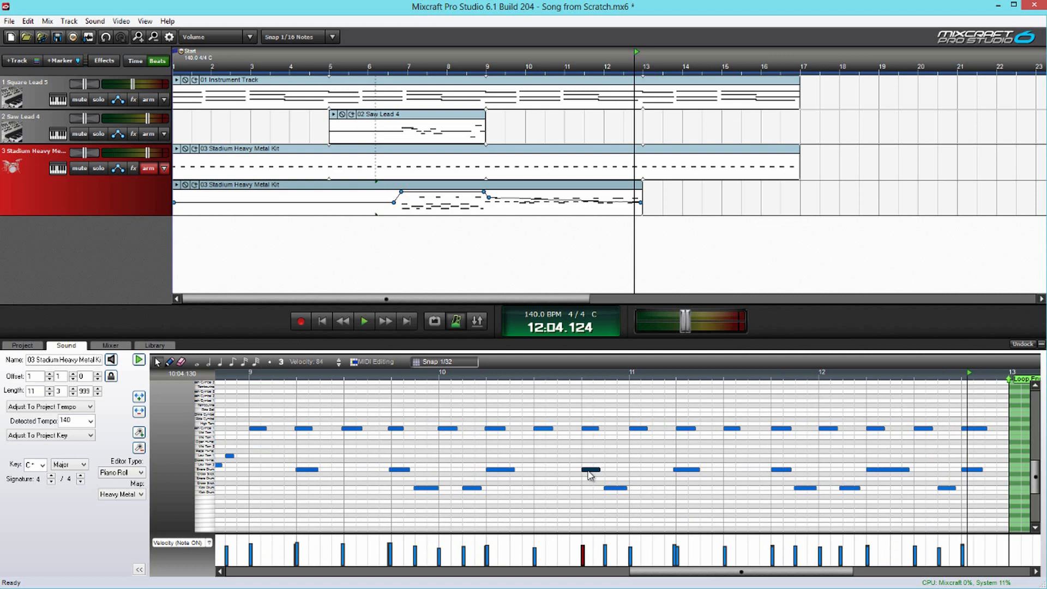
pyautogui.scroll(-2, 603, 478)
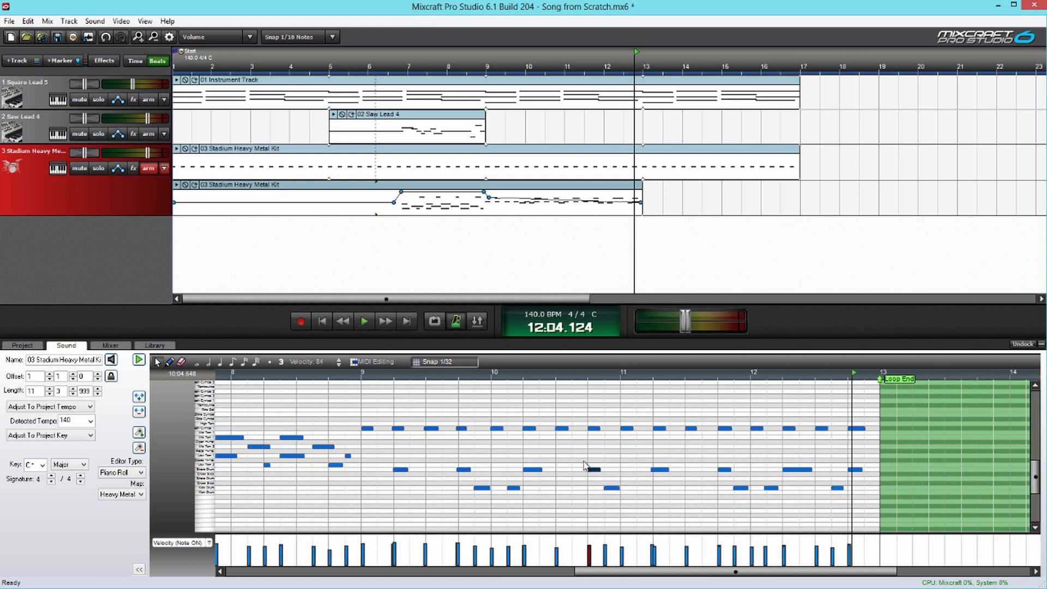
# Play back the mix from about bar 6 through the edited drum notes
pyautogui.click(374, 67)
pyautogui.press('space')
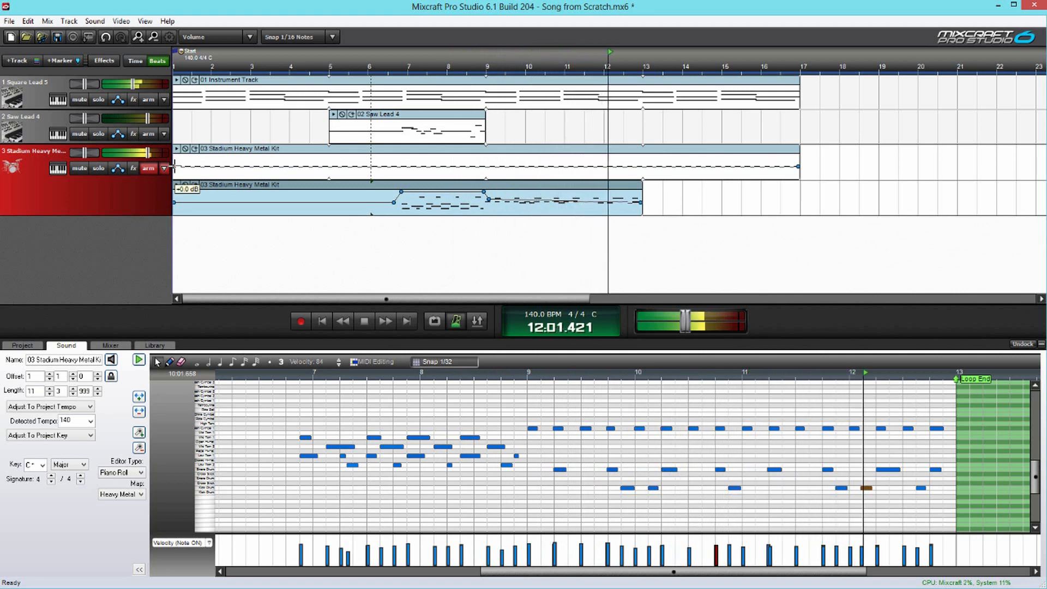
# Copy the second drum clip's notes from bars 9 to 13 and paste them at bar 13, extending the clip to bar 17
pyautogui.click(530, 196)
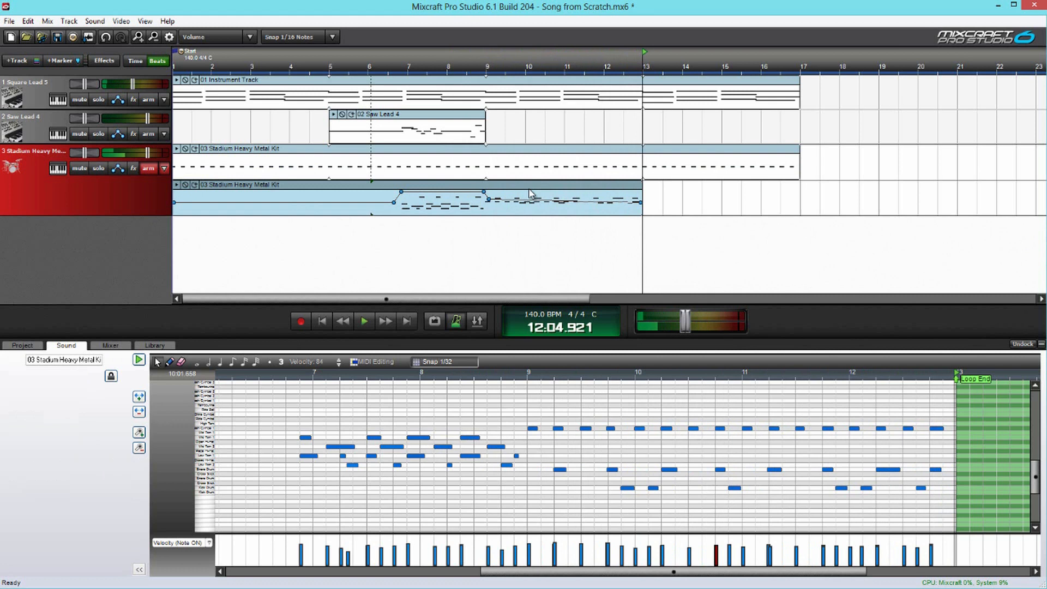
pyautogui.scroll(-1, 586, 401)
pyautogui.click(540, 416)
pyautogui.moveTo(895, 524); pyautogui.dragTo(537, 393)
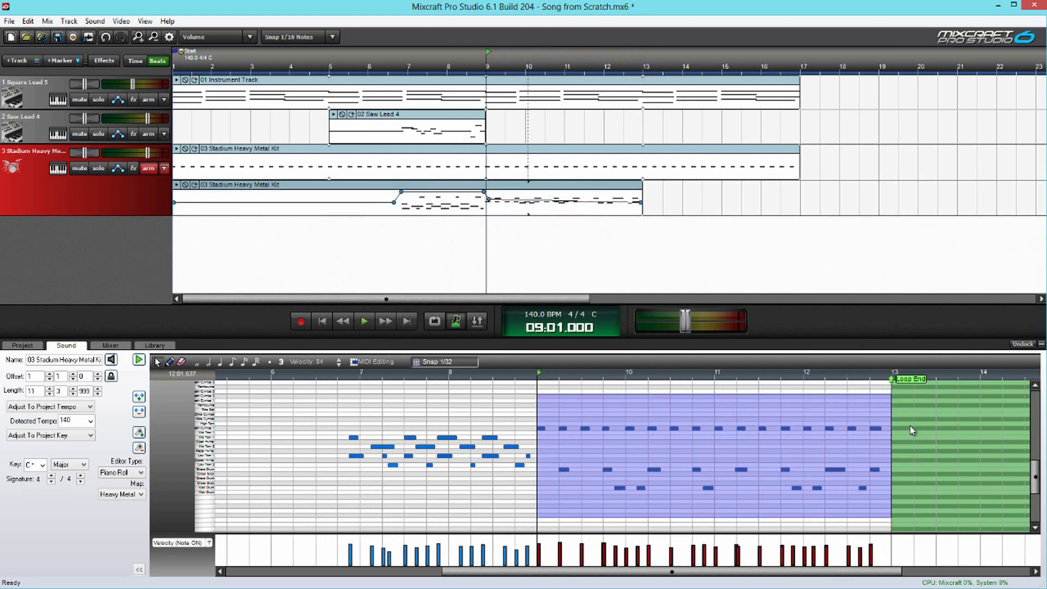
pyautogui.click(891, 428)
pyautogui.hotkey('ctrl', 'v')
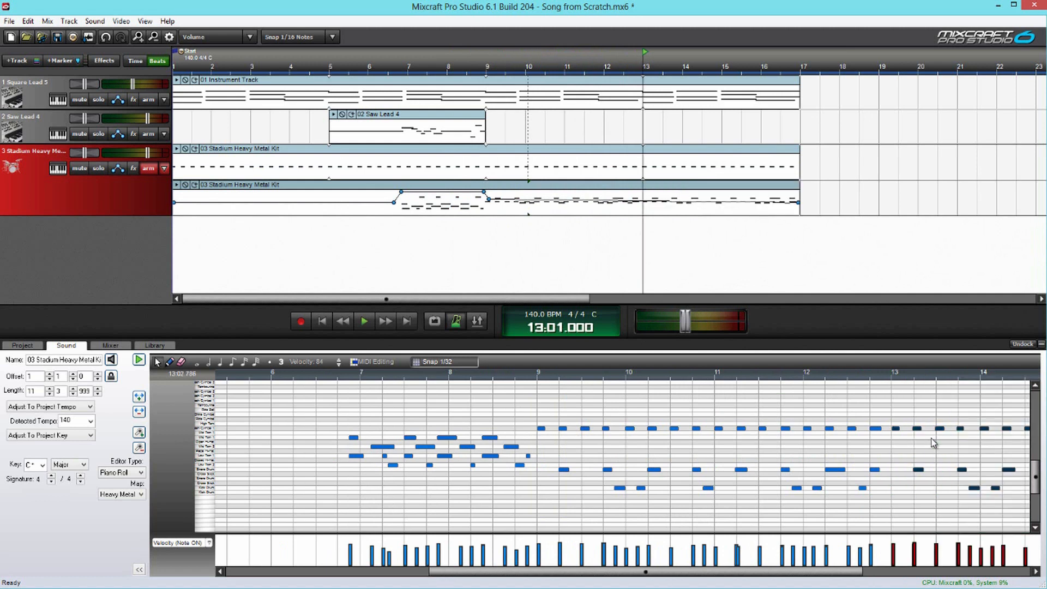
# Play the mix from shortly before bar 9 and slightly lower the drum track's volume
pyautogui.scroll(-1, 480, 167)
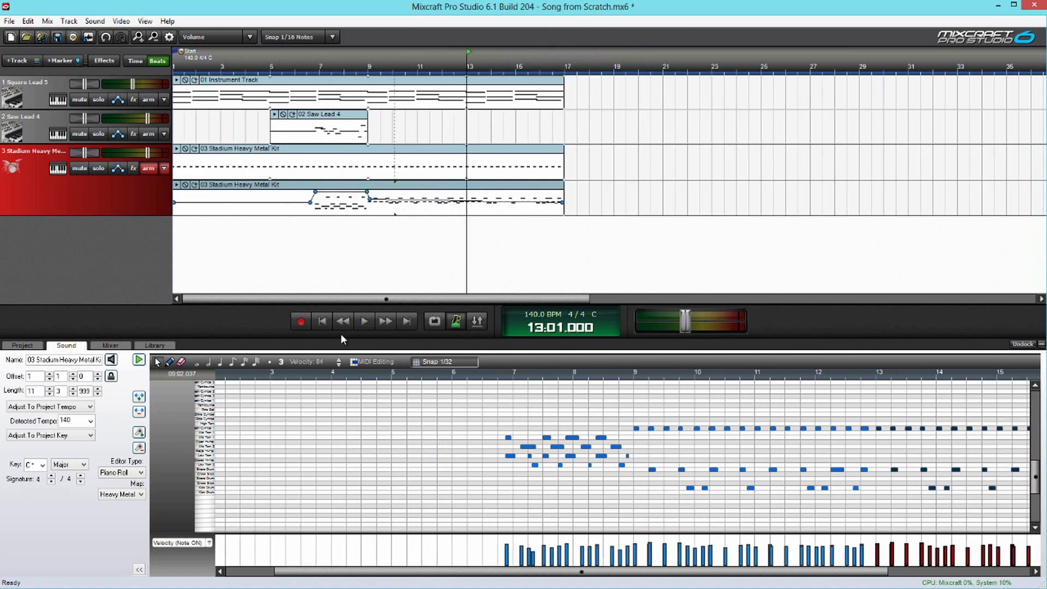
pyautogui.click(323, 322)
pyautogui.click(347, 64)
pyautogui.click(361, 64)
pyautogui.press('space')
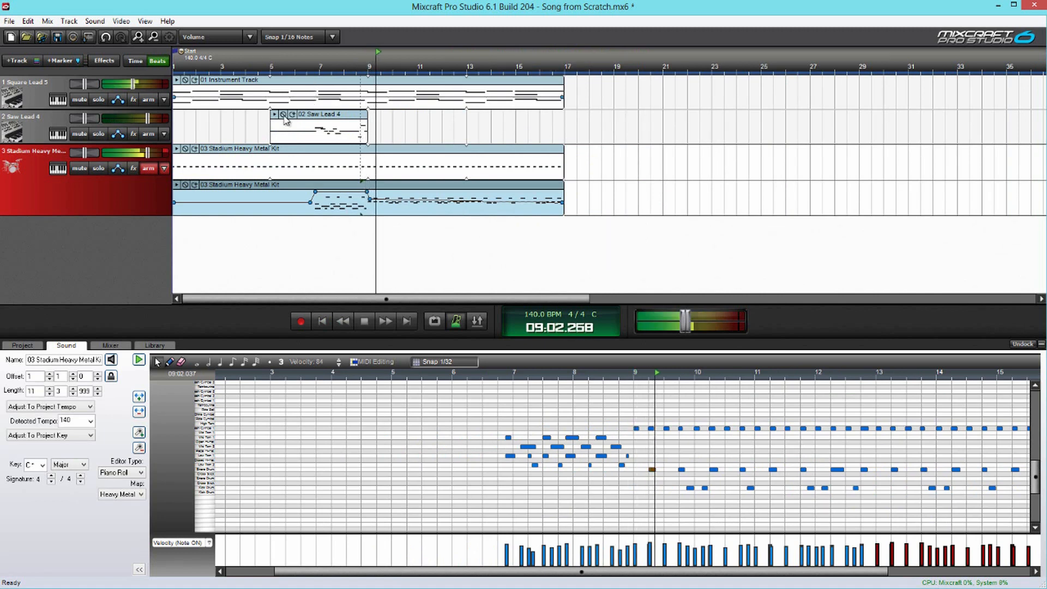
pyautogui.moveTo(147, 152); pyautogui.dragTo(147, 157)
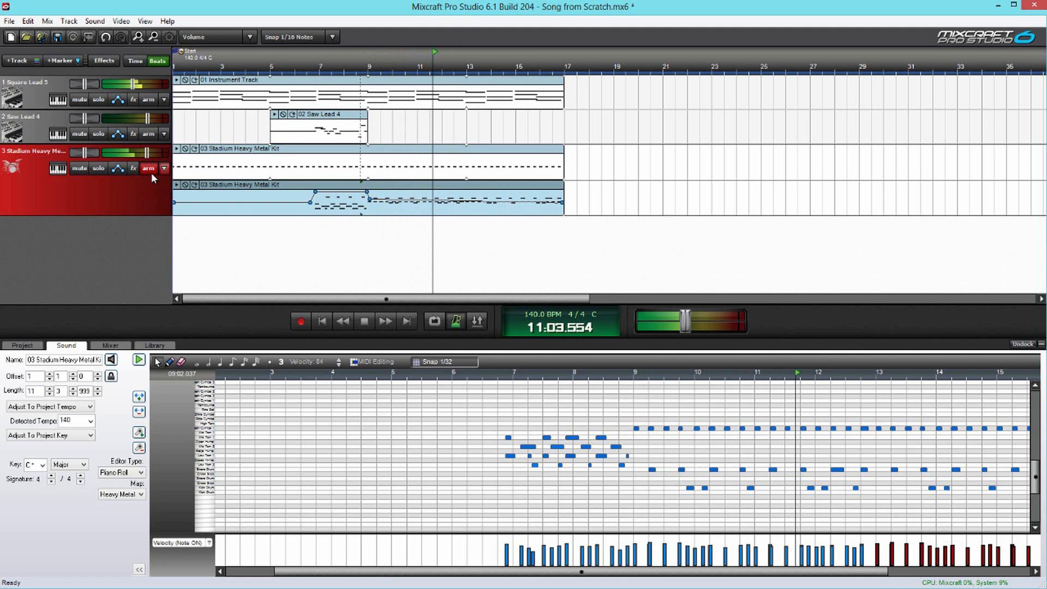
pyautogui.press('space')
# Set the project tempo to 150 BPM and play the song briefly from the start
pyautogui.click(31, 347)
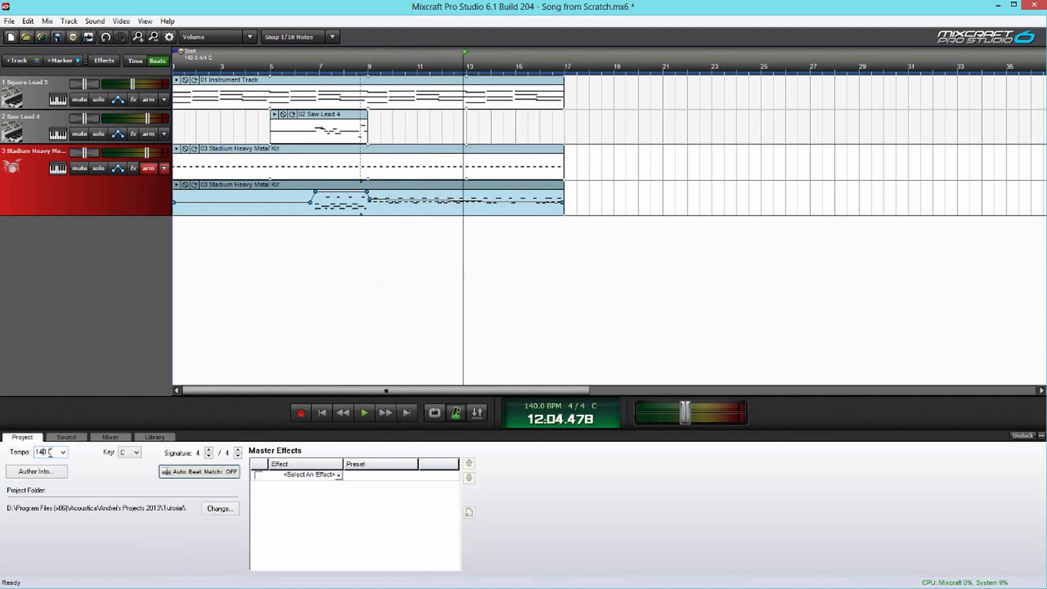
pyautogui.click(63, 452)
pyautogui.click(46, 286)
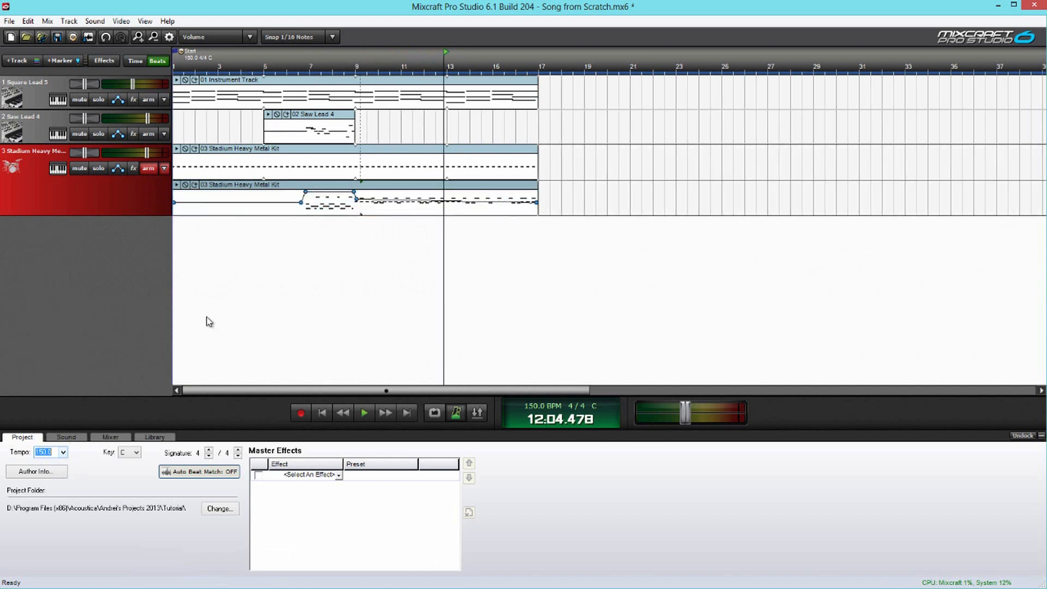
pyautogui.click(315, 408)
pyautogui.press('space')
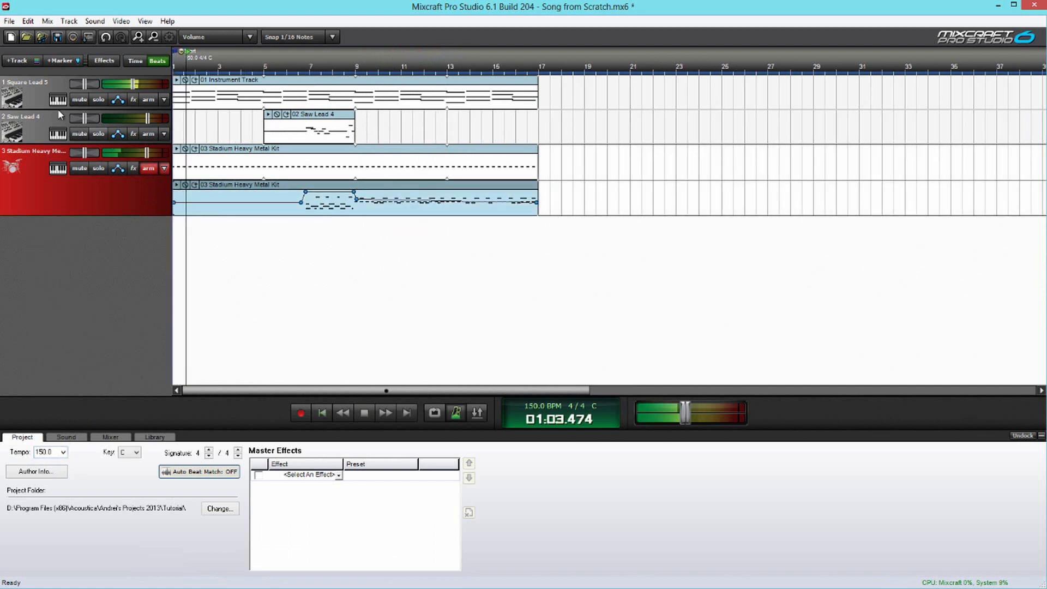
pyautogui.press('space')
# Insert a new virtual instrument track above the Saw Lead 4 track and arm it for recording
pyautogui.rightClick(49, 125)
pyautogui.moveTo(94, 131)
pyautogui.click(294, 145)
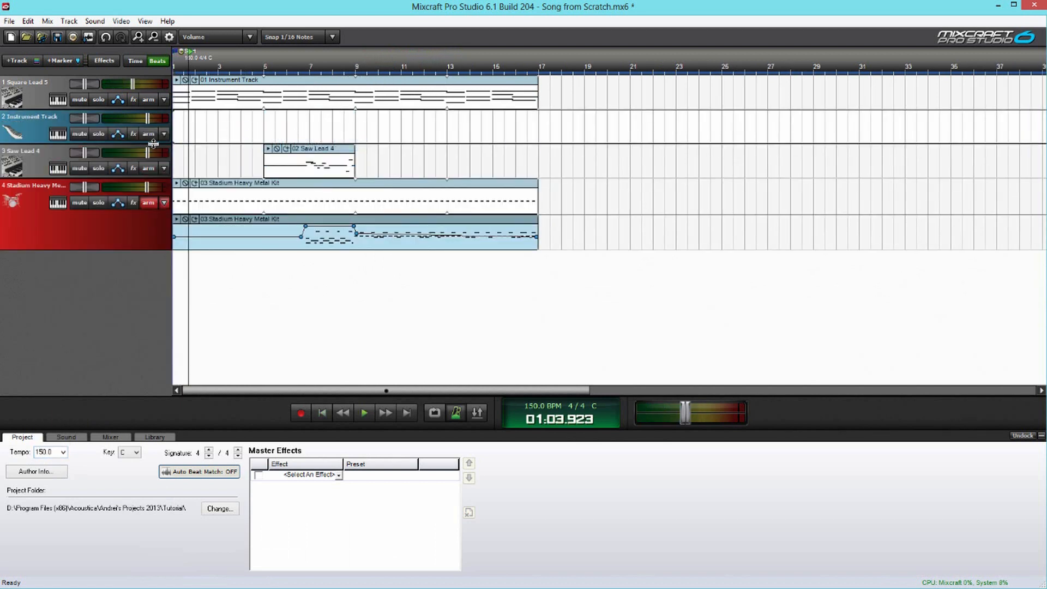
pyautogui.click(30, 134)
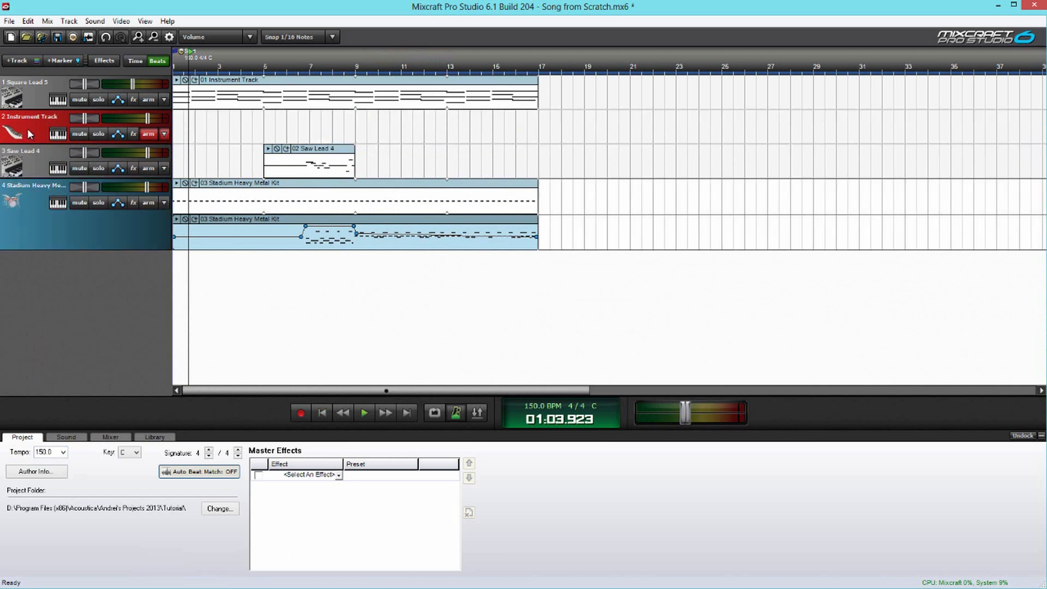
# Audition Space Lead from Synth - Lead - Soft, and assign The Final Frontier from that category to the new track
pyautogui.click(57, 136)
pyautogui.scroll(-10, 326, 149)
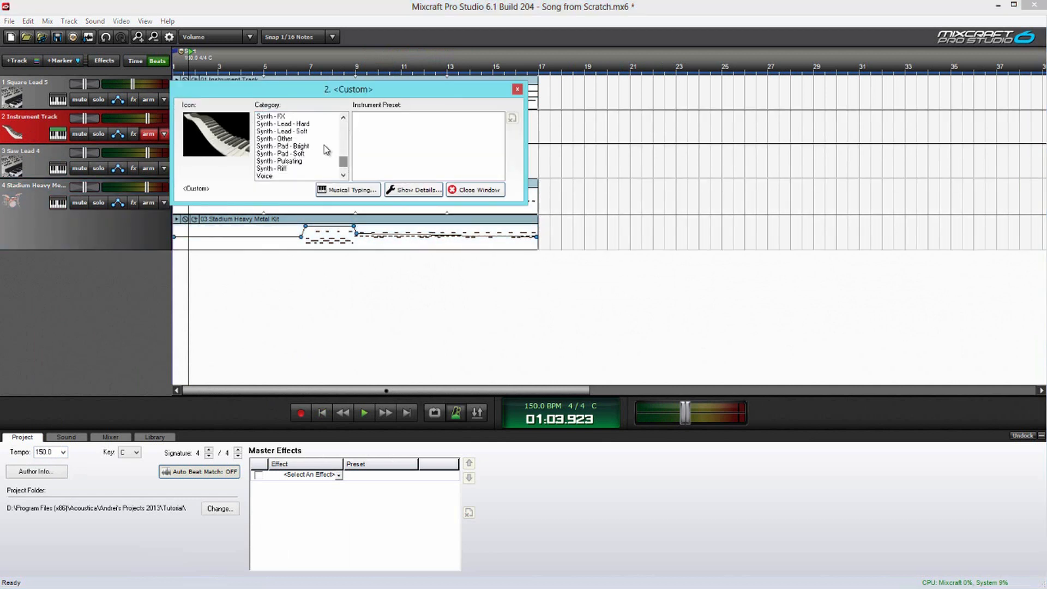
pyautogui.click(316, 131)
pyautogui.moveTo(500, 132); pyautogui.dragTo(501, 157)
pyautogui.click(431, 155)
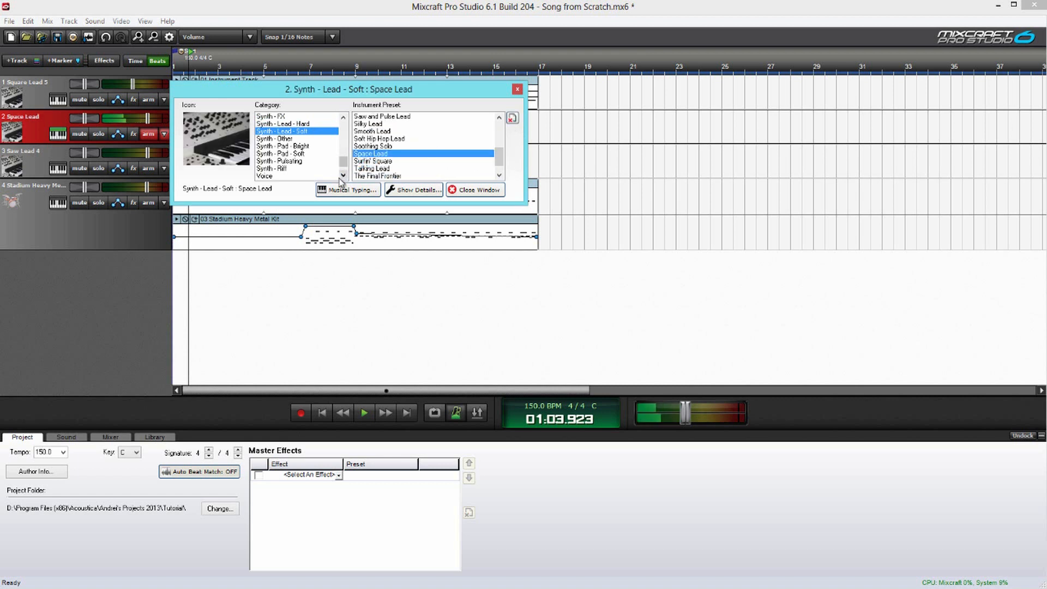
pyautogui.click(418, 176)
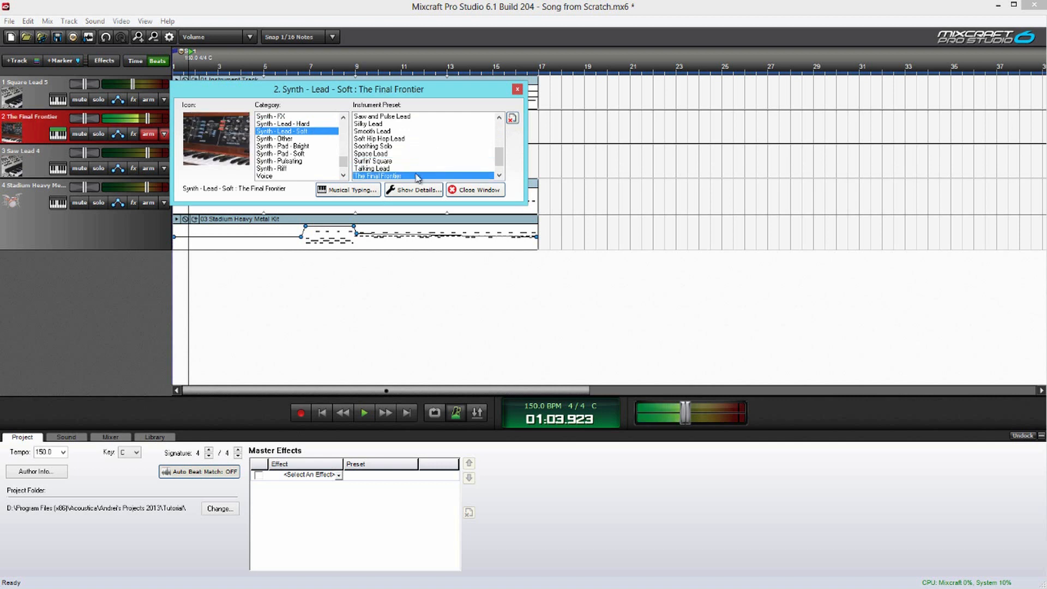
pyautogui.moveTo(435, 105); pyautogui.dragTo(469, 178)
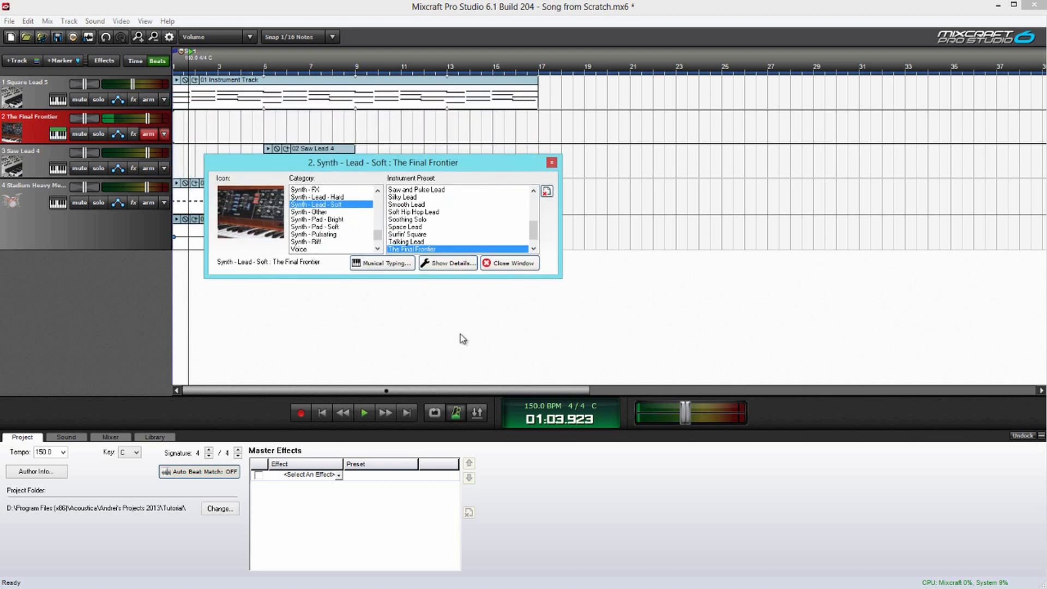
# Record a lead take on The Final Frontier track from the start of the song to bar 17
pyautogui.click(323, 418)
pyautogui.click(508, 263)
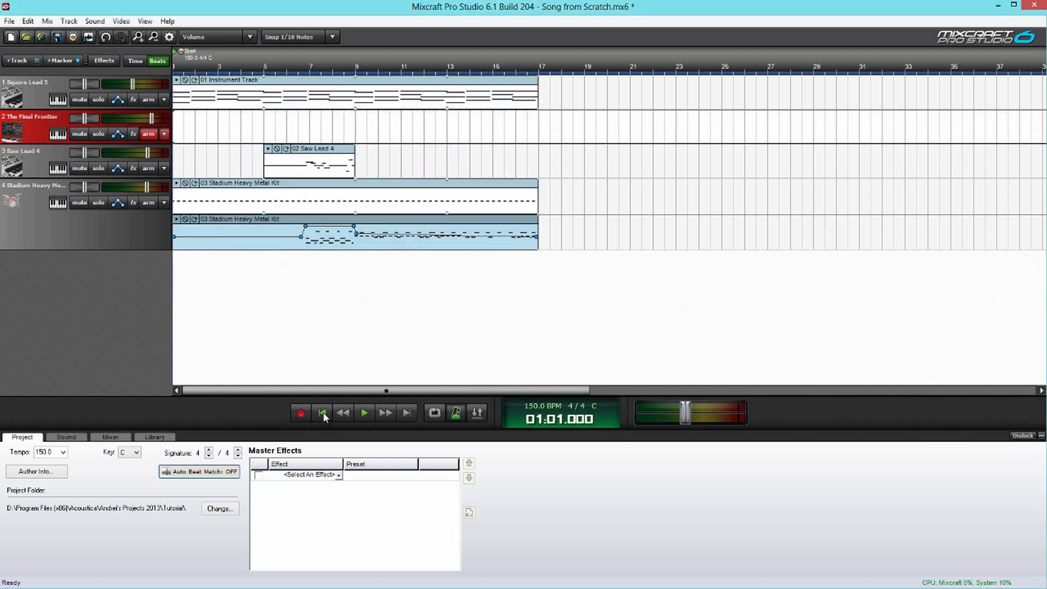
pyautogui.press('r')
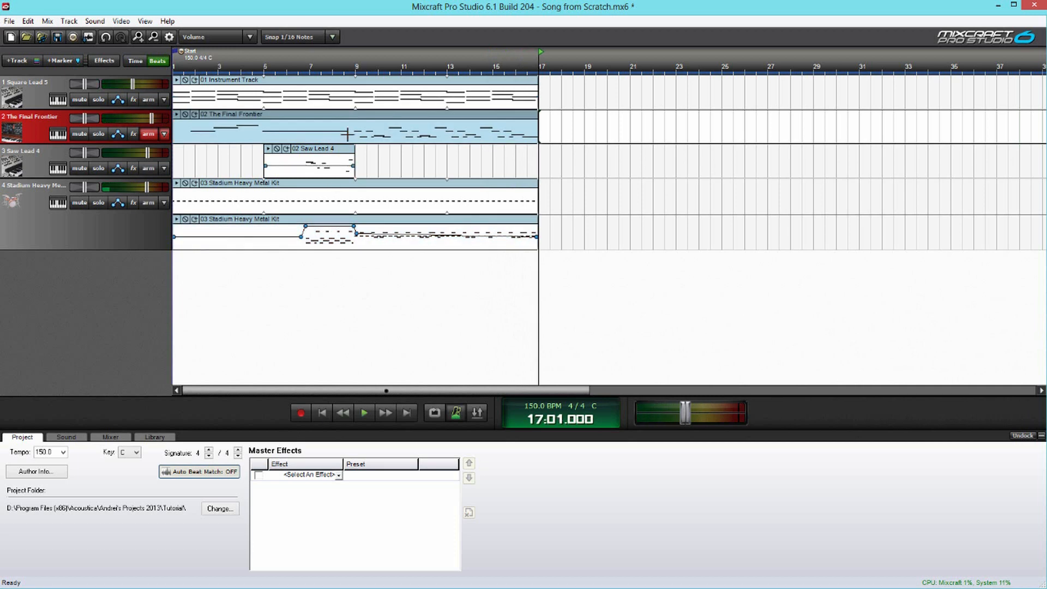
# Open The Final Frontier take in the piano roll and play it from just before bar 9 to about bar 10
pyautogui.click(334, 77)
pyautogui.click(355, 121)
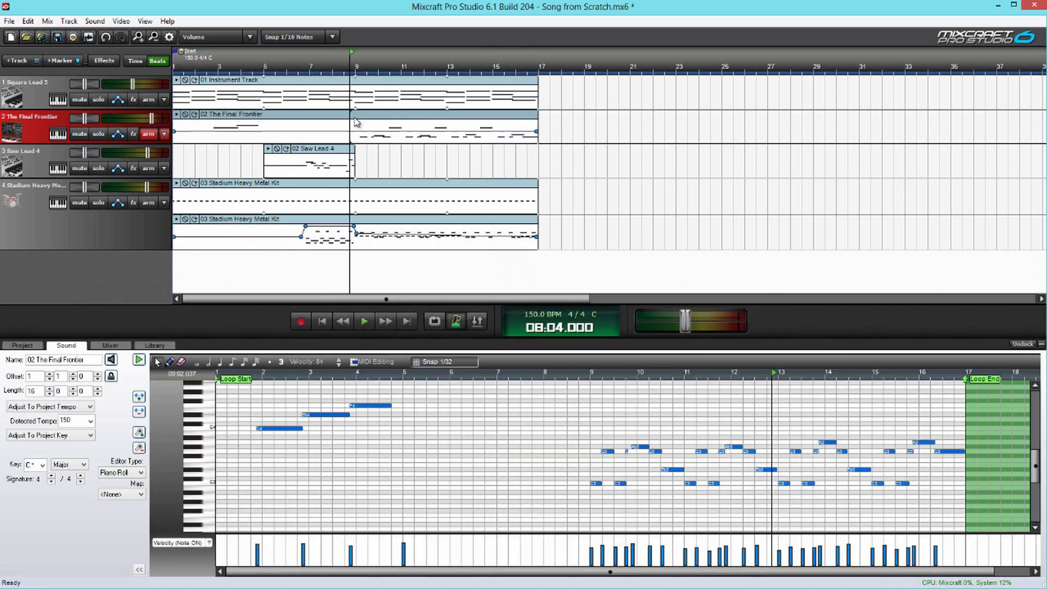
pyautogui.click(573, 372)
pyautogui.scroll(2, 575, 428)
pyautogui.press('space')
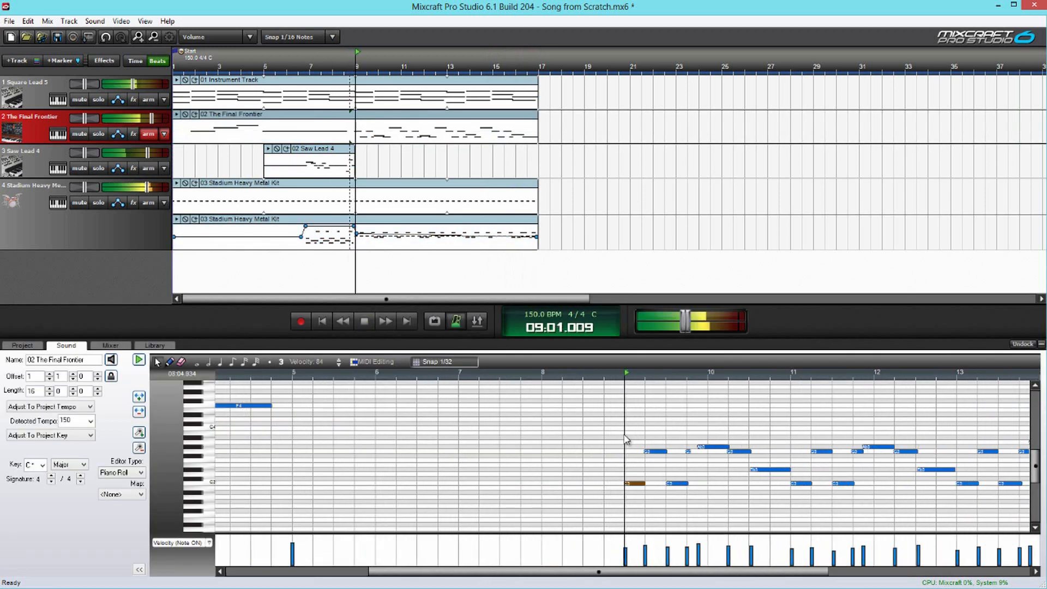
pyautogui.press('space')
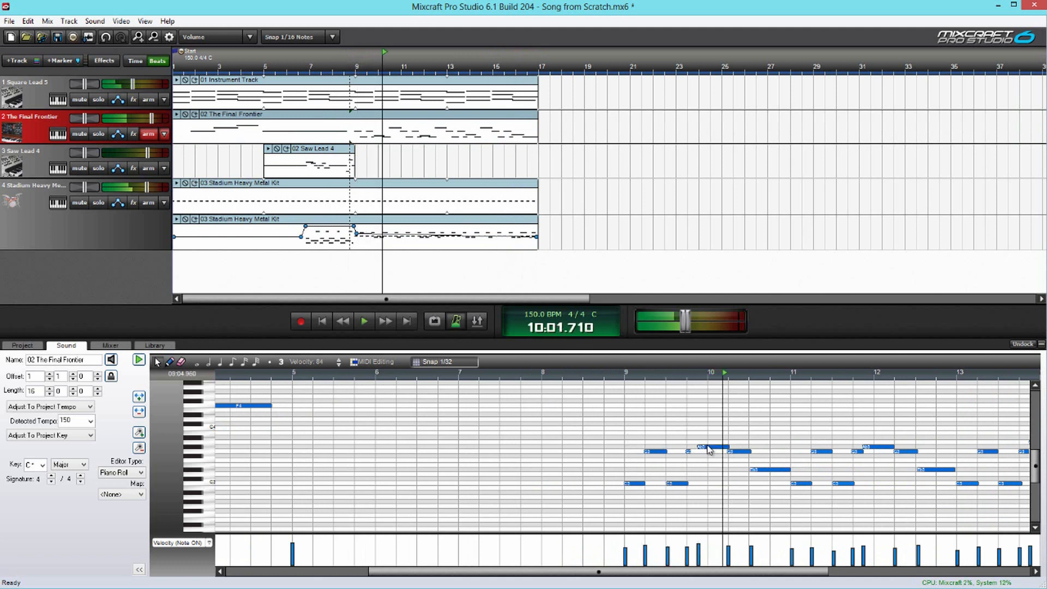
# Move the long note just before bar 10 to A3 and the one before bar 11 to D3, checking playback from bar 9
pyautogui.click(628, 374)
pyautogui.press('space')
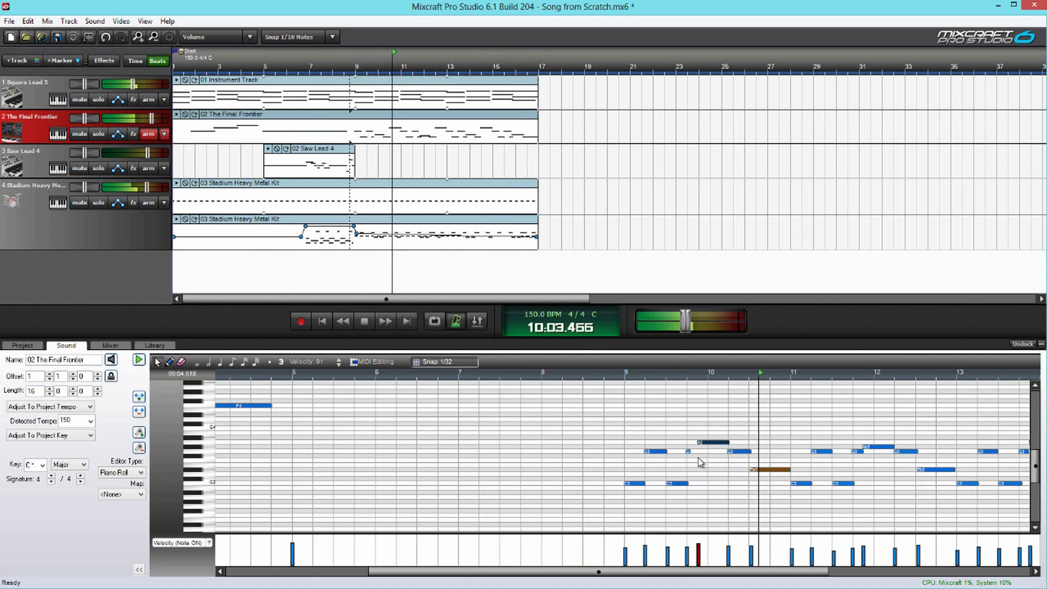
pyautogui.press('space')
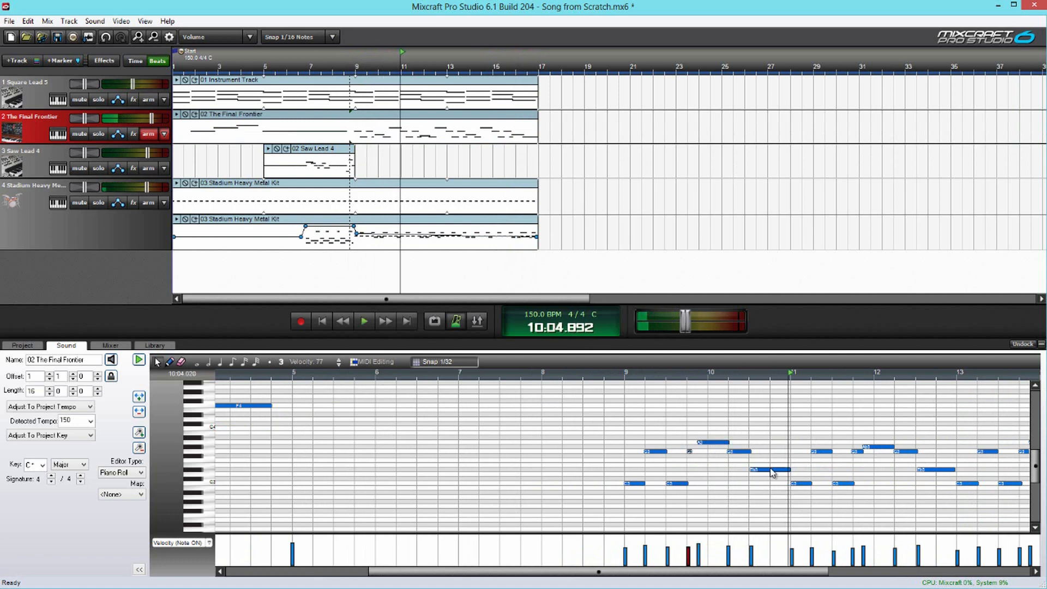
pyautogui.click(628, 374)
pyautogui.press('space')
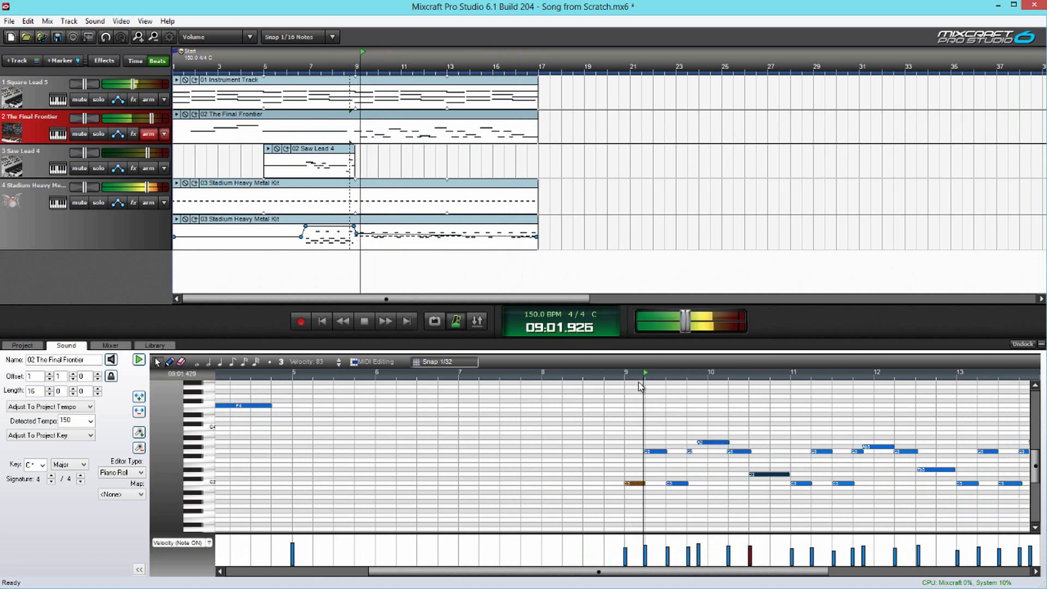
pyautogui.press('space')
# Raise the long note around bar 12 to C4 and check the lead phrase by playing from bar 9
pyautogui.click(657, 452)
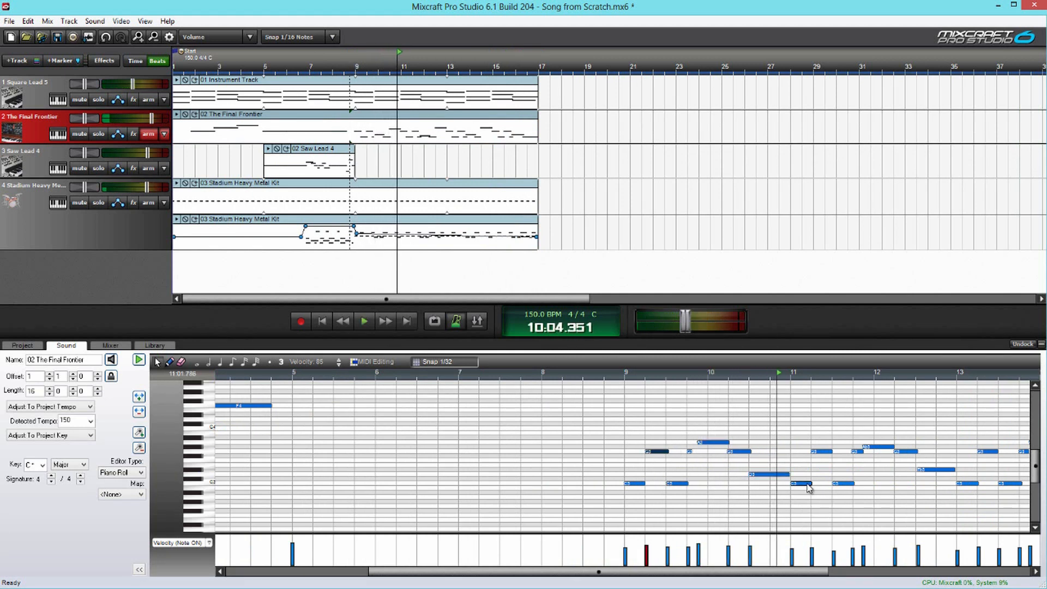
pyautogui.click(821, 453)
pyautogui.moveTo(884, 444); pyautogui.dragTo(885, 438)
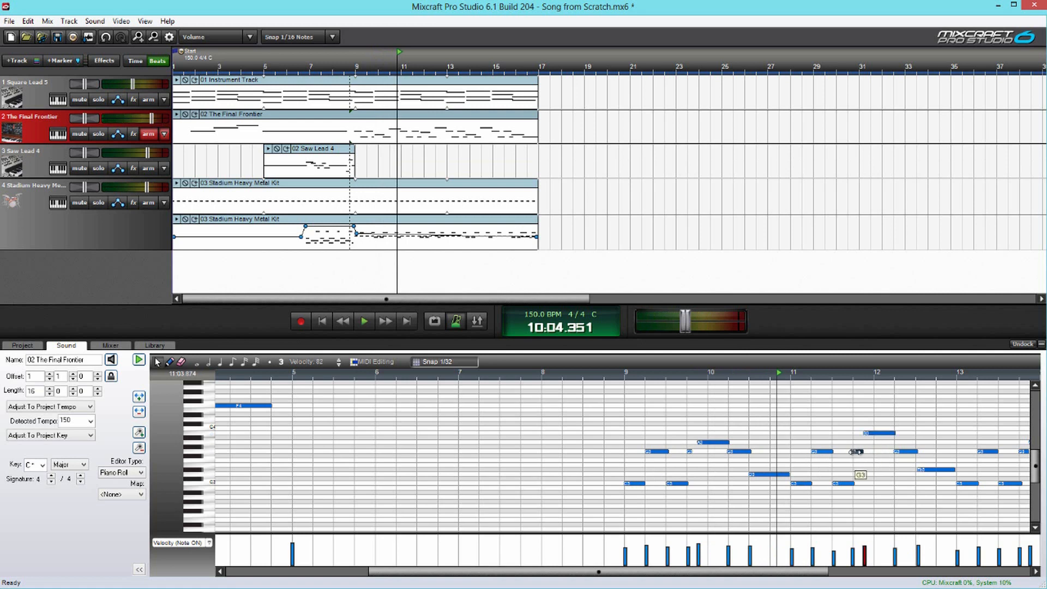
pyautogui.click(625, 382)
pyautogui.press('space')
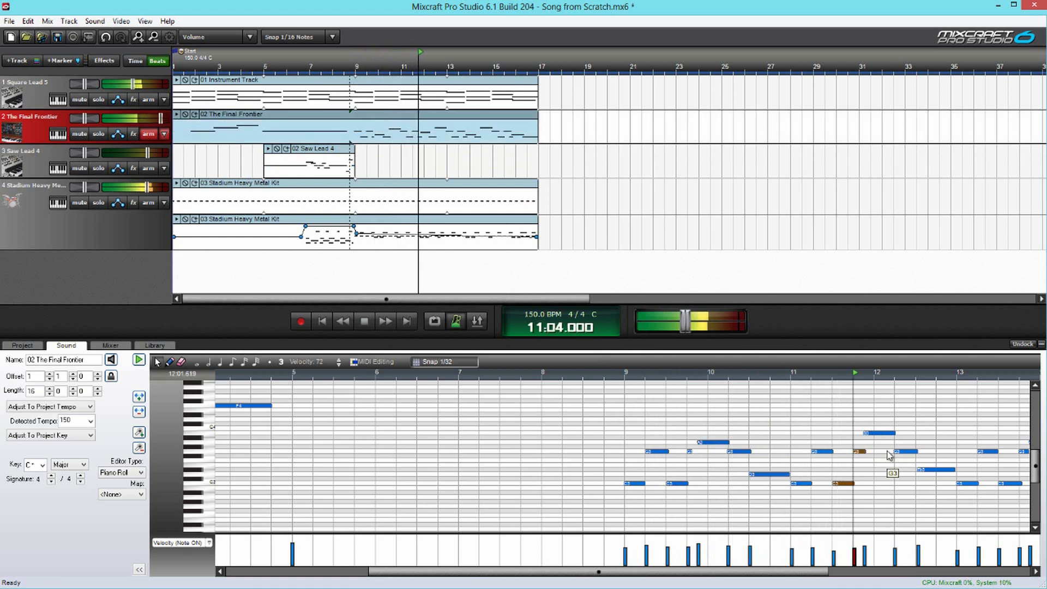
pyautogui.moveTo(885, 433); pyautogui.dragTo(887, 429)
pyautogui.press('space')
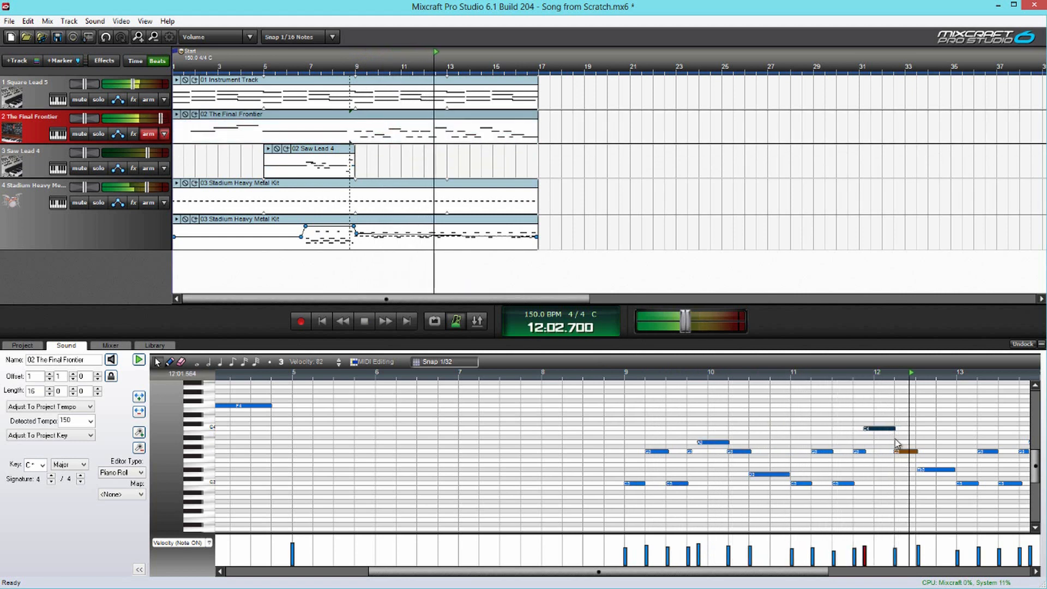
pyautogui.press('space')
# Move the second note of bar 13 to G3 and the long note just before bar 14 to A3
pyautogui.moveTo(815, 573); pyautogui.dragTo(903, 574)
pyautogui.click(816, 484)
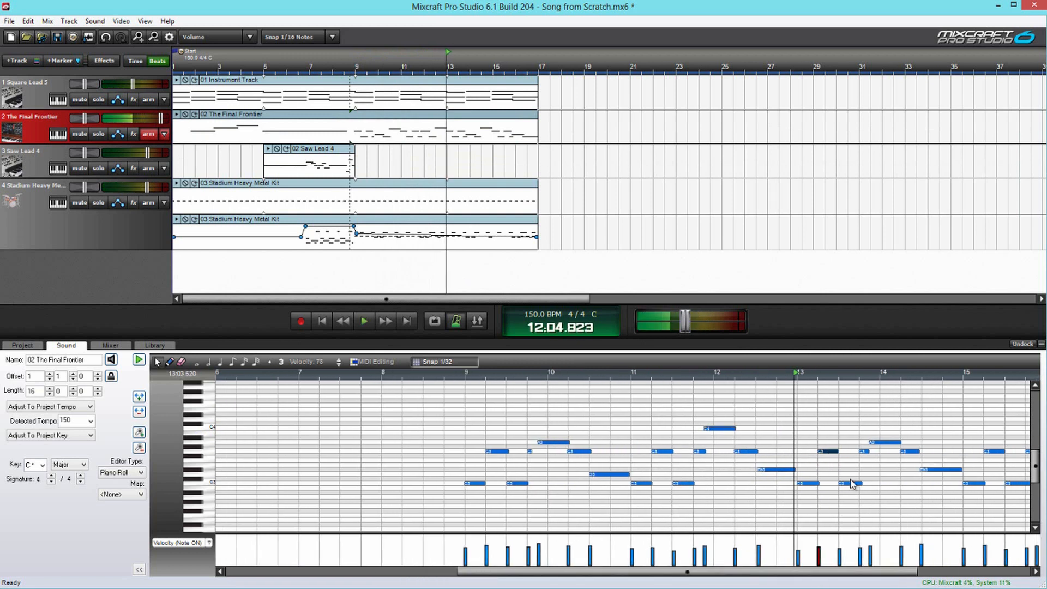
pyautogui.click(867, 451)
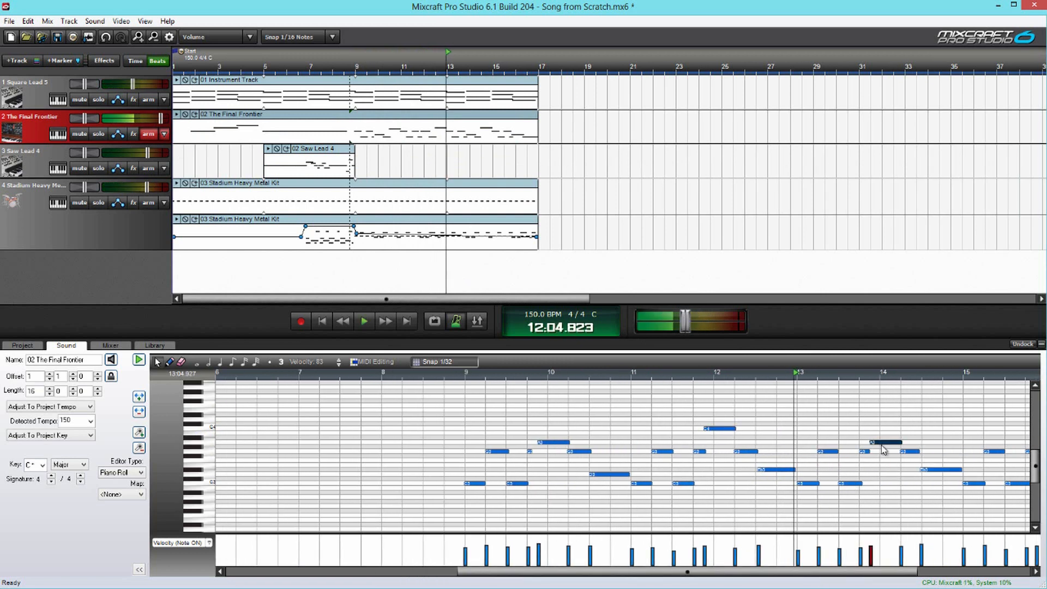
# Move the long note before bar 15 to D3 and the long note around bar 16 to C4, checking playback from bar 13 onward
pyautogui.press('space')
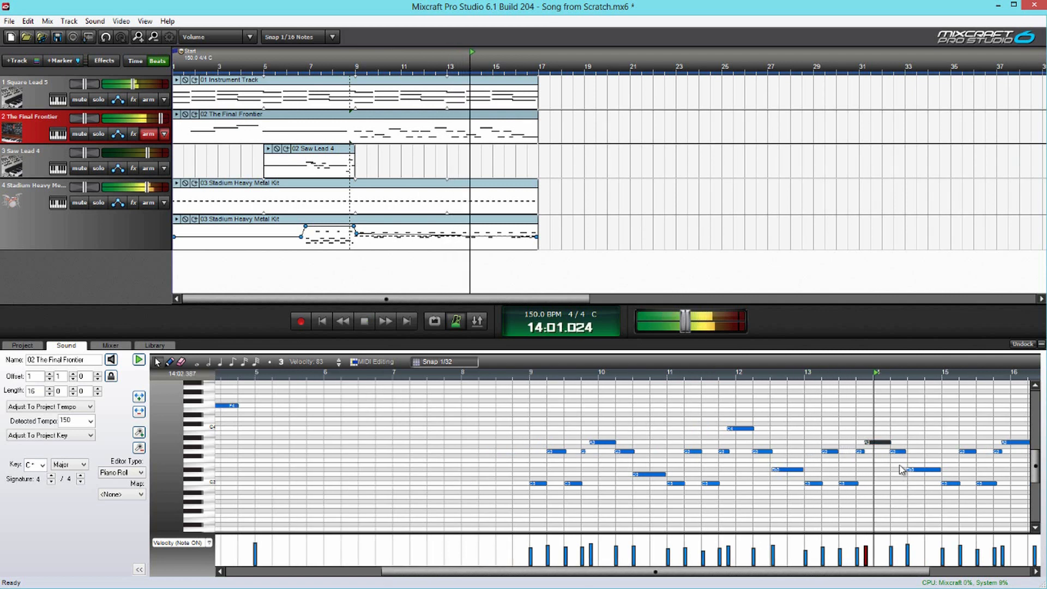
pyautogui.press('space')
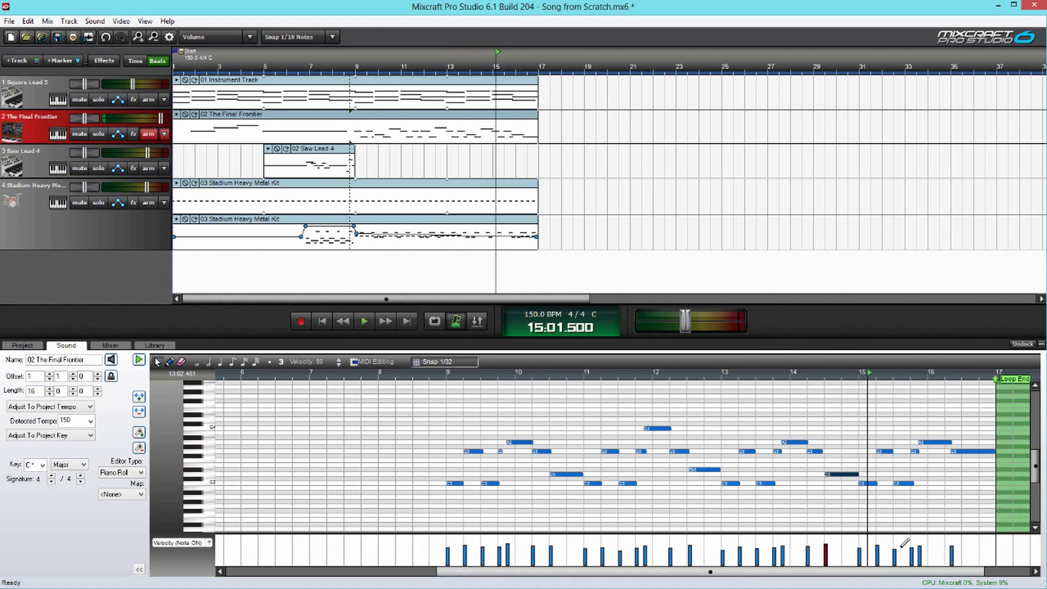
pyautogui.press('space')
pyautogui.press('space')
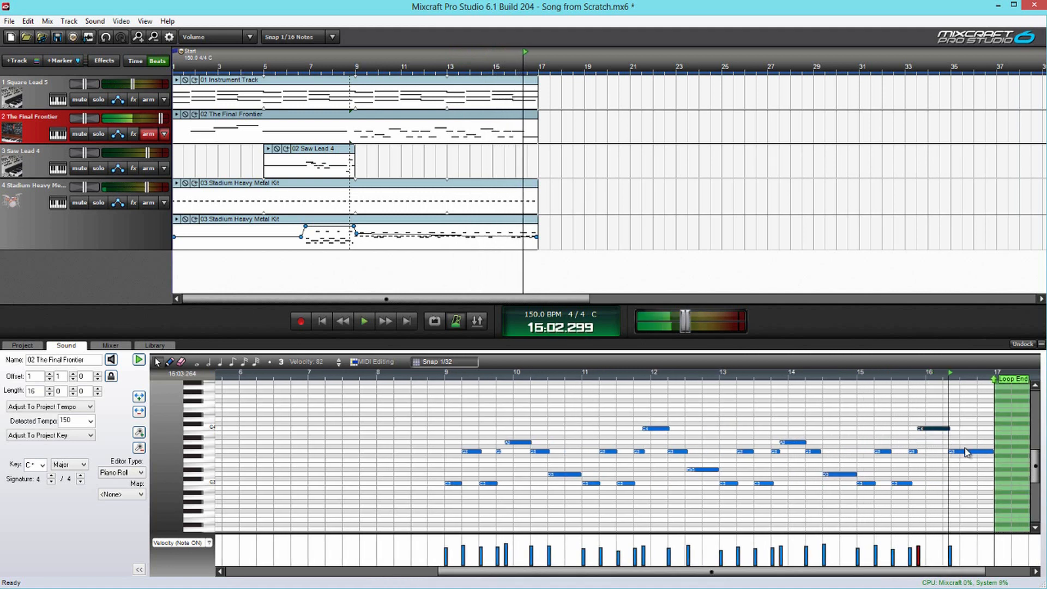
pyautogui.press('space')
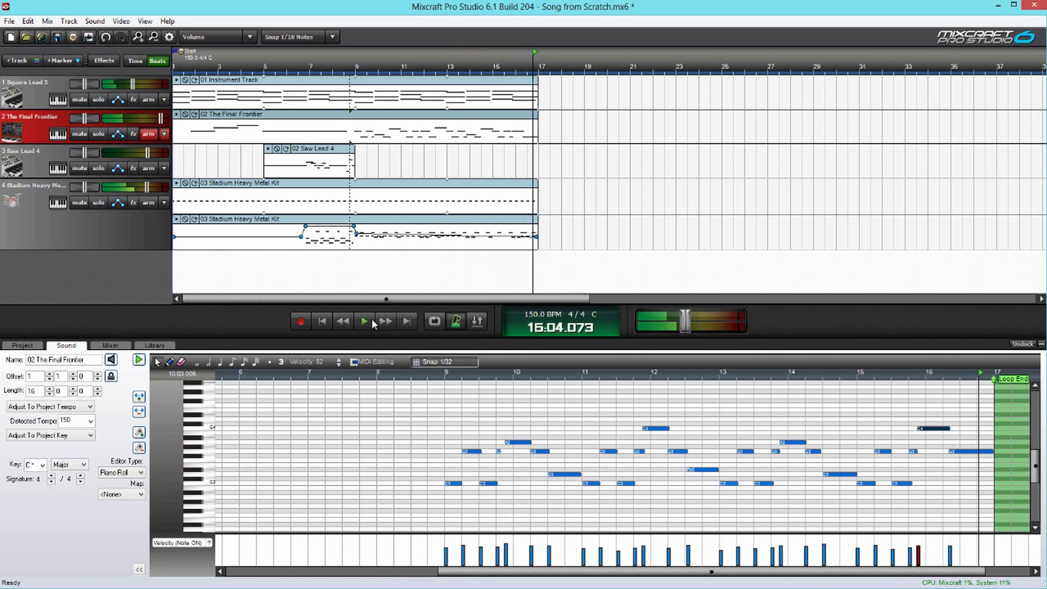
# Insert a new instrument track above The Final Frontier and arm it for recording in place of The Final Frontier
pyautogui.click(323, 319)
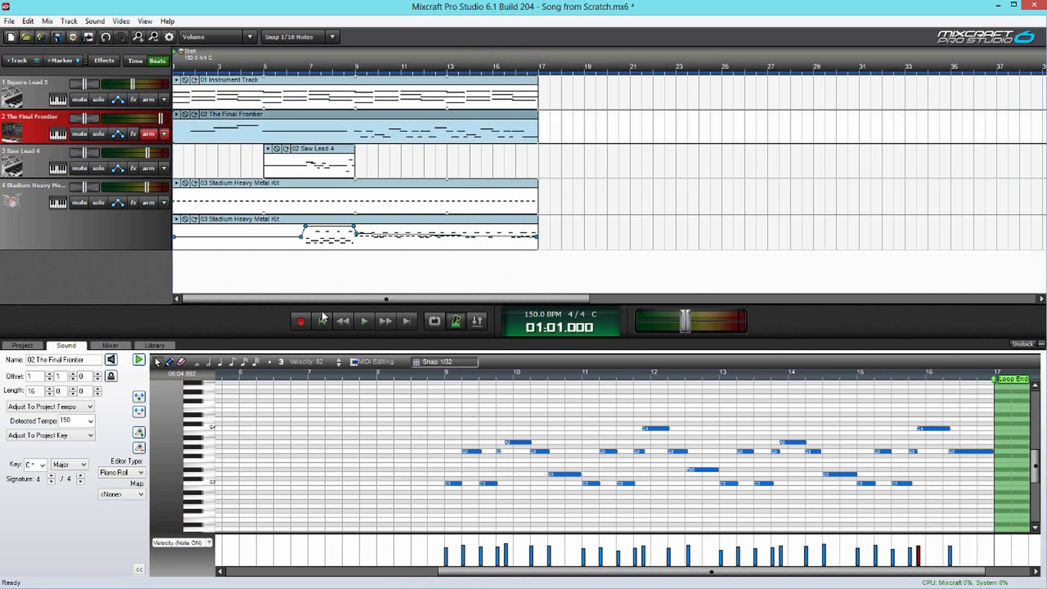
pyautogui.rightClick(44, 139)
pyautogui.moveTo(64, 143)
pyautogui.click(266, 158)
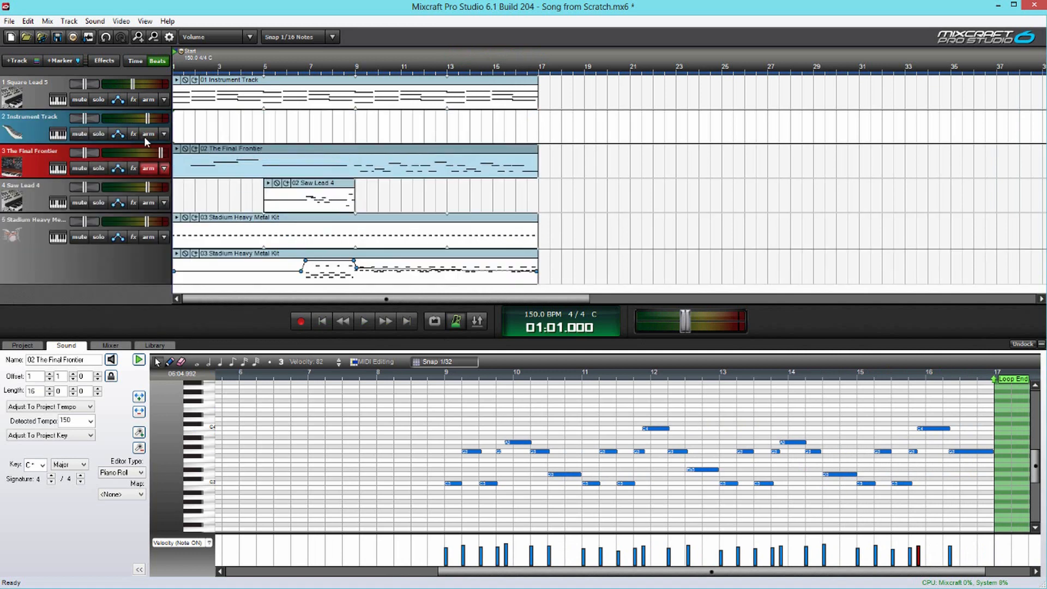
pyautogui.click(150, 169)
pyautogui.click(149, 134)
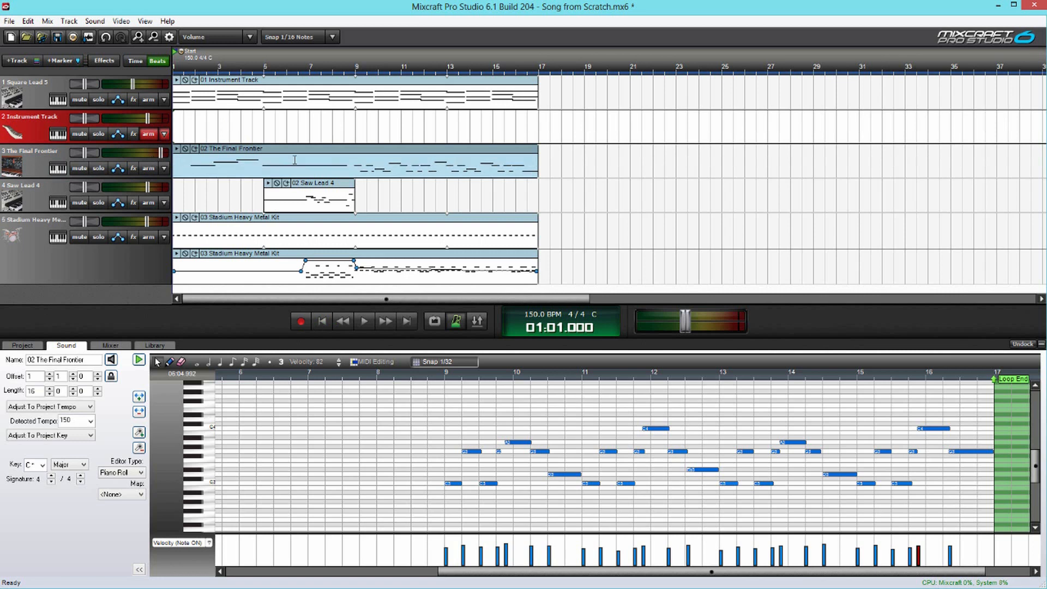
# Draw a volume dip in The Final Frontier clip from about bar 5 to bar 9 while playing the section back
pyautogui.click(282, 74)
pyautogui.press('space')
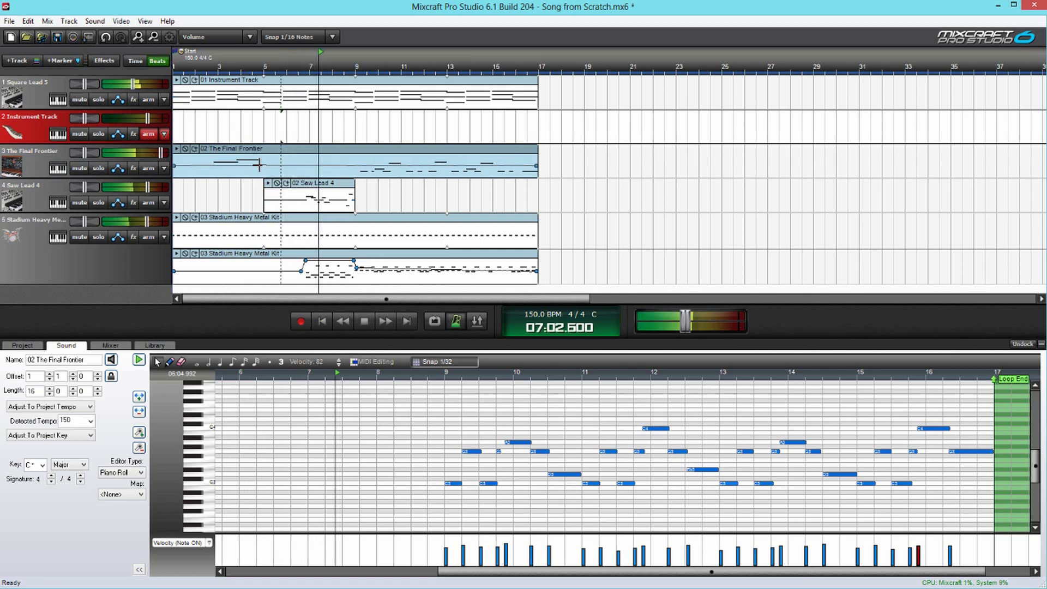
pyautogui.moveTo(340, 171); pyautogui.dragTo(348, 164)
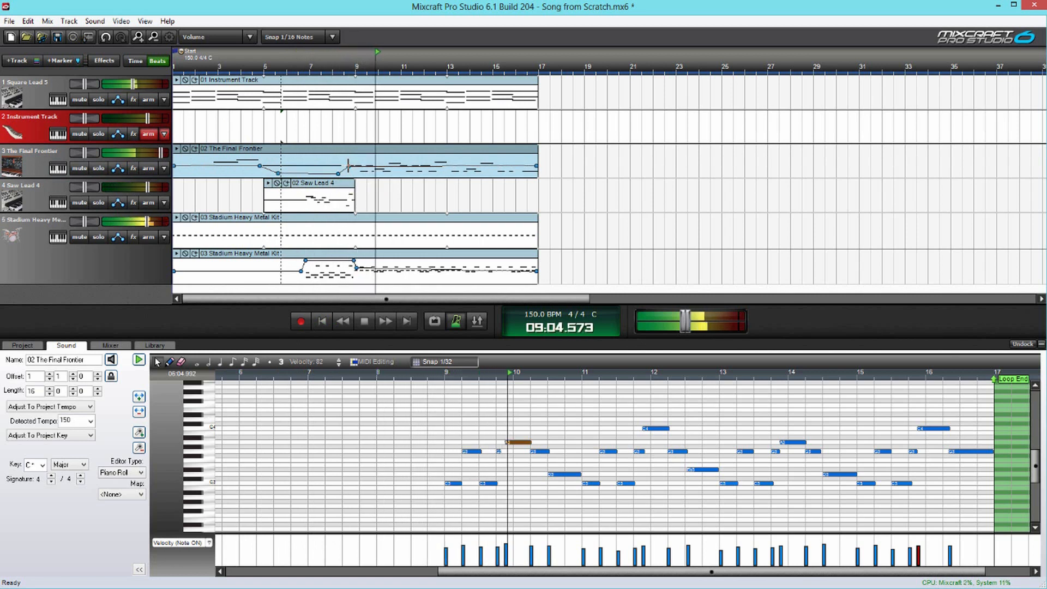
pyautogui.press('space')
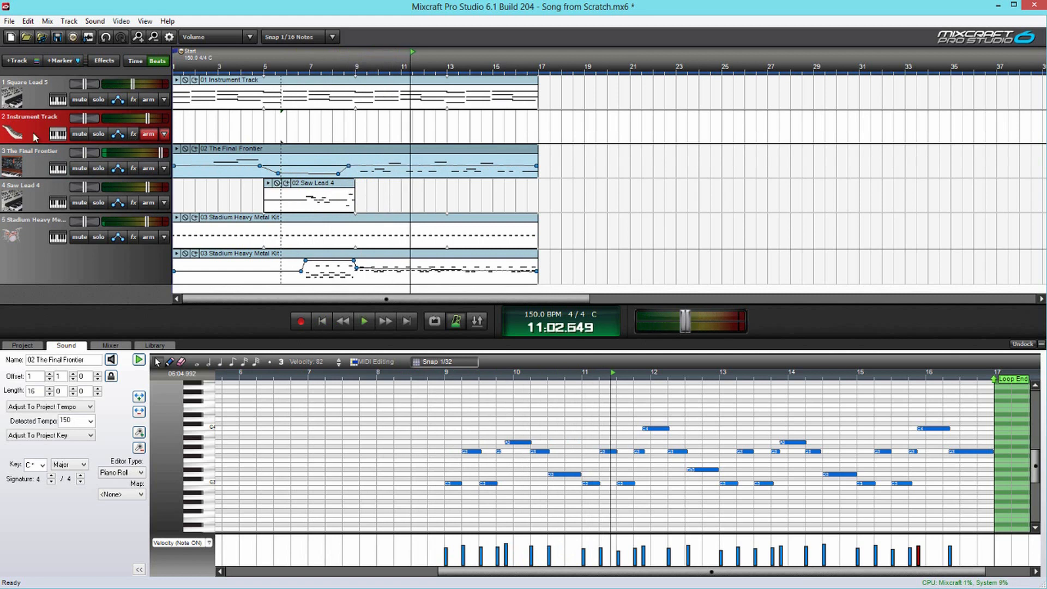
# Assign the Danger Zone 2 preset from the Bass - Synth category to the new instrument track
pyautogui.click(65, 133)
pyautogui.moveTo(342, 130); pyautogui.dragTo(352, 164)
pyautogui.click(323, 152)
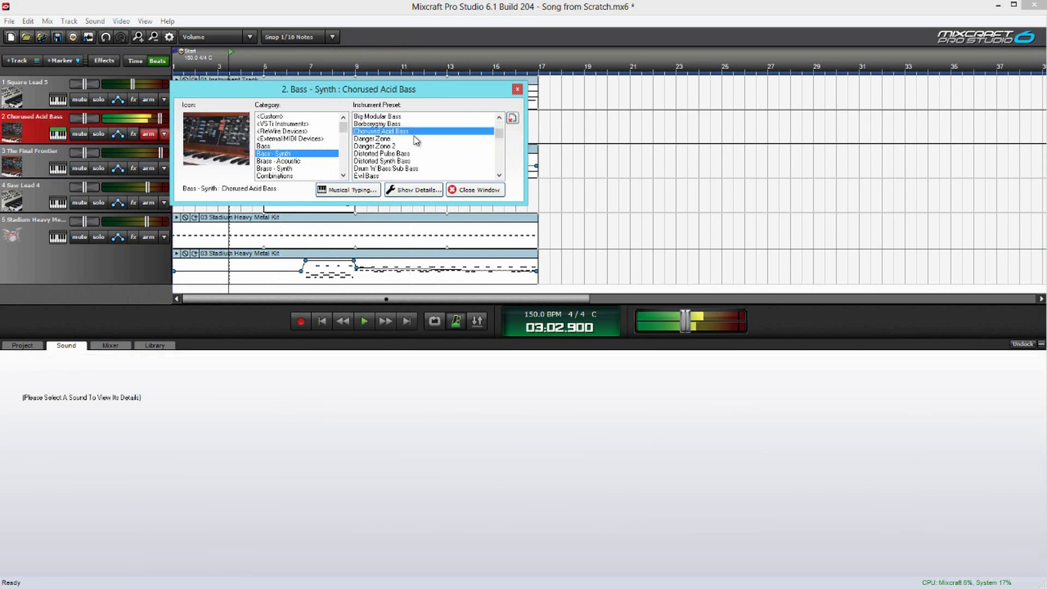
pyautogui.click(409, 140)
pyautogui.click(418, 146)
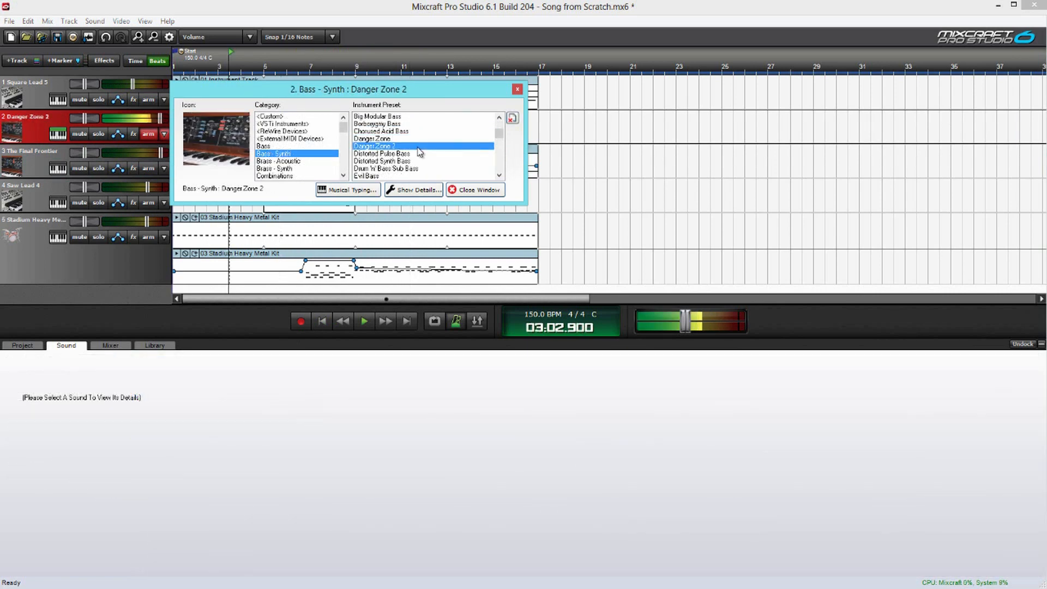
pyautogui.click(462, 191)
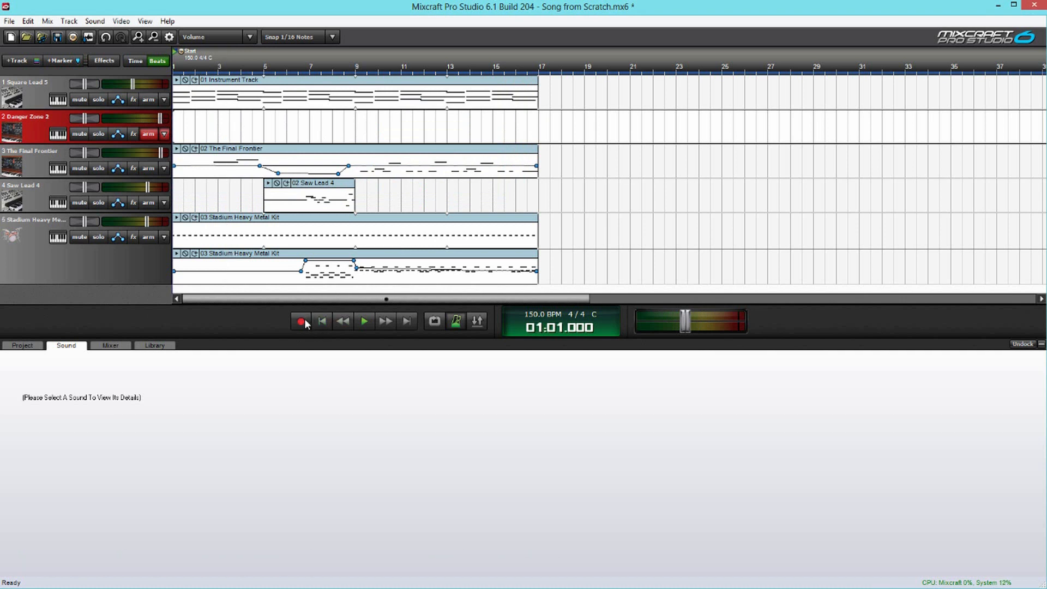
# Record a bass line on the Danger Zone 2 track from the start to bar 9 and loop the clip out to bar 17
pyautogui.click(302, 322)
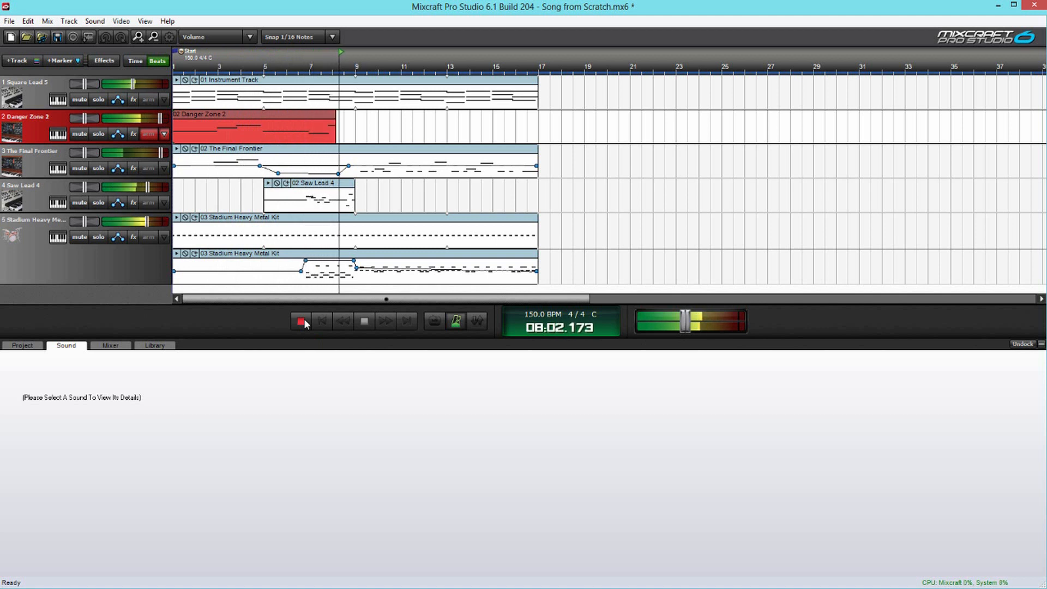
pyautogui.click(302, 323)
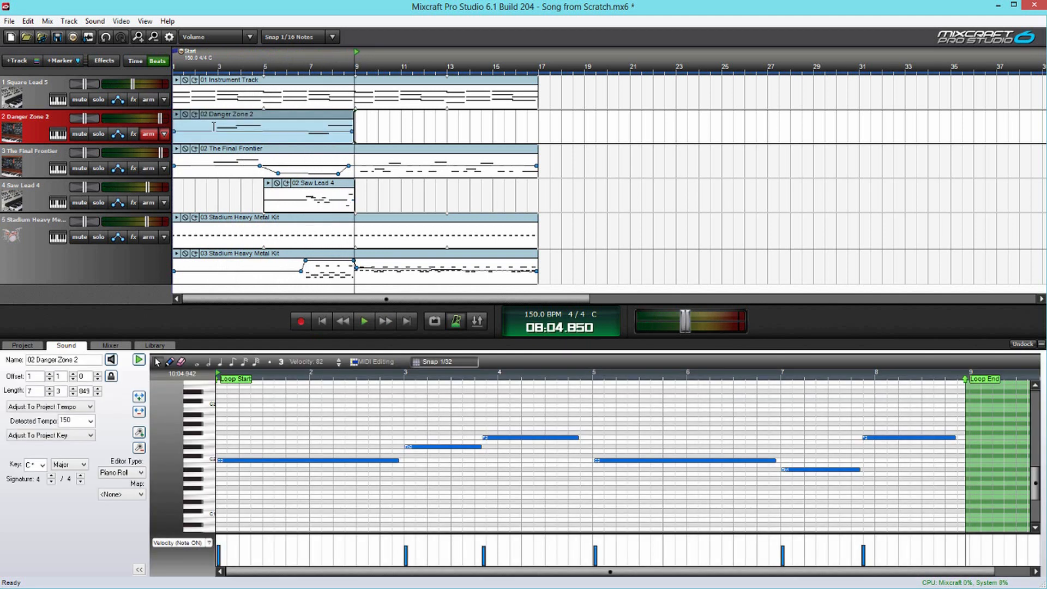
pyautogui.moveTo(970, 378); pyautogui.dragTo(974, 377)
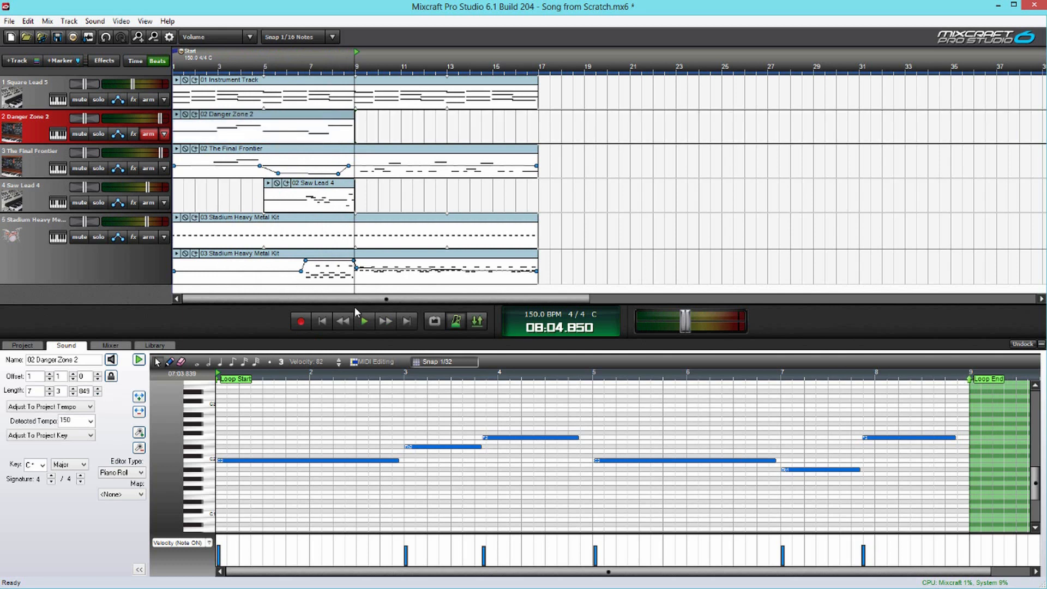
pyautogui.click(194, 115)
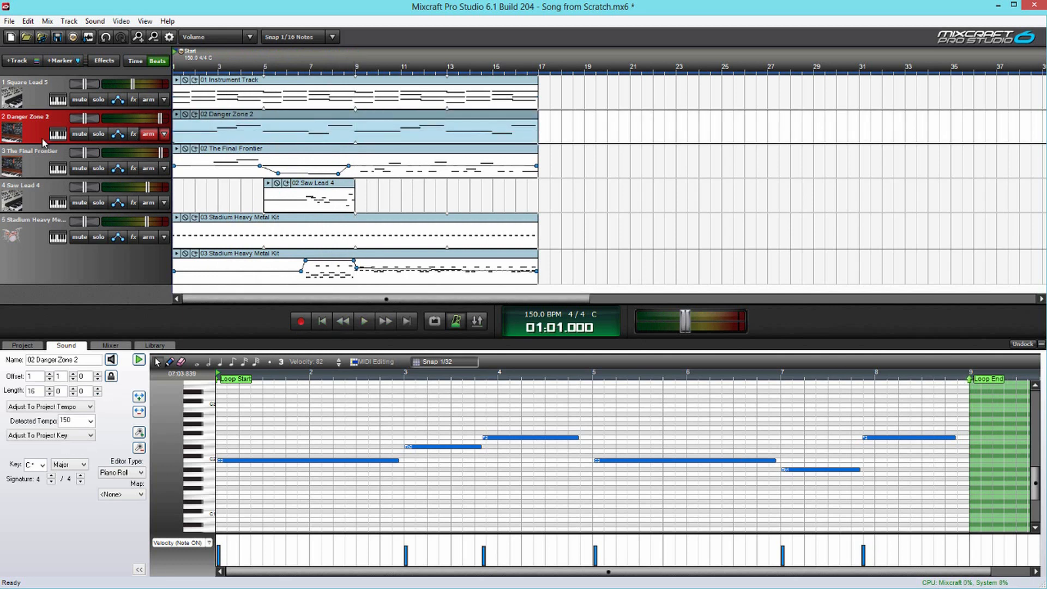
# Boost the low EQ of the Danger Zone 2 track in the mixer and play the song to about bar 9
pyautogui.click(110, 345)
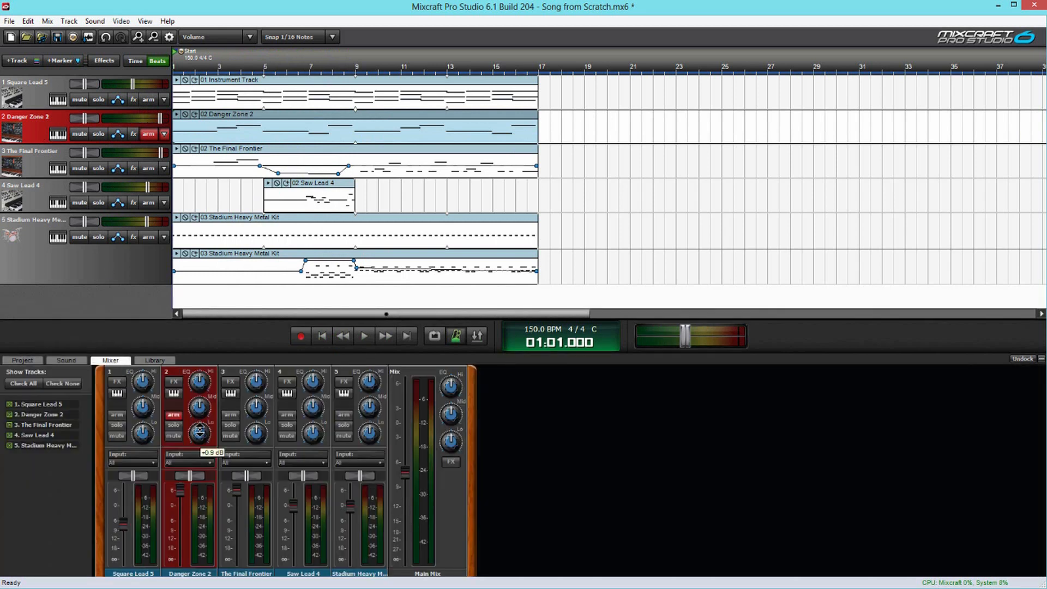
pyautogui.press('space')
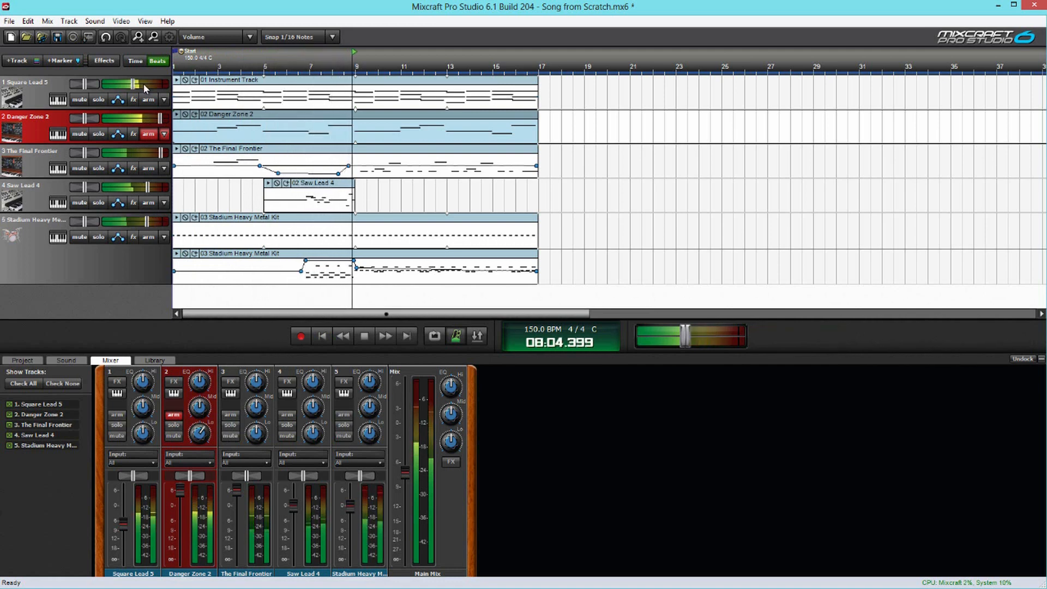
pyautogui.press('space')
# Duplicate the Square Lead 5 track and set the copy's instrument to Concert Choir from the Voice category
pyautogui.rightClick(36, 95)
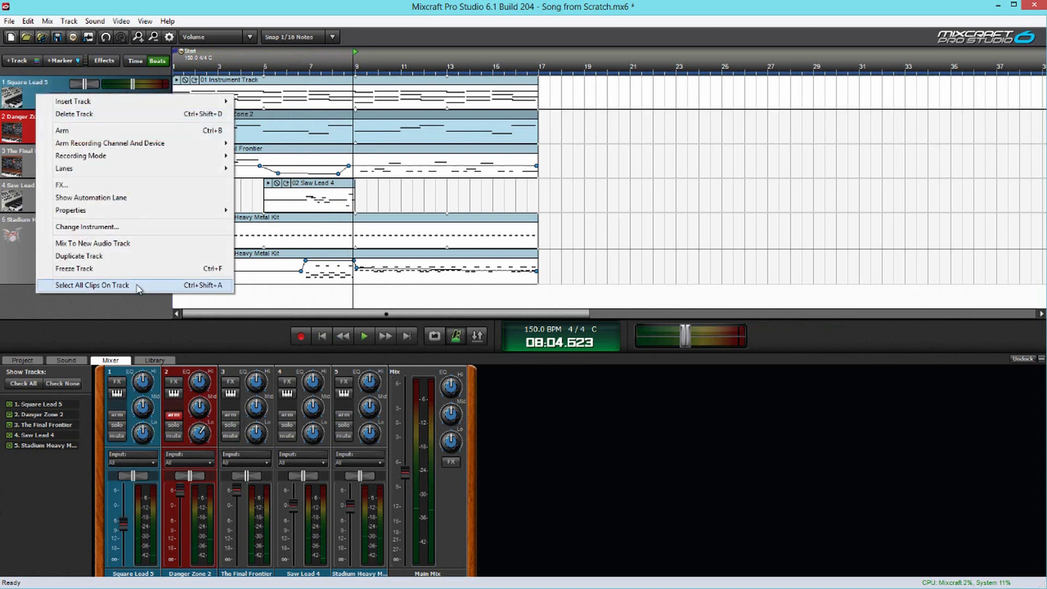
pyautogui.click(121, 257)
pyautogui.click(57, 135)
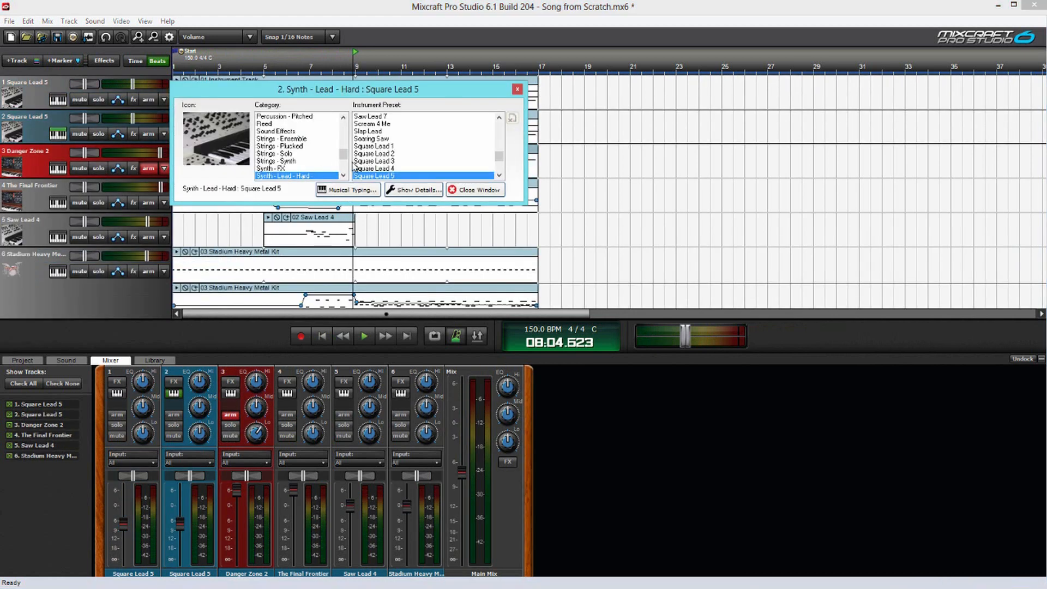
pyautogui.moveTo(342, 160); pyautogui.dragTo(347, 175)
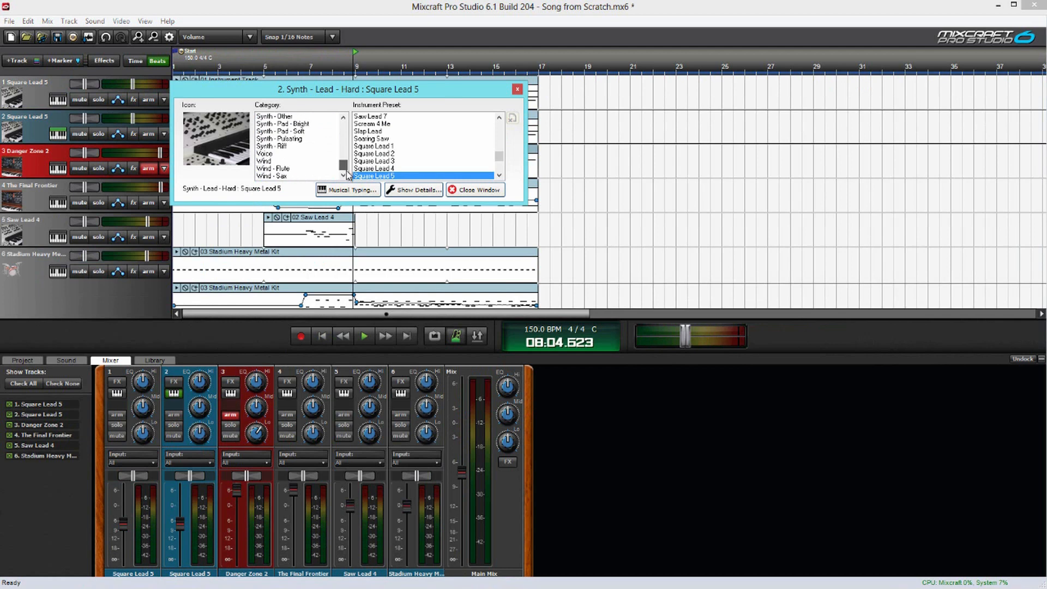
pyautogui.click(303, 154)
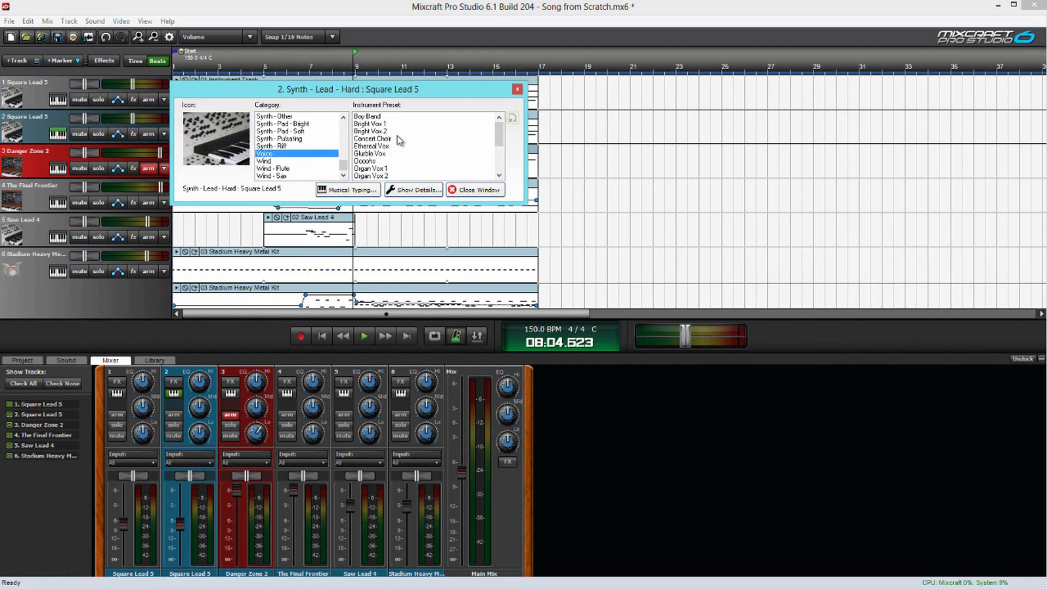
pyautogui.click(398, 138)
# Play from the start while balancing the Concert Choir track's volume and slightly lowering the Danger Zone 2 track's volume
pyautogui.click(325, 335)
pyautogui.press('space')
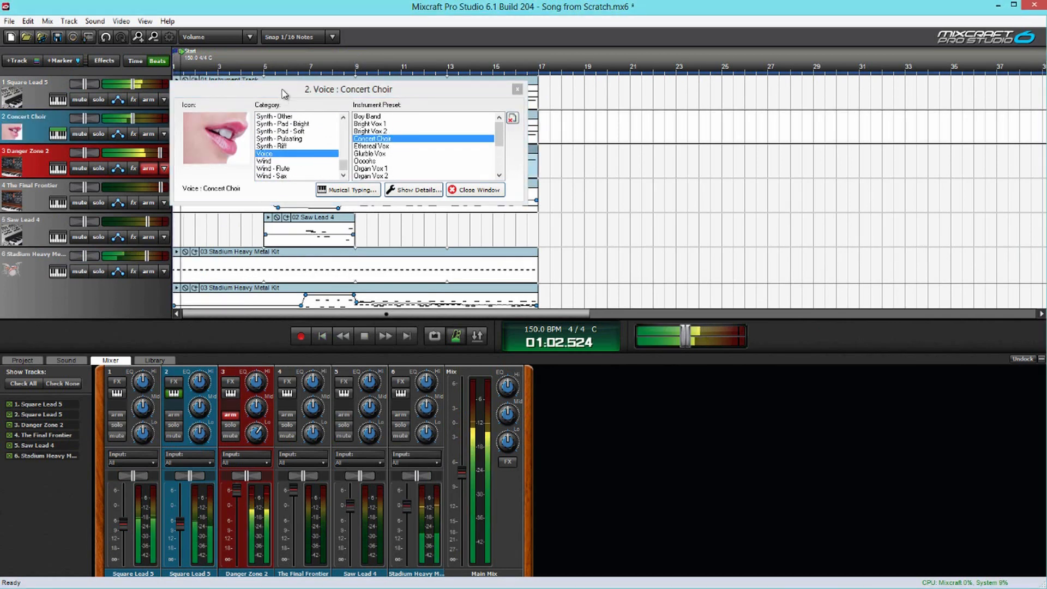
pyautogui.moveTo(285, 90); pyautogui.dragTo(254, 183)
pyautogui.click(131, 119)
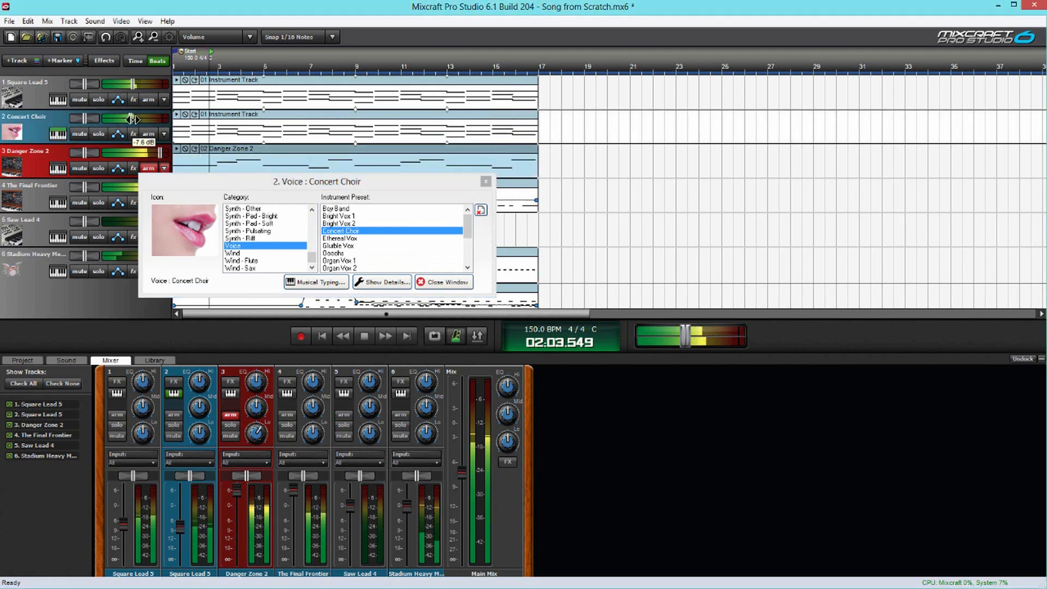
pyautogui.moveTo(234, 182); pyautogui.dragTo(236, 242)
pyautogui.moveTo(160, 153); pyautogui.dragTo(157, 154)
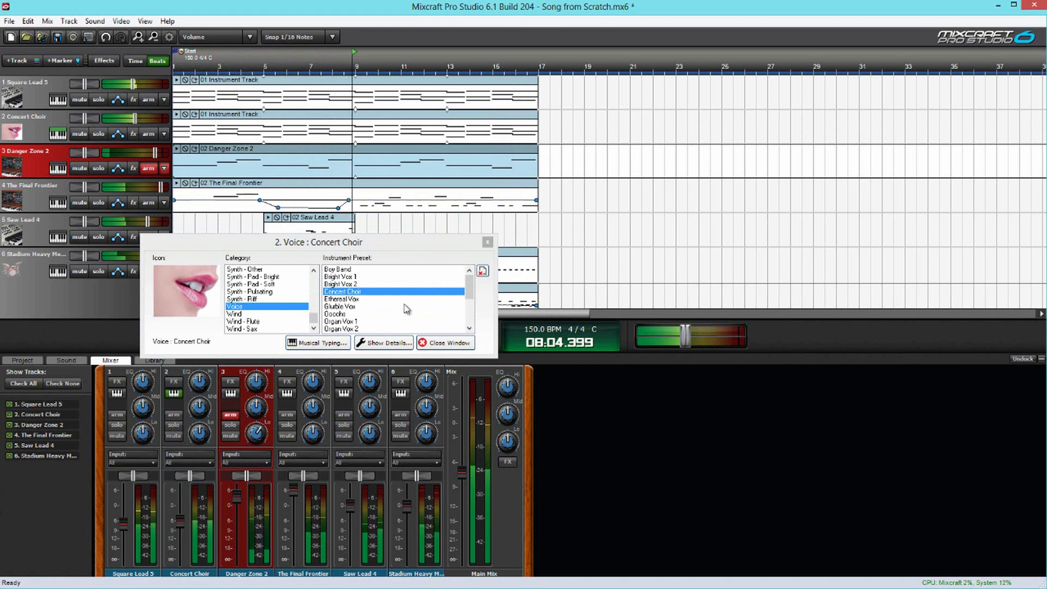
# Change the Concert Choir track's instrument to the Oooohs voice preset and play the song from the start
pyautogui.click(350, 314)
pyautogui.moveTo(423, 248); pyautogui.dragTo(726, 223)
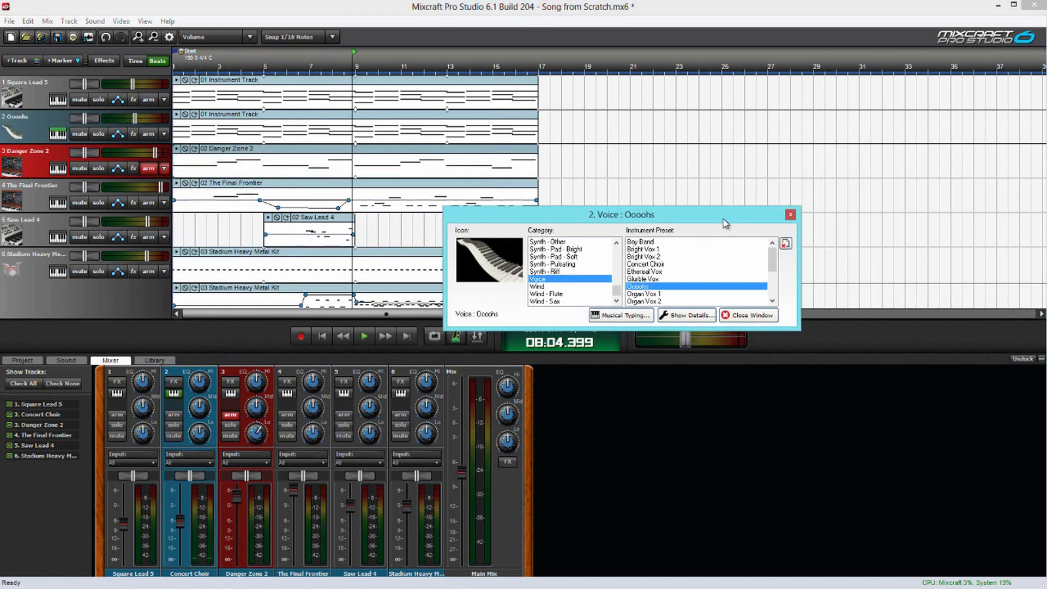
pyautogui.click(326, 336)
pyautogui.press('space')
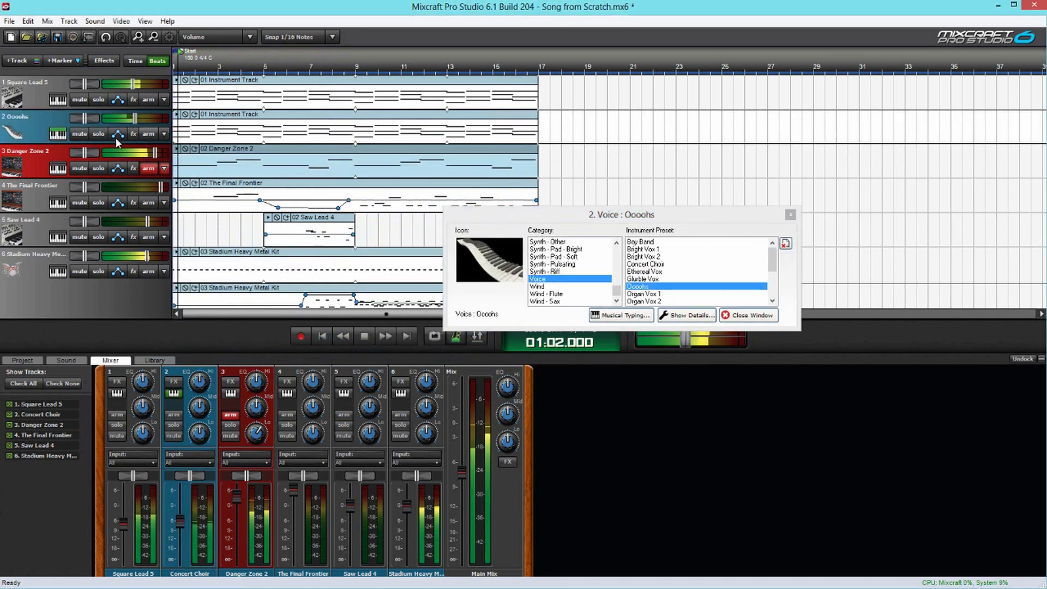
# Raise the Oooohs track's volume, checking it soloed and in the full mix, and close its instrument settings
pyautogui.click(99, 134)
pyautogui.moveTo(136, 118); pyautogui.dragTo(142, 118)
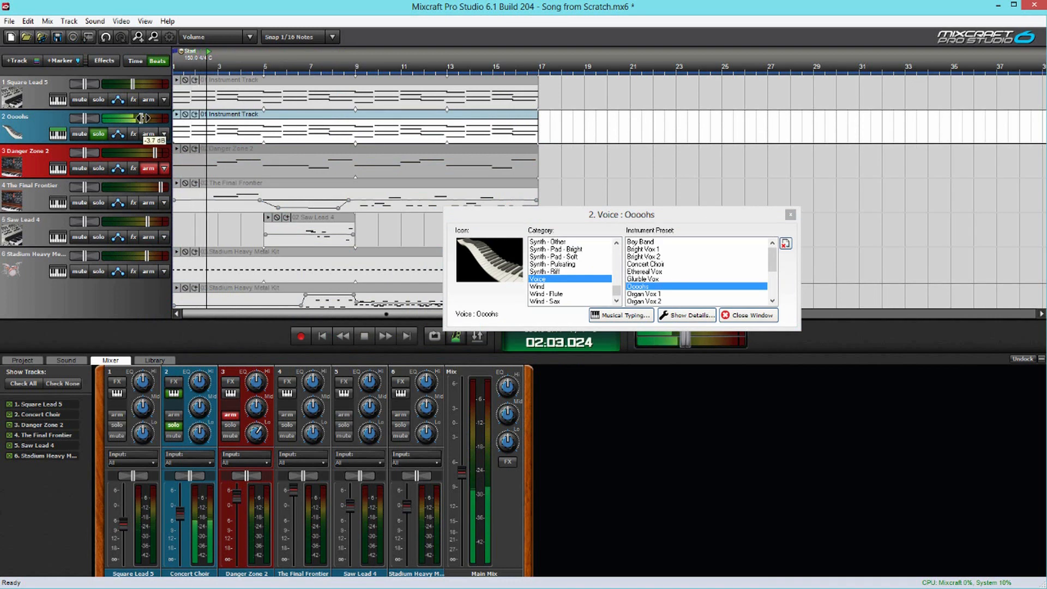
pyautogui.click(98, 134)
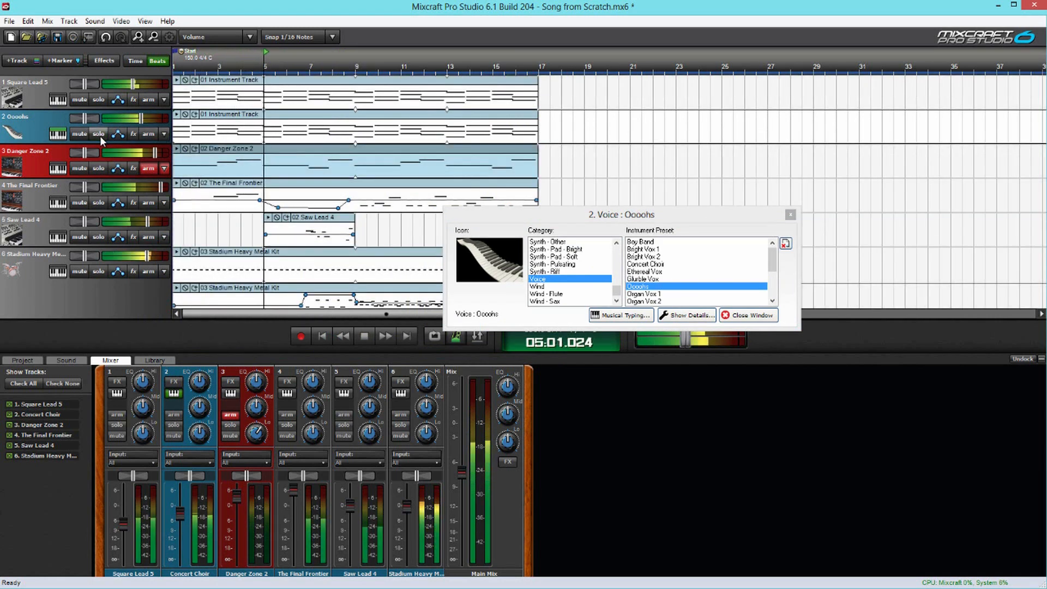
pyautogui.moveTo(141, 119); pyautogui.dragTo(147, 119)
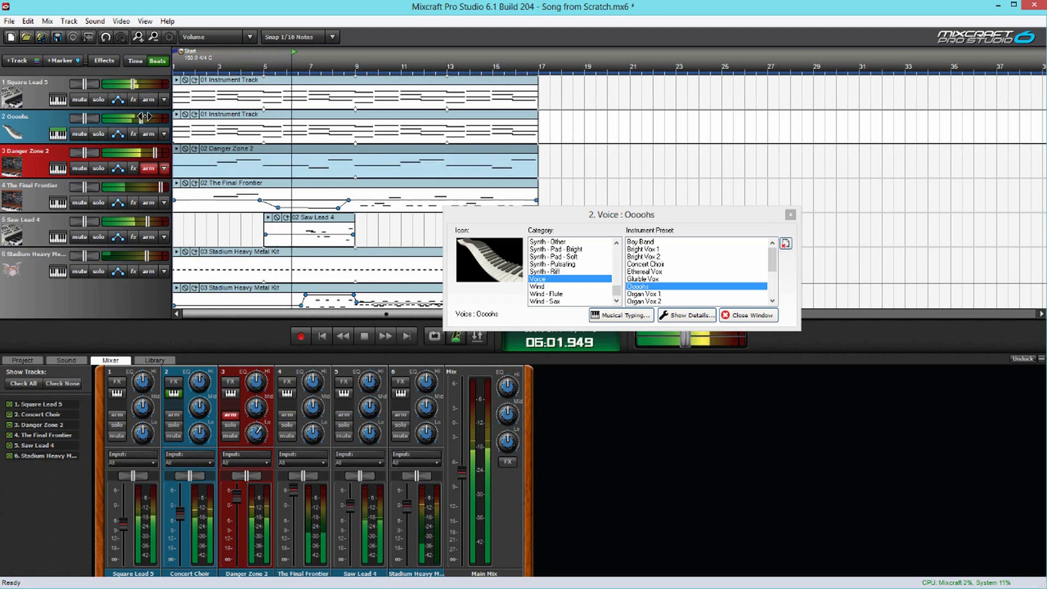
pyautogui.press('space')
pyautogui.click(753, 315)
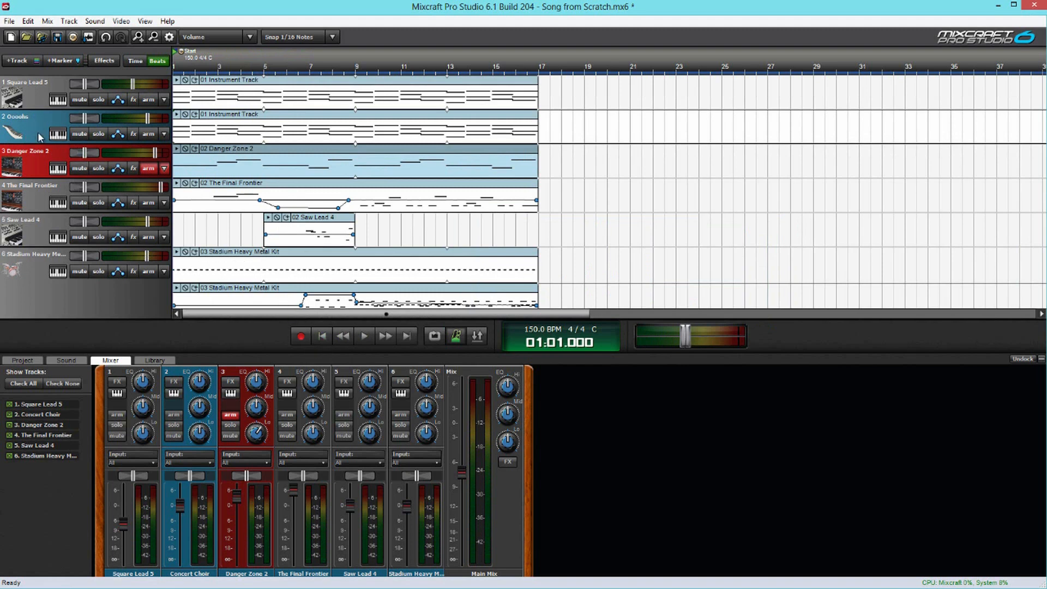
# Pan the Oooohs track to the left while playing the song from the start
pyautogui.press('space')
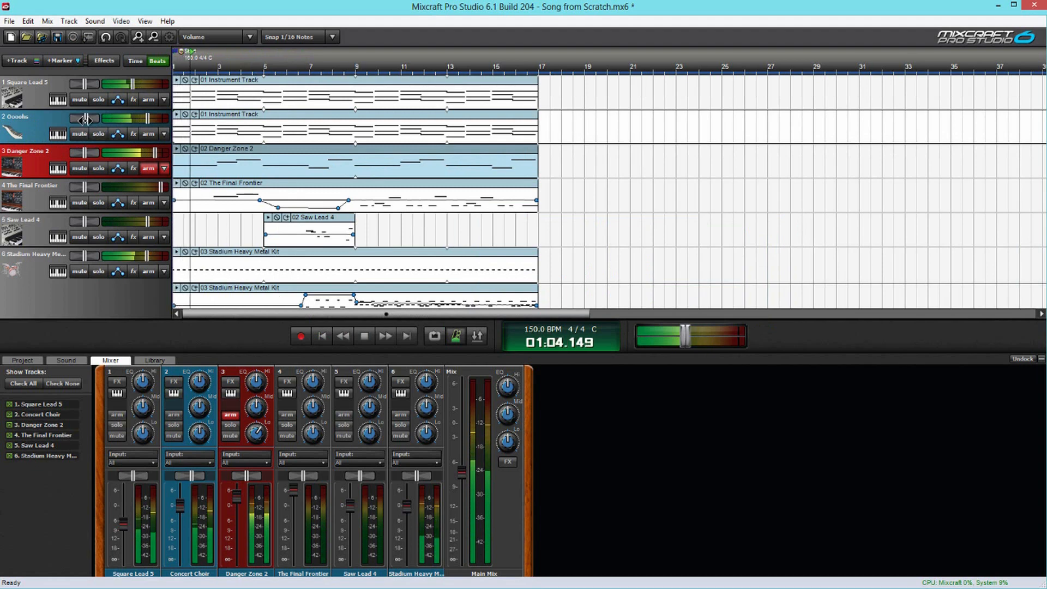
pyautogui.moveTo(69, 119); pyautogui.dragTo(49, 120)
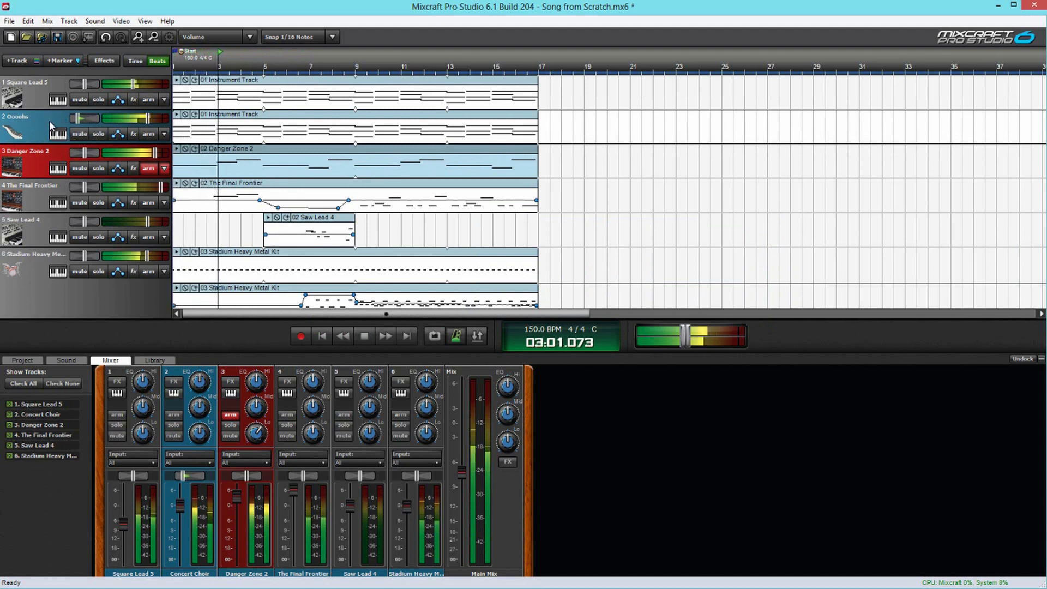
pyautogui.press('space')
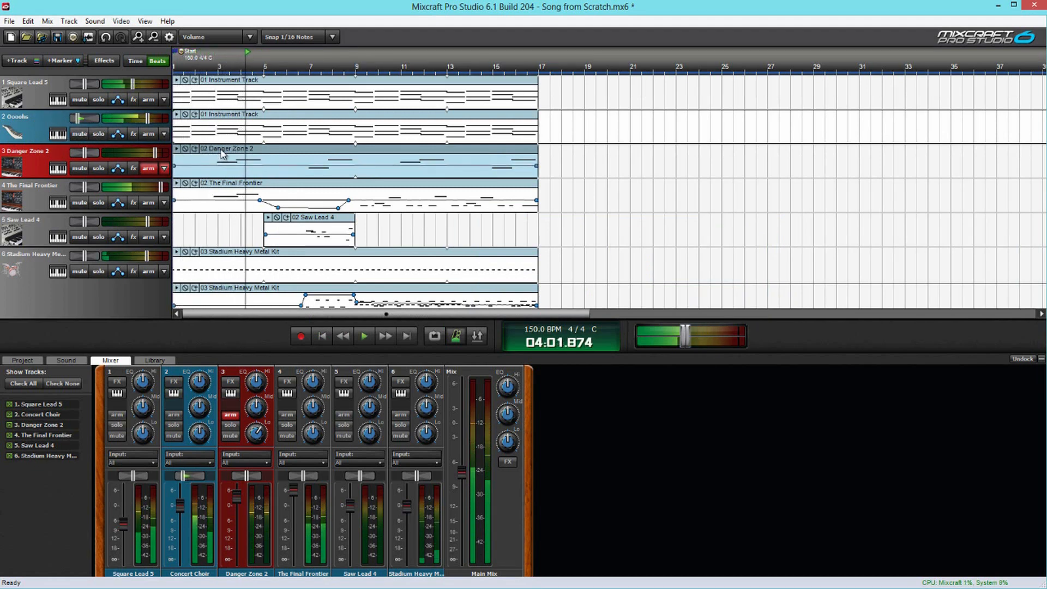
# Raise the A1 note at measure 3 of the Danger Zone 2 clip by one semitone and play the song from the start
pyautogui.doubleClick(221, 149)
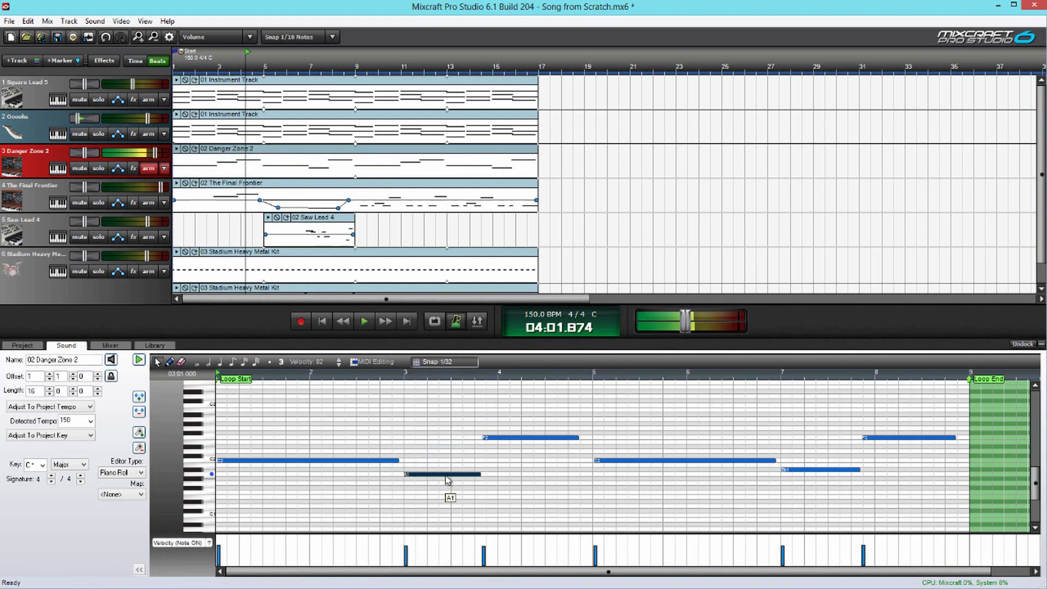
pyautogui.moveTo(449, 474); pyautogui.dragTo(449, 473)
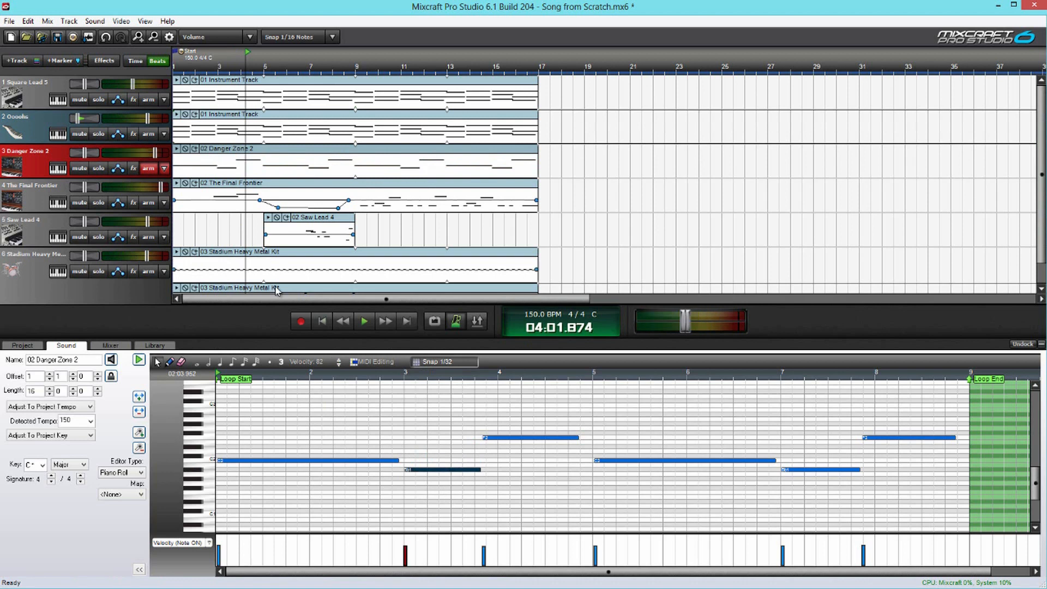
pyautogui.click(320, 326)
pyautogui.press('space')
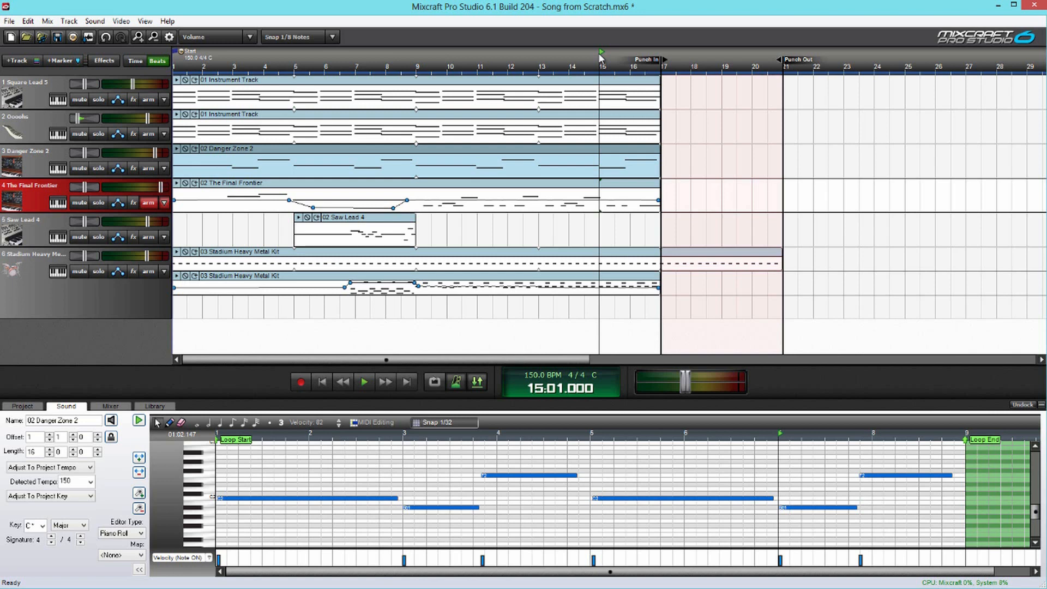
# Play the song from measure 15 up to the punch-in point at measure 17
pyautogui.click(598, 61)
pyautogui.press('space')
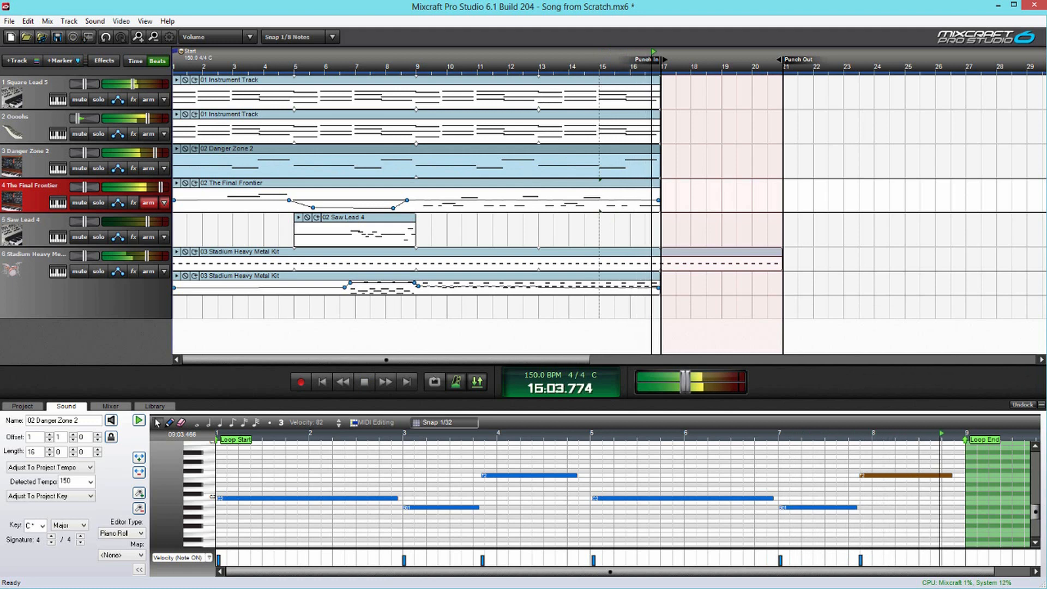
pyautogui.press('space')
pyautogui.hotkey('ctrl', 'z')
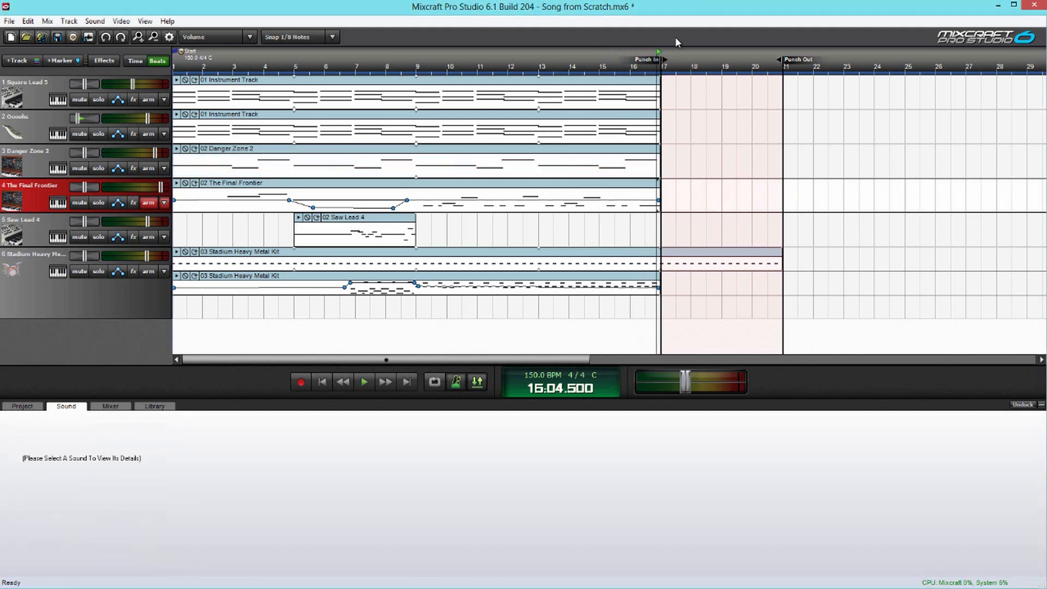
# Turn off punch recording and loop the upper Stadium Heavy Metal Kit clip out to measure 29
pyautogui.click(477, 382)
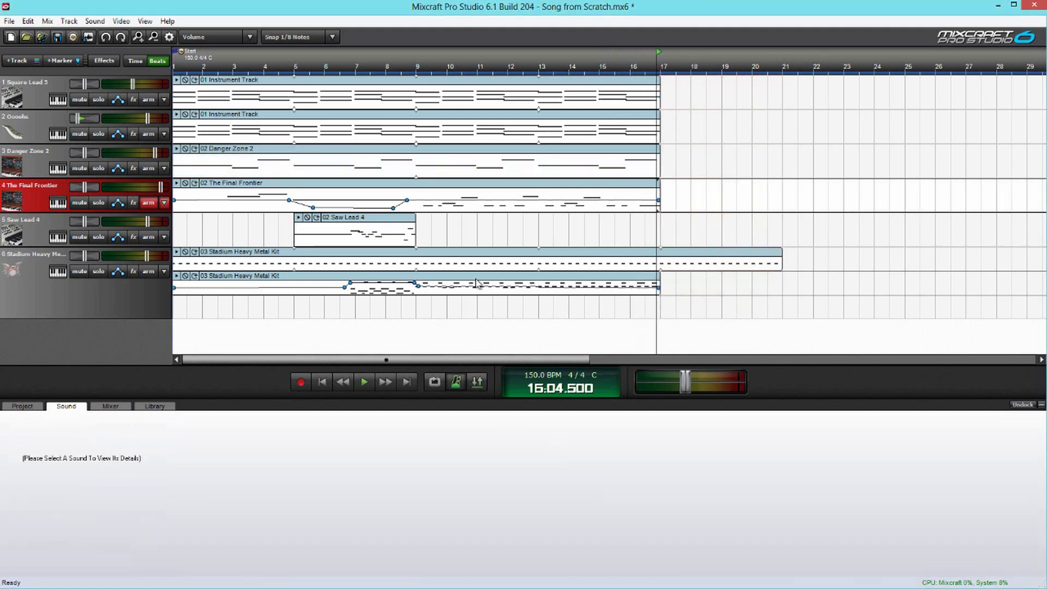
pyautogui.hotkey('ctrl', 'y')
pyautogui.click(197, 252)
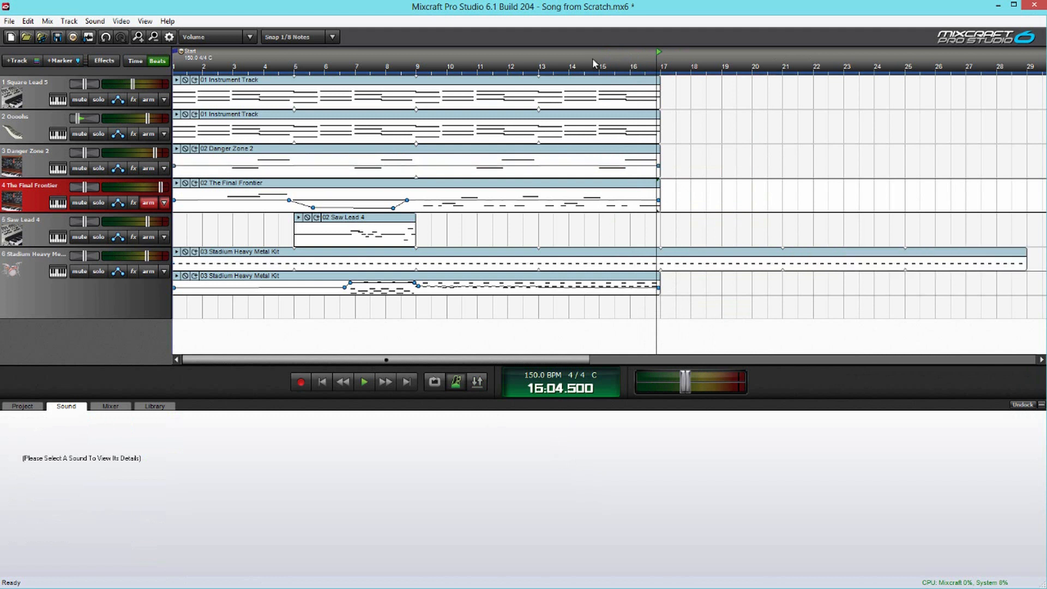
# Record a new lead melody on The Final Frontier track from between measures 13 and 14 up to measure 33
pyautogui.click(559, 61)
pyautogui.press('r')
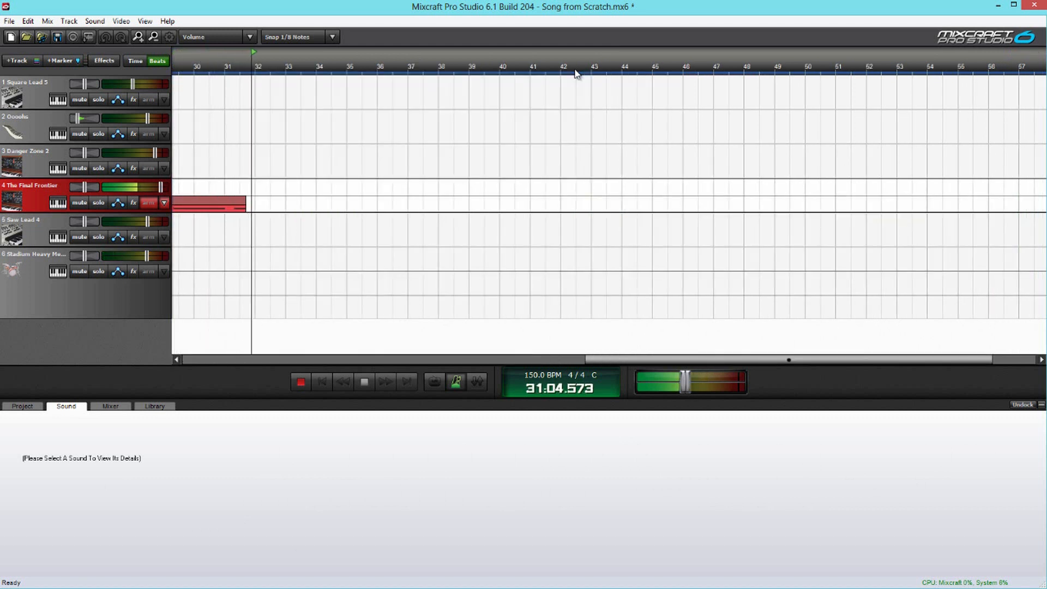
pyautogui.press('space')
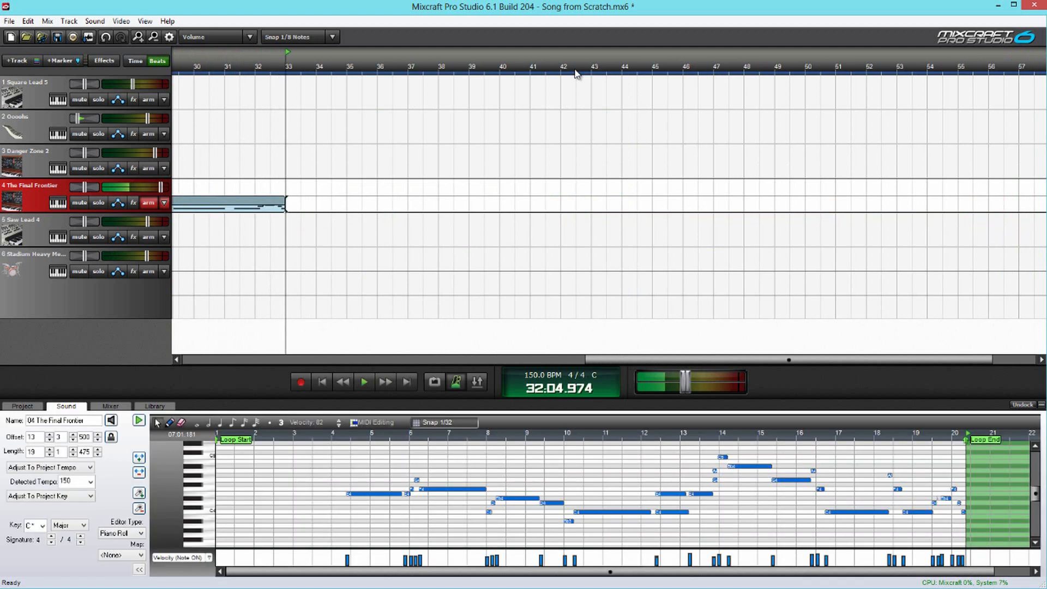
# Move the loop end of the new The Final Frontier clip to the end of its last note, at song measure 33
pyautogui.scroll(8, 970, 476)
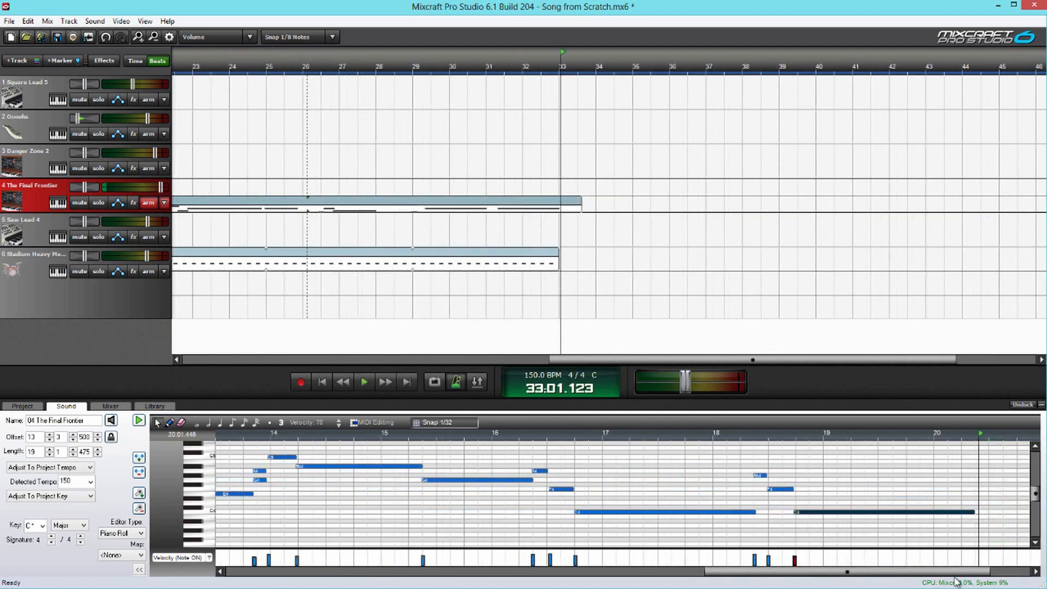
pyautogui.moveTo(956, 572); pyautogui.dragTo(1035, 489)
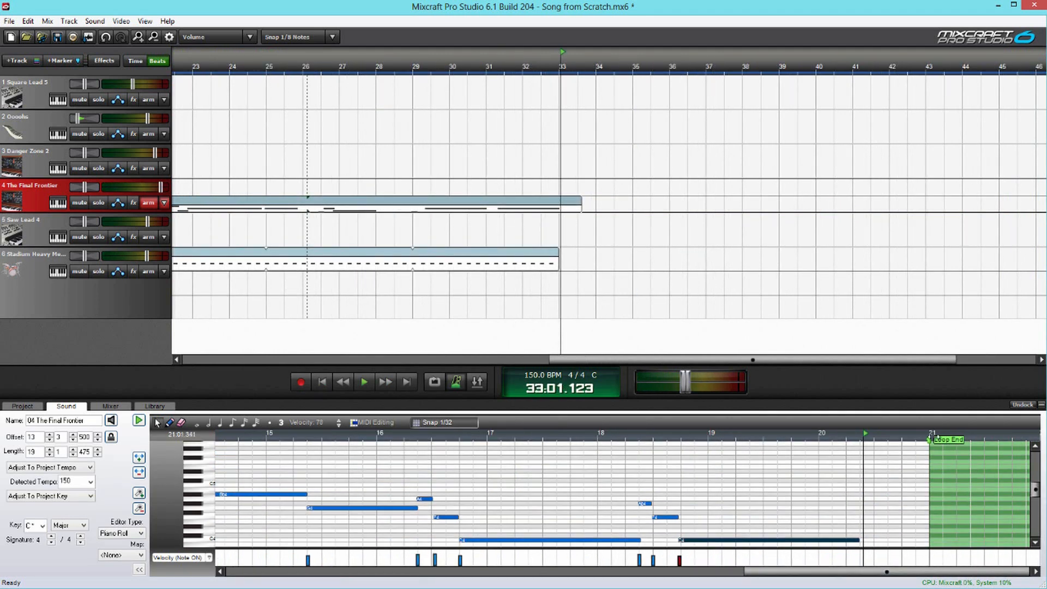
pyautogui.moveTo(867, 451); pyautogui.dragTo(866, 451)
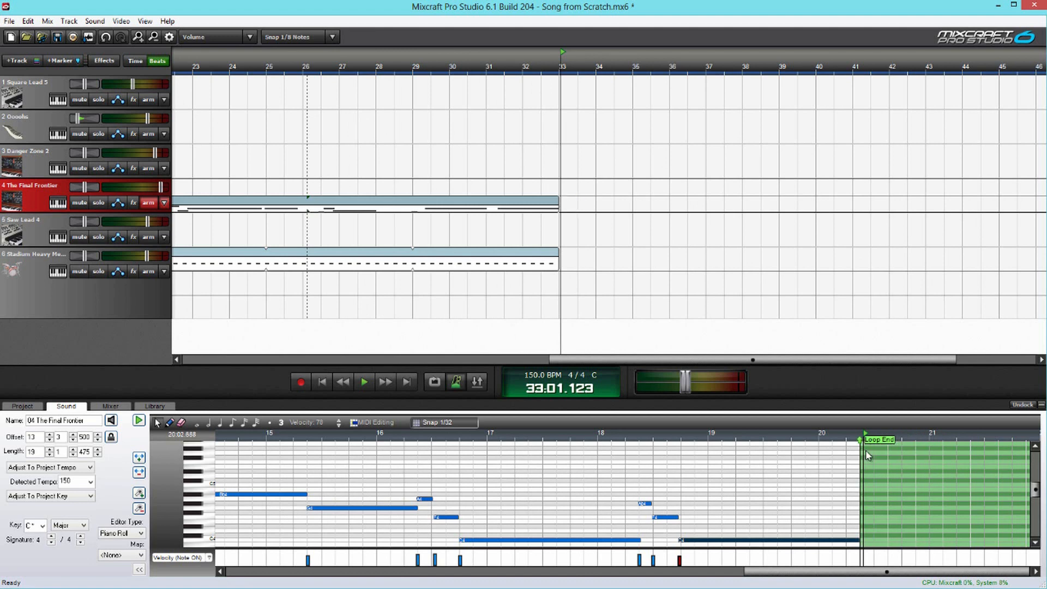
pyautogui.scroll(2, 466, 287)
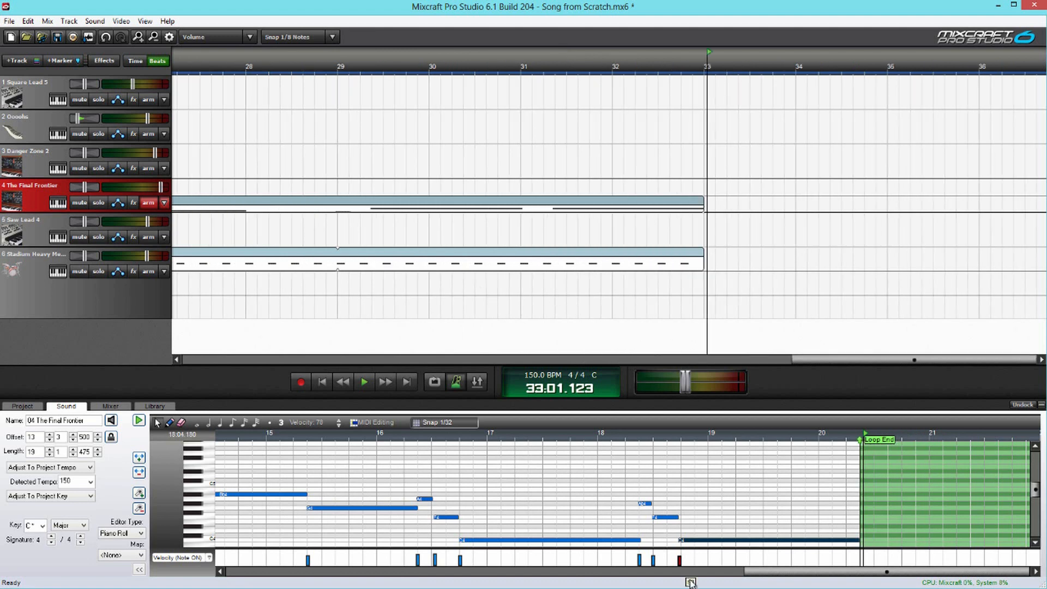
# Shift all notes of the new The Final Frontier clip to its loop start and set its loop end to measure 17
pyautogui.moveTo(755, 574); pyautogui.dragTo(240, 573)
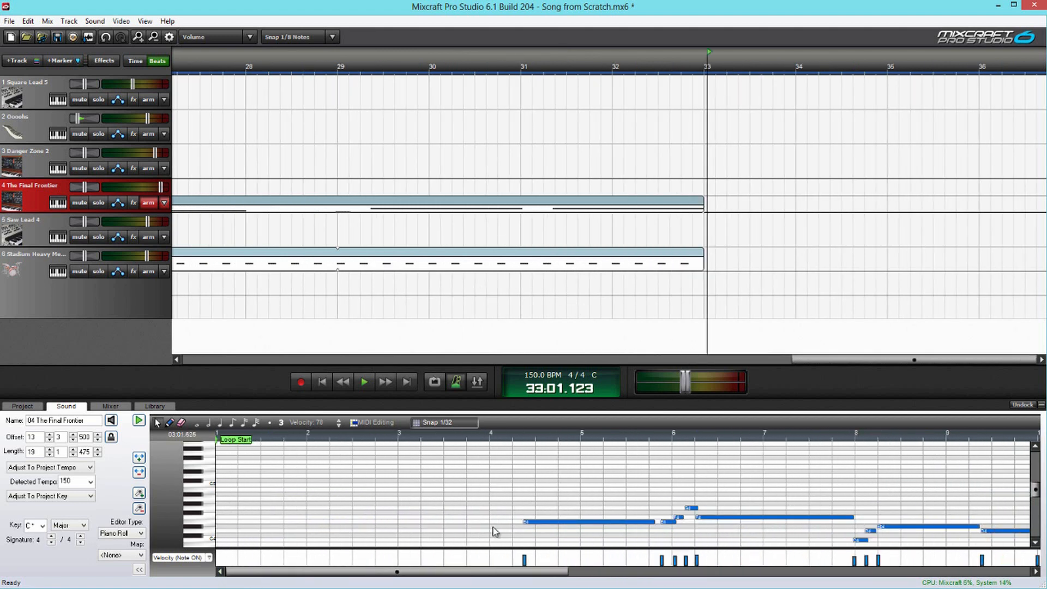
pyautogui.moveTo(538, 522); pyautogui.dragTo(231, 523)
pyautogui.moveTo(517, 573); pyautogui.dragTo(980, 573)
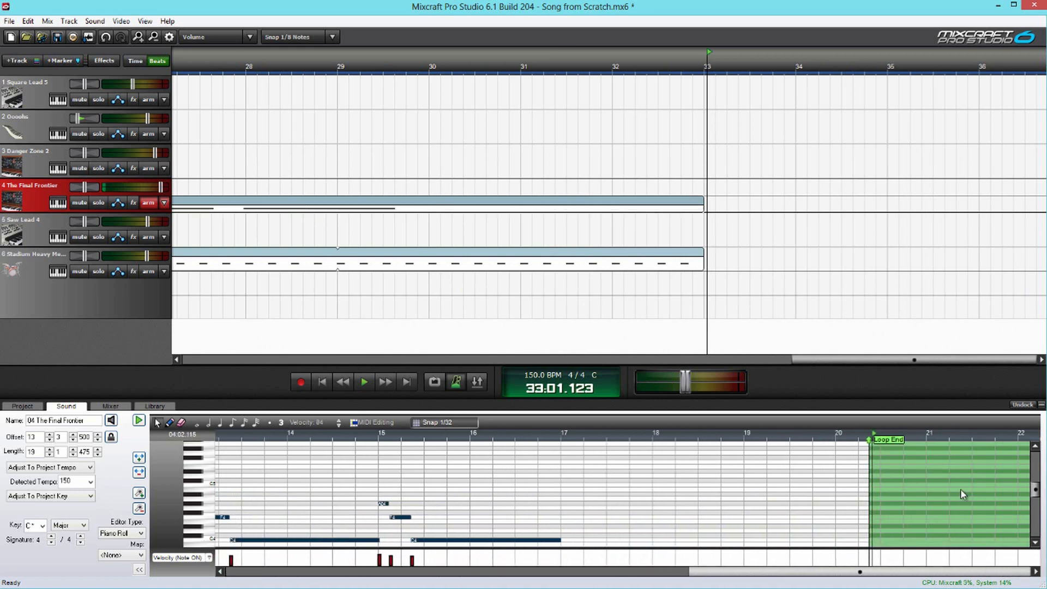
pyautogui.click(860, 435)
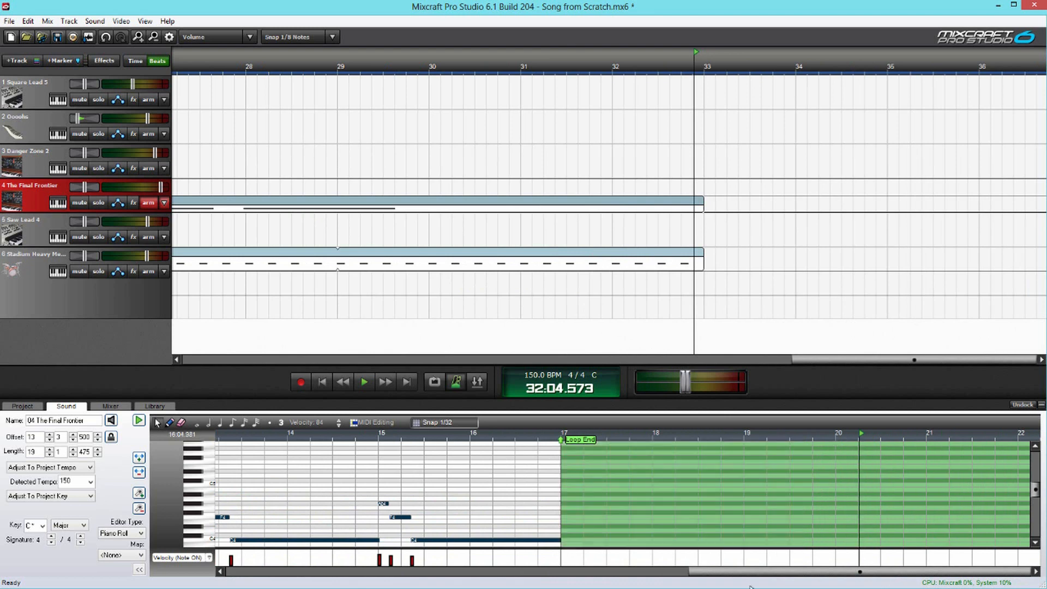
pyautogui.moveTo(739, 571); pyautogui.dragTo(260, 571)
pyautogui.moveTo(289, 395); pyautogui.dragTo(315, 387)
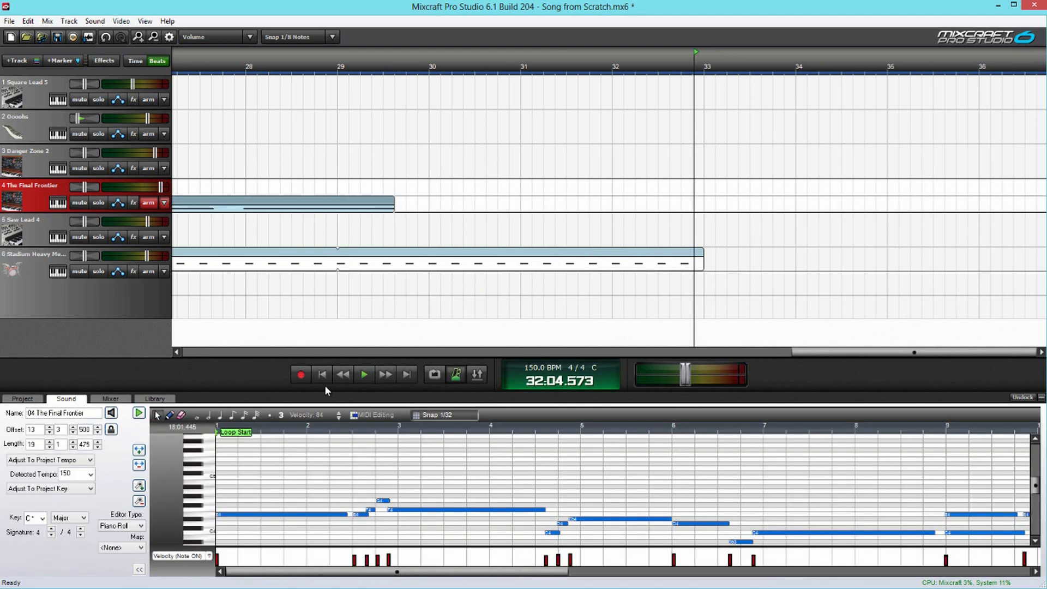
# Play the song and try to trim the start of the new The Final Frontier clip to measure 17
pyautogui.click(326, 374)
pyautogui.scroll(-4, 431, 267)
pyautogui.scroll(2, 615, 253)
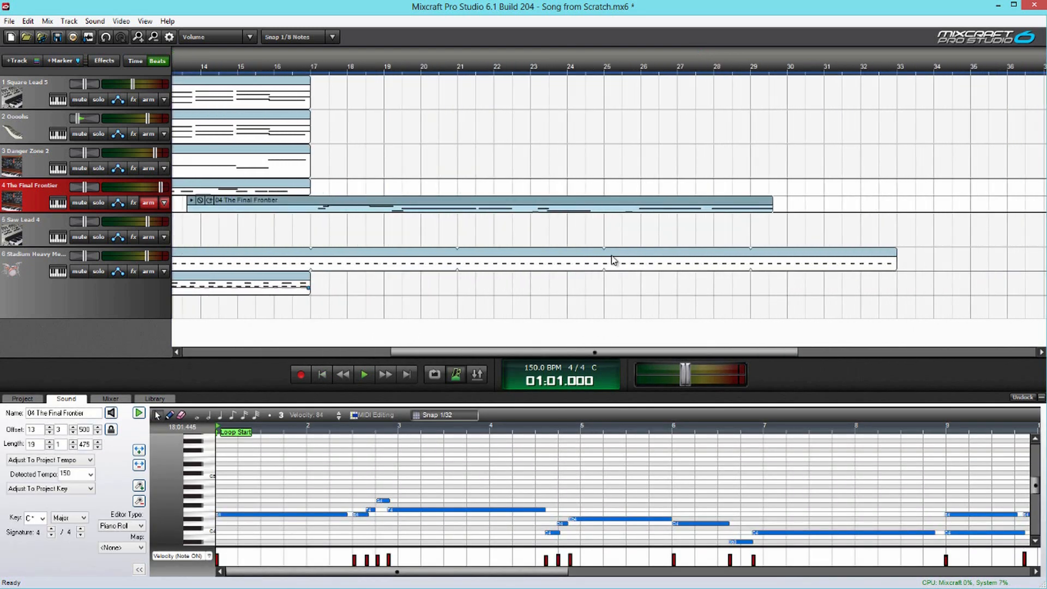
pyautogui.moveTo(534, 350); pyautogui.dragTo(472, 265)
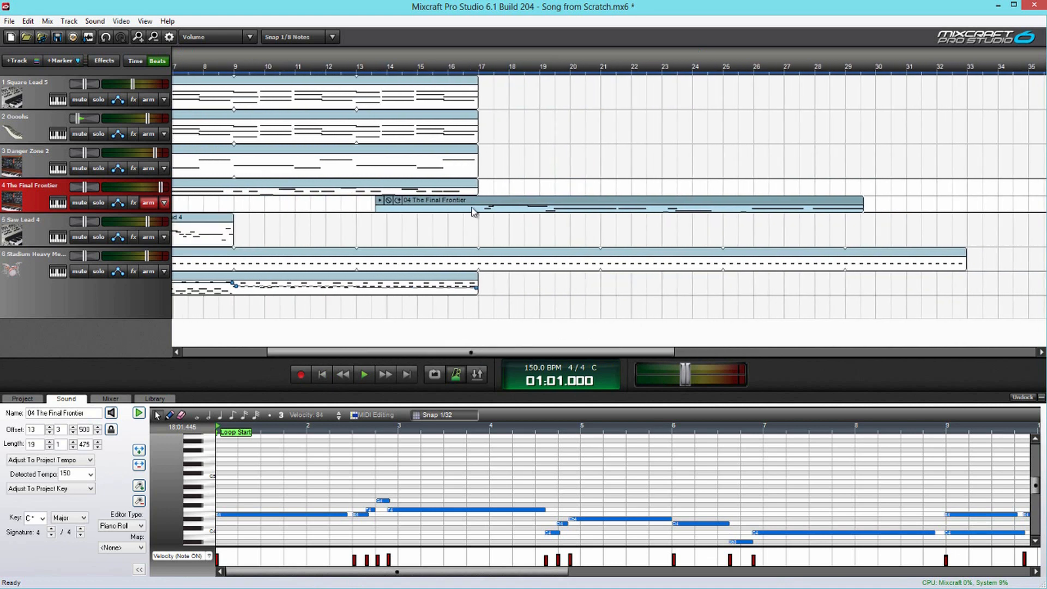
pyautogui.press('space')
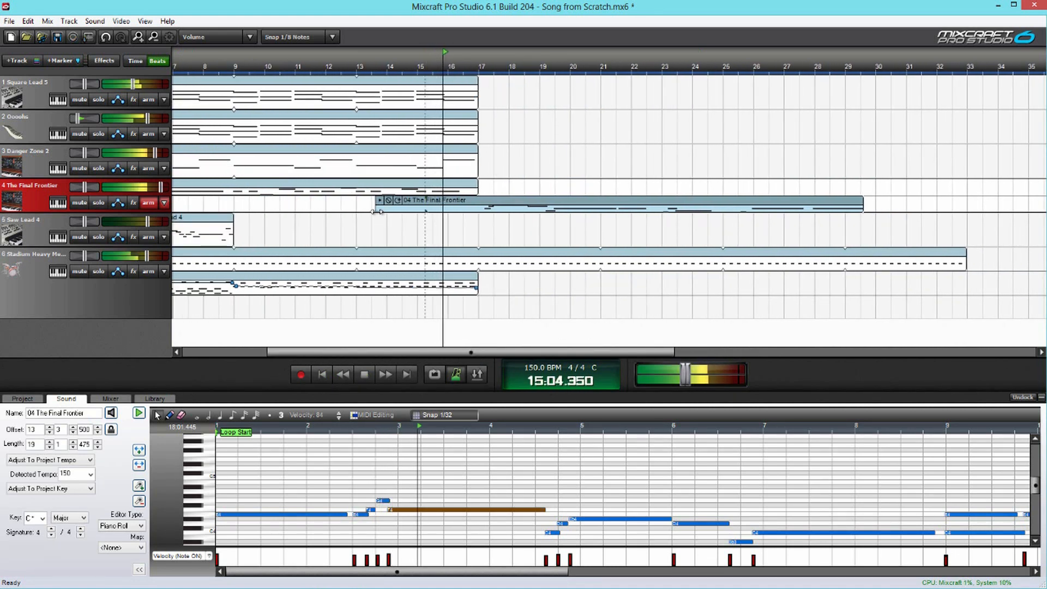
pyautogui.moveTo(377, 202); pyautogui.dragTo(480, 203)
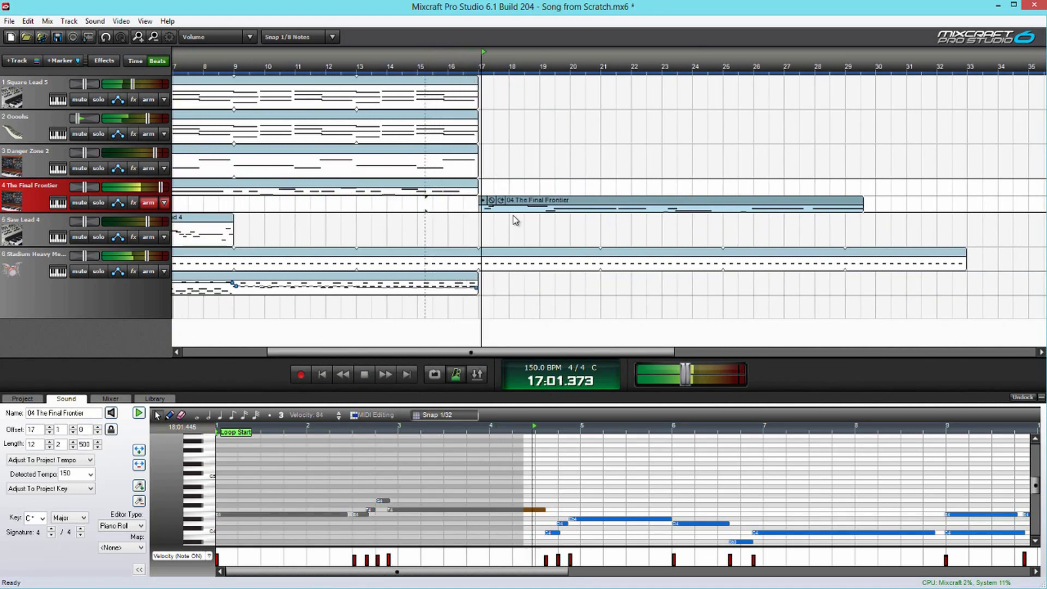
pyautogui.press('space')
pyautogui.click(360, 63)
pyautogui.click(544, 205)
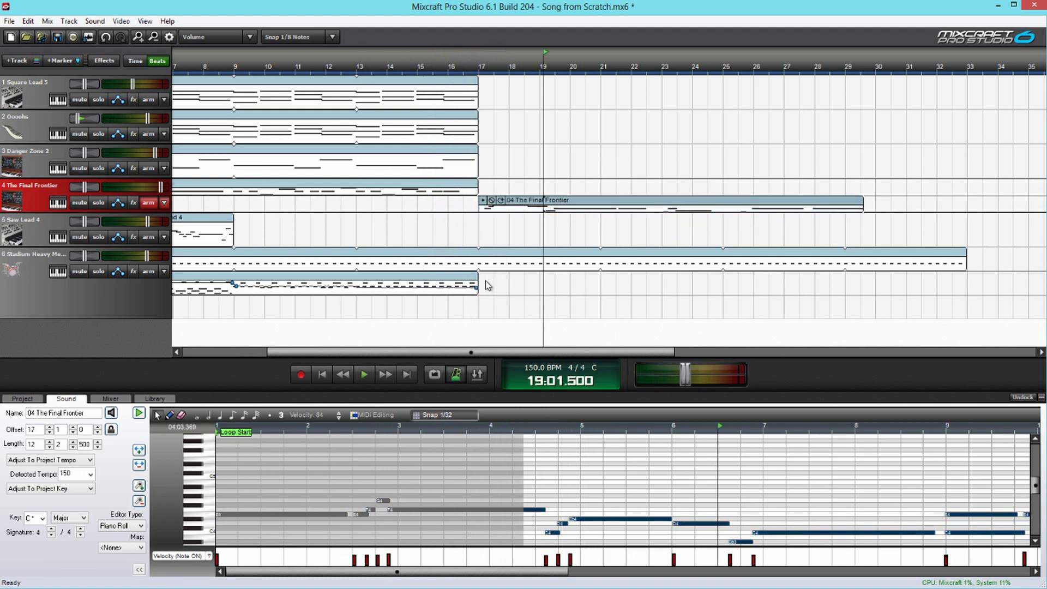
pyautogui.hotkey('ctrl', 'z')
# Move the whole new The Final Frontier clip to start at measure 17 and play the transition from about measure 14
pyautogui.press('space')
pyautogui.press('space')
pyautogui.moveTo(455, 202); pyautogui.dragTo(557, 202)
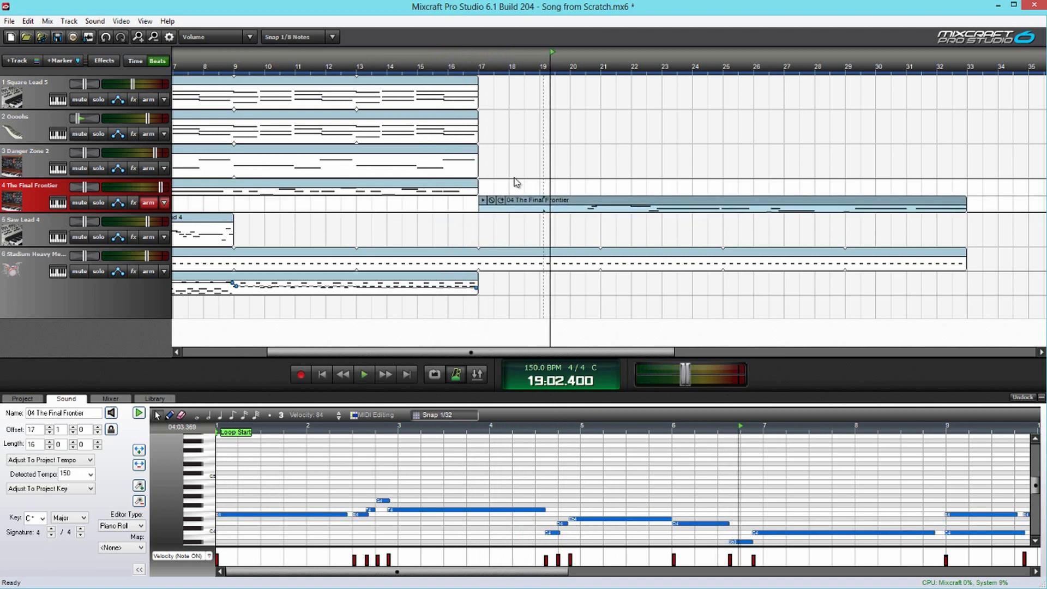
pyautogui.click(402, 56)
pyautogui.press('space')
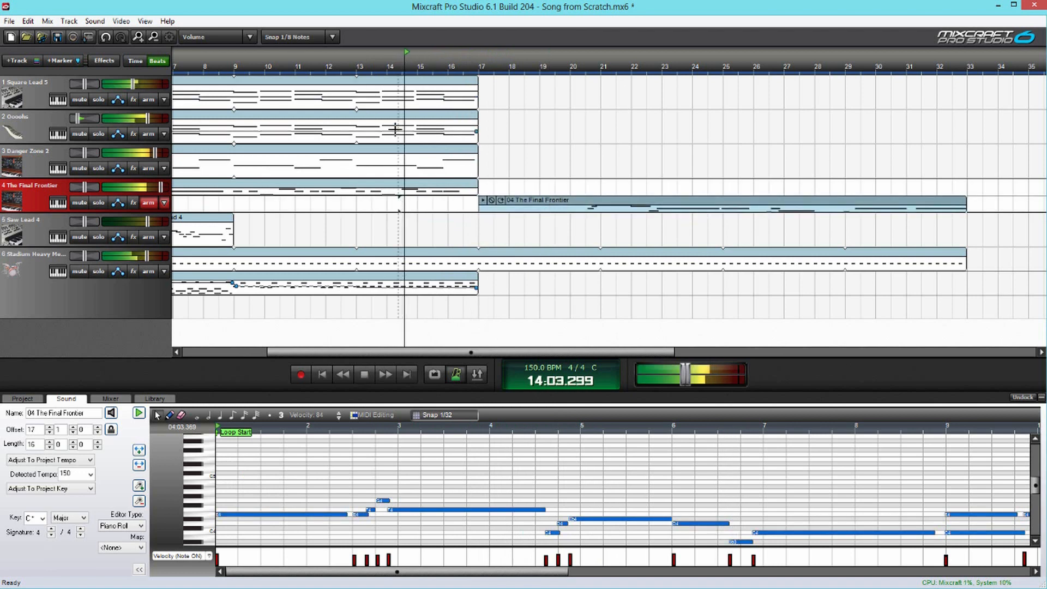
pyautogui.click(238, 154)
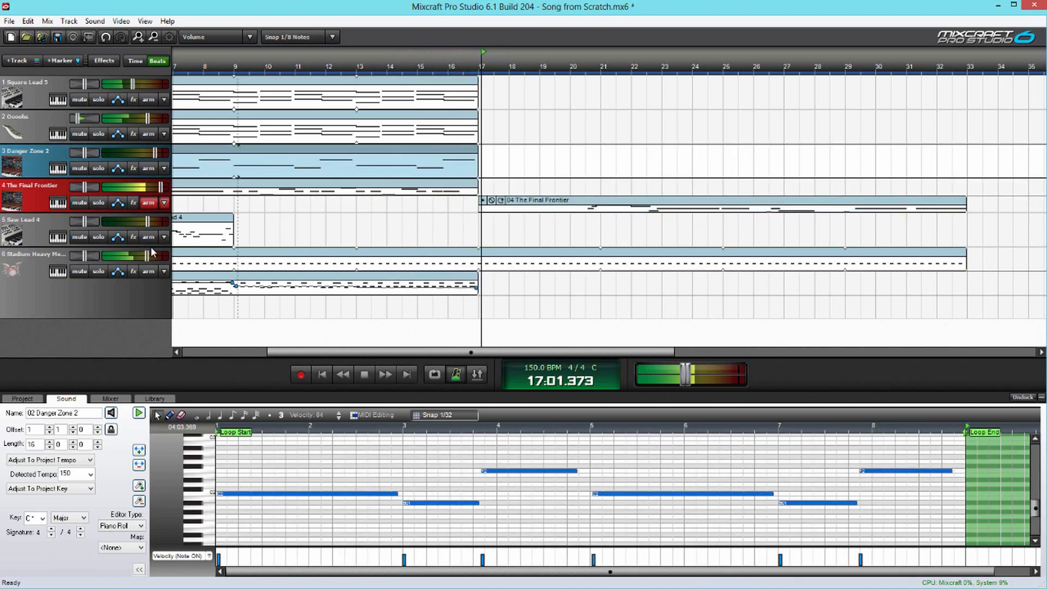
pyautogui.press('space')
# Record new sustained chords on the Square Lead 5 track from measure 17 to measure 25
pyautogui.click(480, 104)
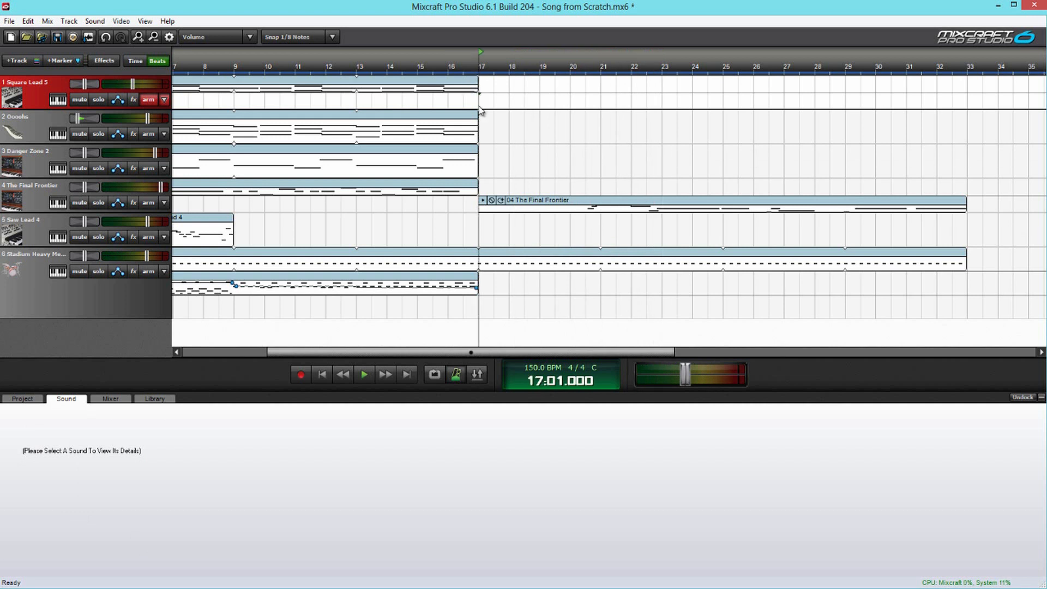
pyautogui.press('r')
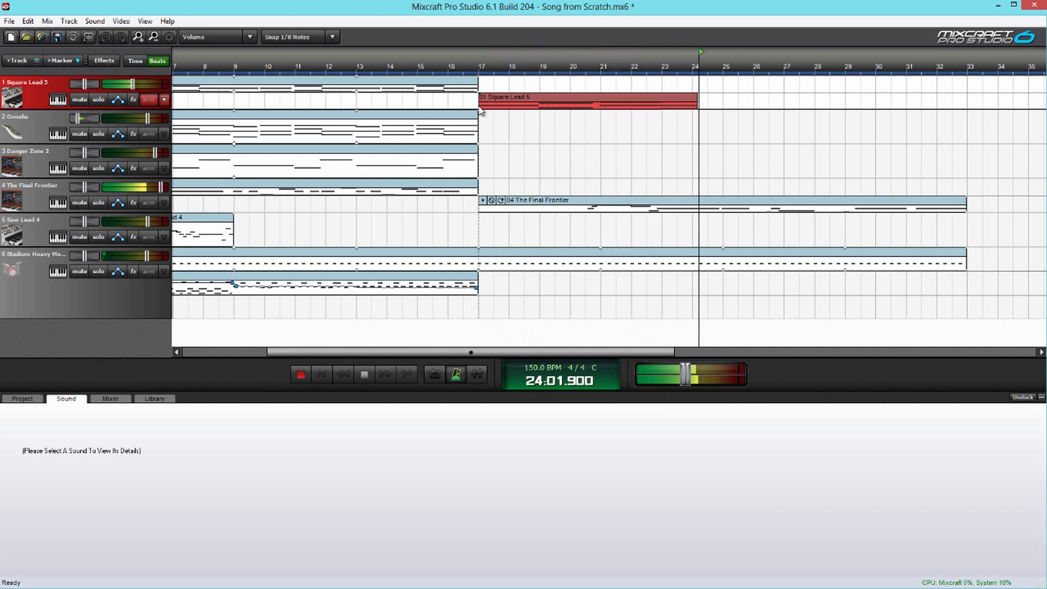
pyautogui.press('space')
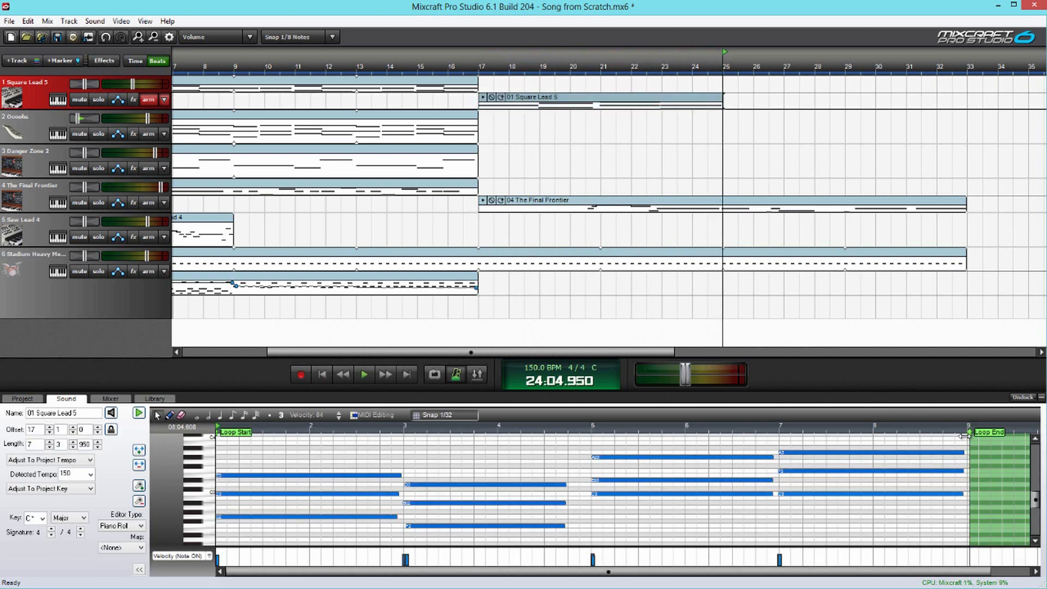
# Loop the new Square Lead 5 clip out to measure 33 and select the three notes of its first chord
pyautogui.click(502, 97)
pyautogui.click(463, 58)
pyautogui.moveTo(403, 573); pyautogui.dragTo(443, 573)
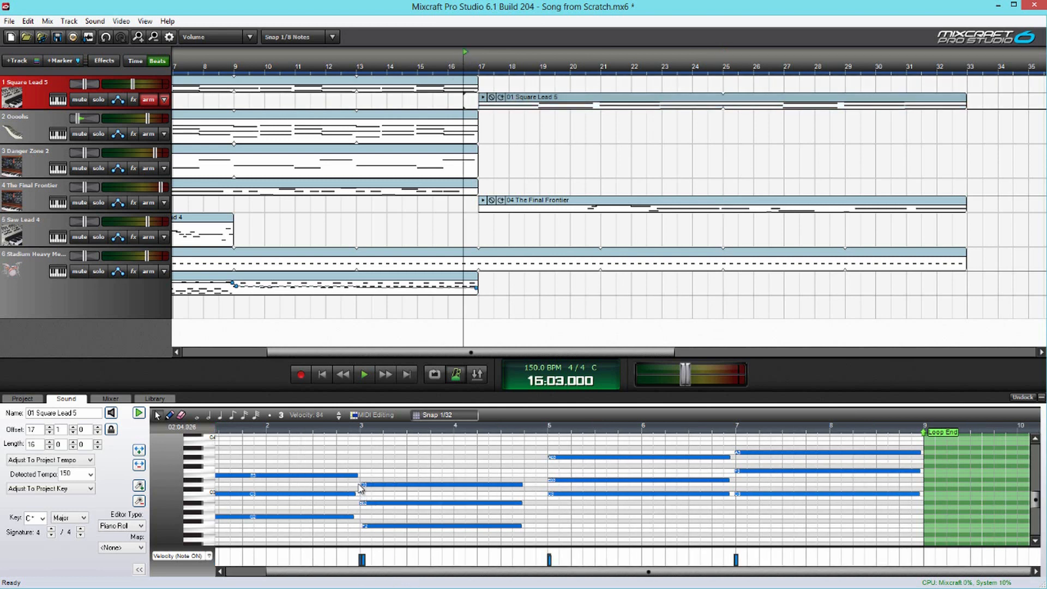
pyautogui.moveTo(358, 457); pyautogui.dragTo(351, 532)
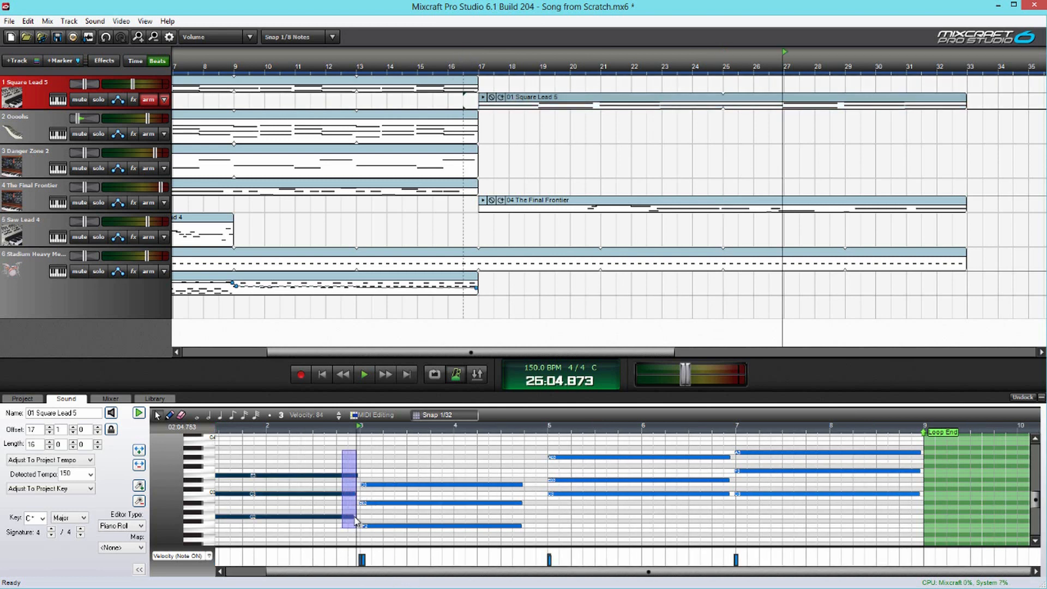
# Record a sustained bass line on the Danger Zone 2 track from measure 17 to measure 25 and loop the clip out to measure 33
pyautogui.press('space')
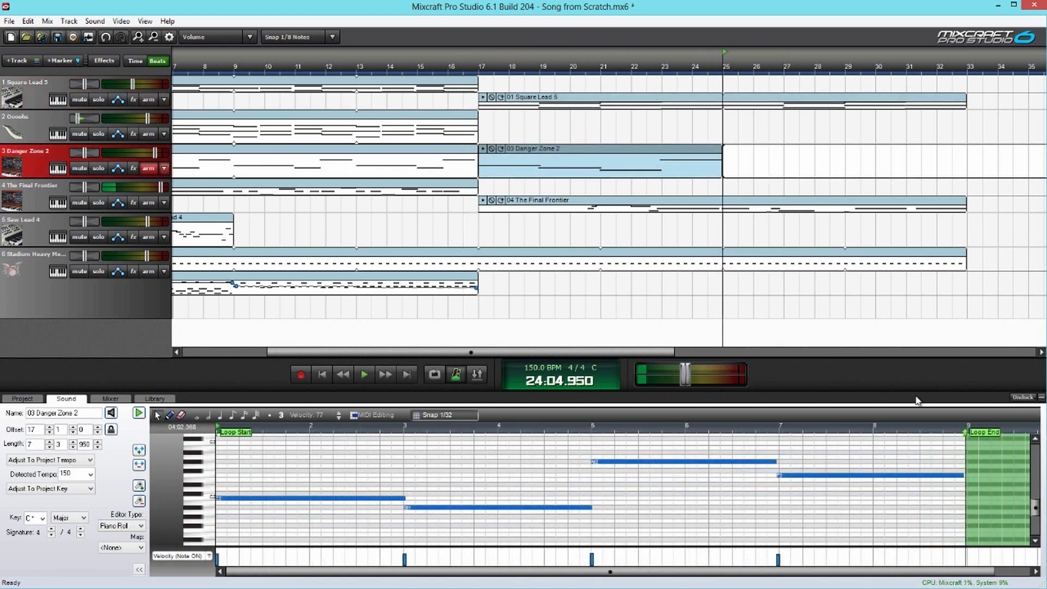
pyautogui.moveTo(962, 430); pyautogui.dragTo(968, 432)
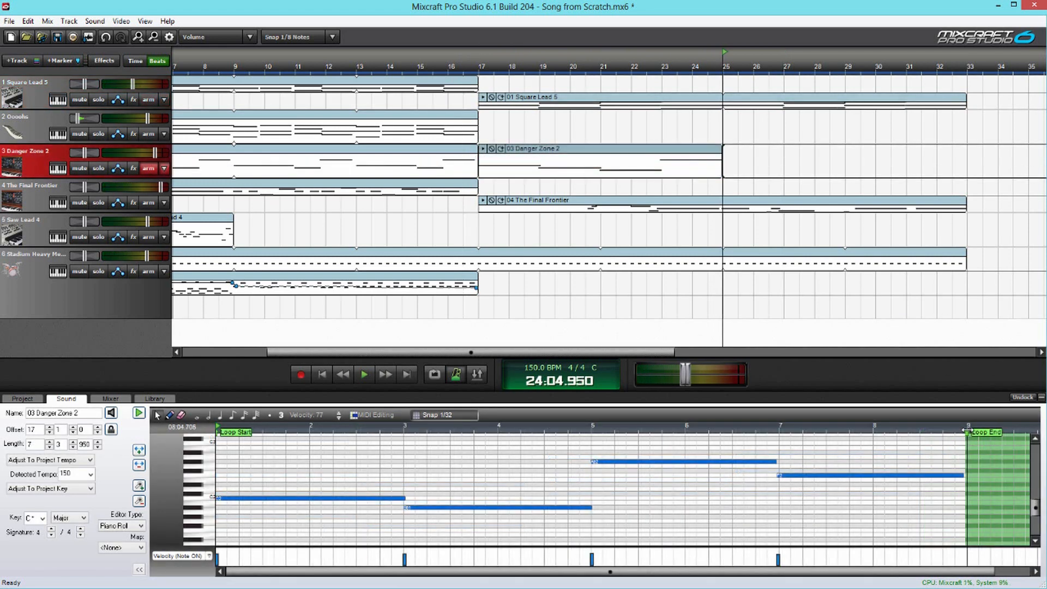
pyautogui.click(500, 148)
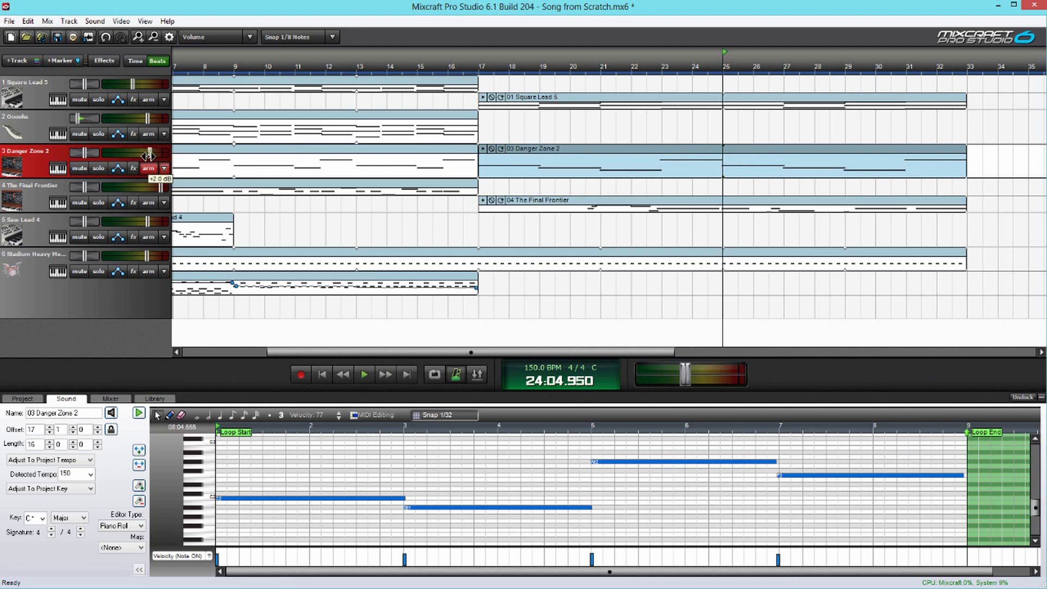
# Play the new section from about measure 17 while lowering the Danger Zone 2 track's volume and raising its low EQ to about +10.6 dB
pyautogui.click(48, 170)
pyautogui.click(110, 399)
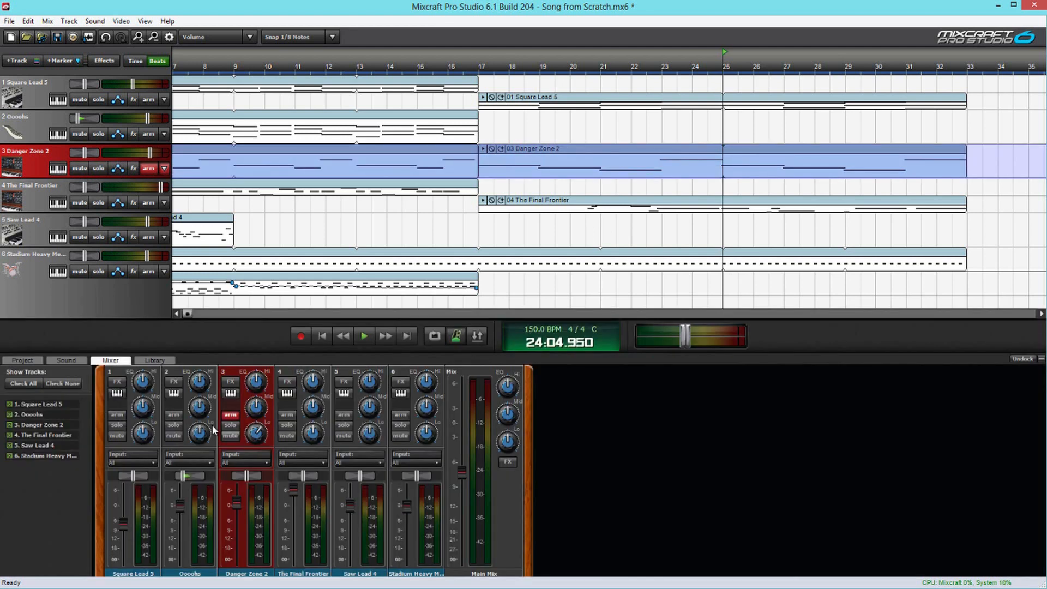
pyautogui.press('space')
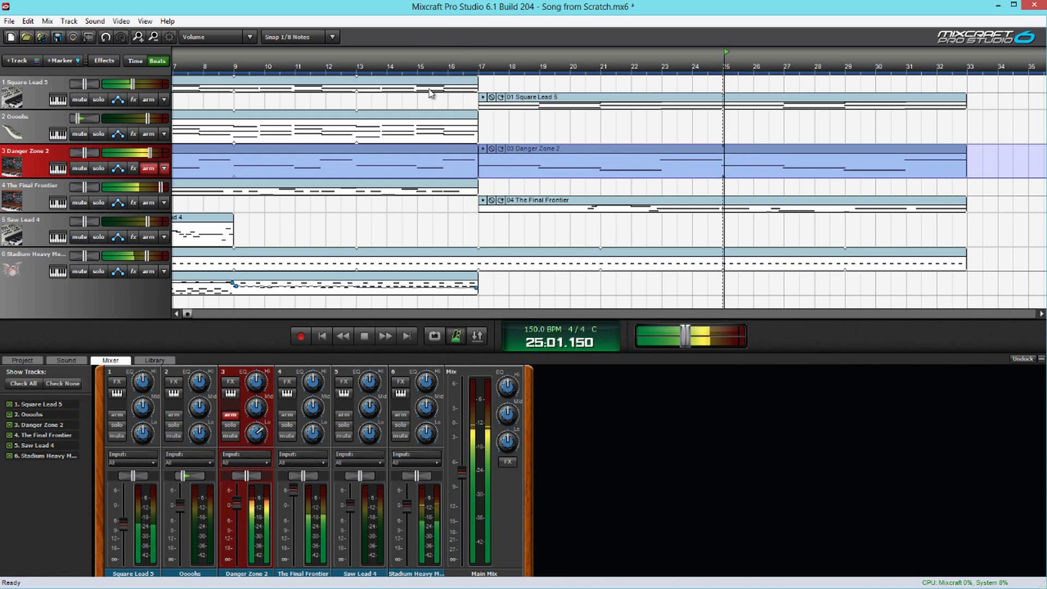
pyautogui.click(463, 101)
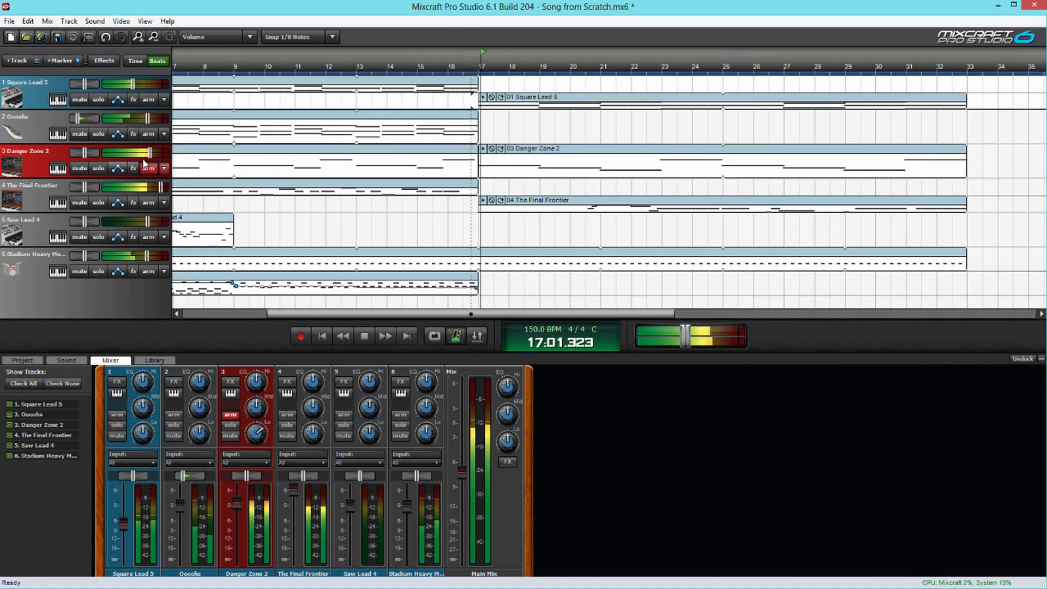
pyautogui.moveTo(150, 153); pyautogui.dragTo(148, 153)
pyautogui.moveTo(263, 448); pyautogui.dragTo(258, 429)
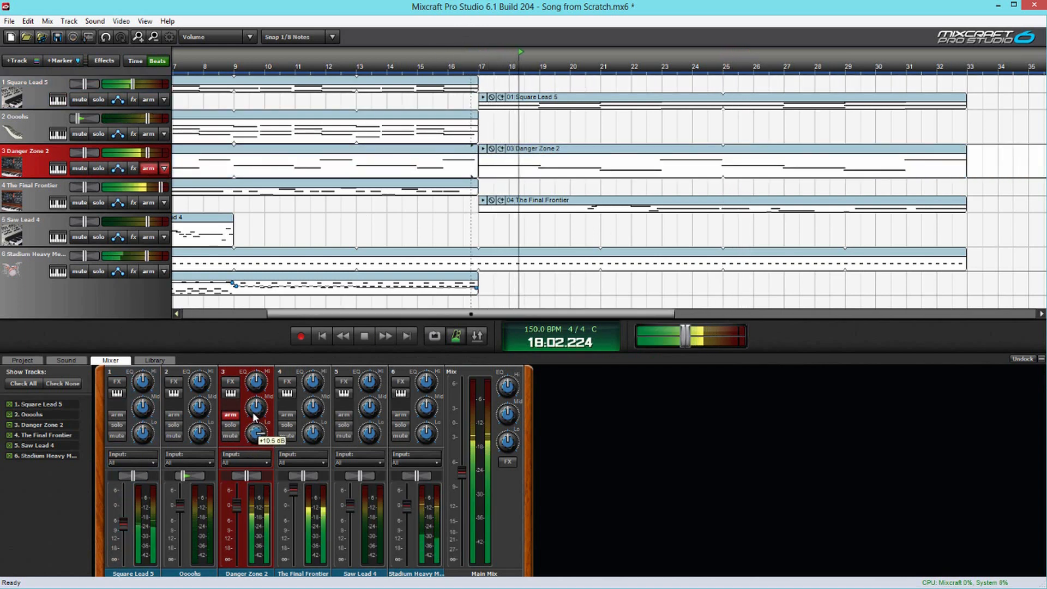
pyautogui.moveTo(146, 153); pyautogui.dragTo(143, 153)
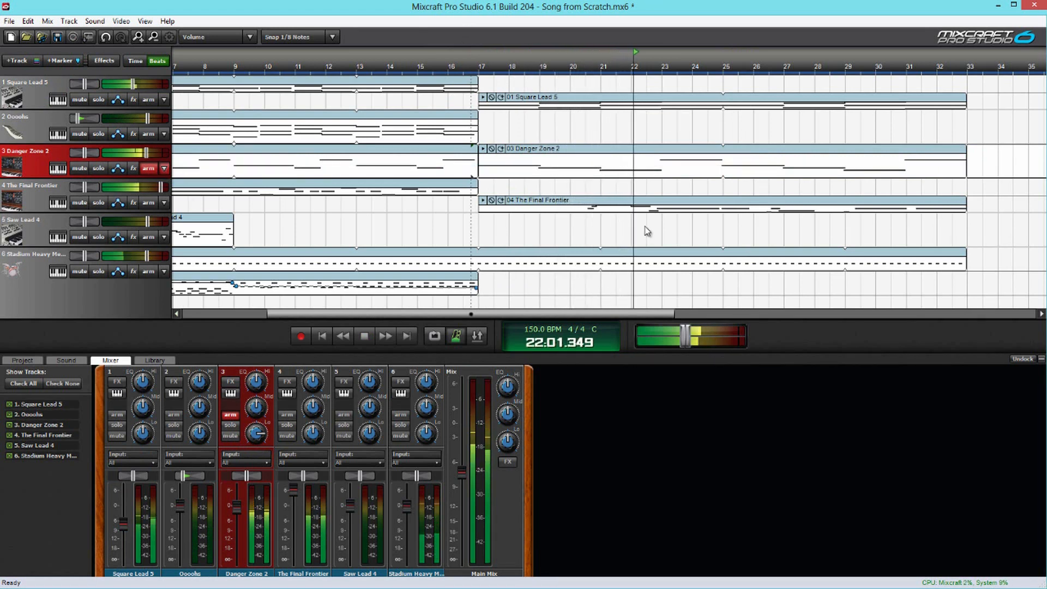
pyautogui.press('space')
# Insert a new virtual instrument track directly above the Ooohs track and arm it for recording
pyautogui.rightClick(43, 123)
pyautogui.moveTo(98, 132)
pyautogui.click(295, 144)
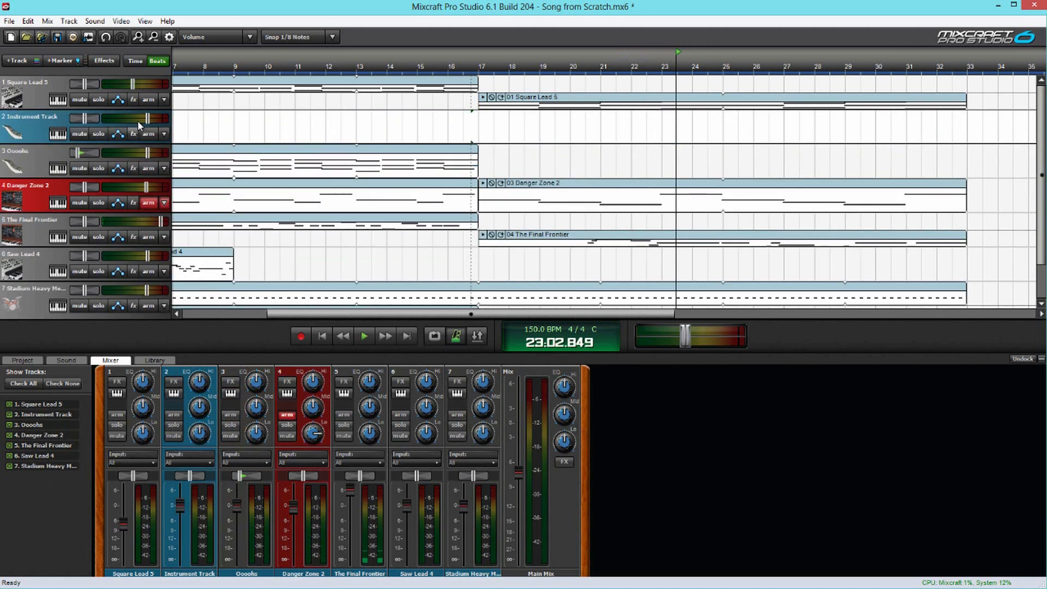
pyautogui.click(148, 134)
# Assign the Octave Strings Fast preset from the Strings - Ensemble category to the new instrument track
pyautogui.click(57, 134)
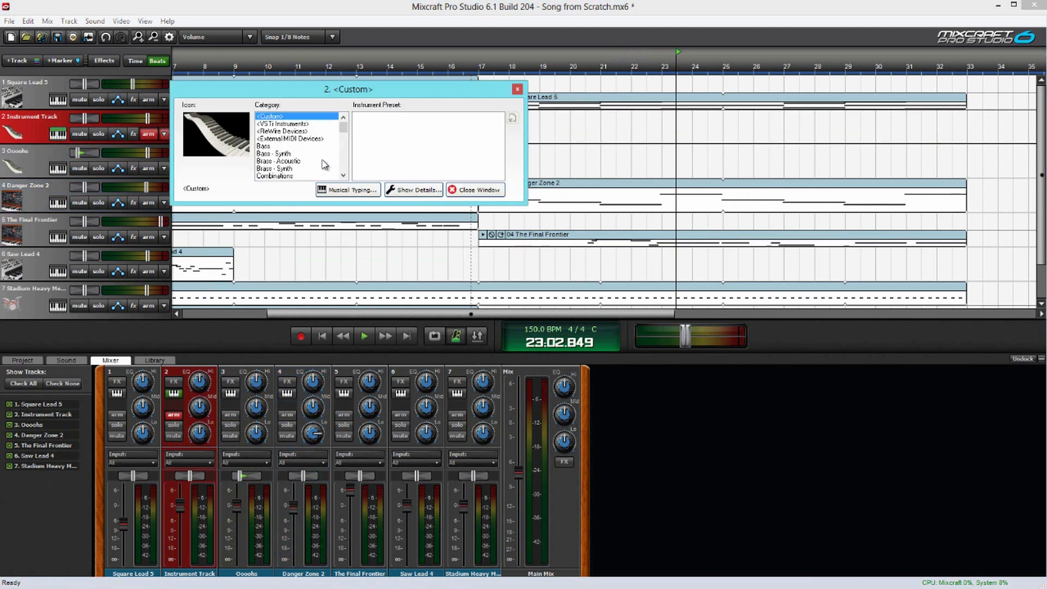
pyautogui.scroll(-8, 345, 136)
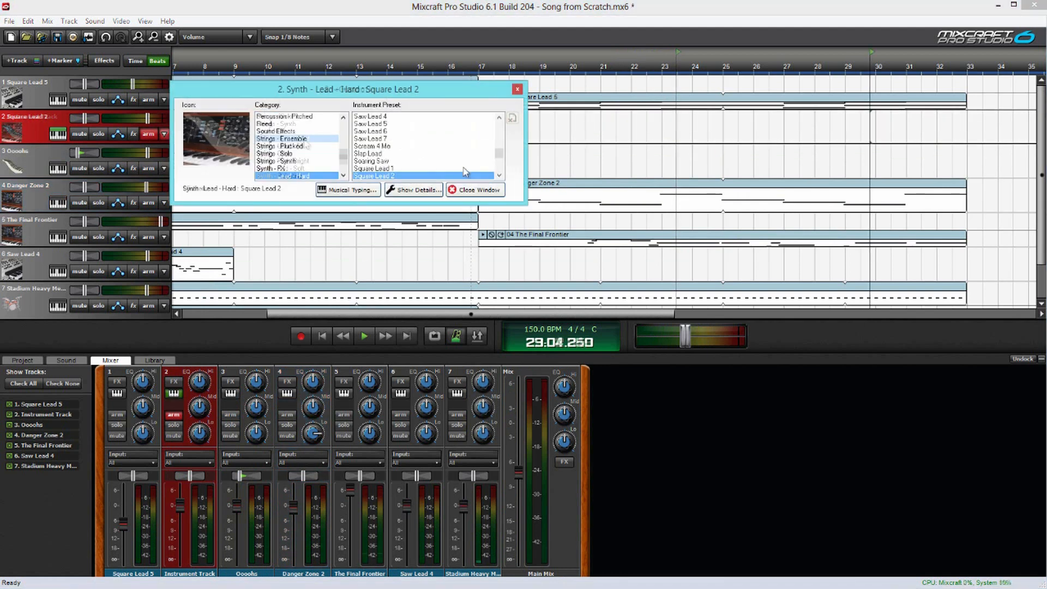
pyautogui.moveTo(343, 151)
pyautogui.mouseDown()
pyautogui.moveTo(344, 165)
pyautogui.moveTo(343, 150)
pyautogui.mouseUp()
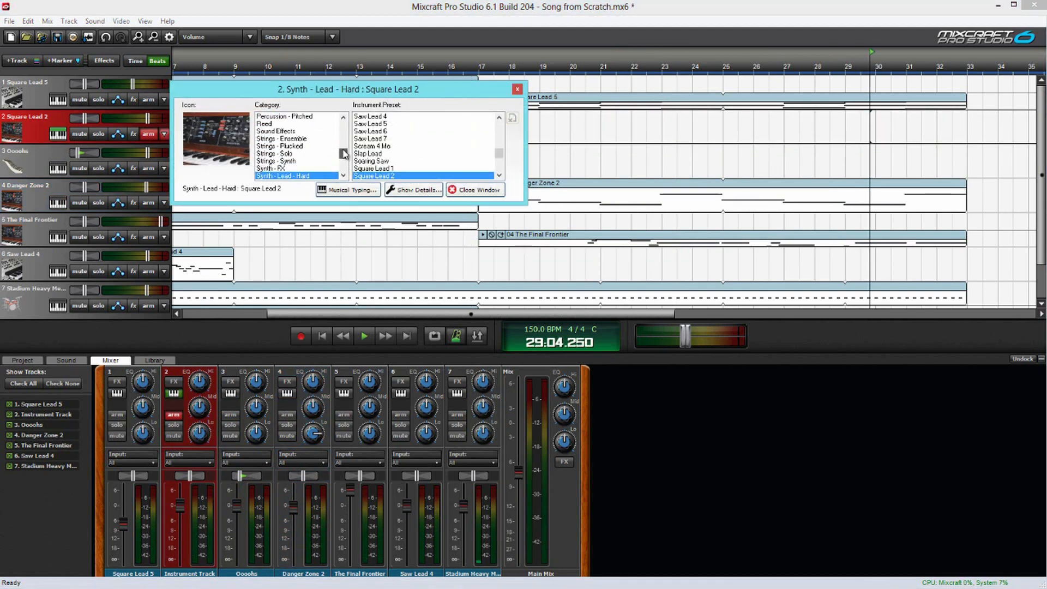
pyautogui.click(324, 140)
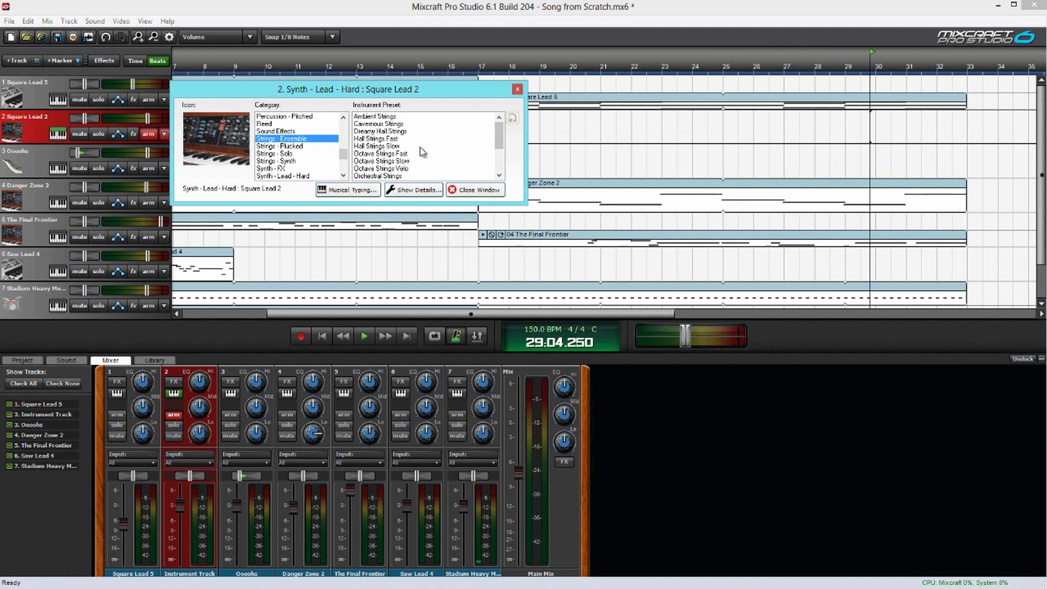
pyautogui.click(420, 154)
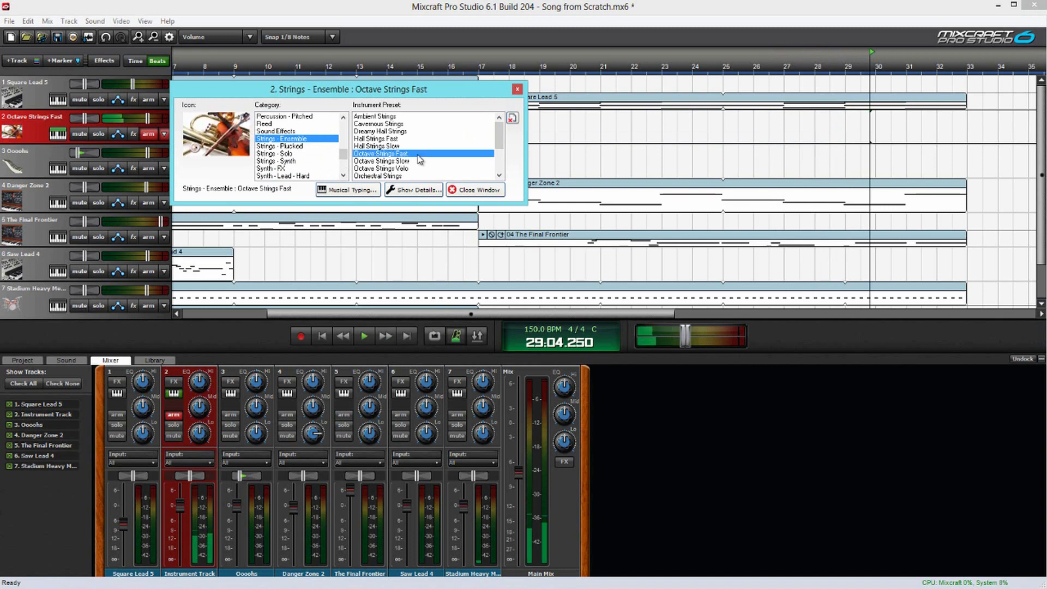
pyautogui.click(461, 191)
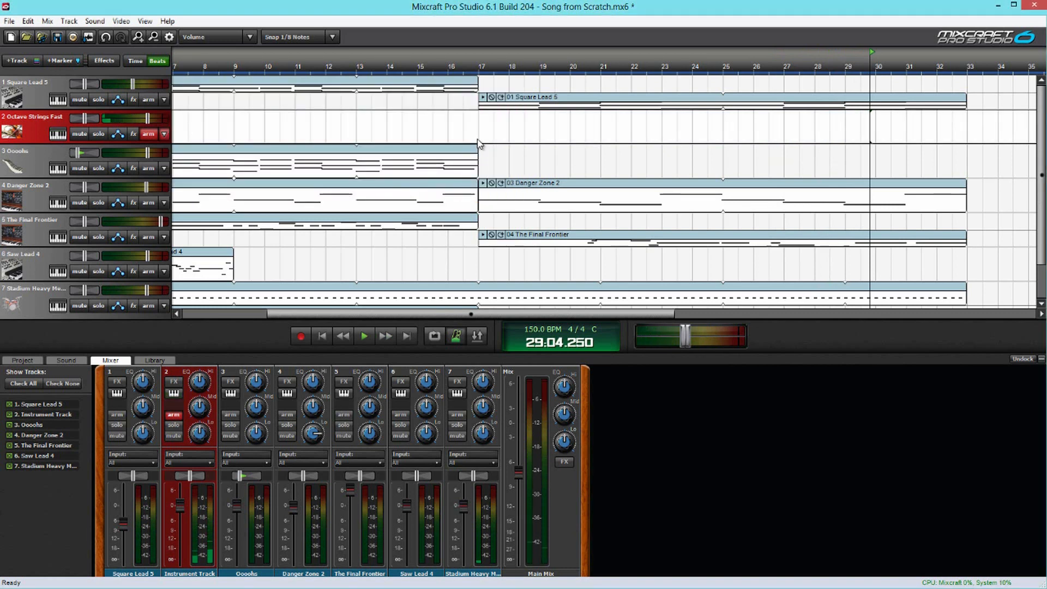
# Record string chords on the Octave Strings Fast track from about measure 16 to about measure 28
pyautogui.press('r')
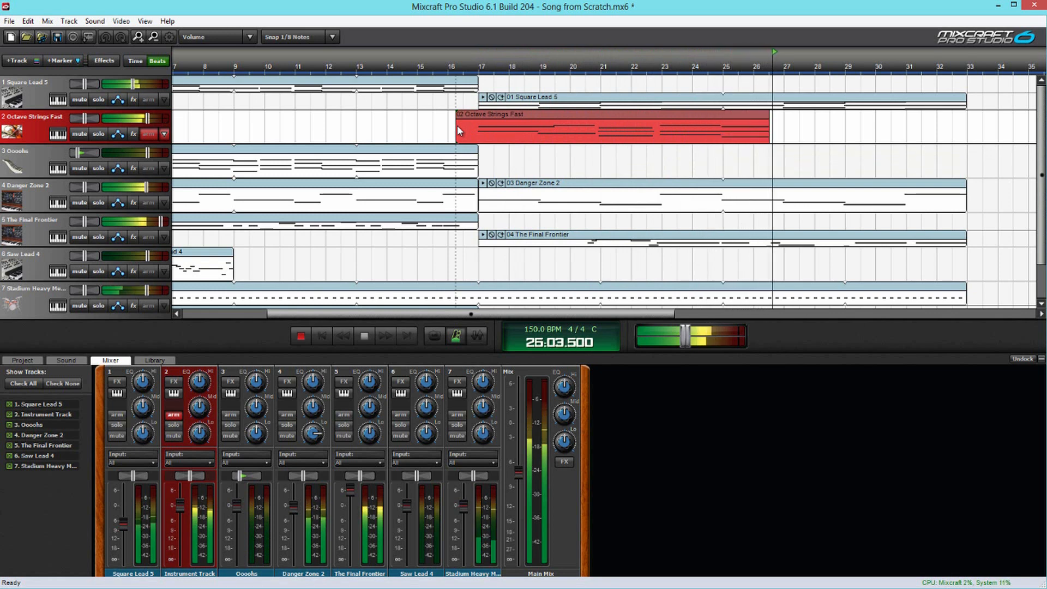
pyautogui.press('space')
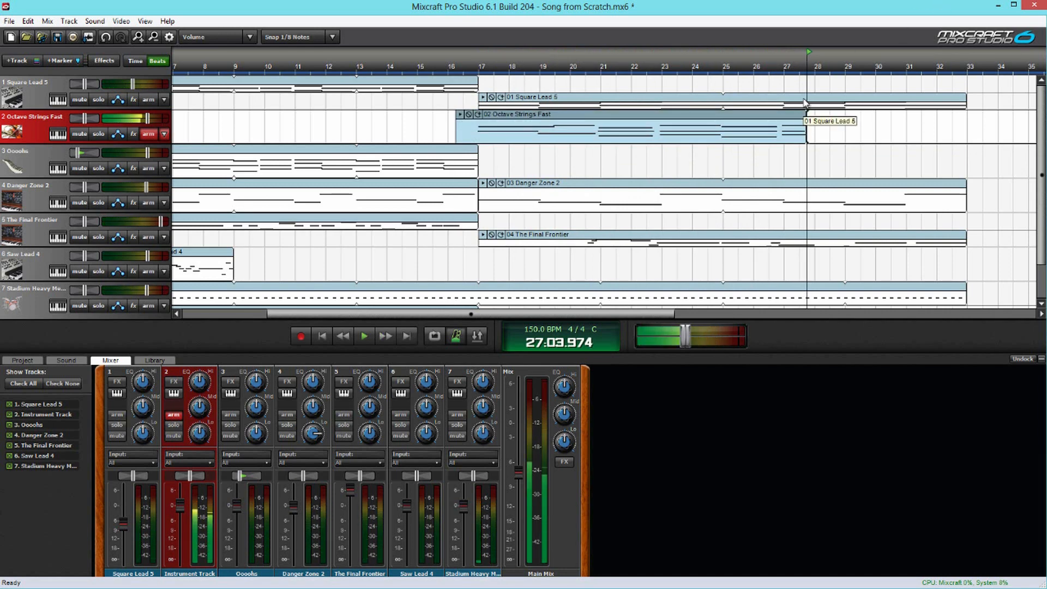
# Delete the last chord of the Octave Strings Fast clip and pull its loop end in to just after the preceding chord
pyautogui.doubleClick(793, 123)
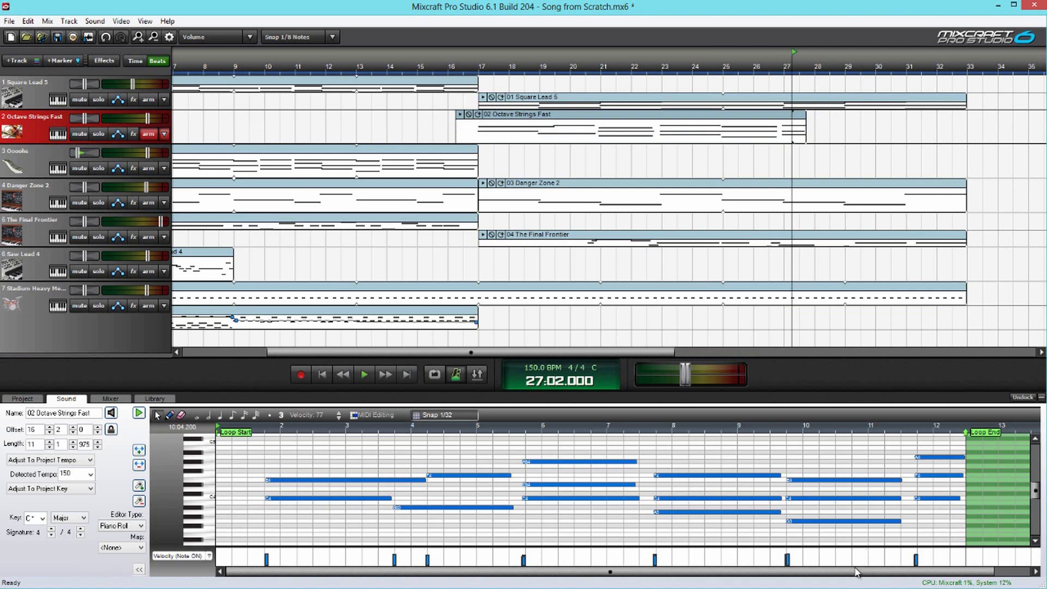
pyautogui.moveTo(857, 572); pyautogui.dragTo(893, 571)
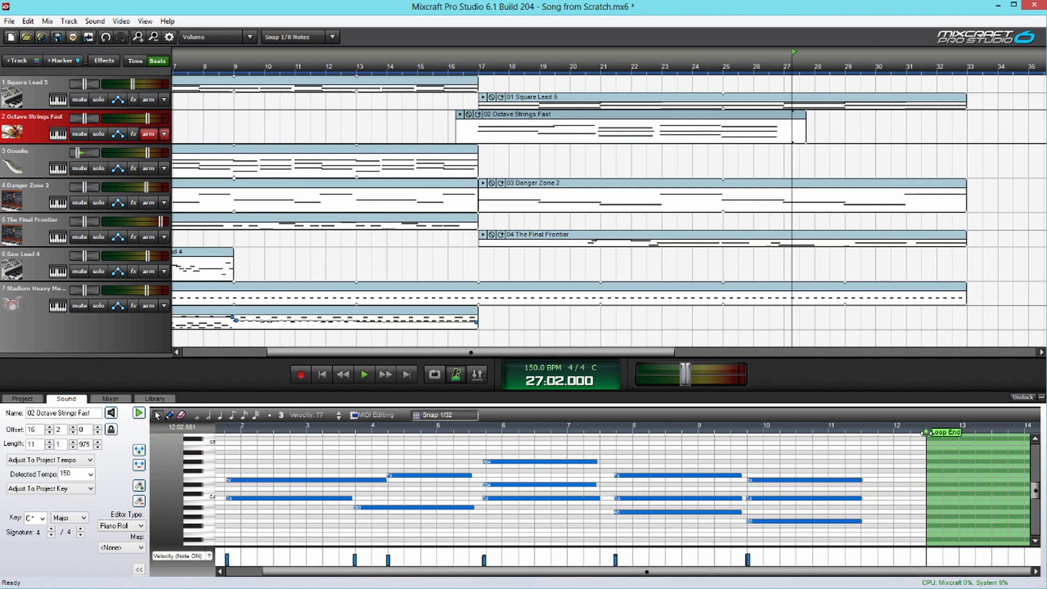
pyautogui.moveTo(882, 432); pyautogui.dragTo(862, 432)
# Play the second section from about measures 25, 27 and 29 to check the strings, and select the looped Danger Zone 2 clip
pyautogui.click(720, 170)
pyautogui.press('space')
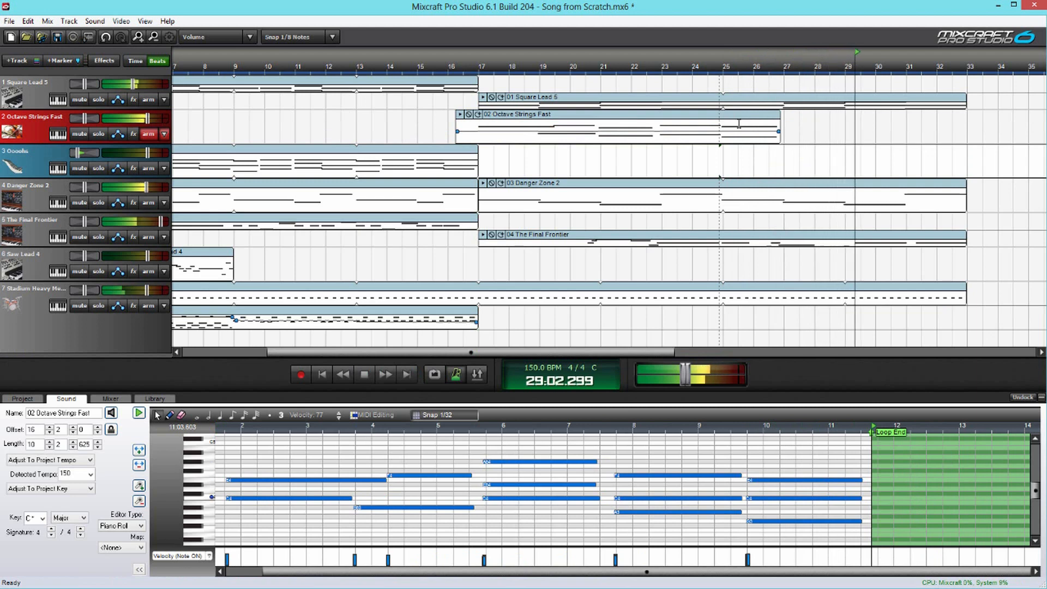
pyautogui.press('space')
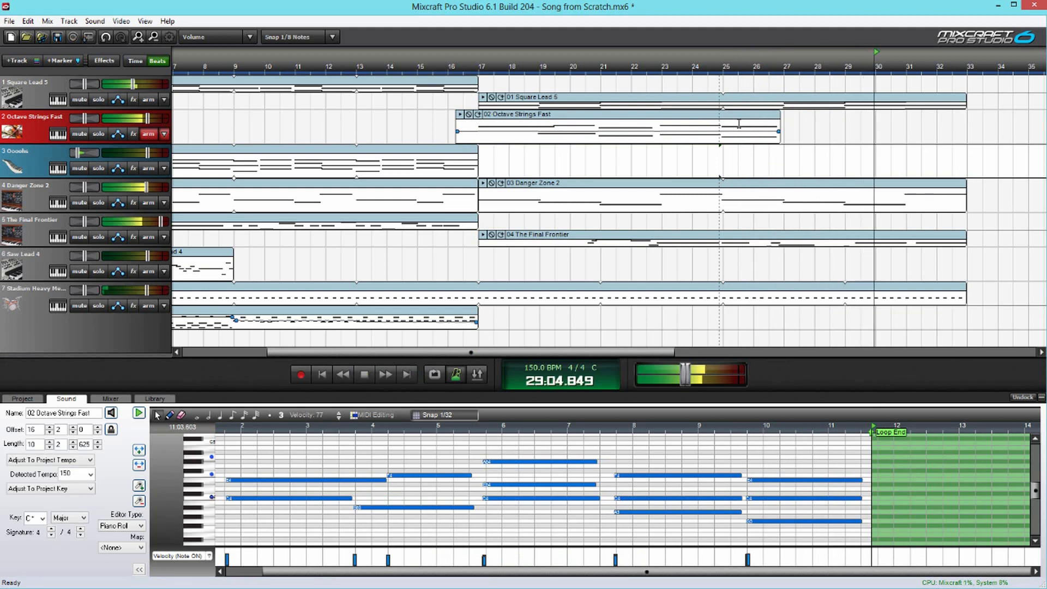
pyautogui.click(778, 77)
pyautogui.press('space')
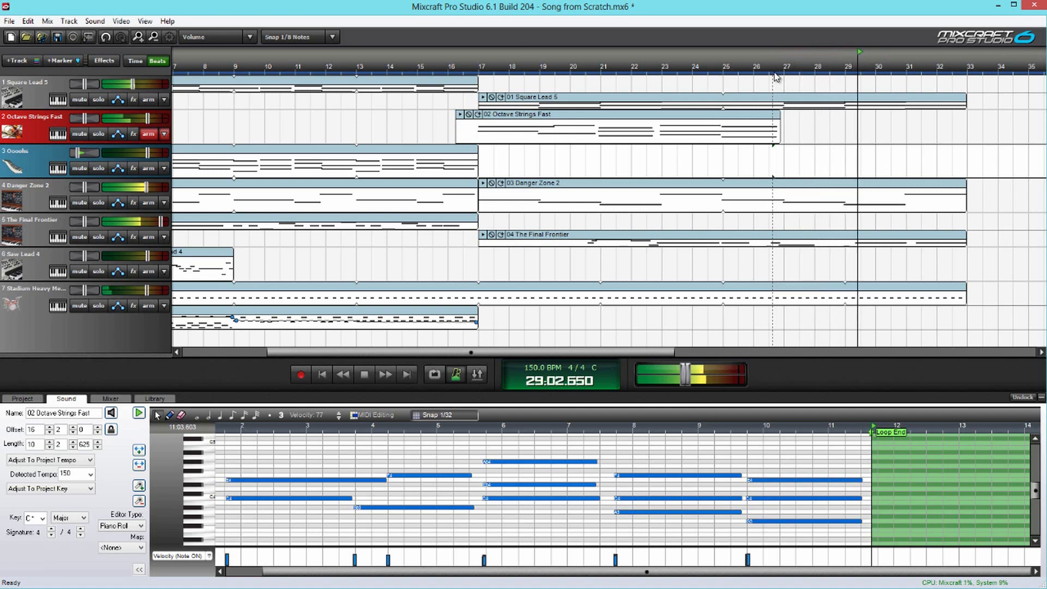
pyautogui.click(841, 161)
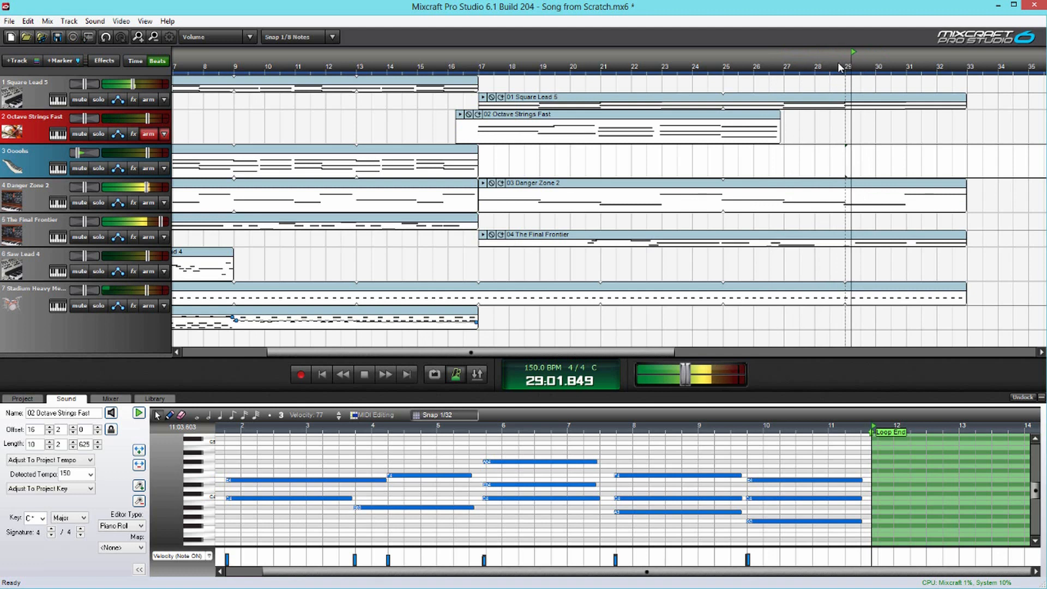
pyautogui.click(858, 197)
pyautogui.press('space')
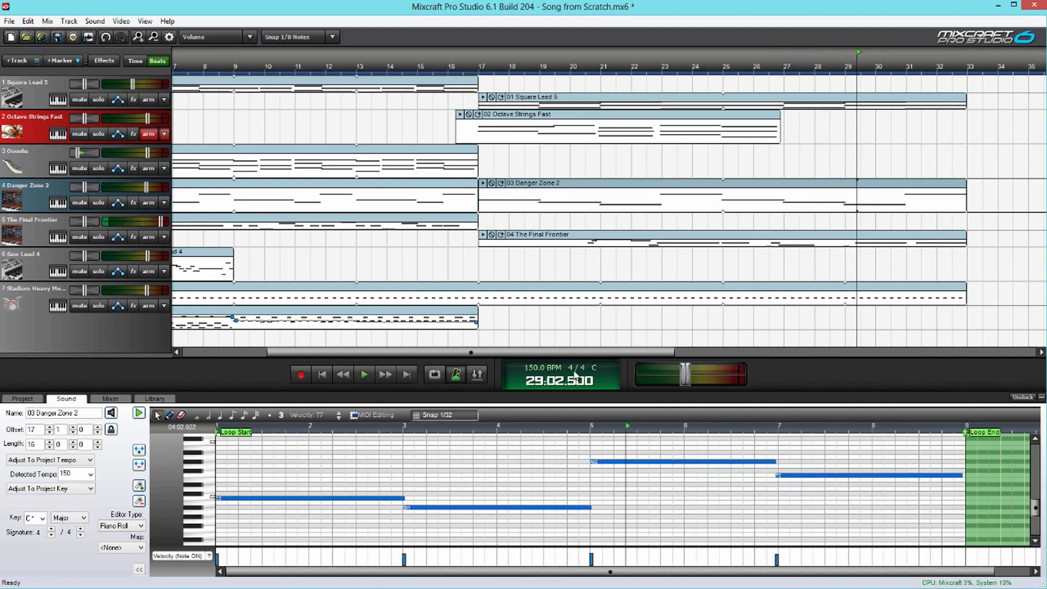
# Duplicate all notes of the 03 Danger Zone 2 clip so the copy starts at measure 9 of the clip, and start playback
pyautogui.click(819, 192)
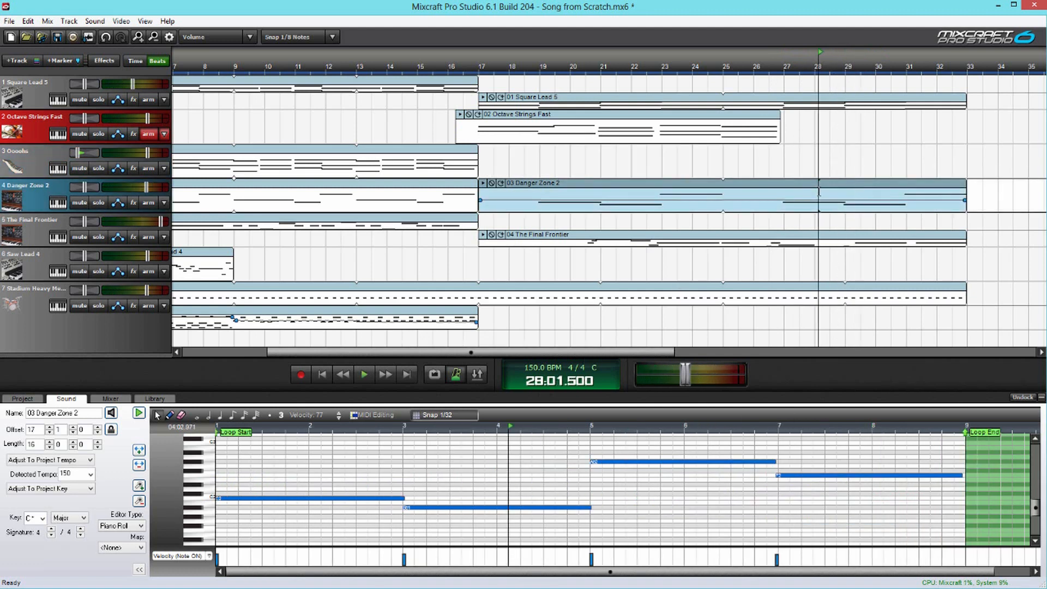
pyautogui.scroll(-3, 839, 467)
pyautogui.moveTo(811, 532); pyautogui.dragTo(143, 455)
pyautogui.click(781, 461)
pyautogui.hotkey('ctrl', 'v')
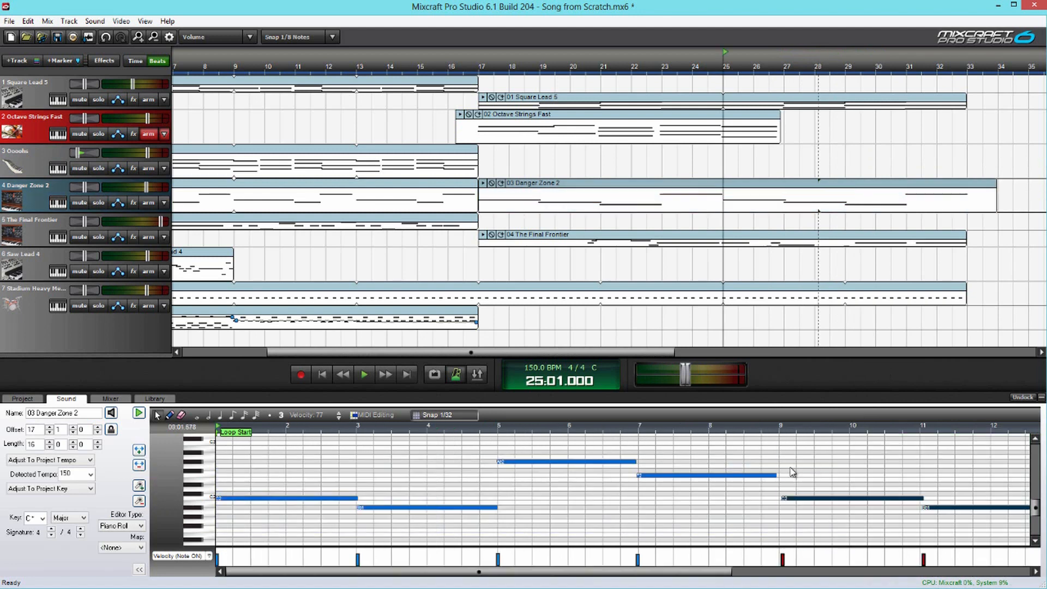
pyautogui.press('space')
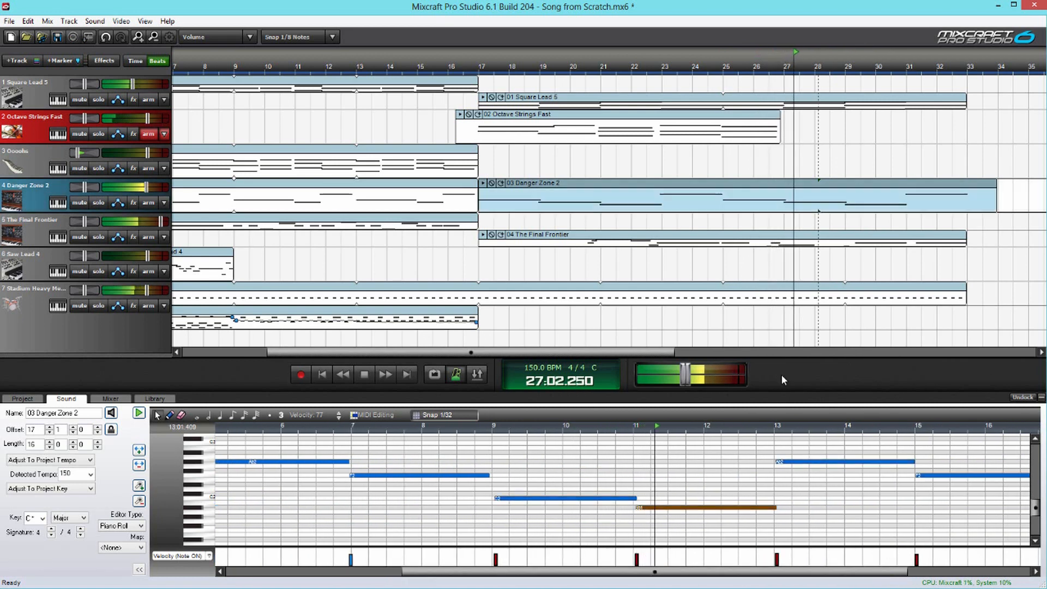
# Lower the copied Danger Zone 2 note at clip measure 13 to F2 and audition the last two notes
pyautogui.click(787, 462)
pyautogui.press('space')
pyautogui.moveTo(787, 464); pyautogui.dragTo(793, 486)
pyautogui.moveTo(787, 480); pyautogui.dragTo(788, 485)
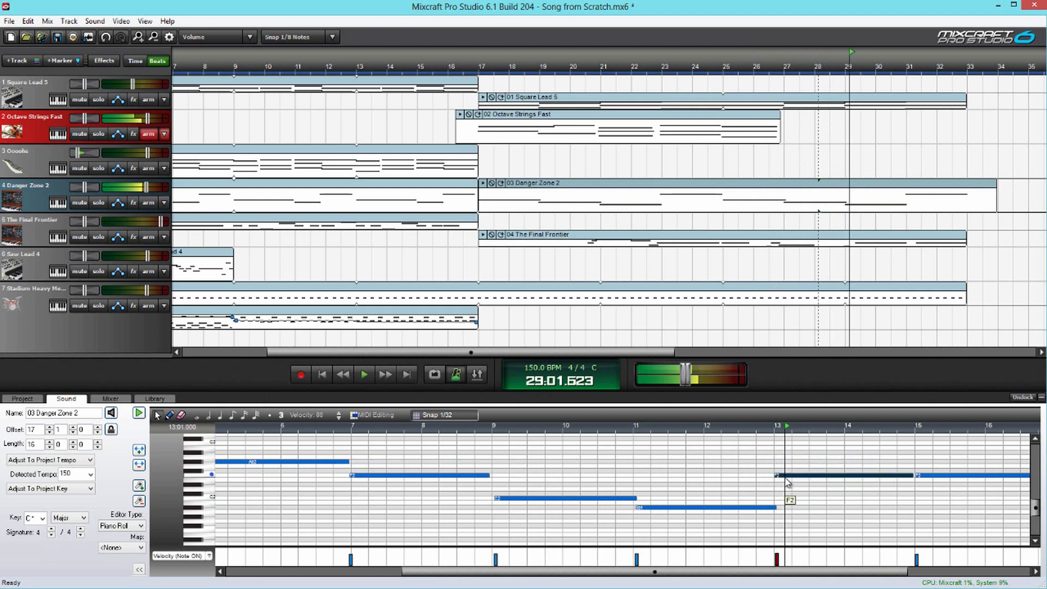
pyautogui.press('space')
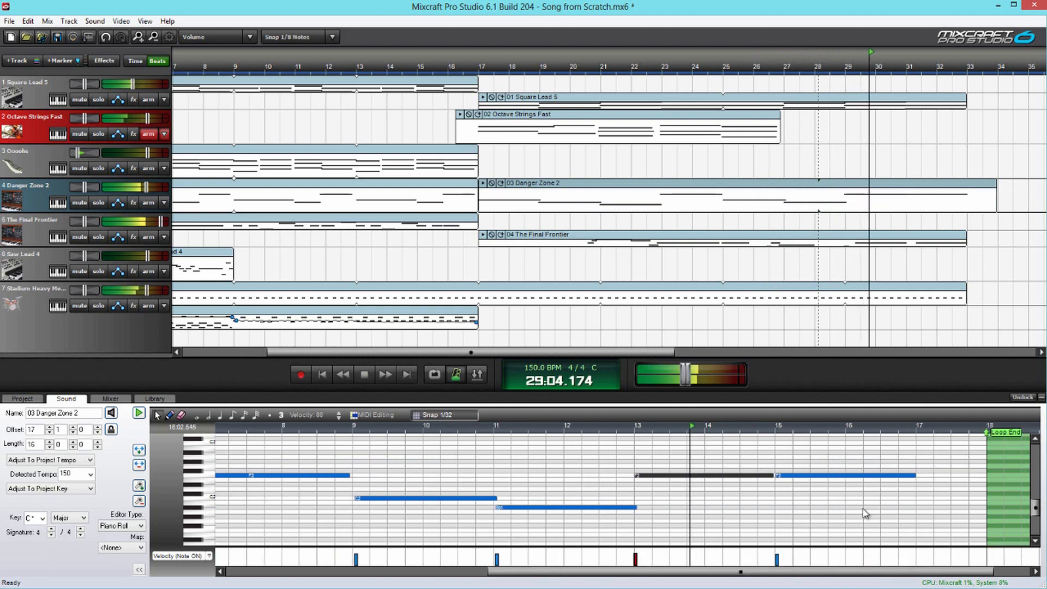
pyautogui.click(794, 480)
pyautogui.press('space')
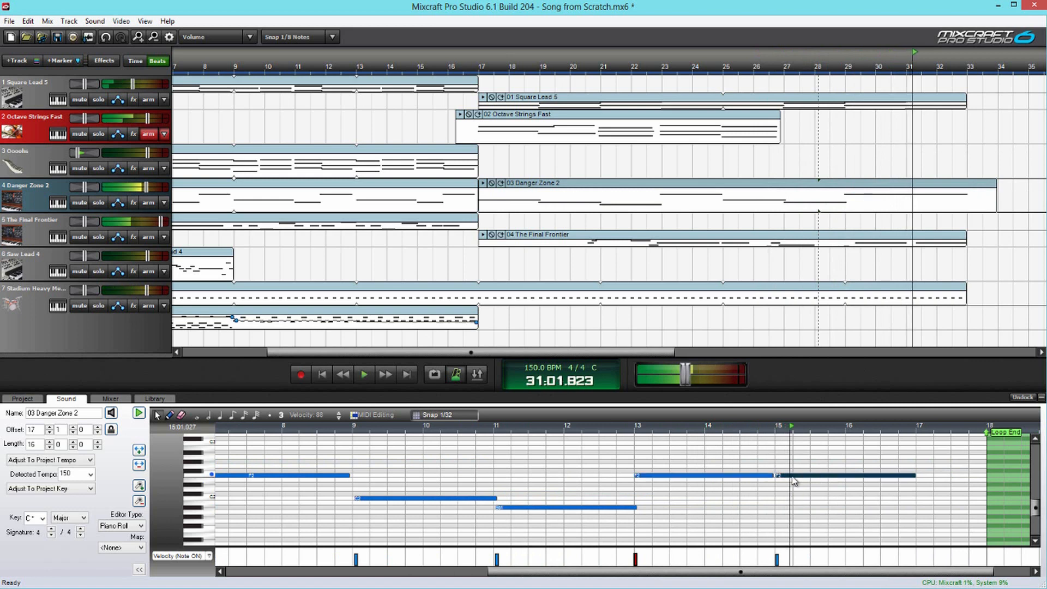
# Copy all chords of the 01 Square Lead 5 clip, paste them at clip measure 9, and play the extended part
pyautogui.click(786, 109)
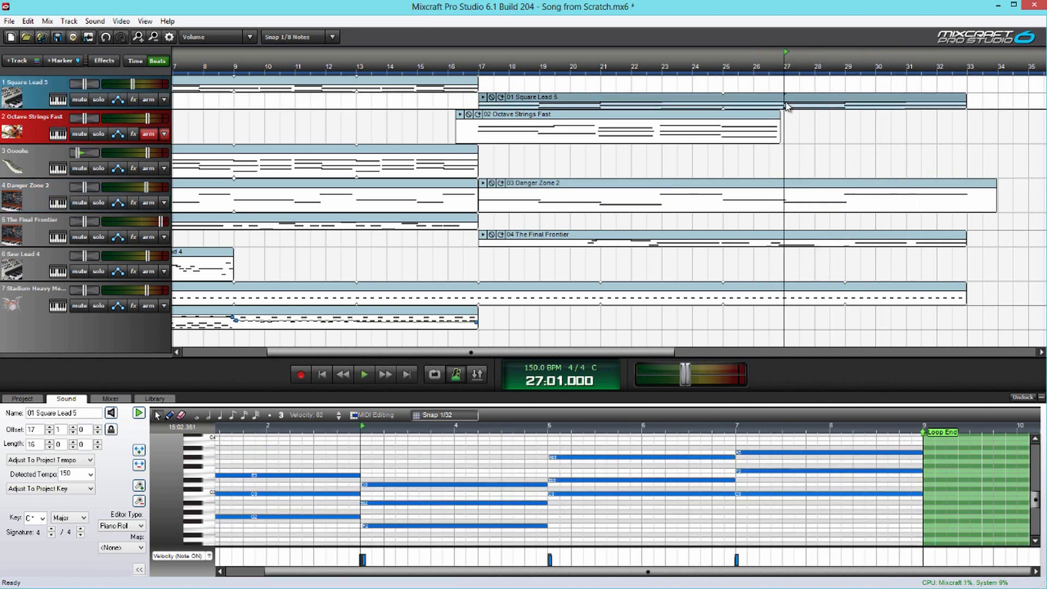
pyautogui.press('space')
pyautogui.scroll(-2, 689, 478)
pyautogui.press('space')
pyautogui.moveTo(823, 533); pyautogui.dragTo(218, 446)
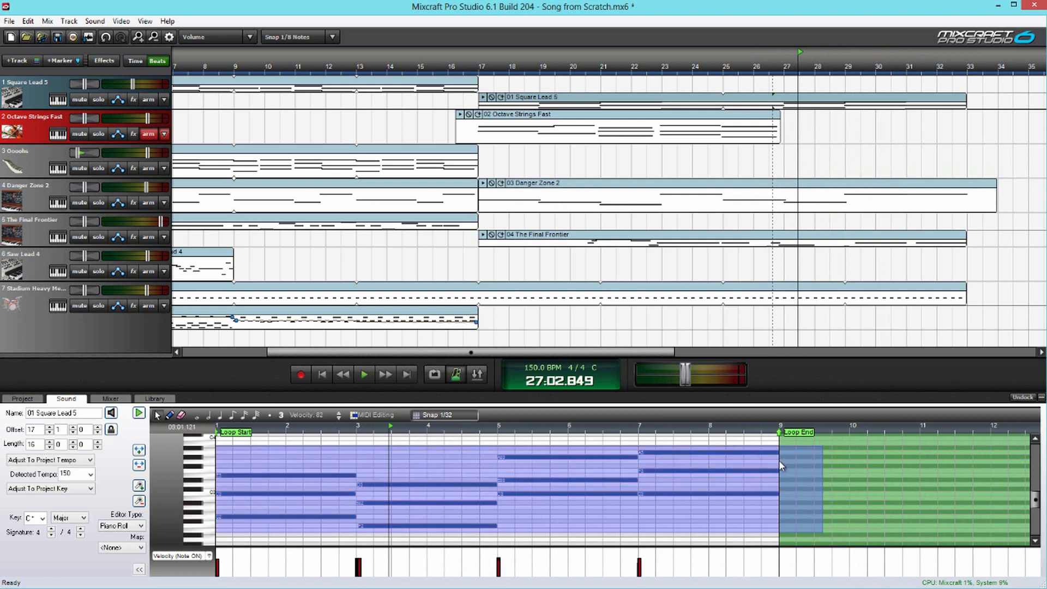
pyautogui.hotkey('ctrl', 'c')
pyautogui.hotkey('ctrl', 'v')
pyautogui.moveTo(735, 573); pyautogui.dragTo(1009, 578)
pyautogui.press('space')
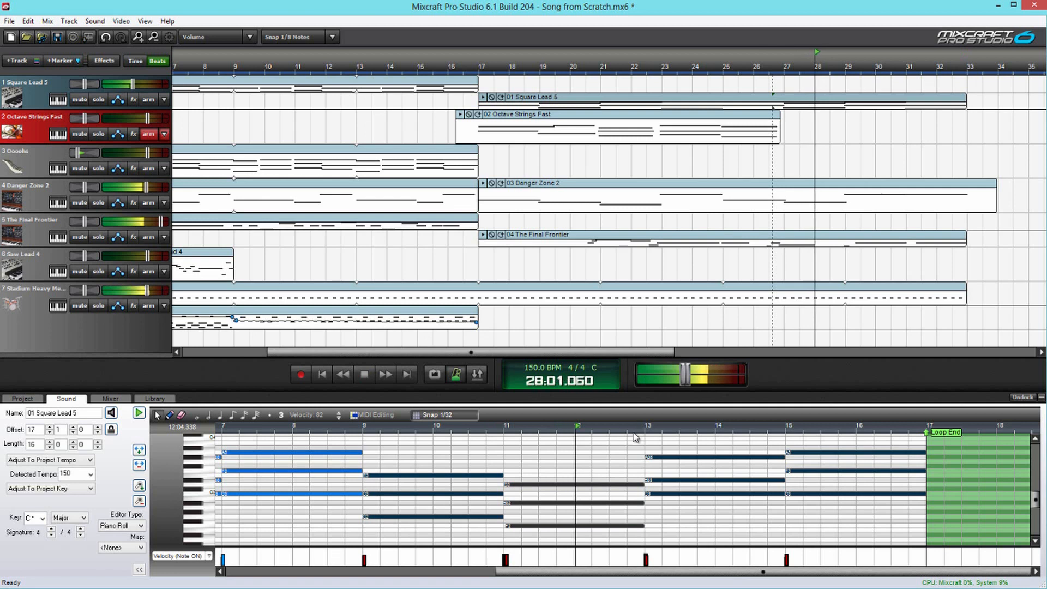
# Raise the upper two notes of the Square Lead 5 chord at clip measure 13 to match the chord at measure 7, and play it
pyautogui.press('space')
pyautogui.click(665, 471)
pyautogui.moveTo(670, 457); pyautogui.dragTo(673, 473)
pyautogui.click(670, 480)
pyautogui.press('space')
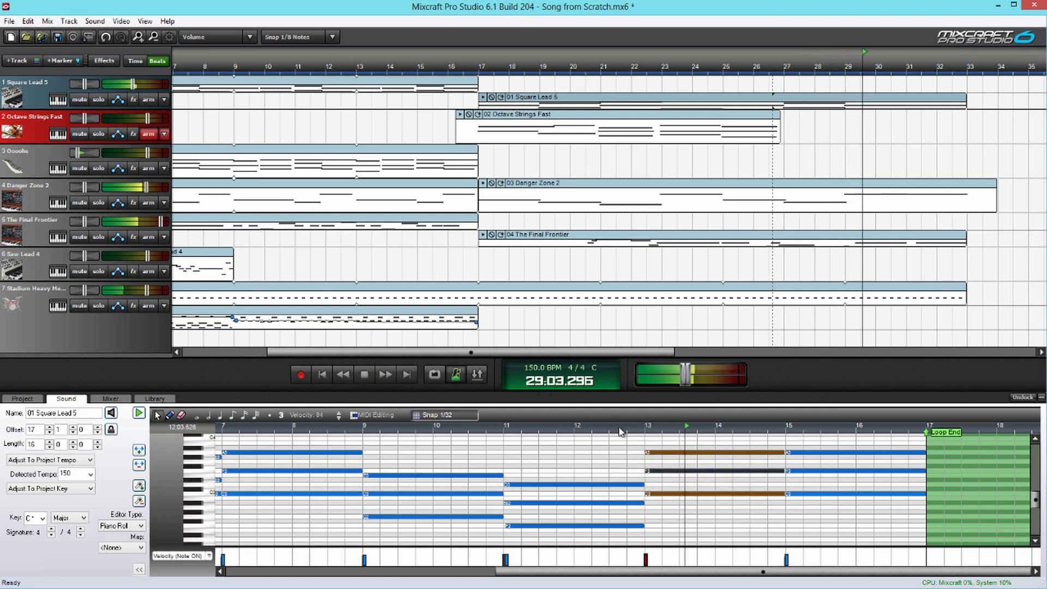
# Lower the top note of the Square Lead 5 chord at clip measure 15 by one semitone and play the song from about measure 26
pyautogui.press('space')
pyautogui.click(812, 453)
pyautogui.moveTo(812, 457); pyautogui.dragTo(811, 462)
pyautogui.click(809, 470)
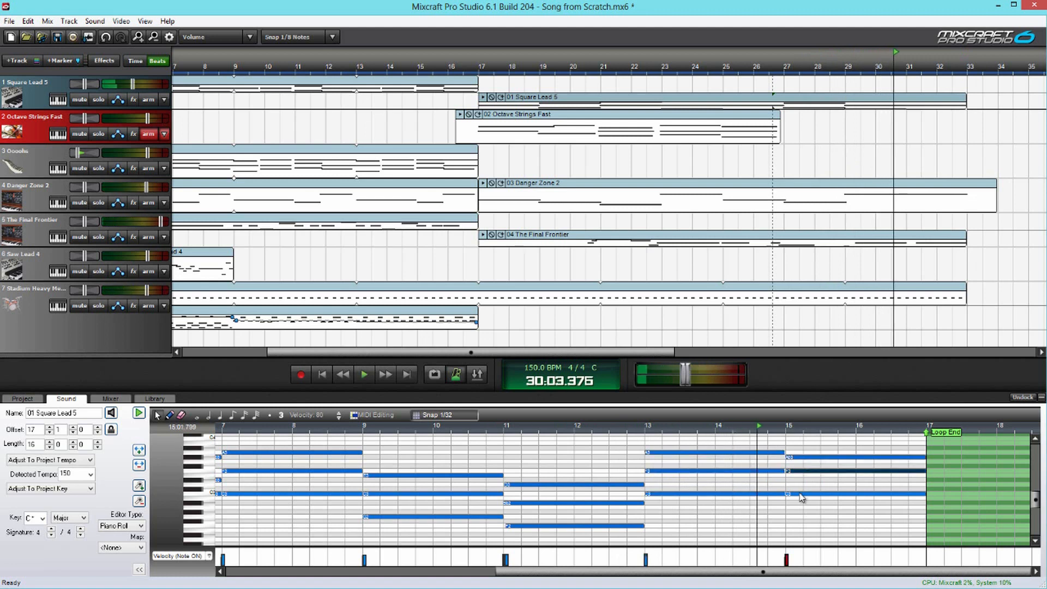
pyautogui.click(763, 70)
pyautogui.press('space')
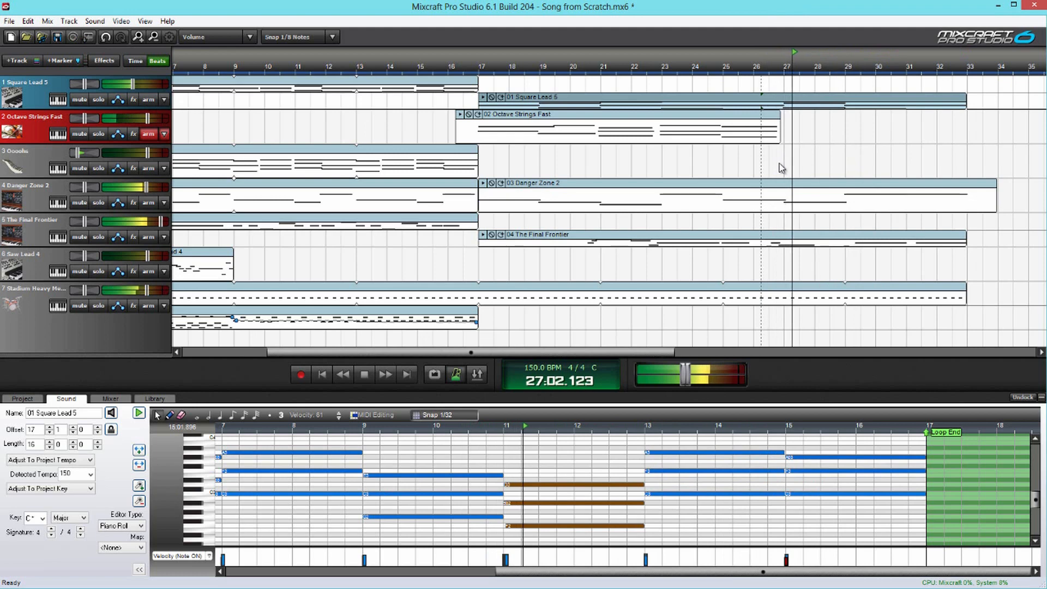
# Make the Square Lead 5 track taller and play the song from about measure 24 as preparation for the Octave Strings Fast part
pyautogui.moveTo(118, 108); pyautogui.dragTo(118, 147)
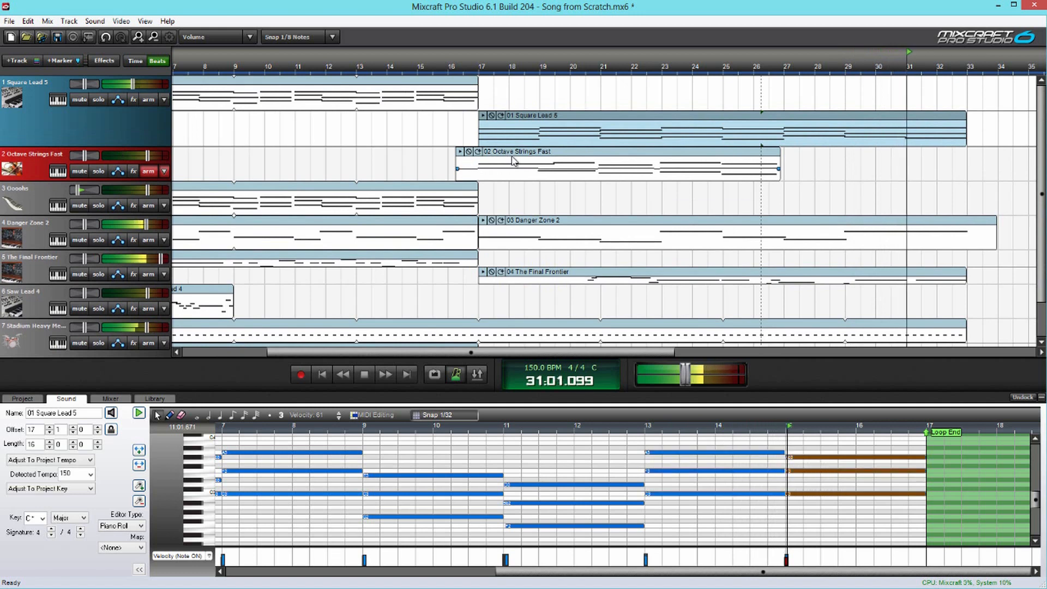
pyautogui.click(732, 157)
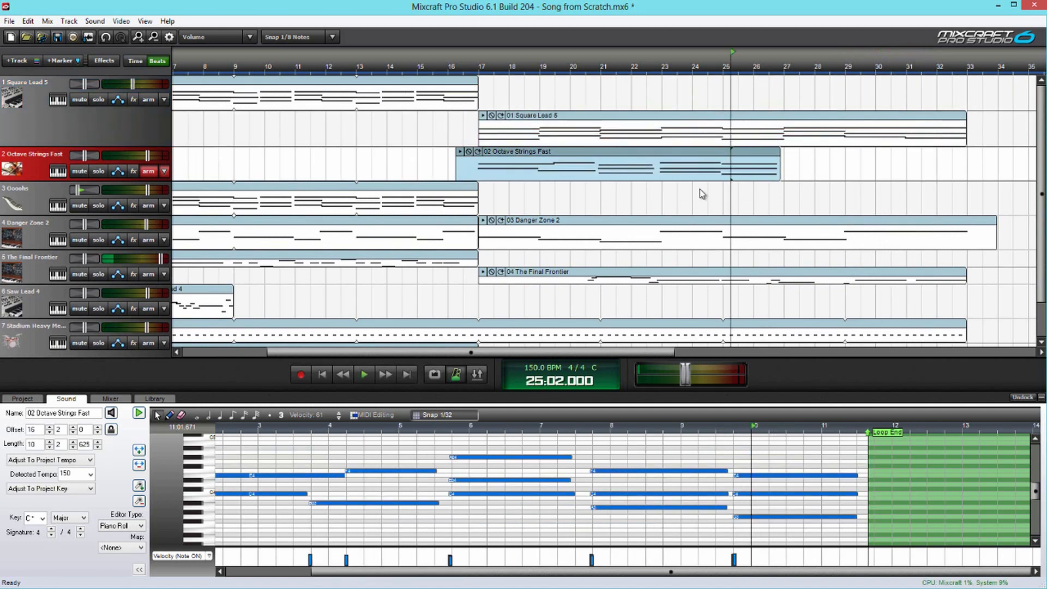
pyautogui.click(709, 197)
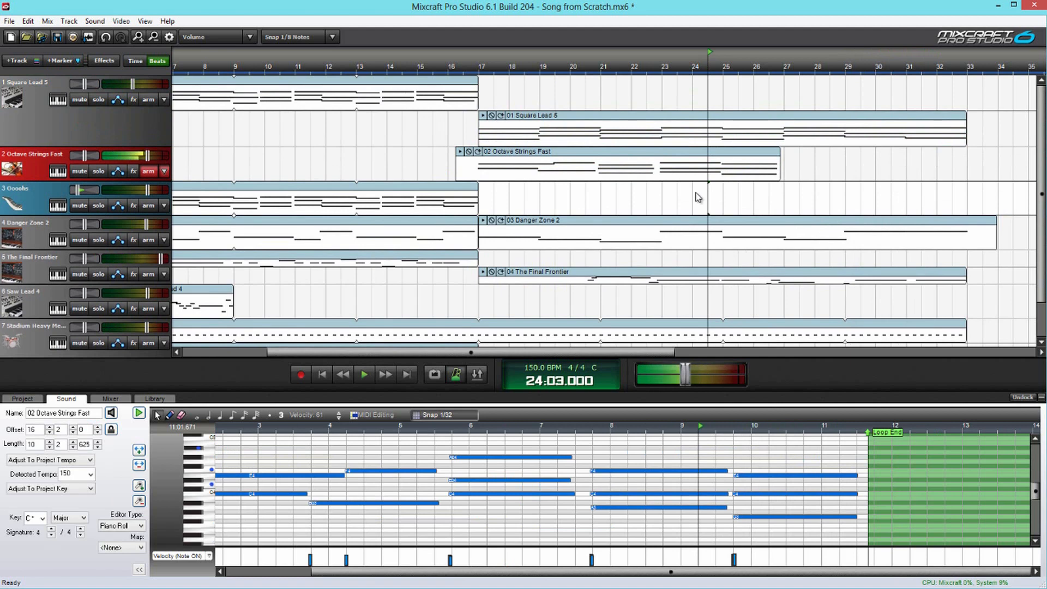
pyautogui.press('space')
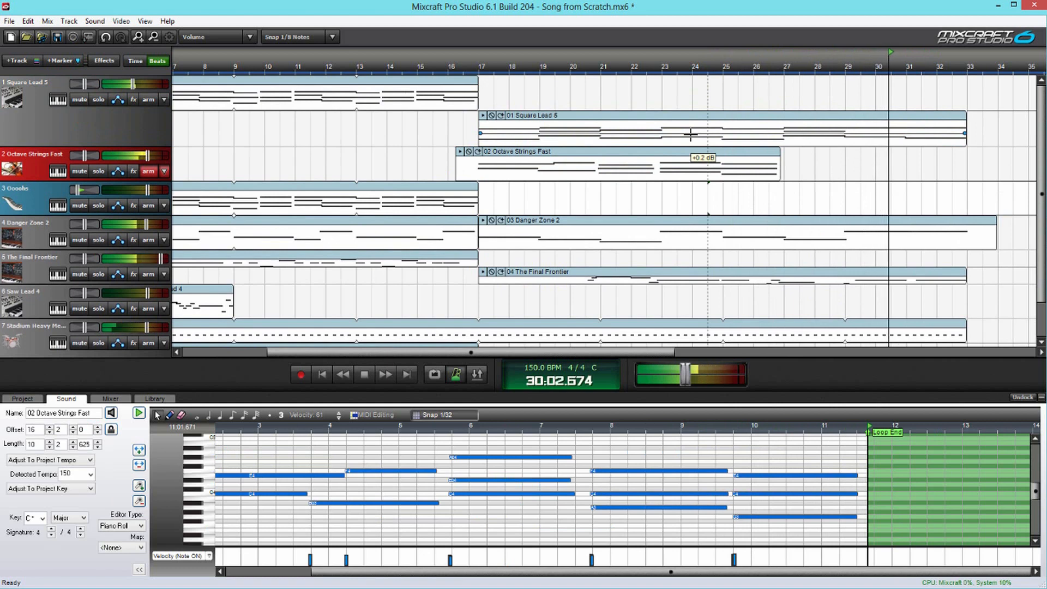
pyautogui.press('space')
# Record a new take on the Octave Strings Fast track from measure 24 to about measure 33
pyautogui.click(697, 205)
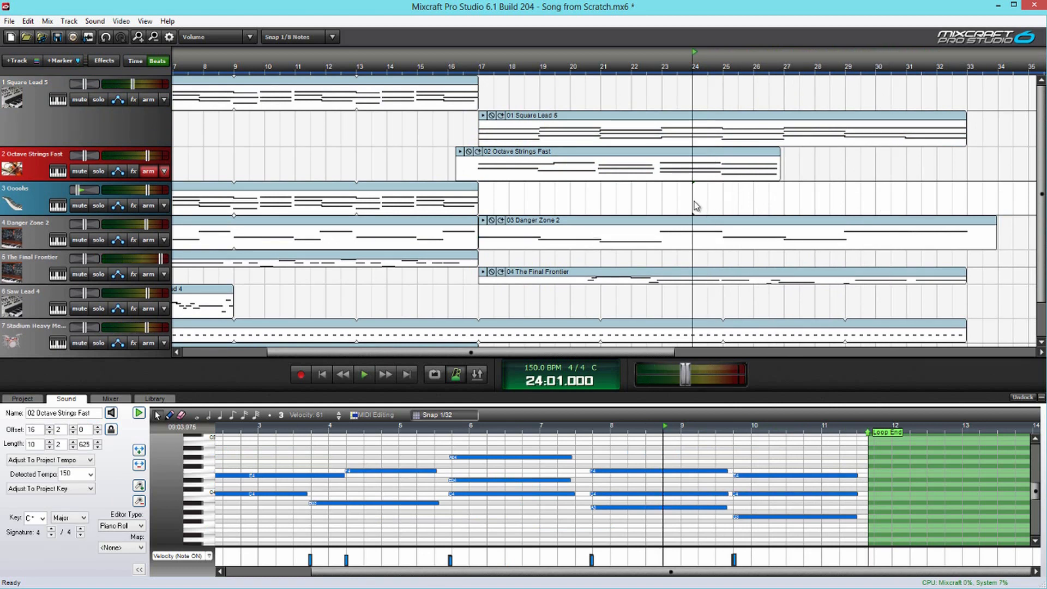
pyautogui.press('r')
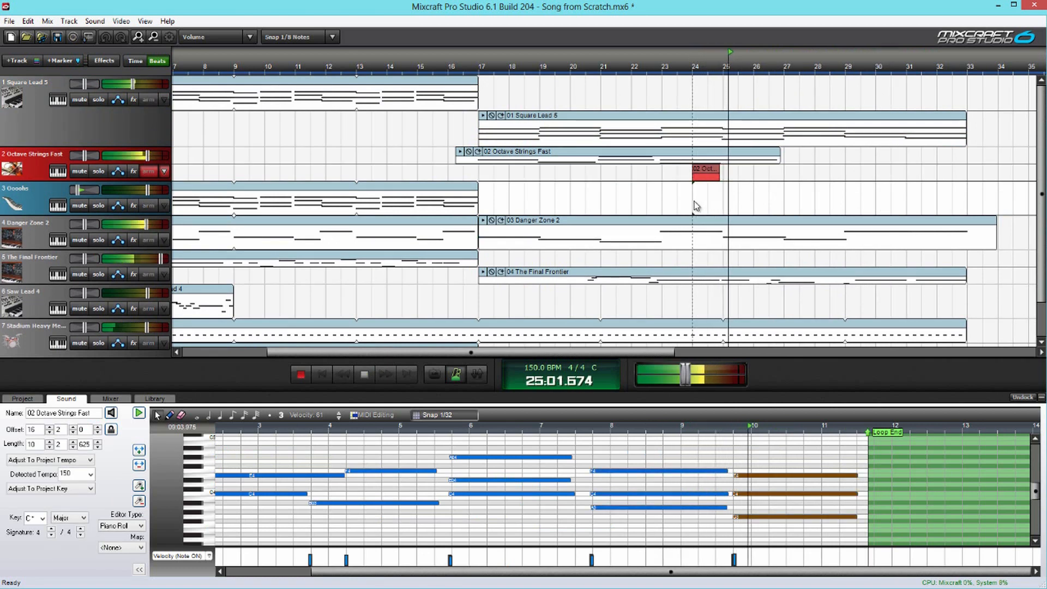
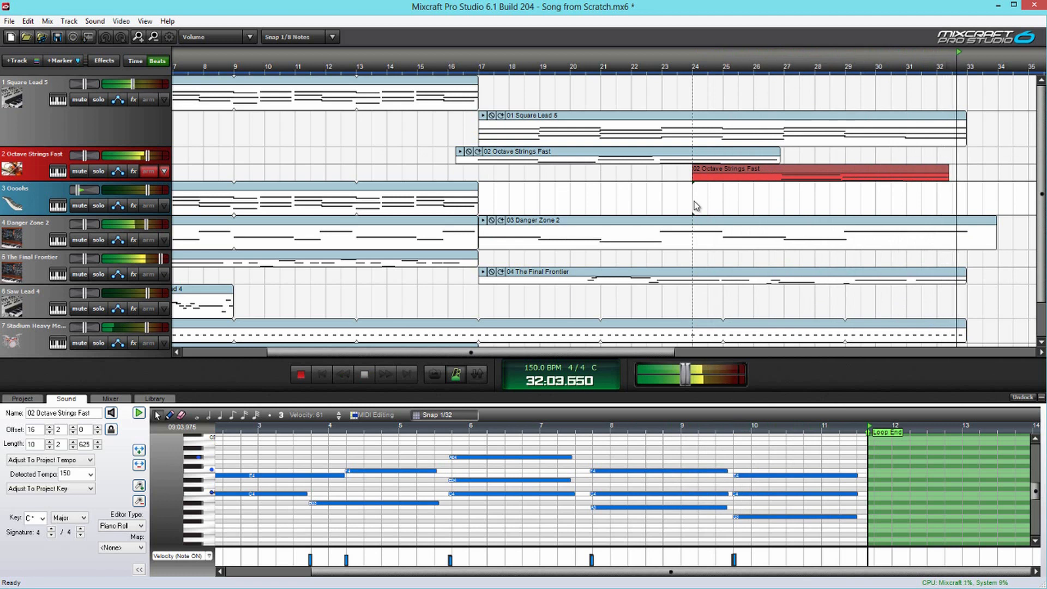
pyautogui.press('space')
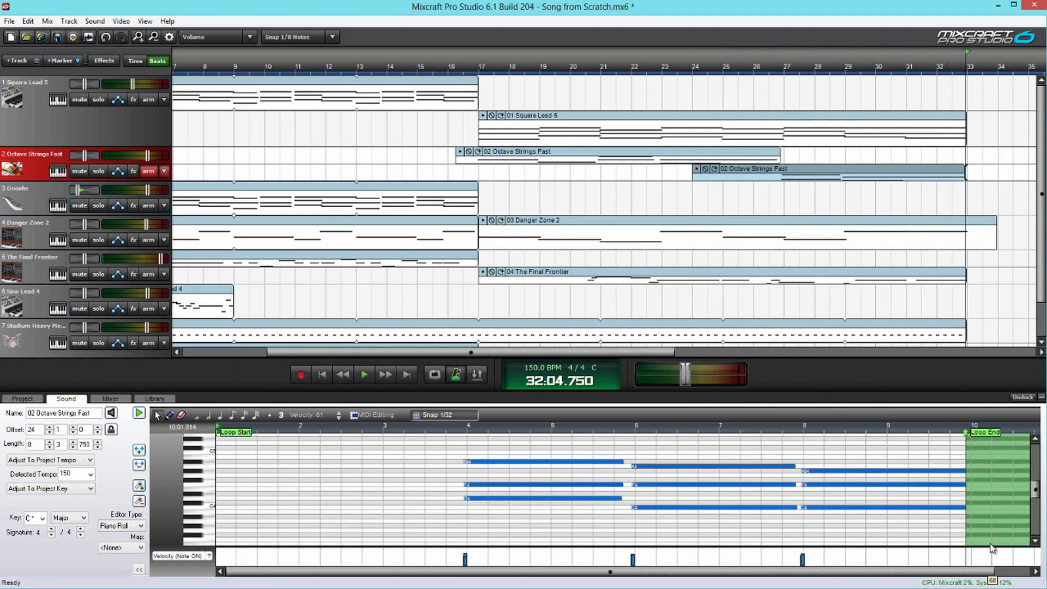
# Paste the newly recorded chords at the end of the first Octave Strings Fast clip and delete the separate recorded take
pyautogui.click(768, 162)
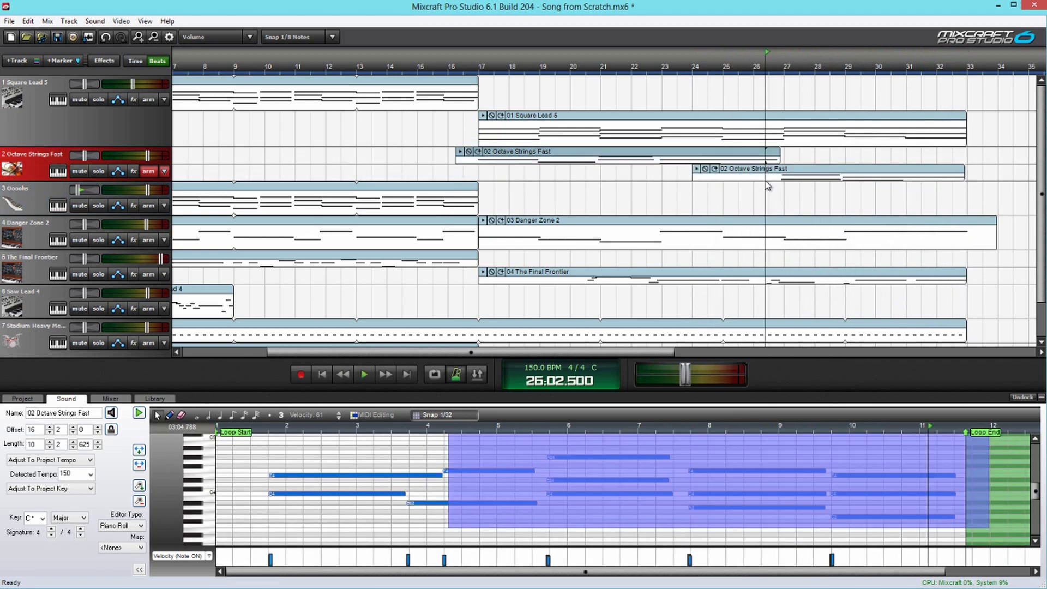
pyautogui.click(953, 460)
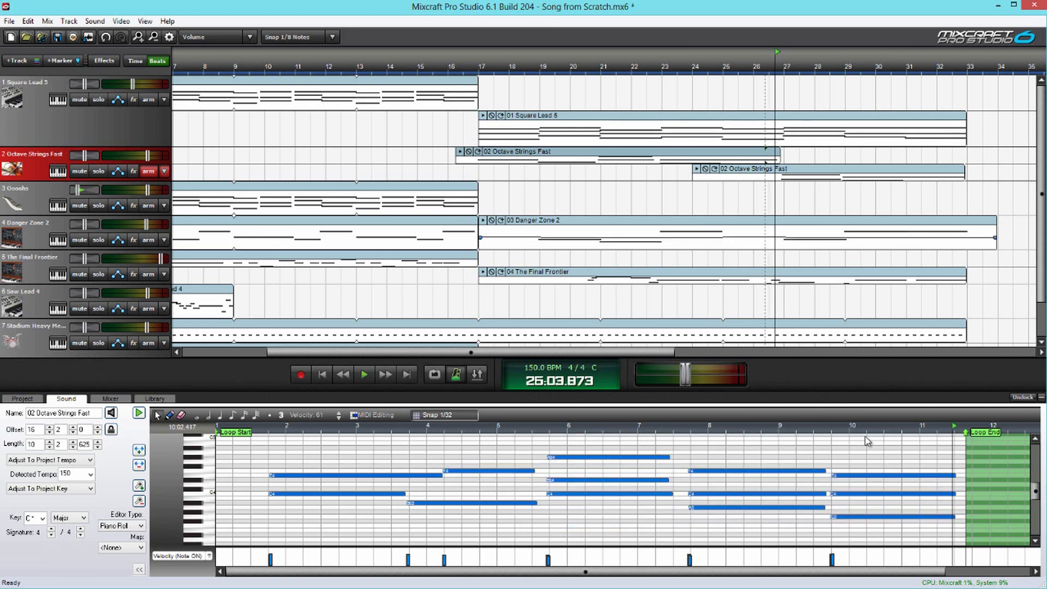
pyautogui.click(968, 477)
pyautogui.hotkey('ctrl', 'v')
pyautogui.press('space')
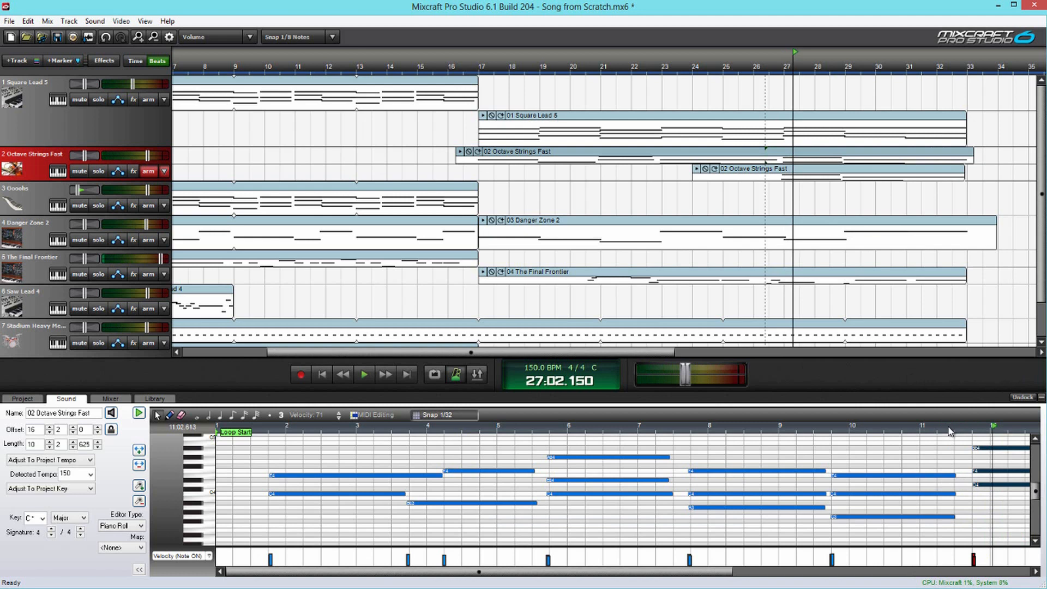
pyautogui.click(823, 169)
pyautogui.press('Delete')
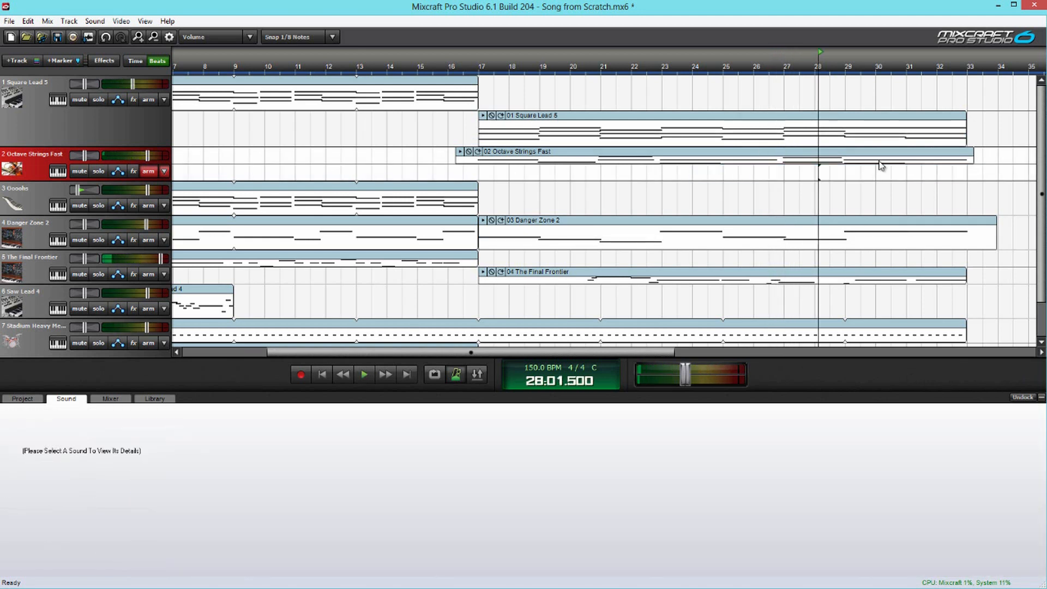
# Trim the Octave Strings Fast and 03 Danger Zone 2 clips to end at measure 33, and the strings clip to start just before measure 17
pyautogui.moveTo(976, 162); pyautogui.dragTo(967, 163)
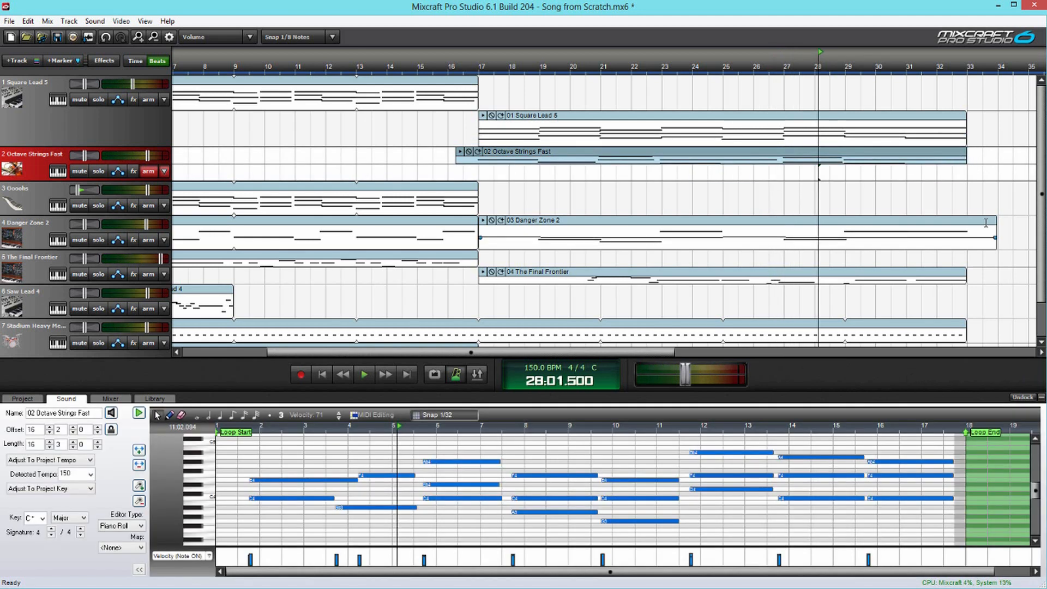
pyautogui.moveTo(996, 234); pyautogui.dragTo(965, 236)
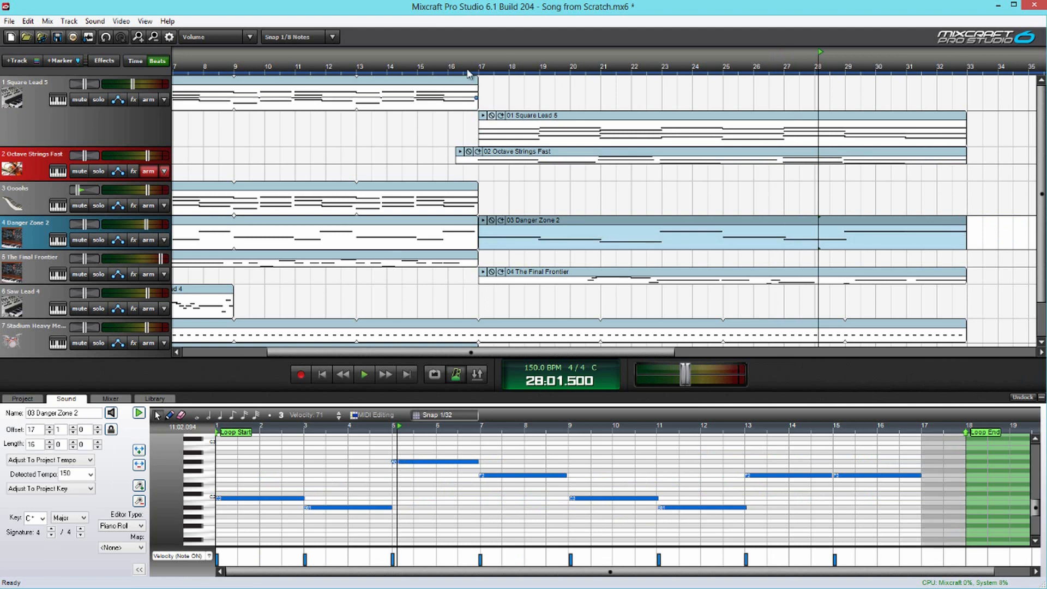
pyautogui.click(456, 67)
pyautogui.moveTo(457, 160); pyautogui.dragTo(479, 159)
pyautogui.press('space')
pyautogui.moveTo(132, 180); pyautogui.dragTo(132, 202)
pyautogui.rightClick(254, 188)
pyautogui.moveTo(298, 338)
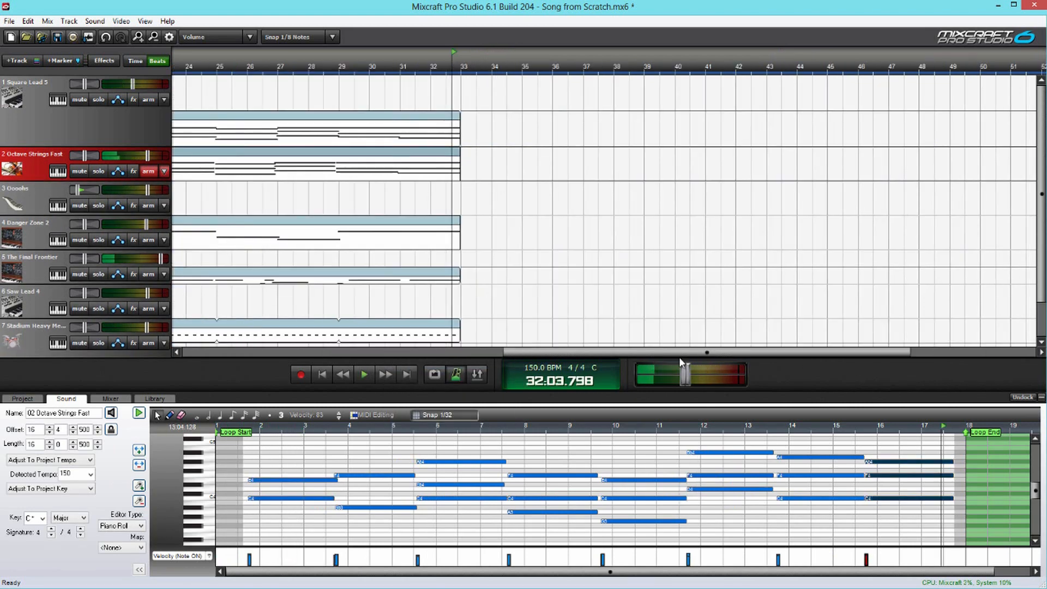
# Fit the whole arrangement in view, enlarge the timeline area slightly, and play the song from the beginning
pyautogui.scroll(-4, 568, 245)
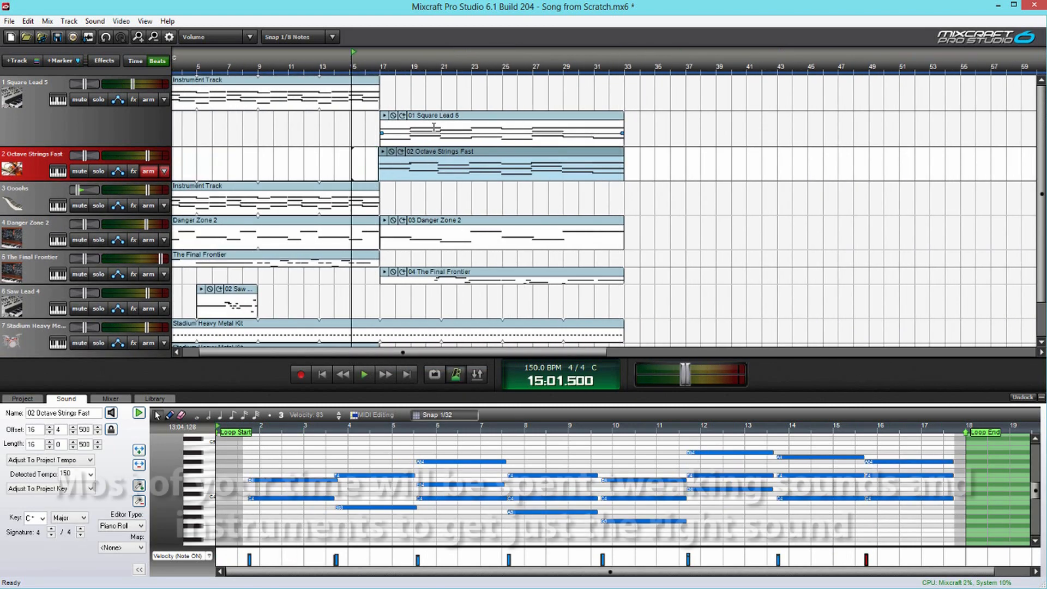
pyautogui.scroll(-3, 448, 338)
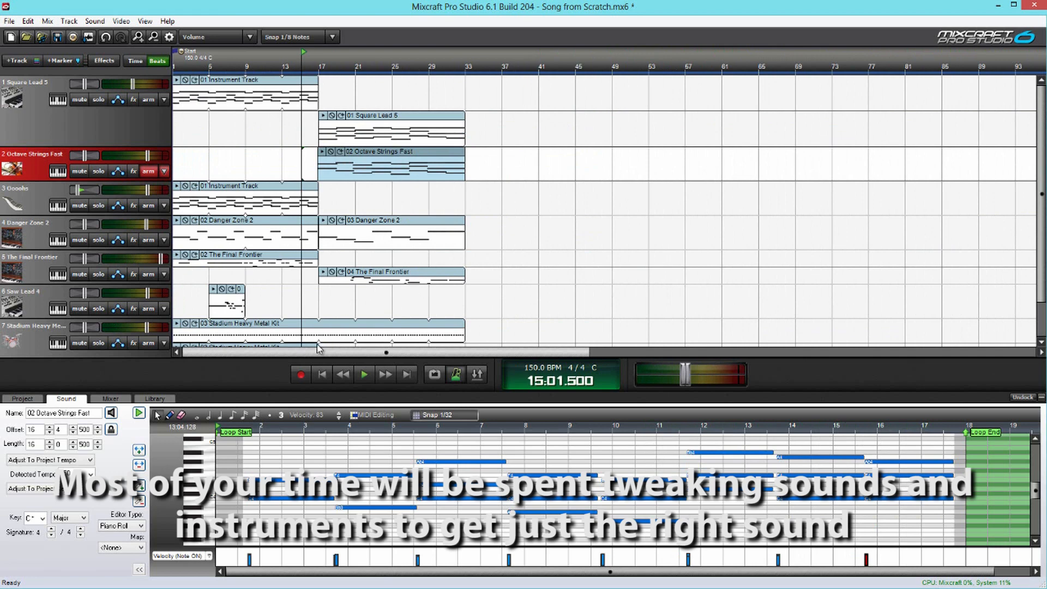
pyautogui.moveTo(271, 358); pyautogui.dragTo(264, 391)
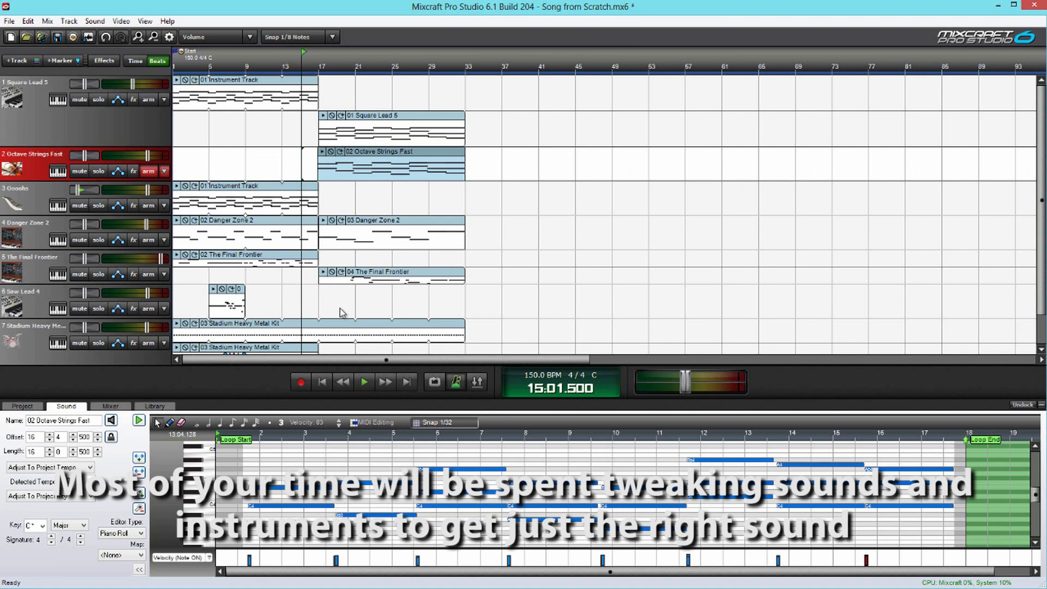
pyautogui.click(322, 383)
pyautogui.press('space')
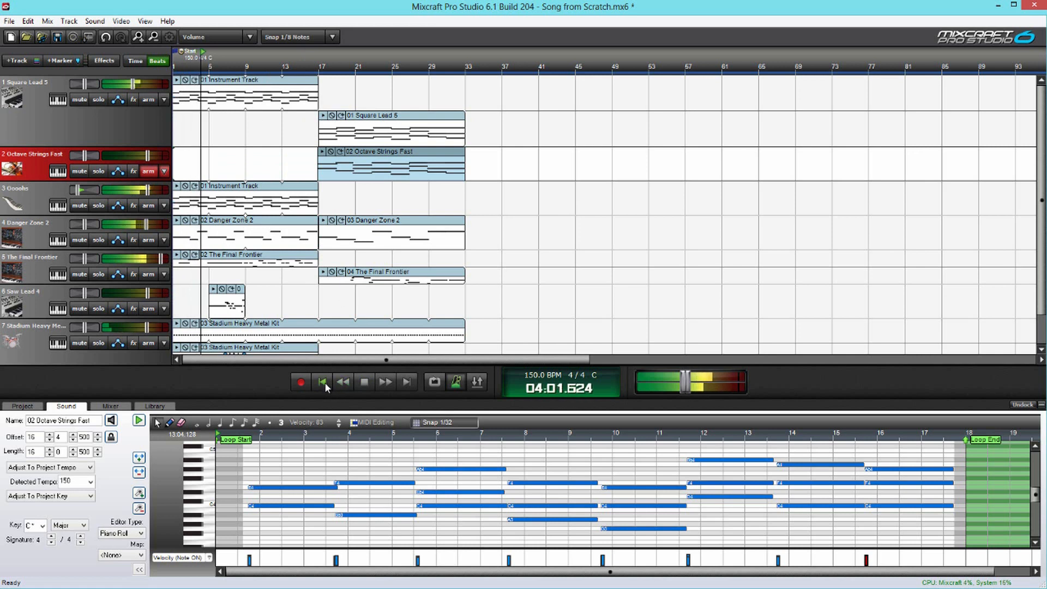
# Make The Final Frontier track taller, raise the volume envelope point near measure 9 in its first clip, and stop playback
pyautogui.scroll(-1, 61, 336)
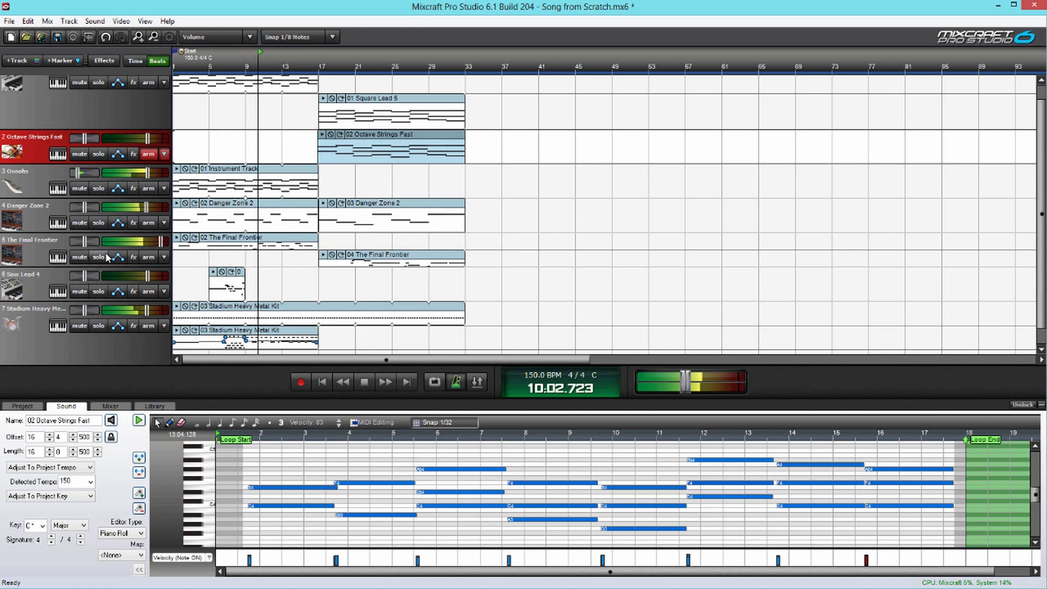
pyautogui.click(153, 245)
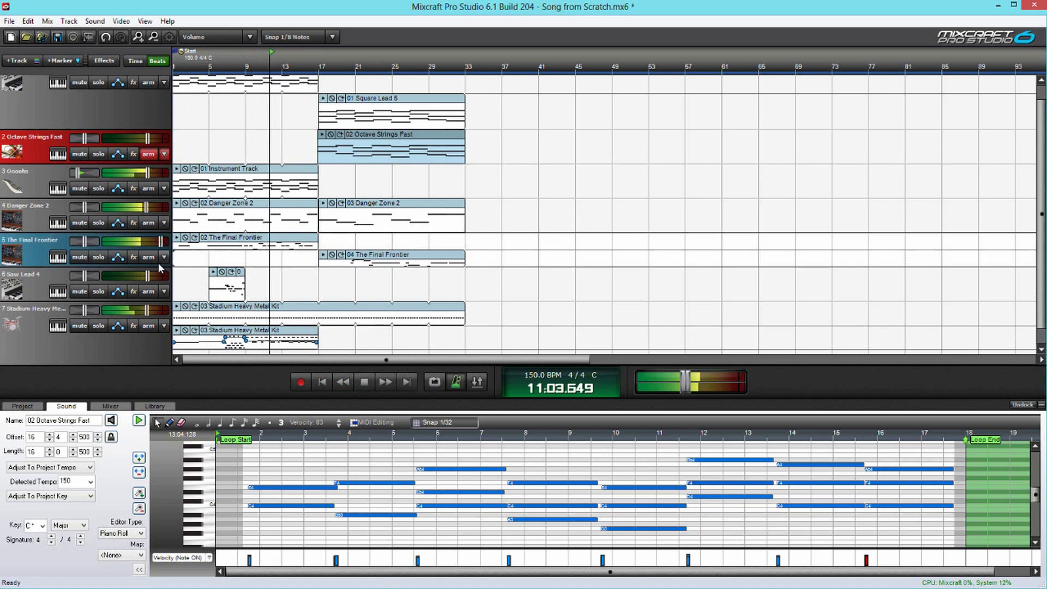
pyautogui.moveTo(162, 285); pyautogui.dragTo(162, 290)
pyautogui.moveTo(242, 252); pyautogui.dragTo(243, 247)
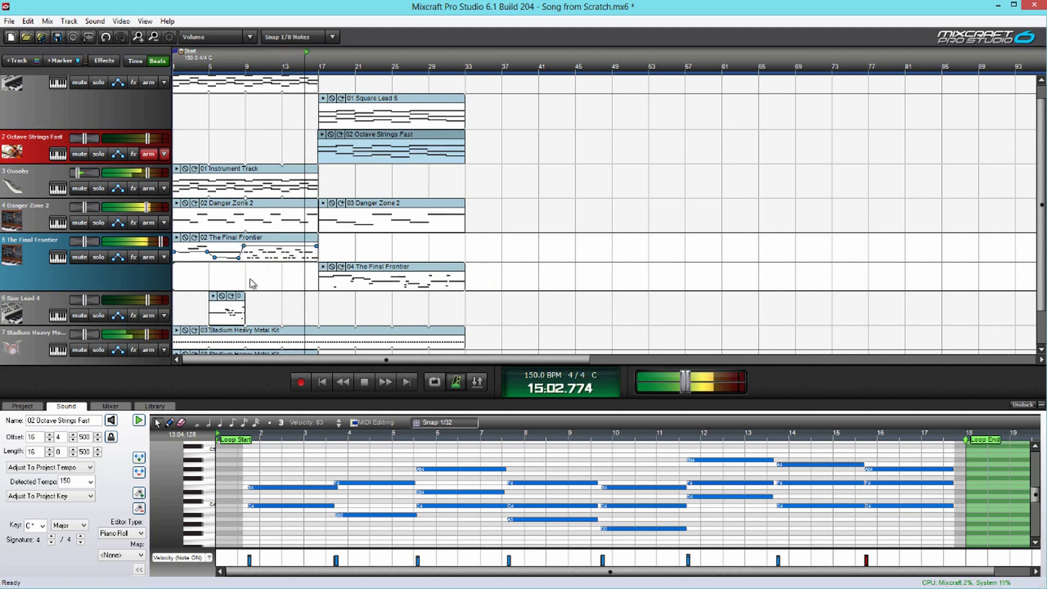
pyautogui.press('space')
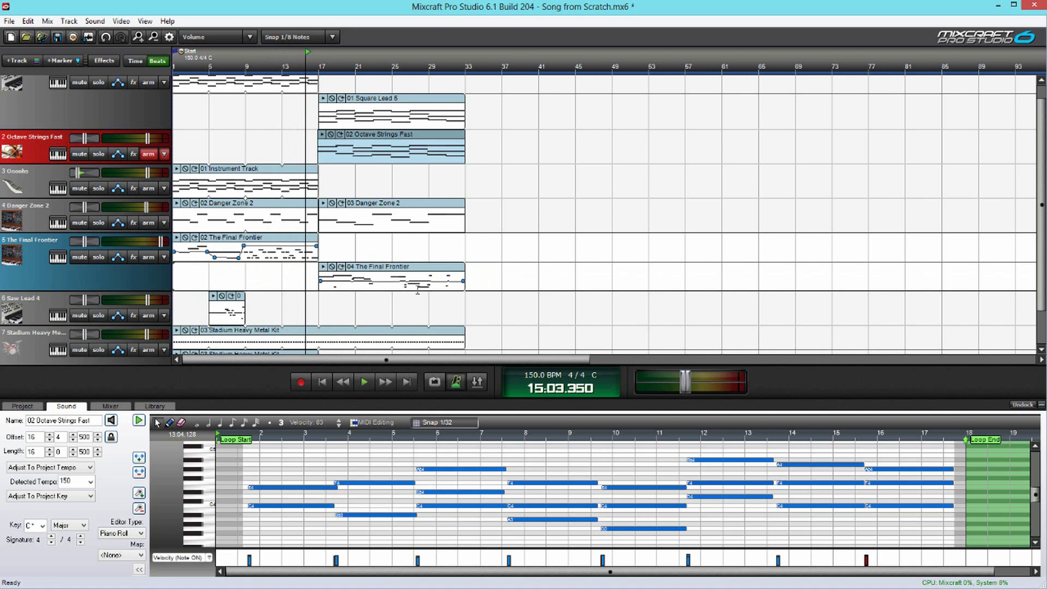
# Play the transition into measure 17 and move all second-section clips to start at measure 25
pyautogui.press('space')
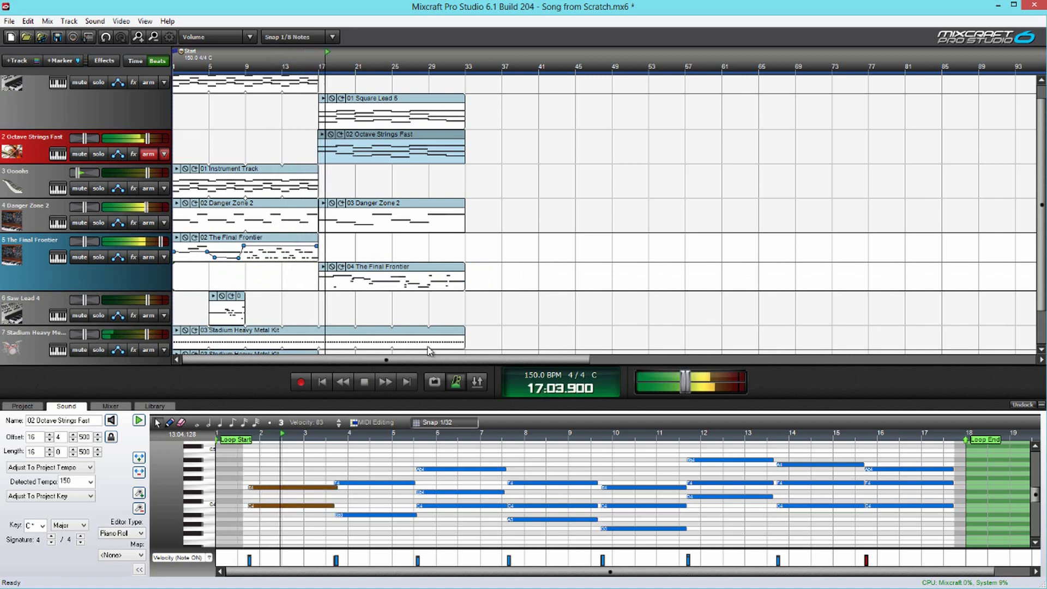
pyautogui.press('space')
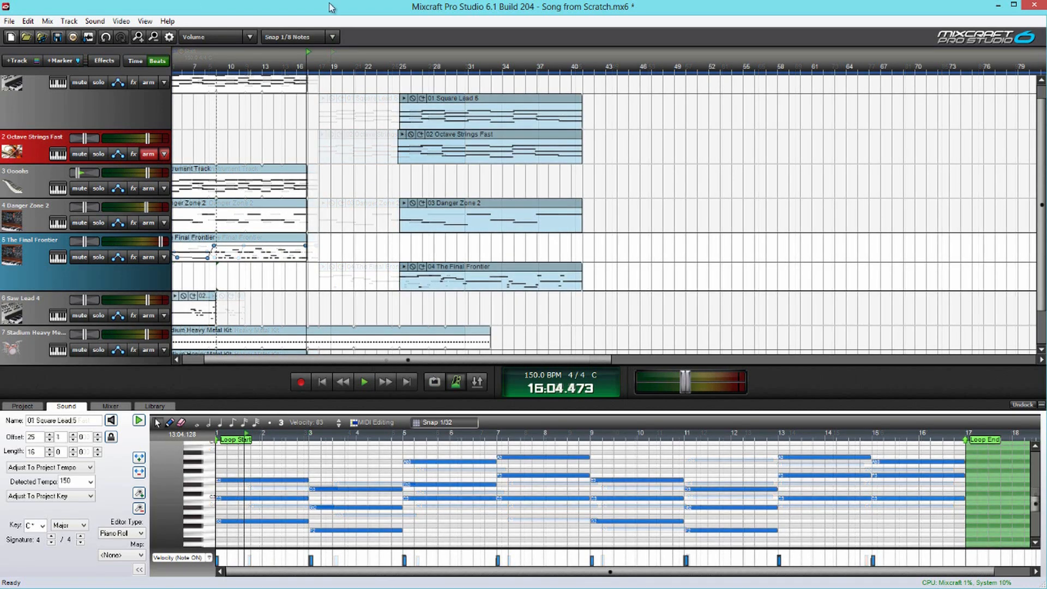
pyautogui.scroll(1, 183, 92)
pyautogui.scroll(-2, 183, 93)
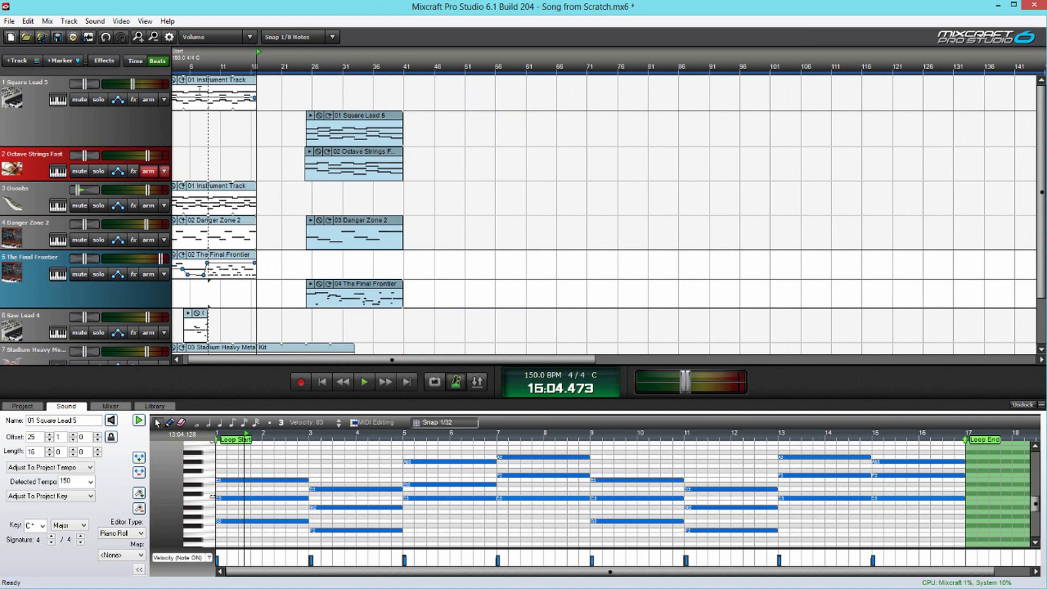
# Extend the first-section clips of Square Lead 5, Ooohs and Danger Zone 2 to end at measure 25
pyautogui.scroll(2, 192, 128)
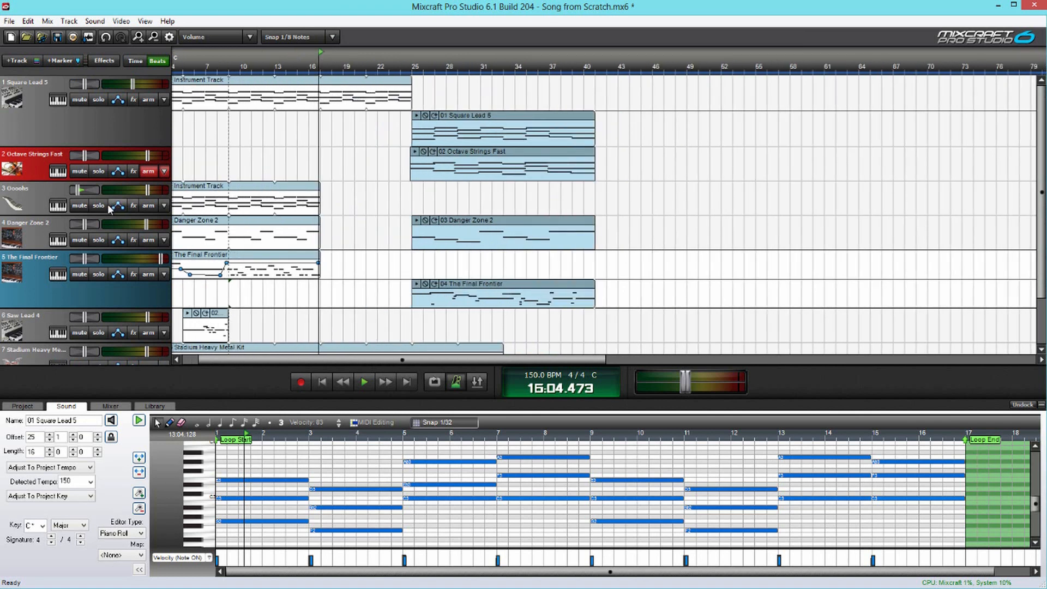
pyautogui.scroll(-2, 111, 208)
pyautogui.moveTo(316, 363); pyautogui.dragTo(182, 234)
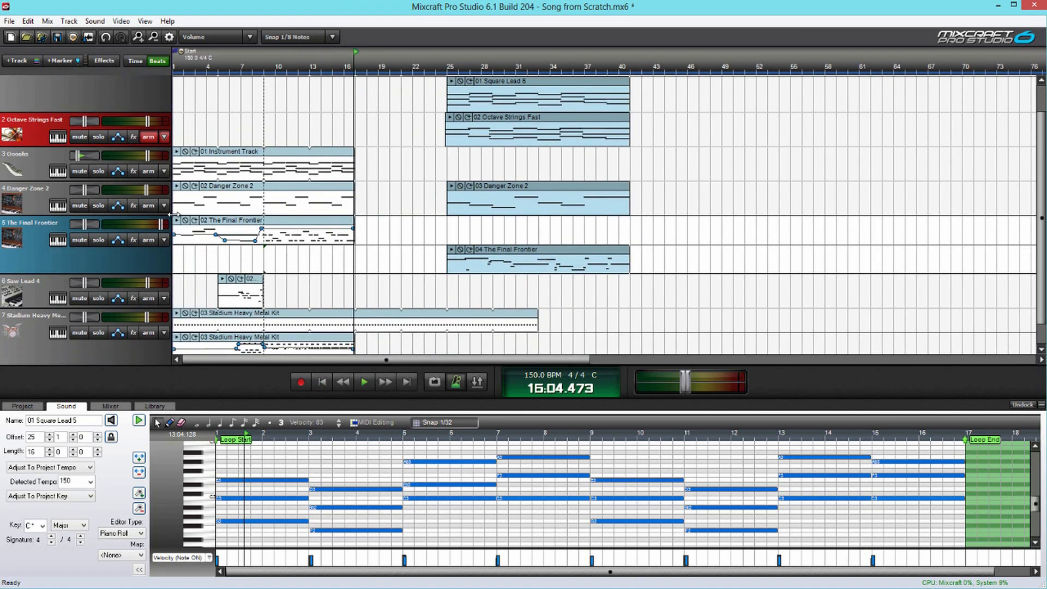
pyautogui.click(195, 186)
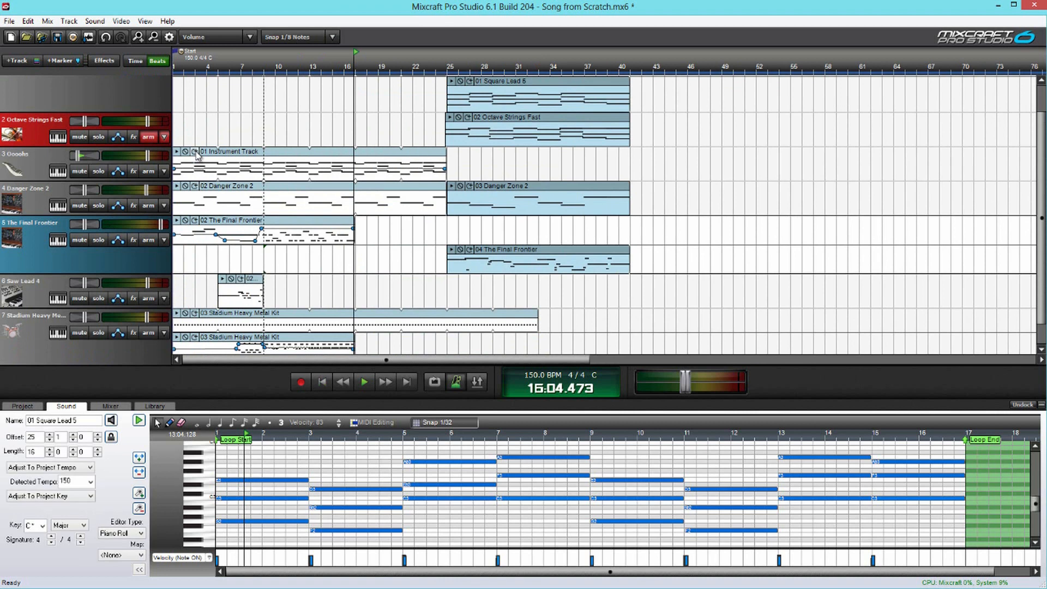
# Copy the notes from measures 9 to 17 of the first The Final Frontier clip and paste them at measure 17
pyautogui.click(295, 68)
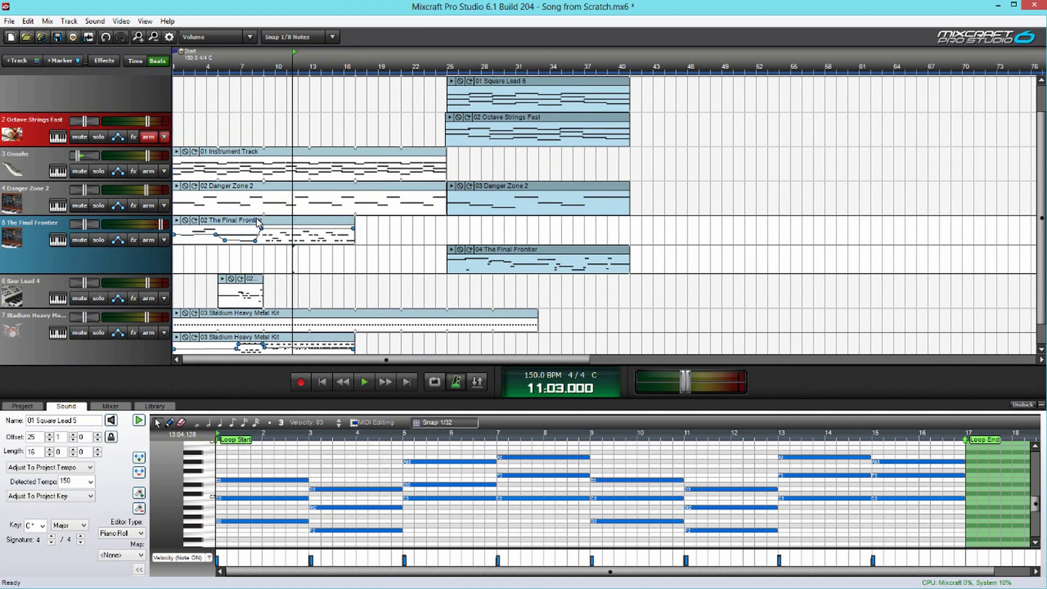
pyautogui.click(260, 205)
pyautogui.click(260, 232)
pyautogui.click(821, 469)
pyautogui.press('space')
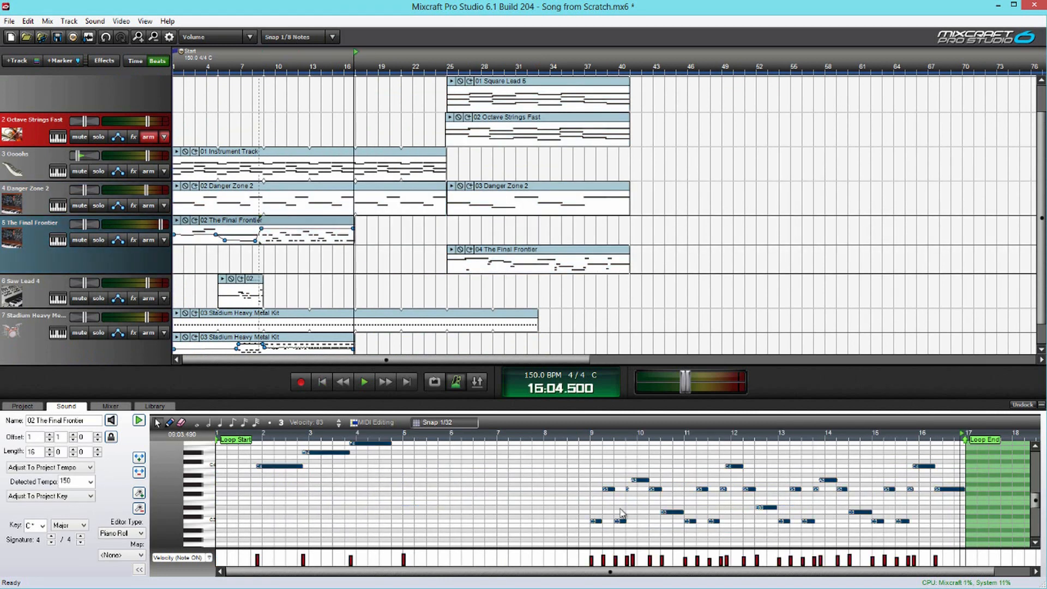
pyautogui.moveTo(592, 534); pyautogui.dragTo(968, 472)
pyautogui.hotkey('ctrl', 'c')
pyautogui.scroll(3, 974, 474)
pyautogui.click(948, 496)
pyautogui.hotkey('ctrl', 'v')
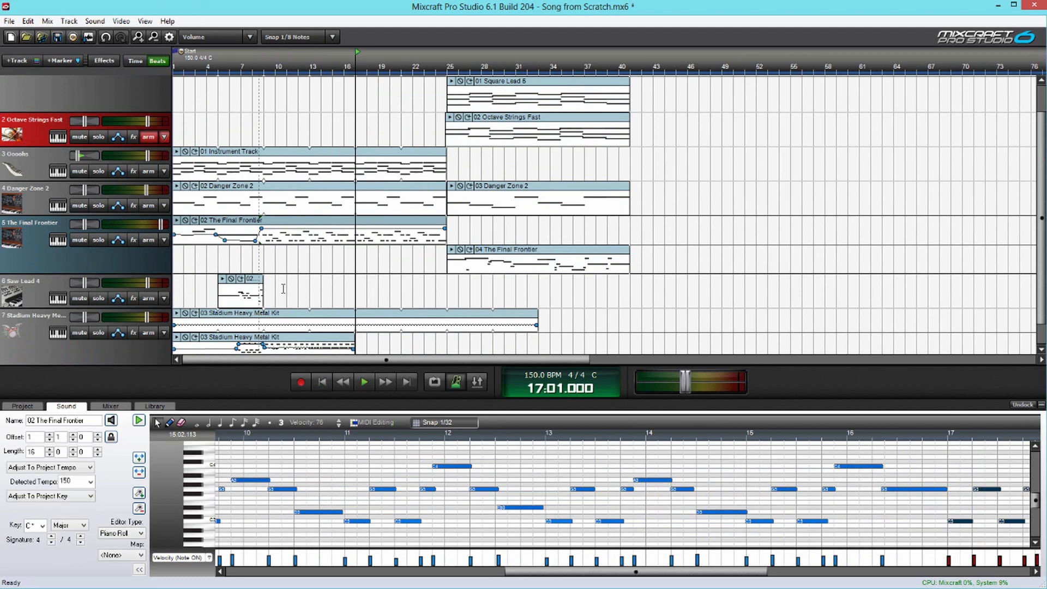
# Extend the upper Stadium Heavy Metal Kit clip to measure 41 and play the song from about measure 8
pyautogui.click(258, 66)
pyautogui.press('space')
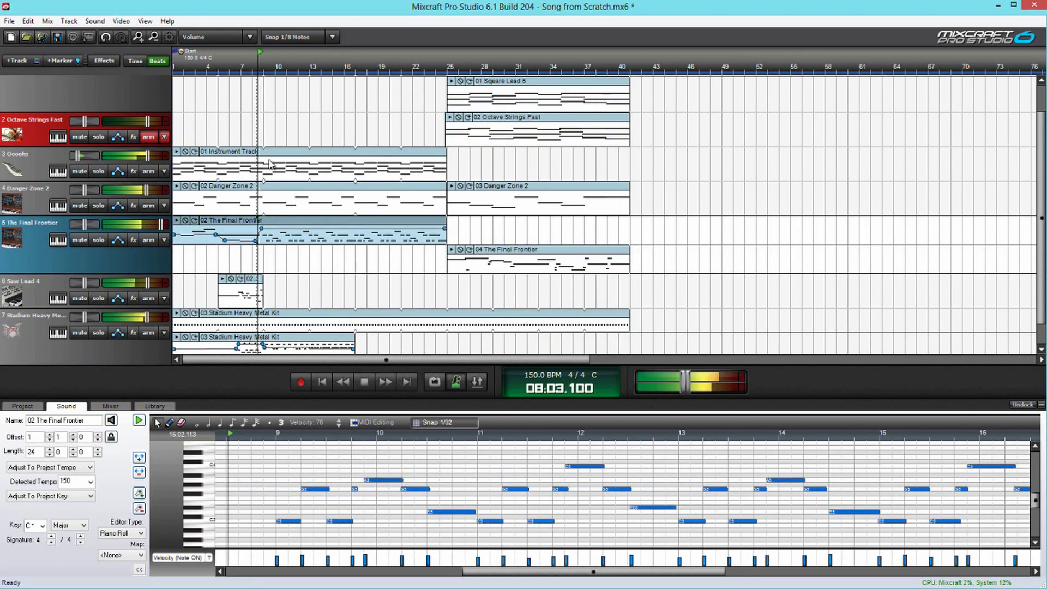
# Stop playback, copy the drum notes from measures 9 to 17 of the lower Stadium Heavy Metal Kit clip and paste them at measure 17
pyautogui.click(349, 341)
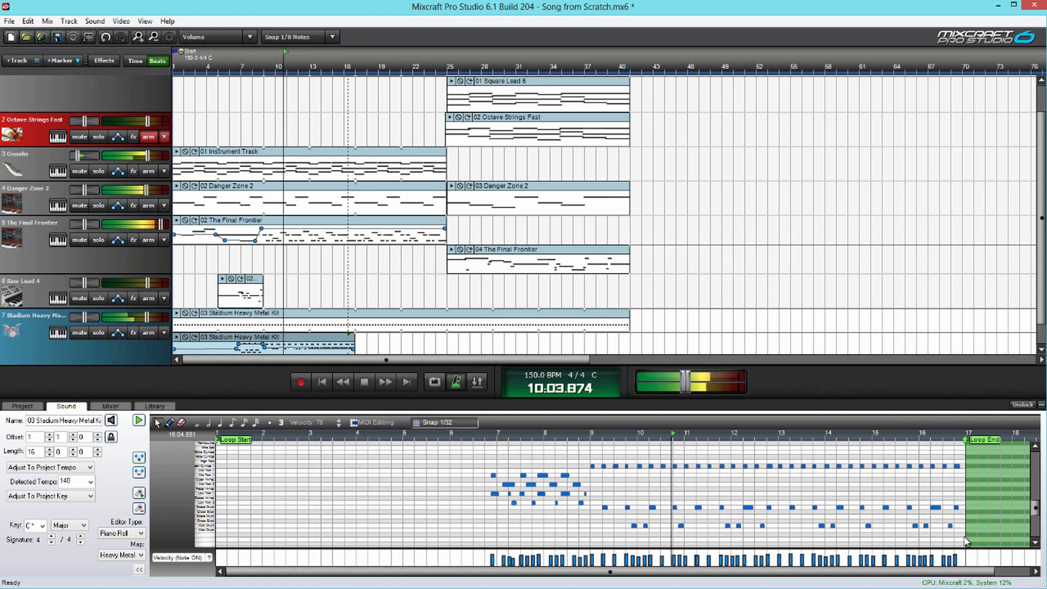
pyautogui.press('space')
pyautogui.moveTo(966, 542); pyautogui.dragTo(591, 447)
pyautogui.hotkey('ctrl', 'c')
pyautogui.click(969, 489)
pyautogui.hotkey('ctrl', 'v')
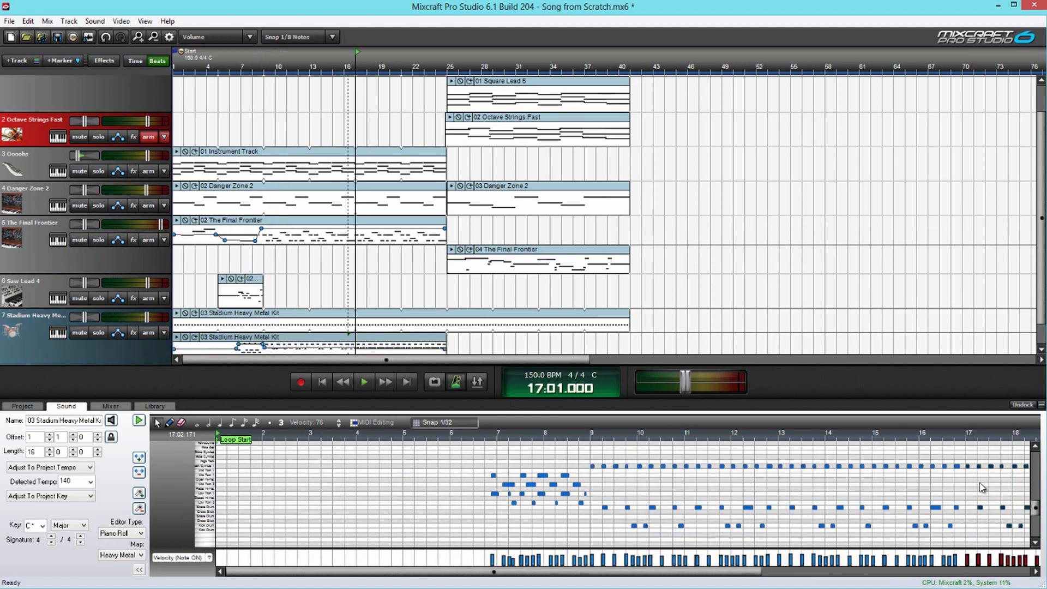
# Play the arrangement from about measure 12 to measure 17 to check the extended first section
pyautogui.click(299, 76)
pyautogui.press('space')
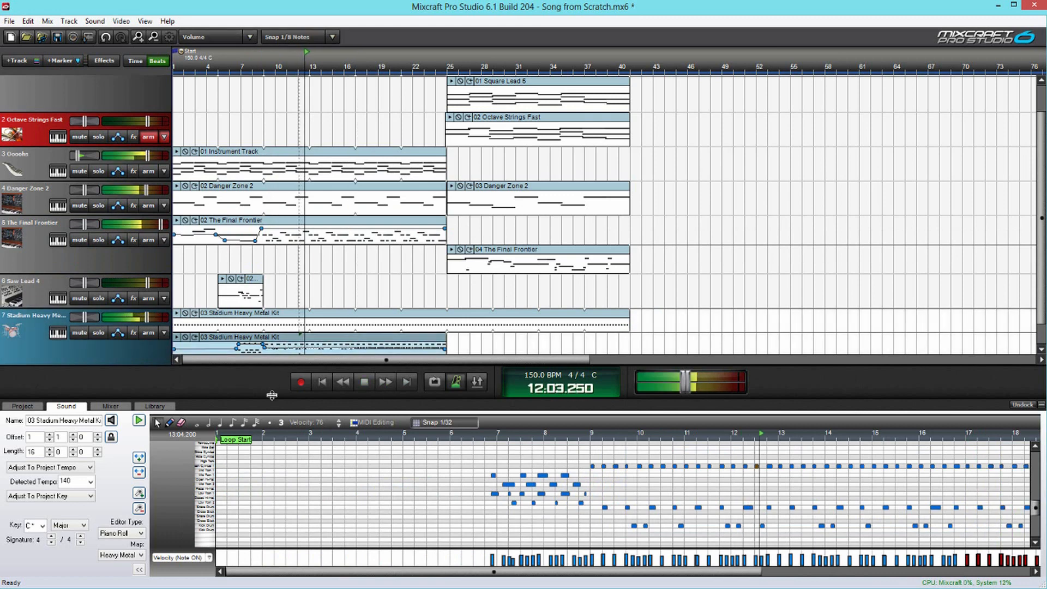
pyautogui.scroll(-1, 108, 290)
pyautogui.scroll(2, 108, 291)
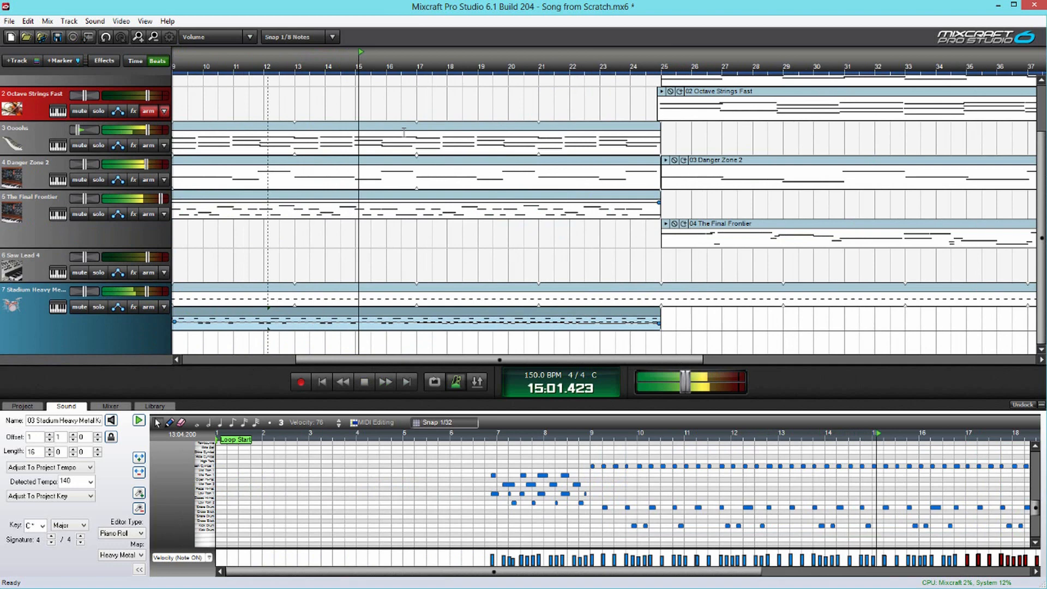
pyautogui.scroll(-2, 103, 292)
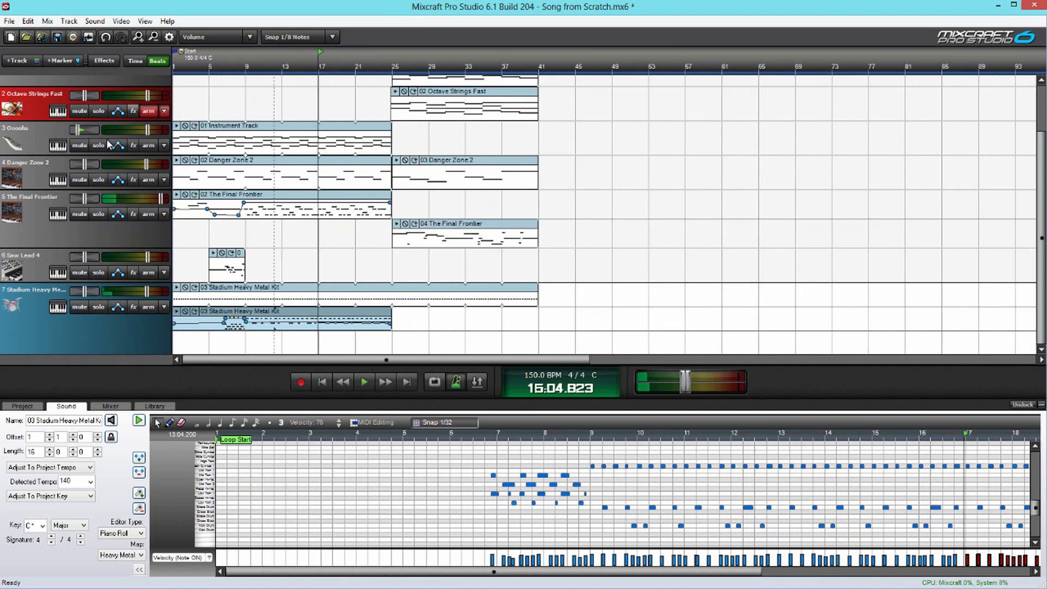
# Add an Organ Vox 1 voice track with a chord clip from measure 17 to 25, and unsolo the track
pyautogui.scroll(3, 30, 143)
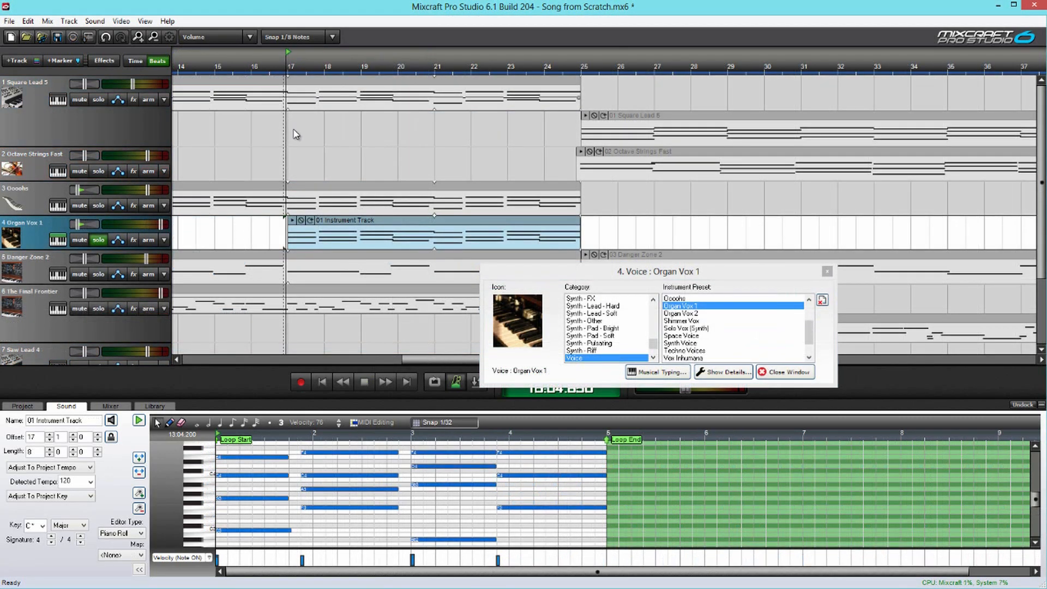
pyautogui.click(98, 240)
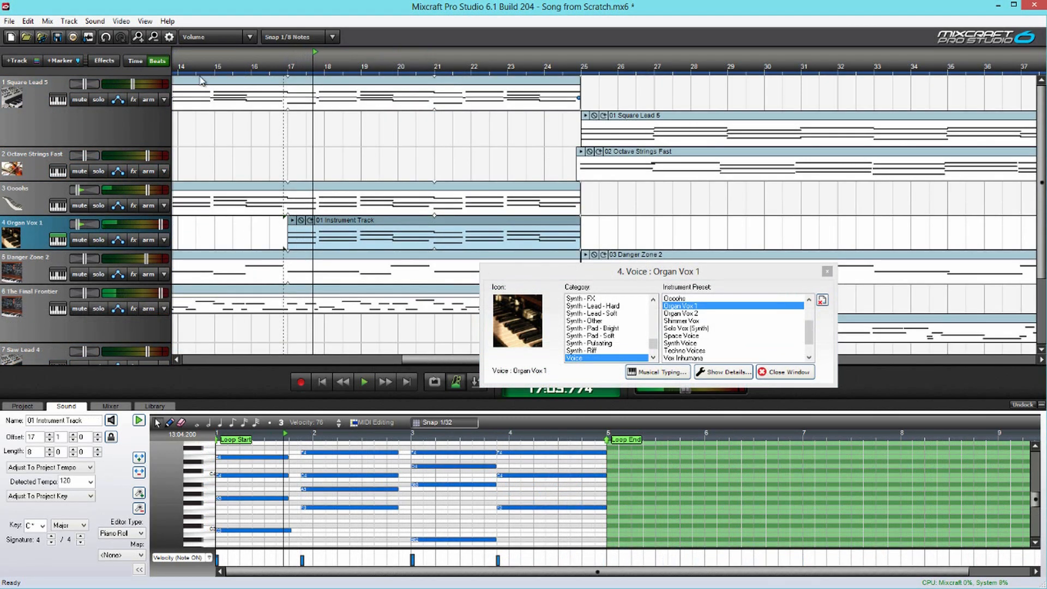
# Lower the Organ Vox 1 track's volume slightly while the section plays and close its instrument preset window
pyautogui.scroll(-2, 282, 136)
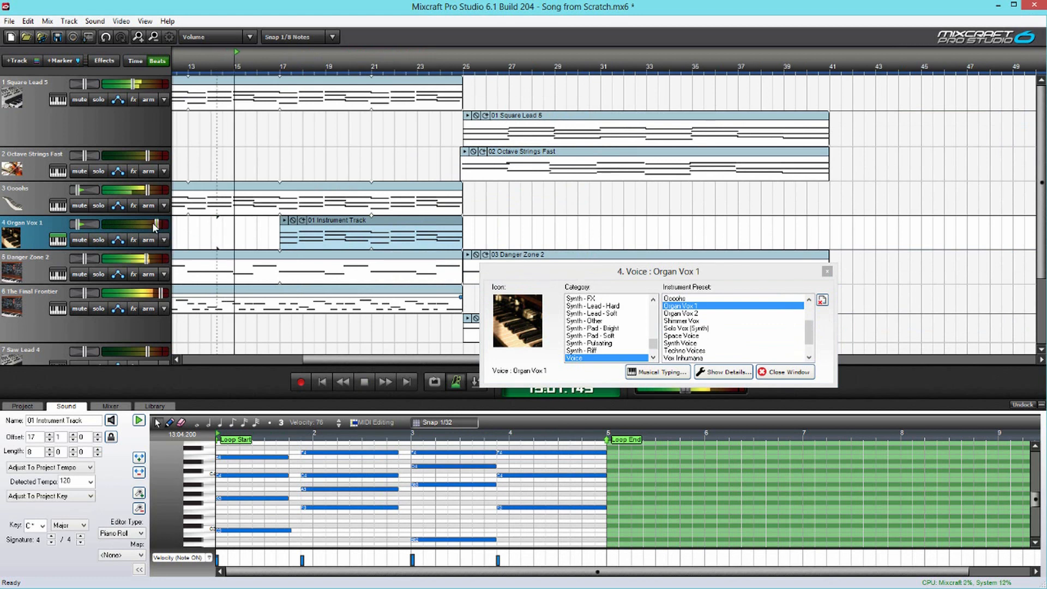
pyautogui.scroll(-1, 73, 202)
pyautogui.scroll(-1, 70, 200)
pyautogui.scroll(-1, 245, 217)
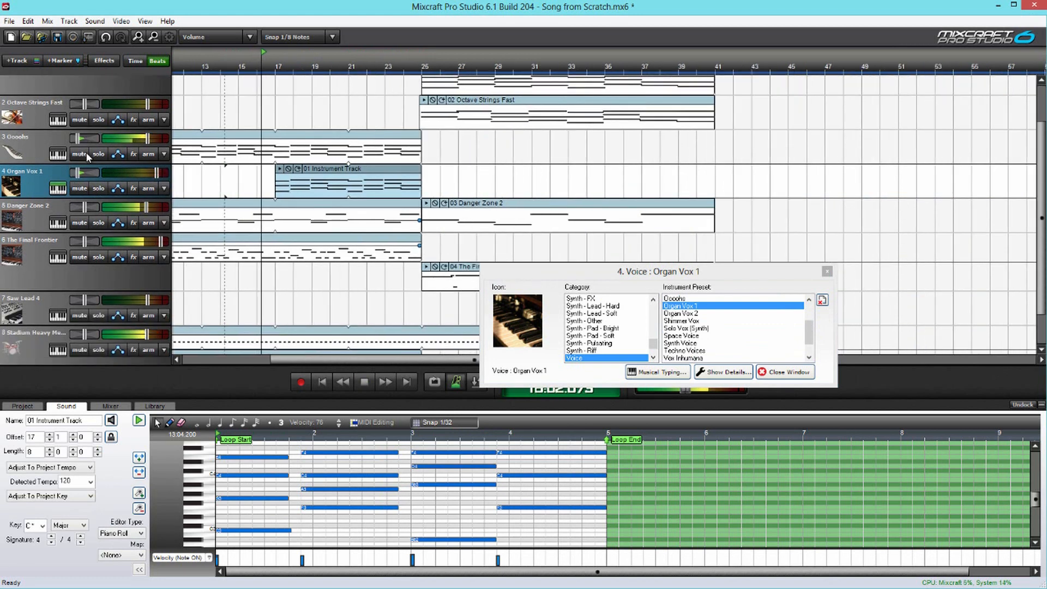
pyautogui.moveTo(156, 176); pyautogui.dragTo(146, 176)
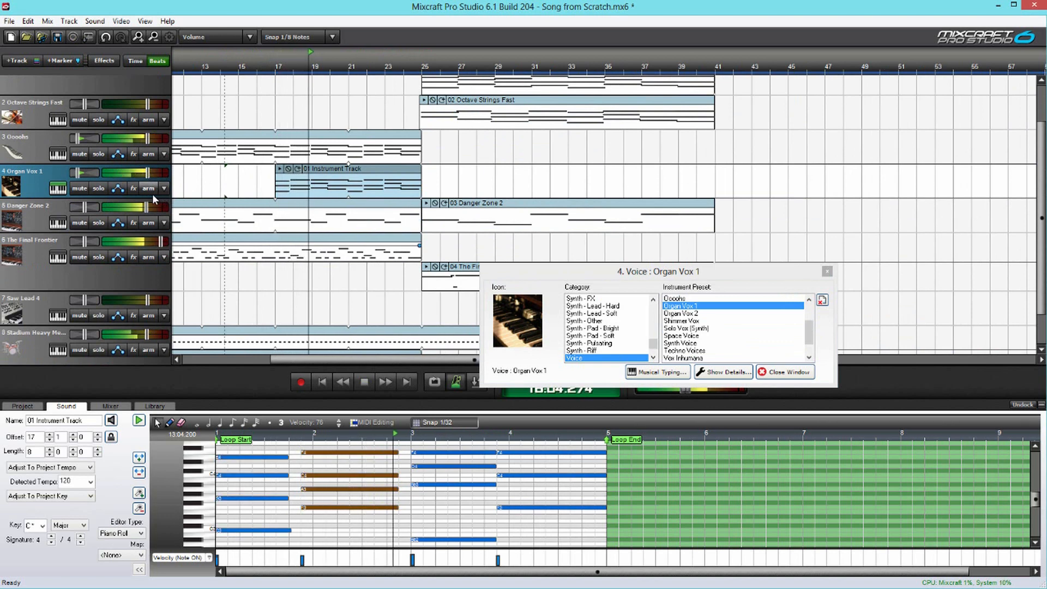
pyautogui.scroll(-2, 412, 226)
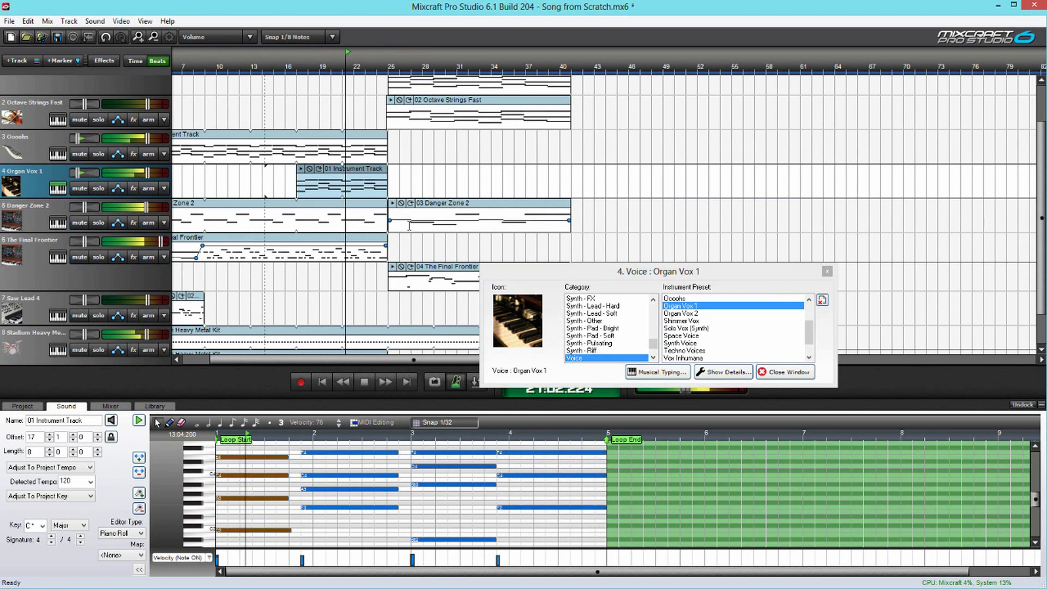
pyautogui.click(827, 272)
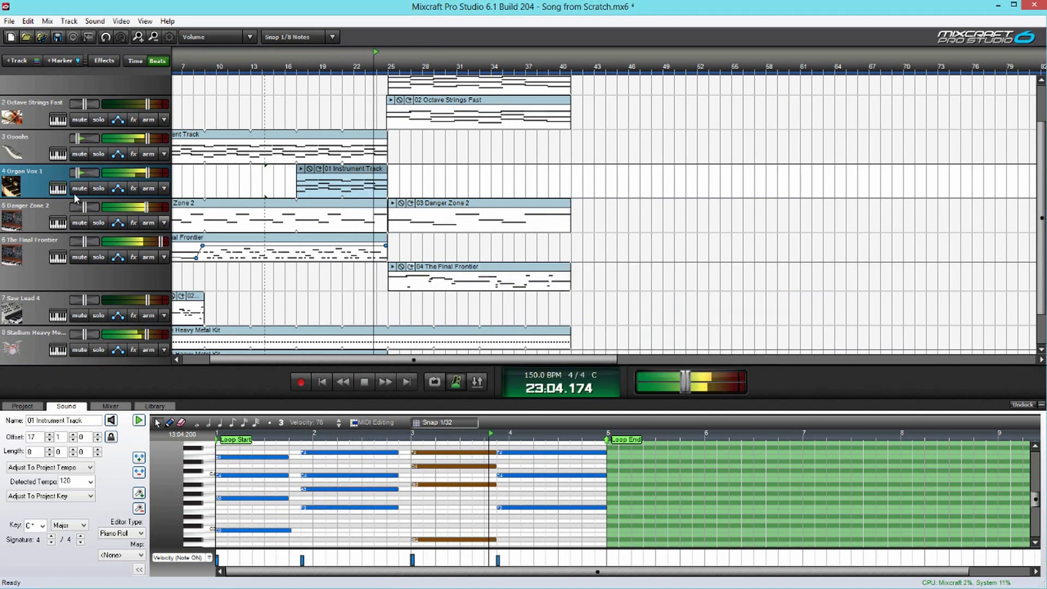
# Adjust the end of the lower Stadium Heavy Metal Kit clip near measure 25 and duplicate the second-section clips from measure 41 to 57
pyautogui.scroll(-2, 87, 247)
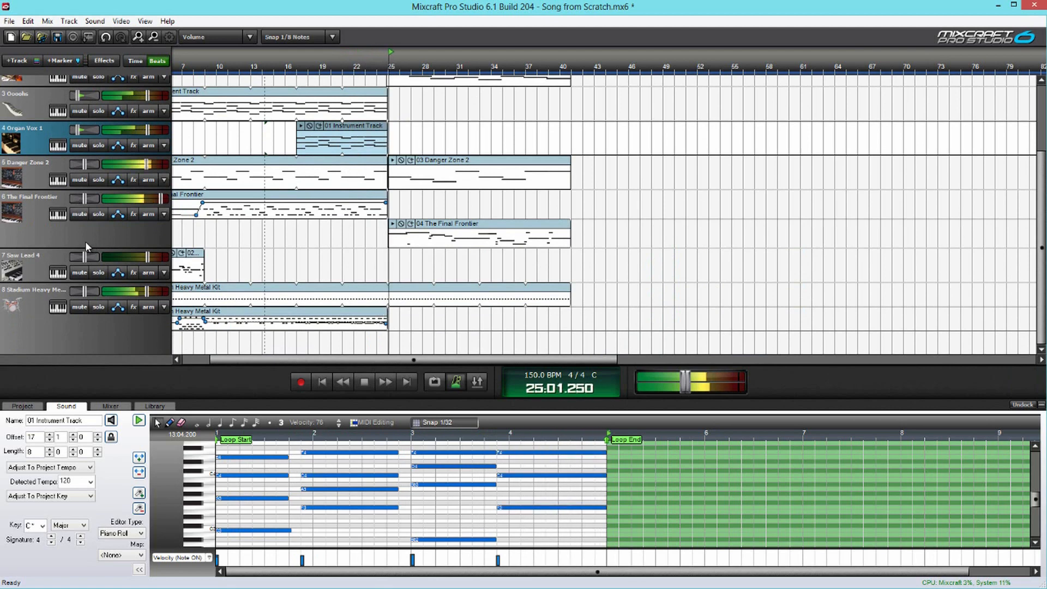
pyautogui.scroll(5, 371, 317)
pyautogui.click(349, 321)
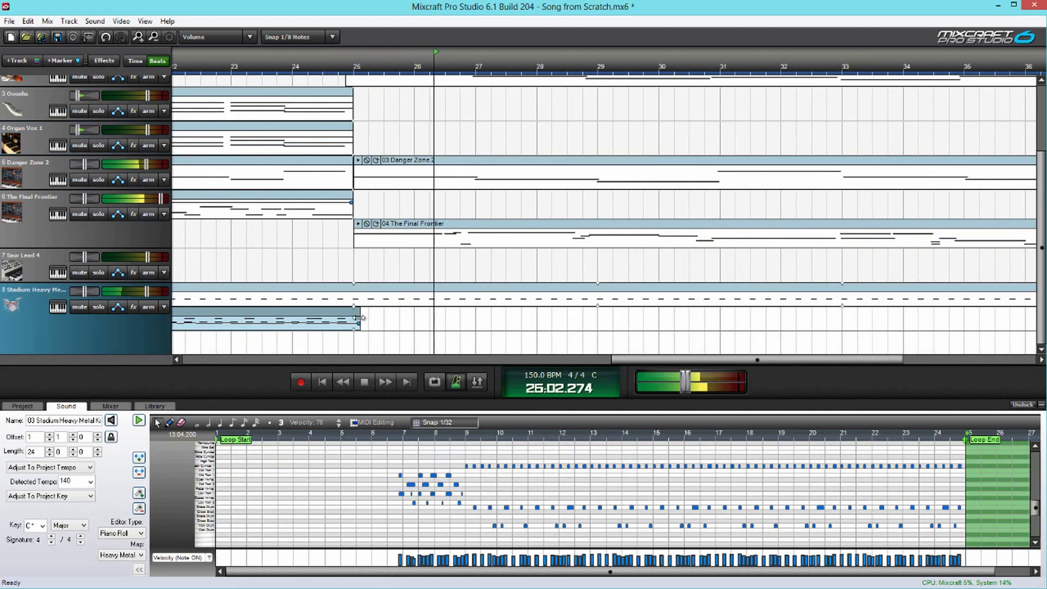
pyautogui.press('space')
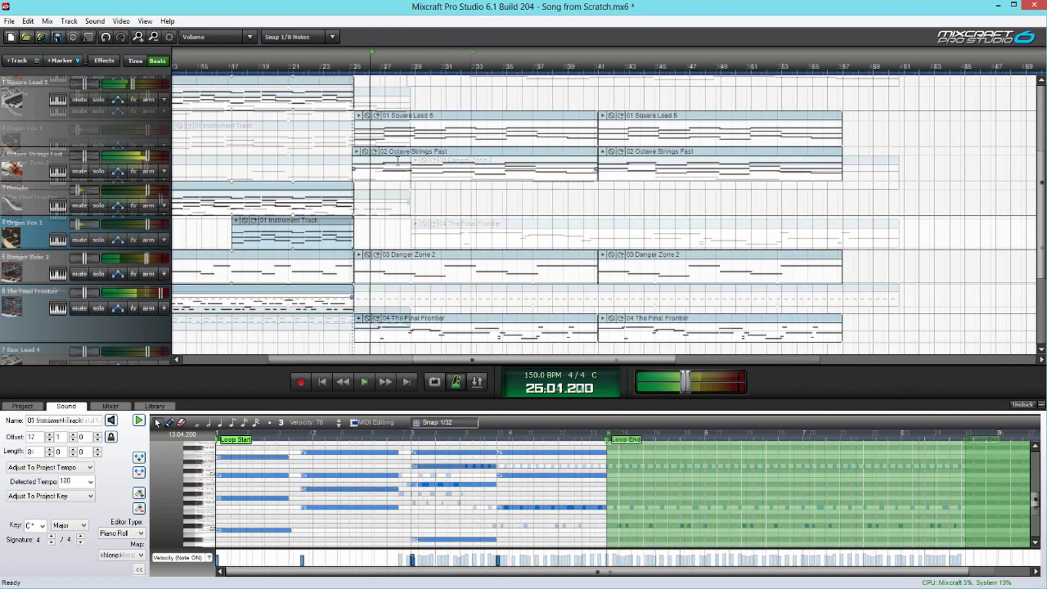
# Copy the first Octave Strings Fast clip onto the Organ Vox 1 track at measure 25
pyautogui.click(400, 168)
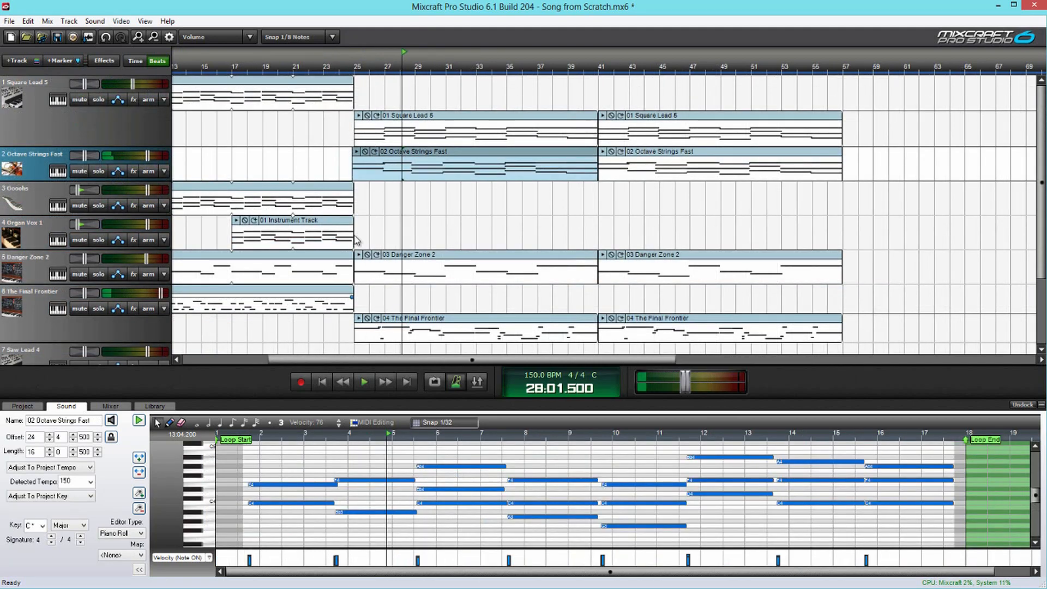
pyautogui.click(357, 240)
pyautogui.hotkey('ctrl', 'v')
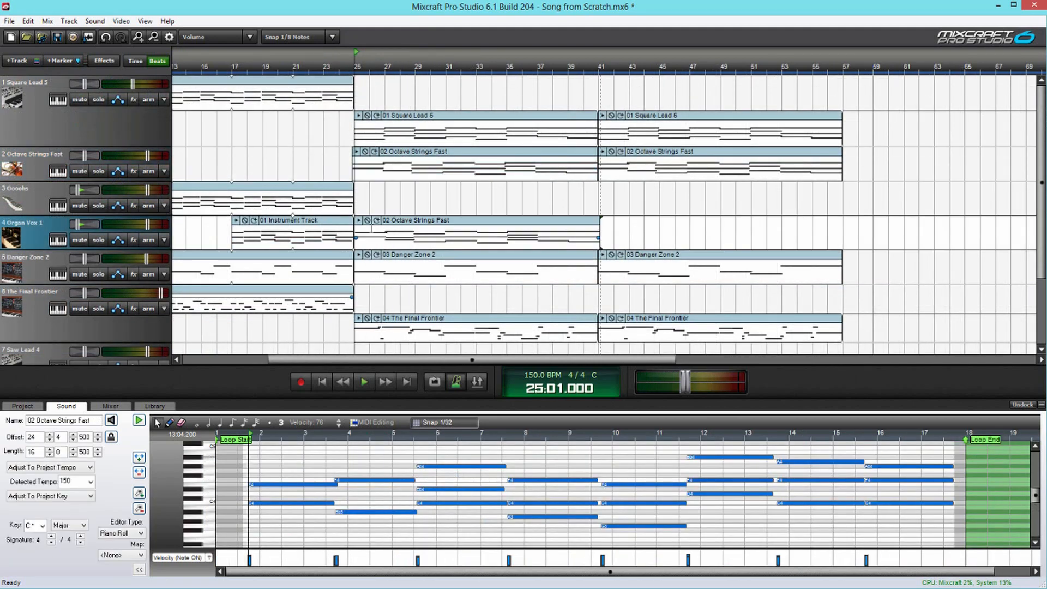
# Align the copied strings clip on the Organ Vox 1 track to start just before measure 25 and end at measure 41 during playback
pyautogui.press('space')
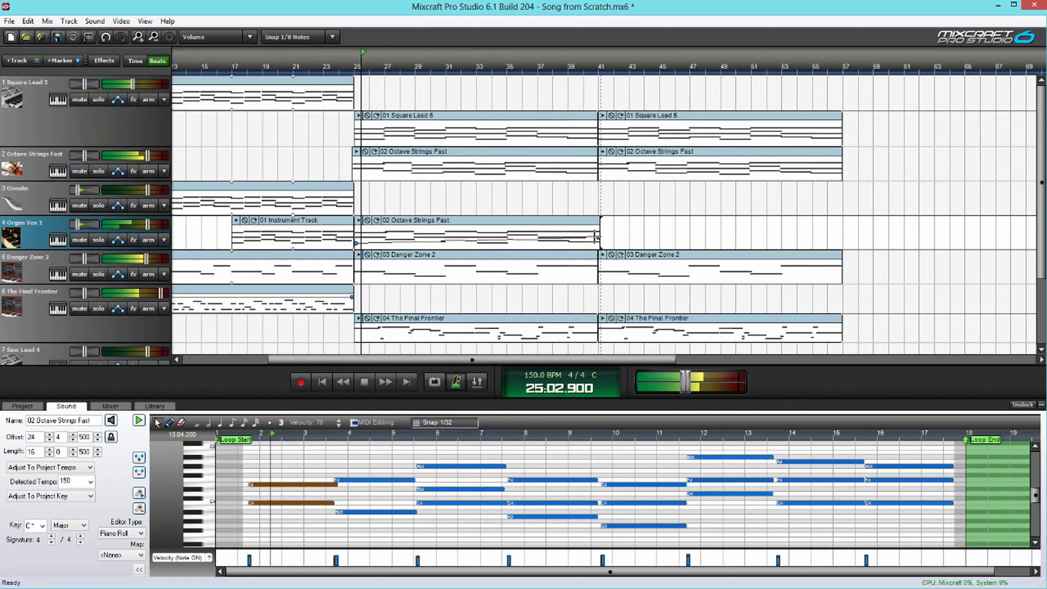
pyautogui.scroll(2, 376, 228)
pyautogui.scroll(1, 376, 228)
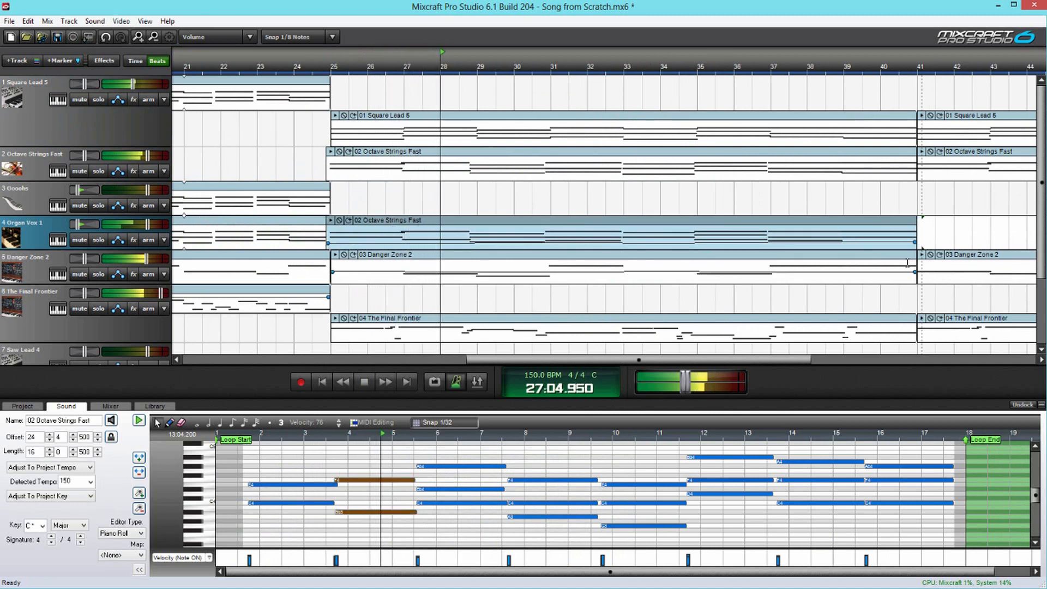
pyautogui.scroll(-3, 472, 229)
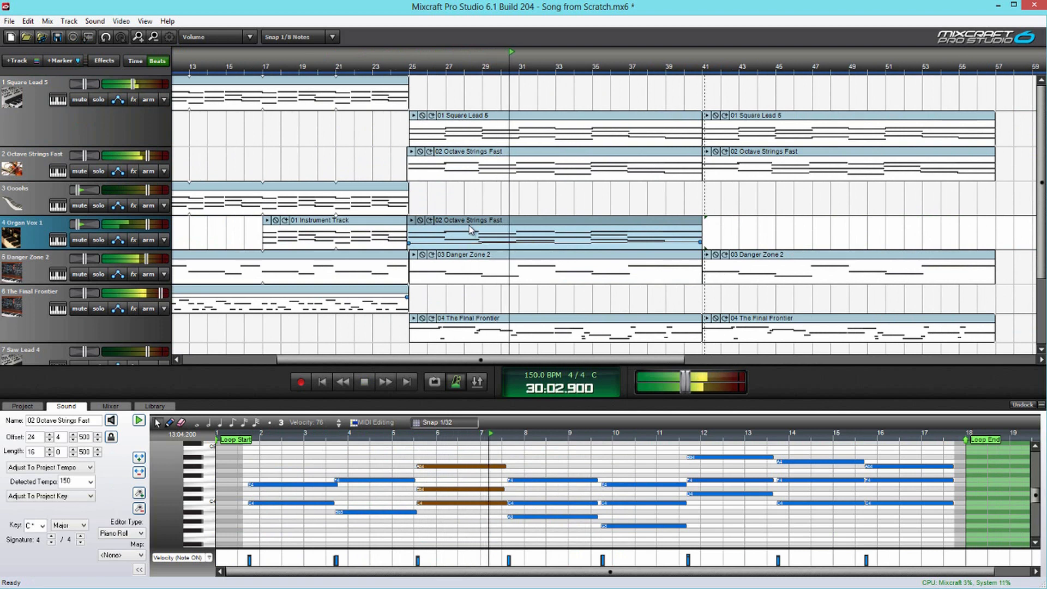
# Move the Organ Vox 1 track's strings clip to the repeated section, starting just before measure 41 and ending at measure 57
pyautogui.moveTo(472, 229); pyautogui.dragTo(764, 227)
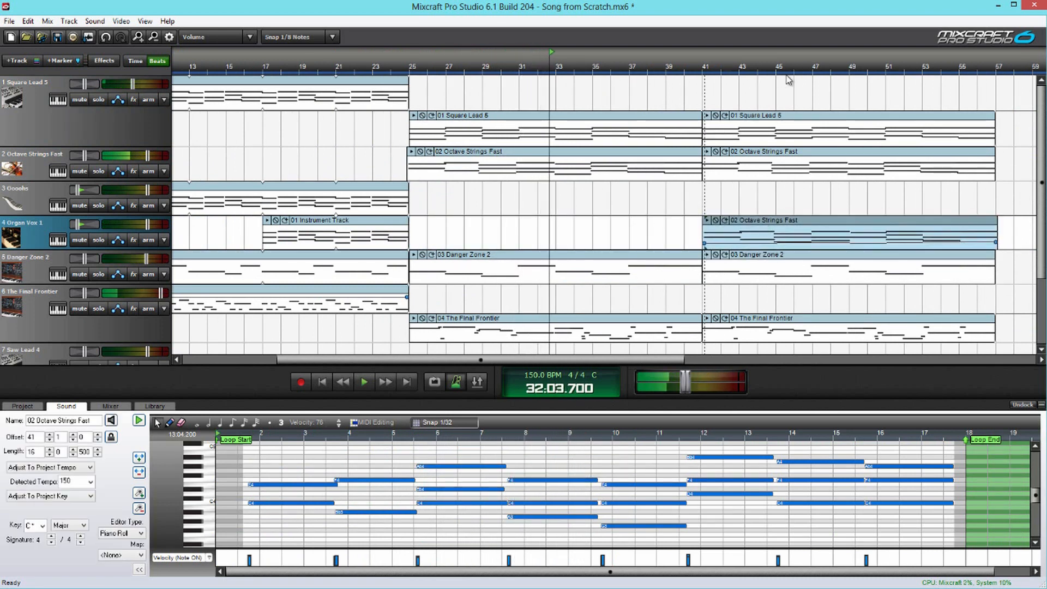
pyautogui.click(840, 72)
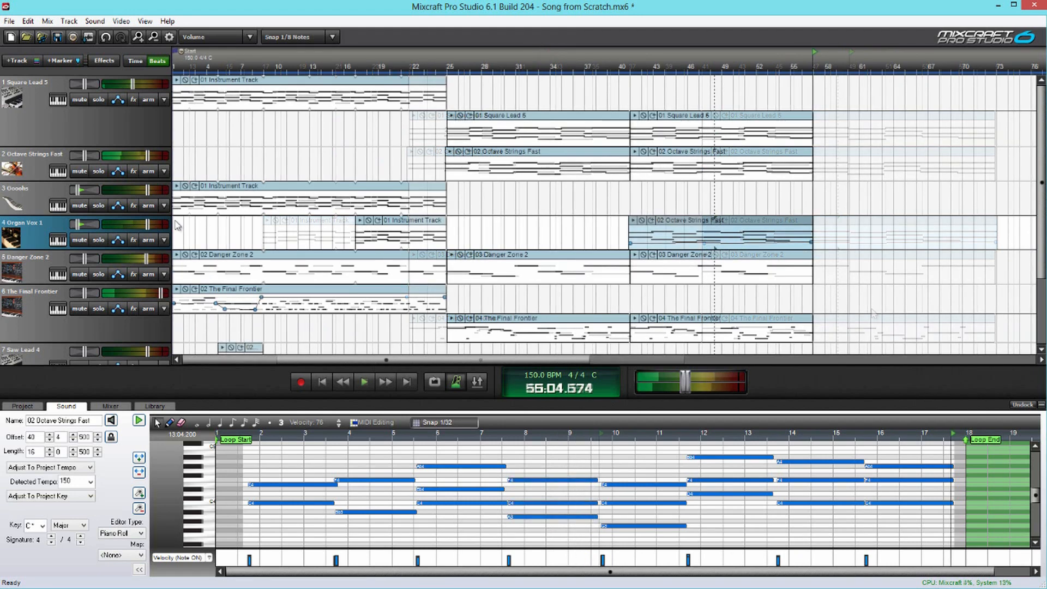
# Add a rising volume curve to the end of the upper Stadium Heavy Metal Kit clip, from about measure 55 to 57
pyautogui.scroll(-1, 95, 202)
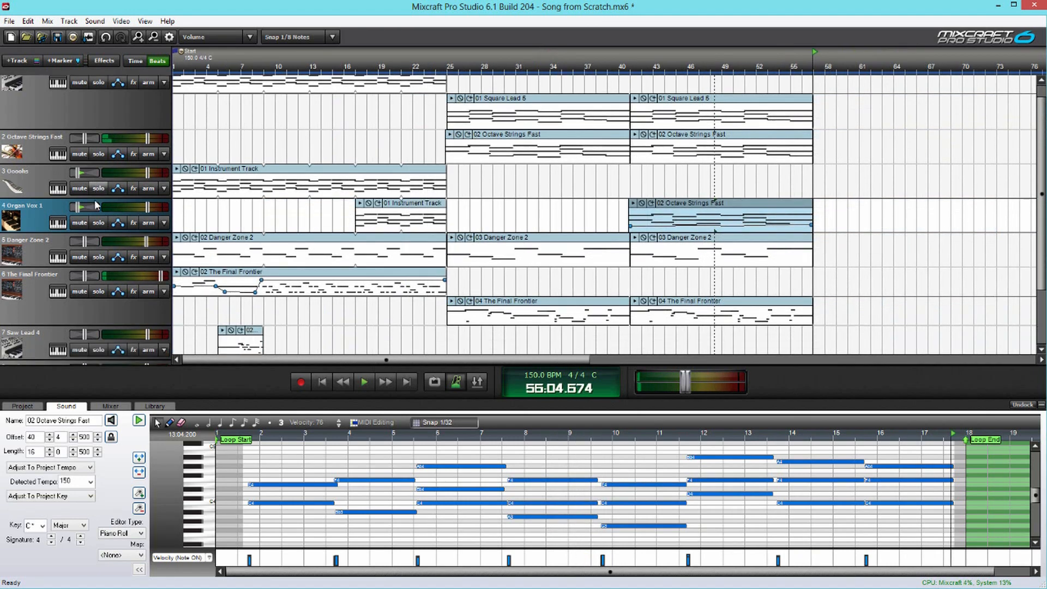
pyautogui.scroll(-2, 96, 205)
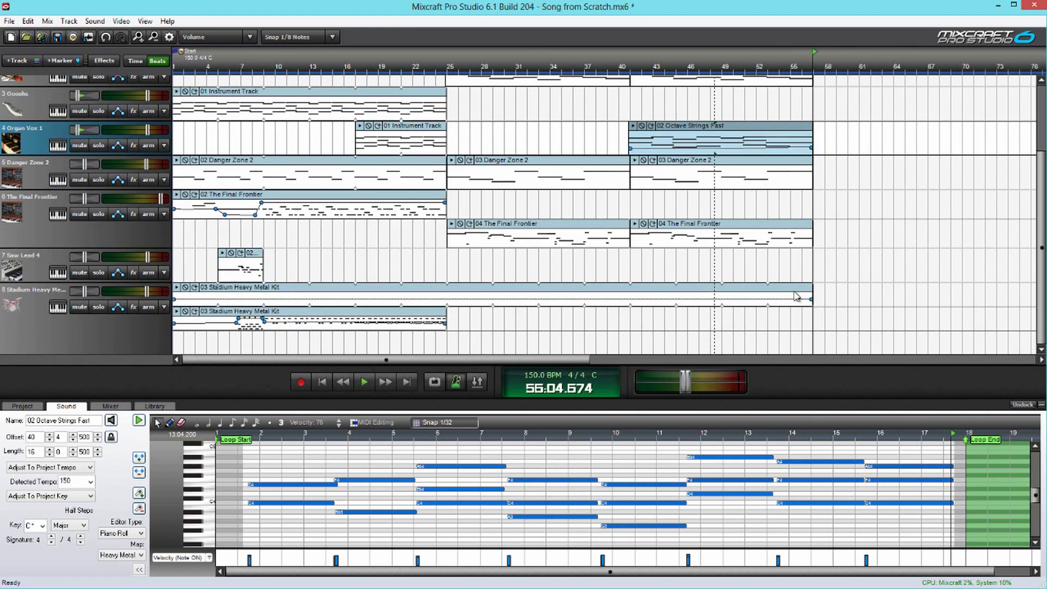
pyautogui.click(797, 297)
pyautogui.scroll(2, 796, 296)
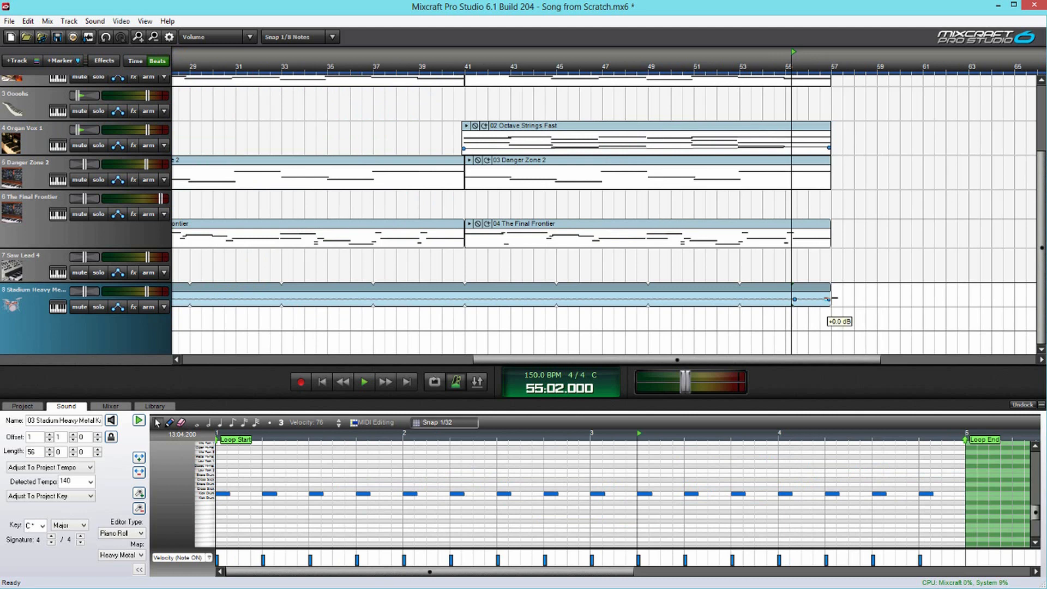
# Insert a virtual instrument track directly below Saw Lead 4 and arm it for recording
pyautogui.rightClick(37, 270)
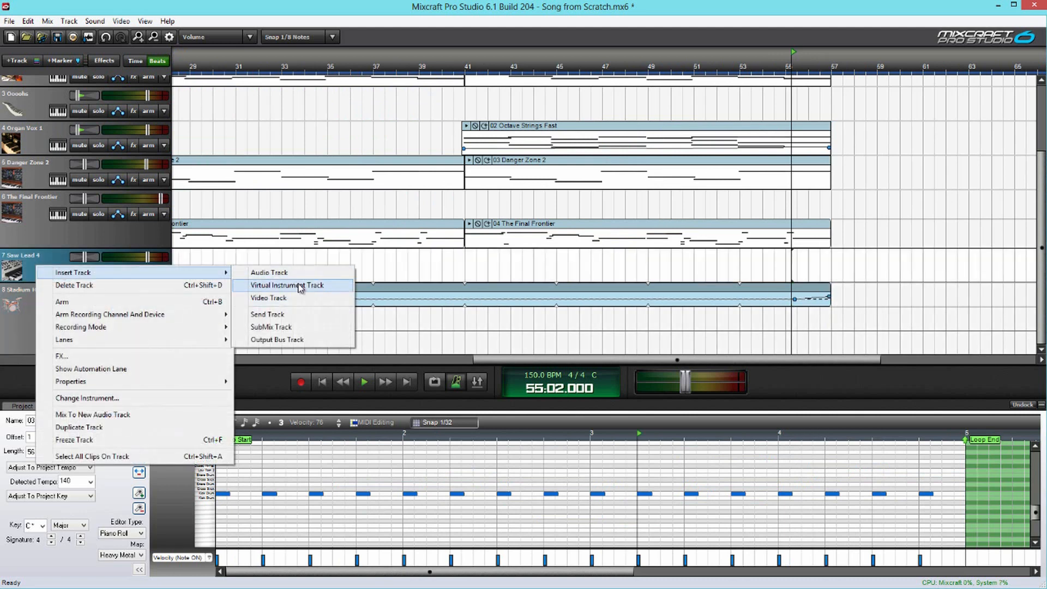
pyautogui.click(287, 283)
pyautogui.scroll(-1, 156, 260)
pyautogui.moveTo(50, 259); pyautogui.dragTo(59, 277)
pyautogui.click(150, 290)
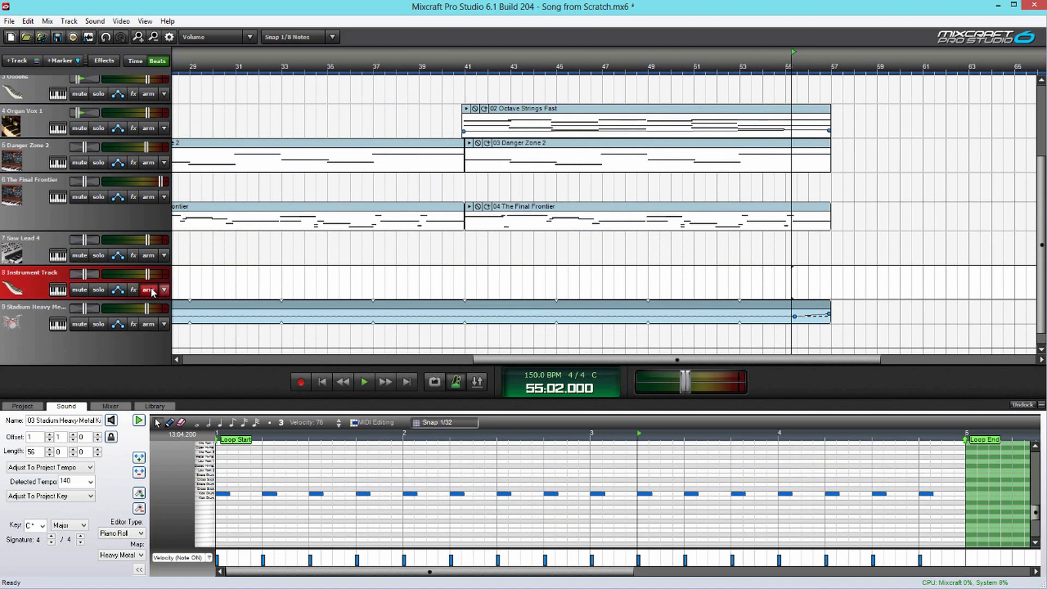
# Assign the Reverse Cymbal preset from the Percussion - Cymbals category to the new instrument track
pyautogui.click(60, 291)
pyautogui.moveTo(343, 275); pyautogui.dragTo(345, 310)
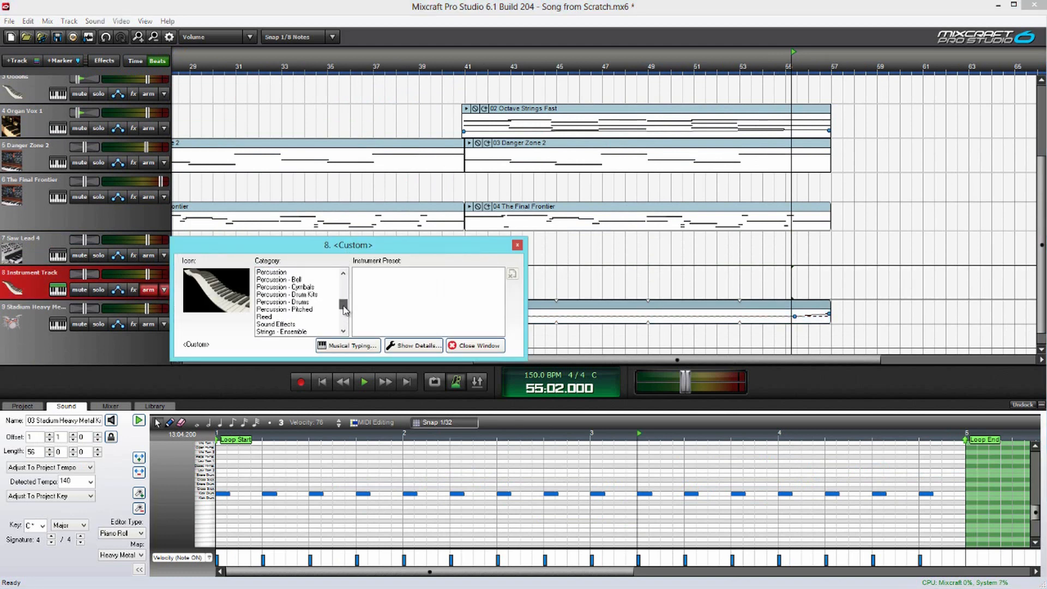
pyautogui.click(312, 287)
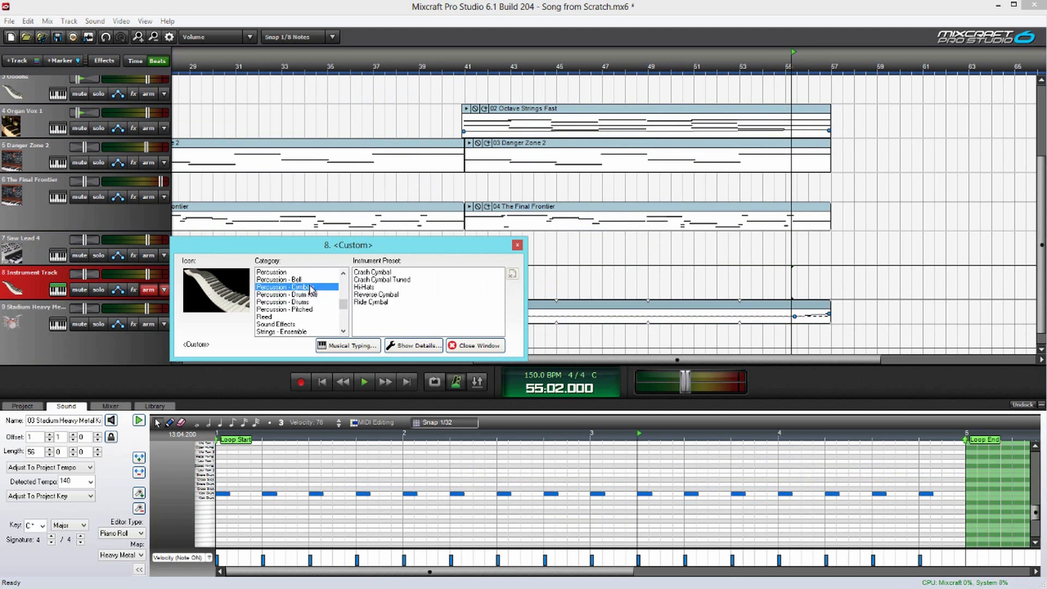
pyautogui.click(381, 294)
pyautogui.click(474, 346)
# Solo the Reverse Cymbal track and record one sustained note about two measures long, starting at measure 55
pyautogui.doubleClick(789, 293)
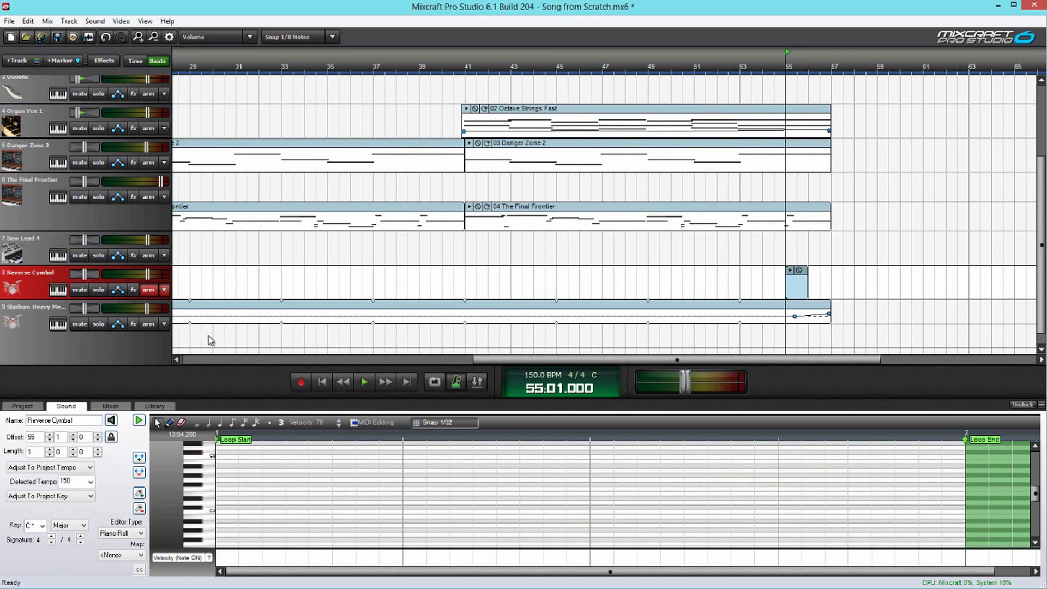
pyautogui.click(101, 292)
pyautogui.press('r')
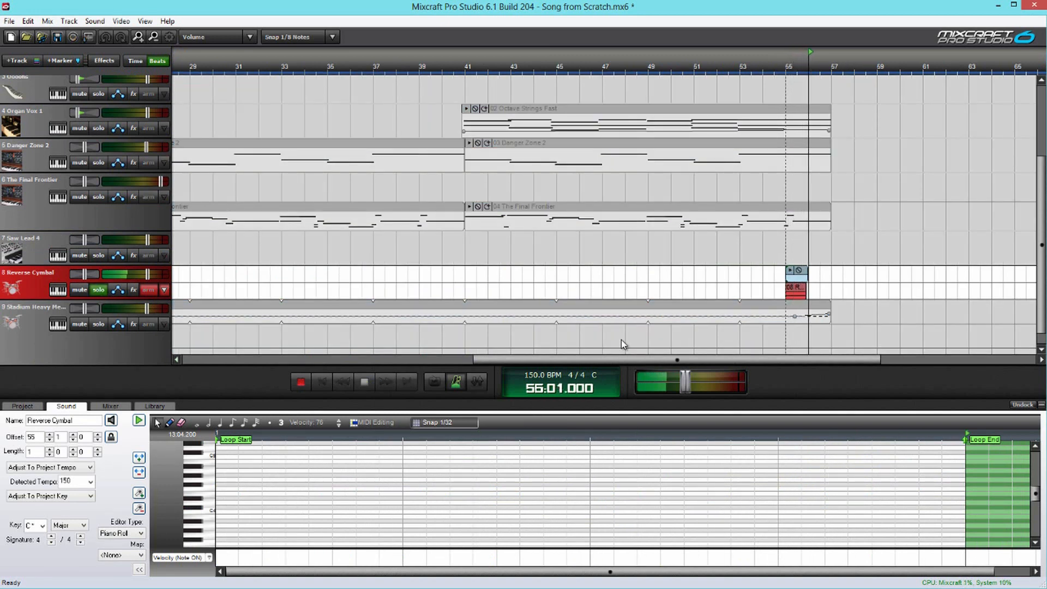
pyautogui.press('space')
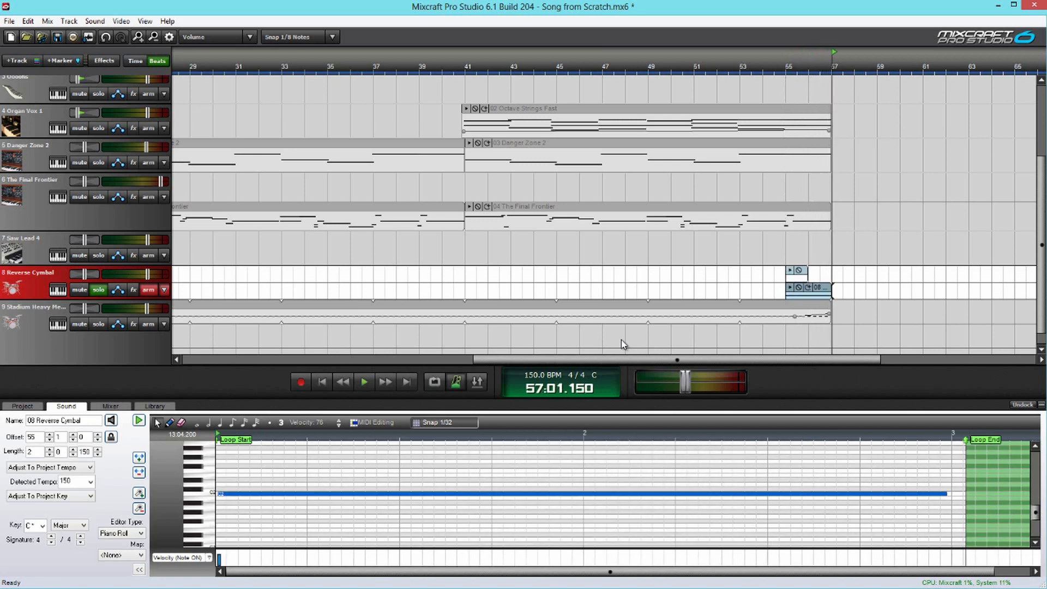
# Delete the empty clip above the recorded Reverse Cymbal clip at measure 55 and play back the recording
pyautogui.click(807, 275)
pyautogui.press('Delete')
pyautogui.scroll(3, 841, 297)
pyautogui.press('space')
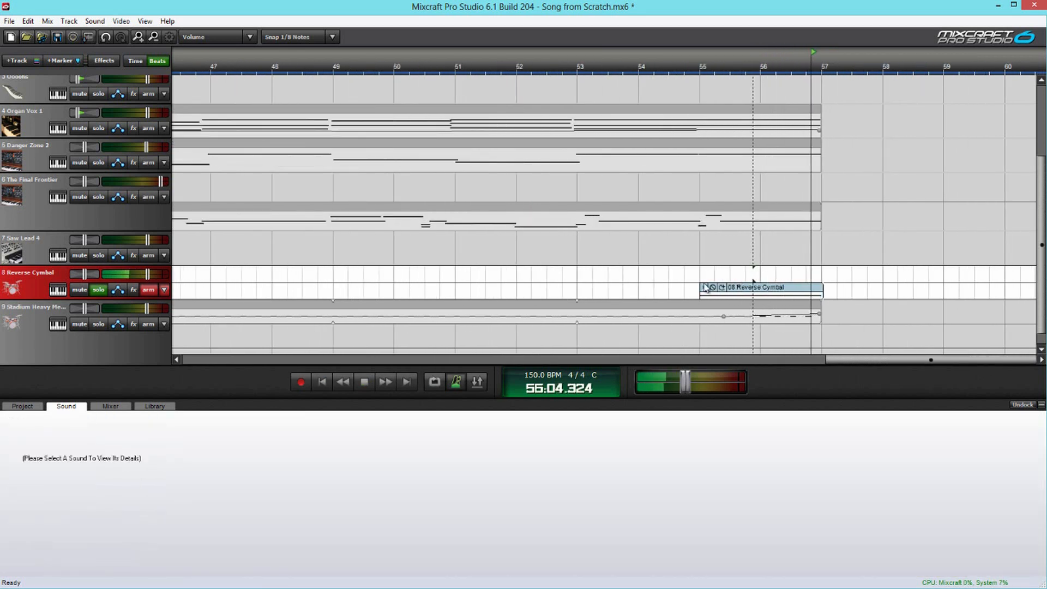
pyautogui.press('space')
# Unsolo the Reverse Cymbal track, move its clip to start at measure 55 beat 2, and audition it from measure 54
pyautogui.click(99, 290)
pyautogui.click(639, 64)
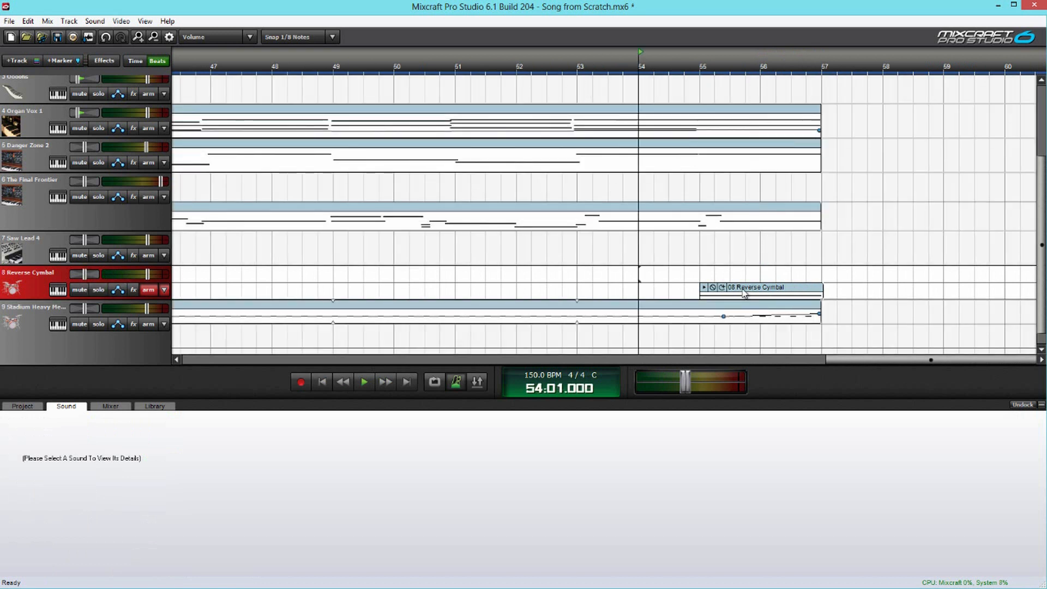
pyautogui.moveTo(752, 288); pyautogui.dragTo(768, 288)
pyautogui.press('space')
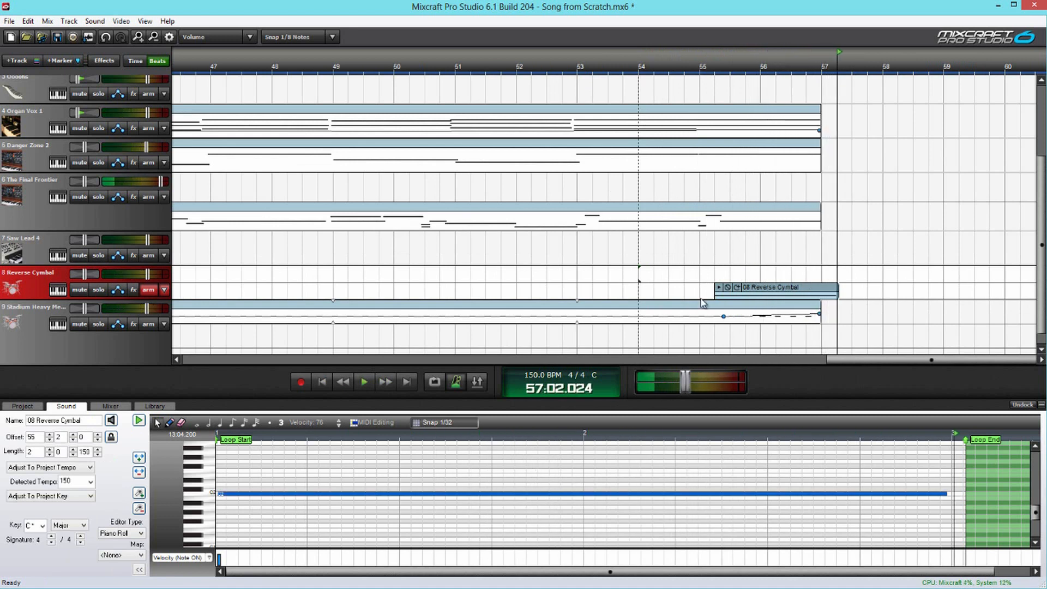
# Paste a copy of the Reverse Cymbal clip on its own track near the end of the first section, around measure 23
pyautogui.scroll(-4, 658, 298)
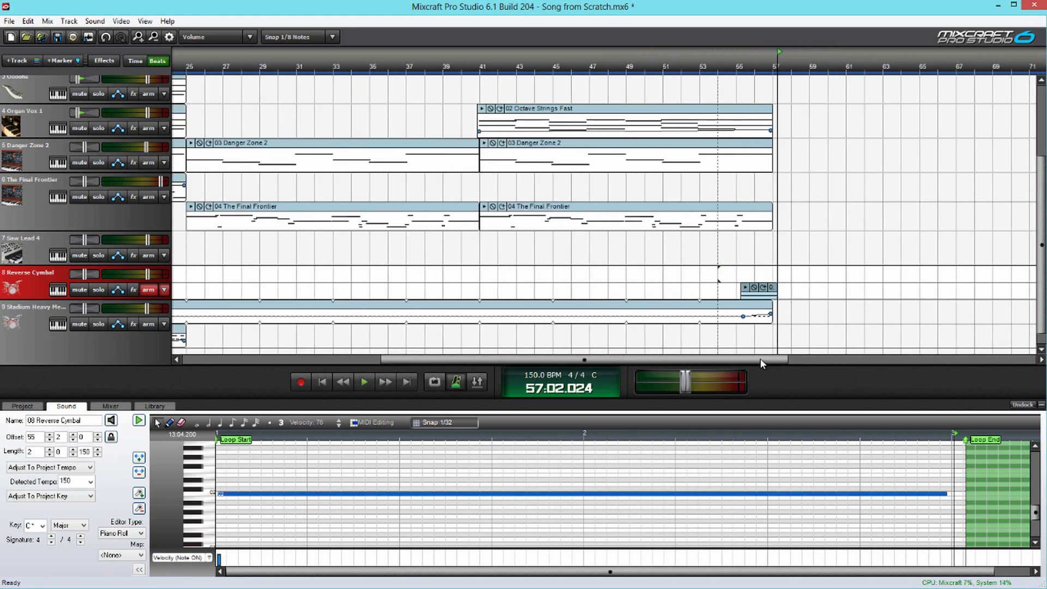
pyautogui.moveTo(760, 360); pyautogui.dragTo(531, 346)
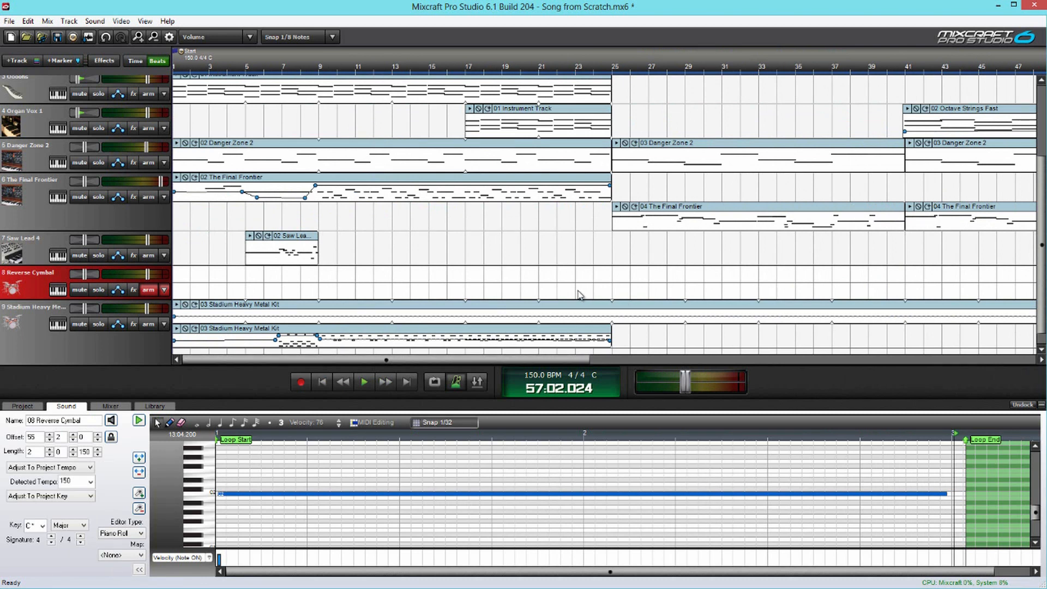
pyautogui.hotkey('ctrl', 'v')
pyautogui.scroll(4, 607, 296)
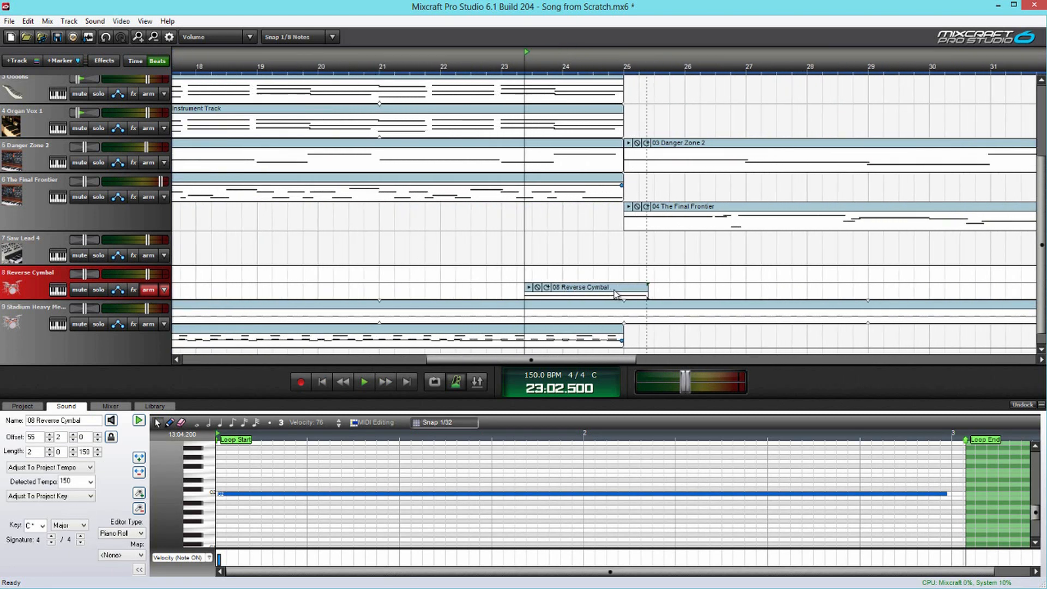
# Align the copied Reverse Cymbal clip to start at measure 23 beat 2, checking its position during playback
pyautogui.moveTo(616, 295); pyautogui.dragTo(623, 295)
pyautogui.press('space')
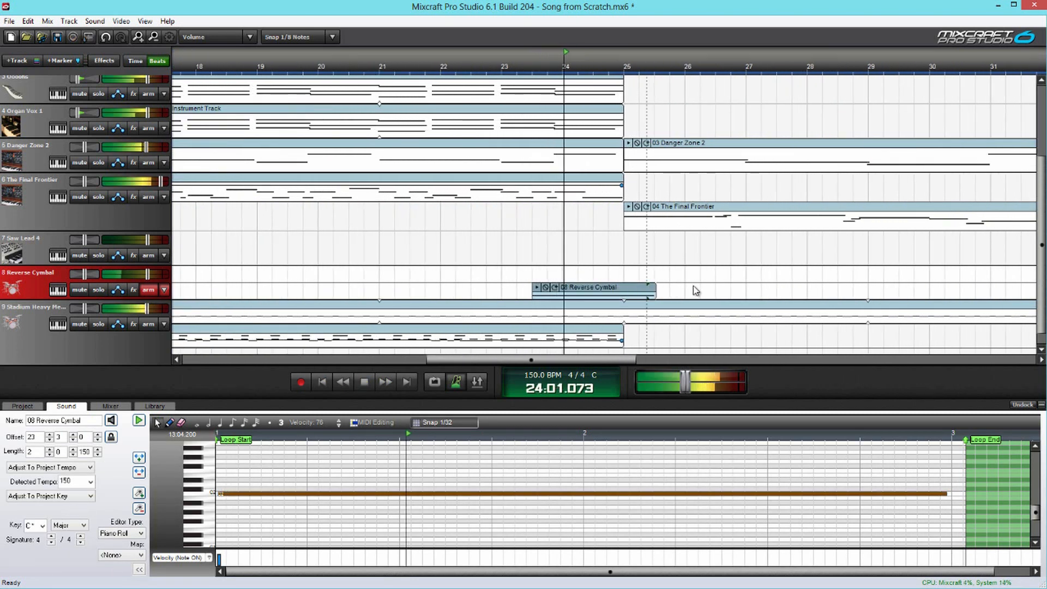
pyautogui.press('space')
pyautogui.moveTo(623, 293); pyautogui.dragTo(608, 293)
pyautogui.press('space')
# Increase the Reverse Cymbal track's height and give both of its clips a rising volume curve
pyautogui.scroll(-1, 562, 256)
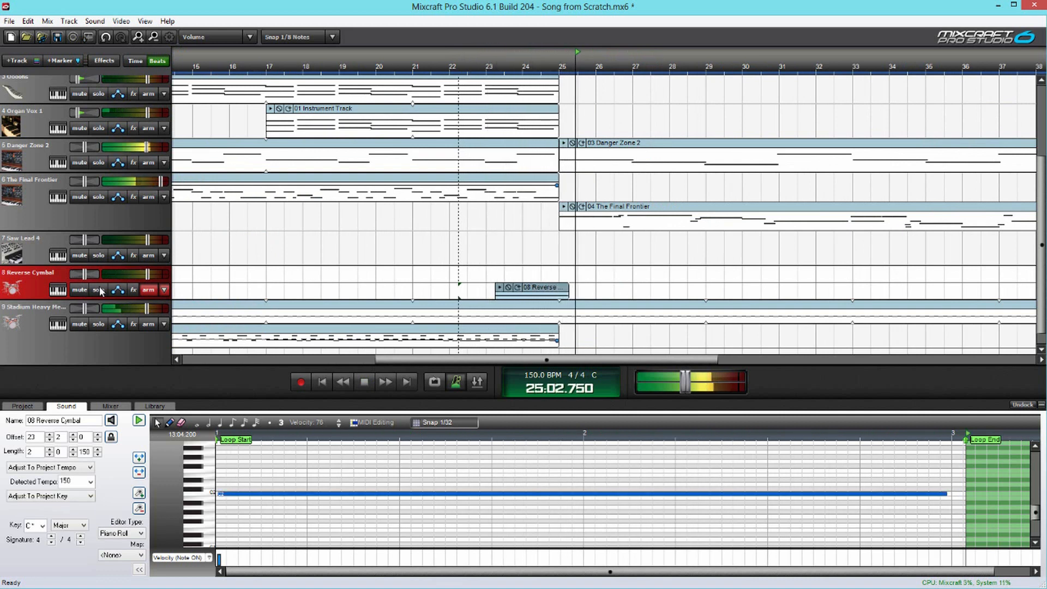
pyautogui.moveTo(125, 300); pyautogui.dragTo(125, 325)
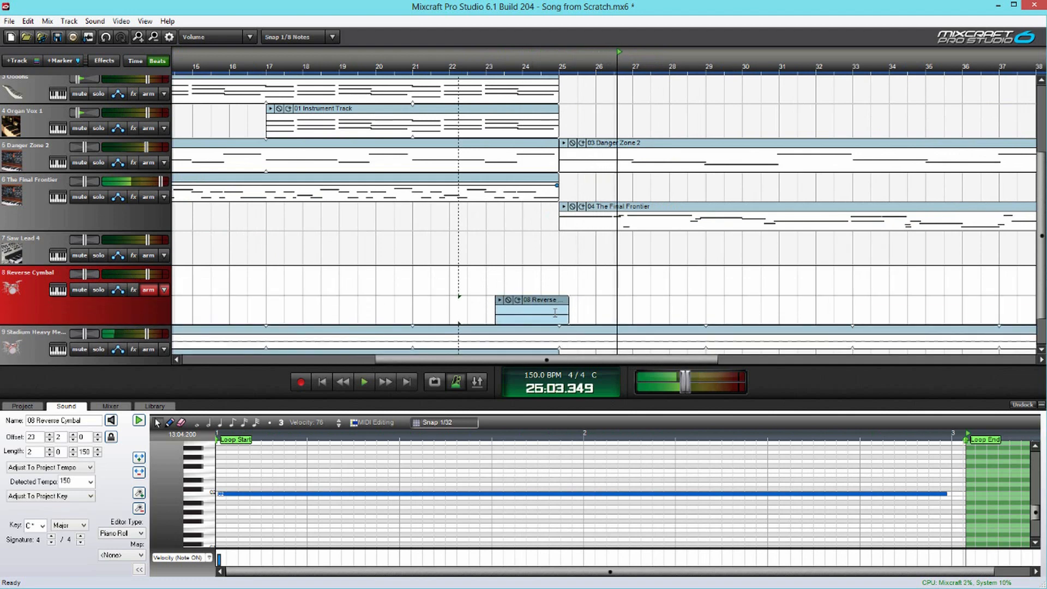
pyautogui.scroll(-2, 332, 267)
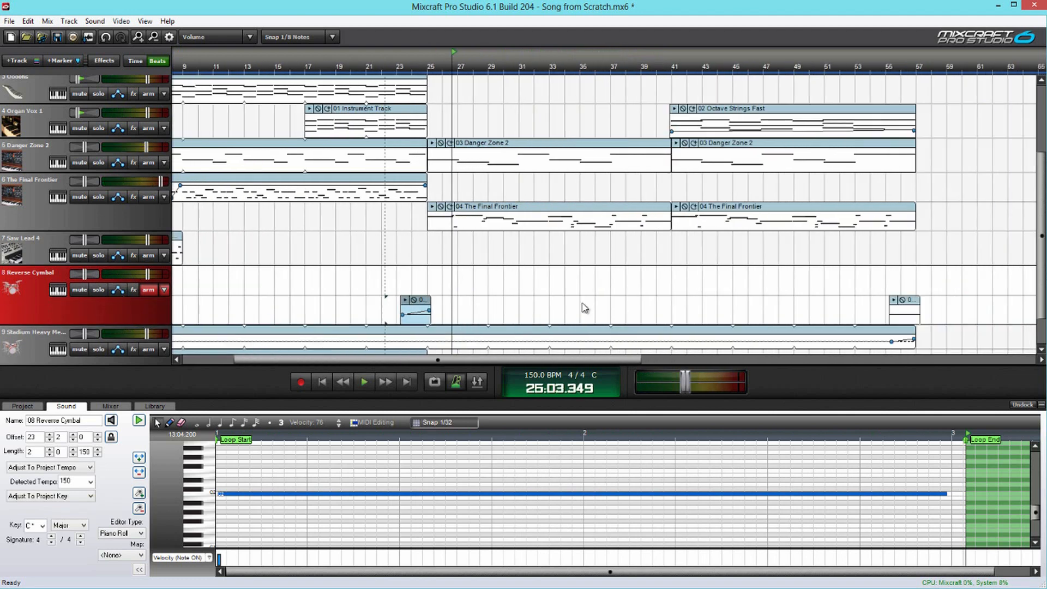
pyautogui.scroll(3, 895, 314)
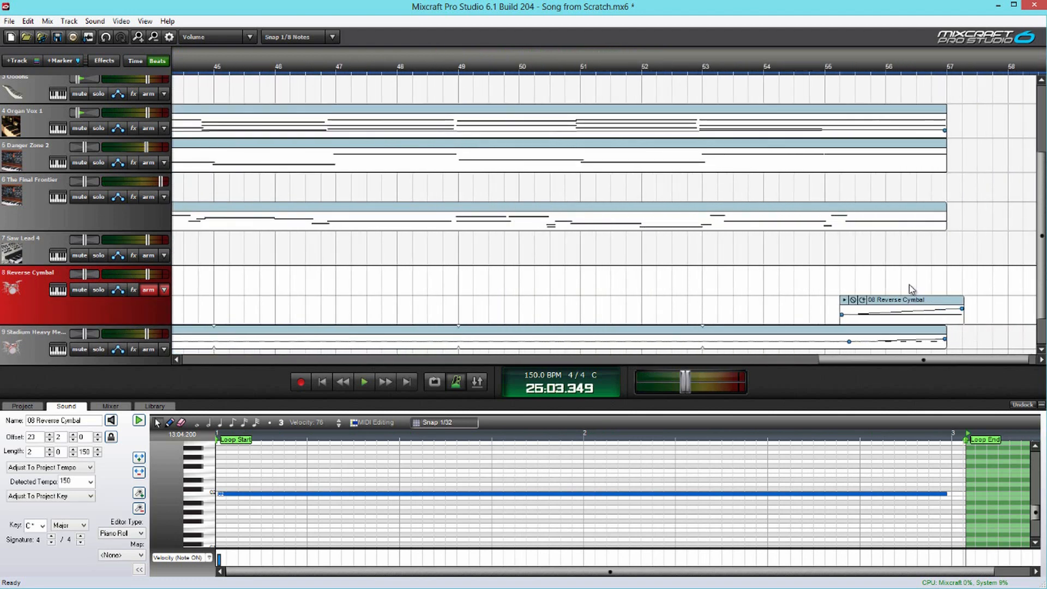
# Play back the second section and its repeat from around measure 41 to check how the layered instruments sound
pyautogui.scroll(-2, 912, 289)
pyautogui.scroll(-2, 573, 106)
pyautogui.scroll(3, 116, 159)
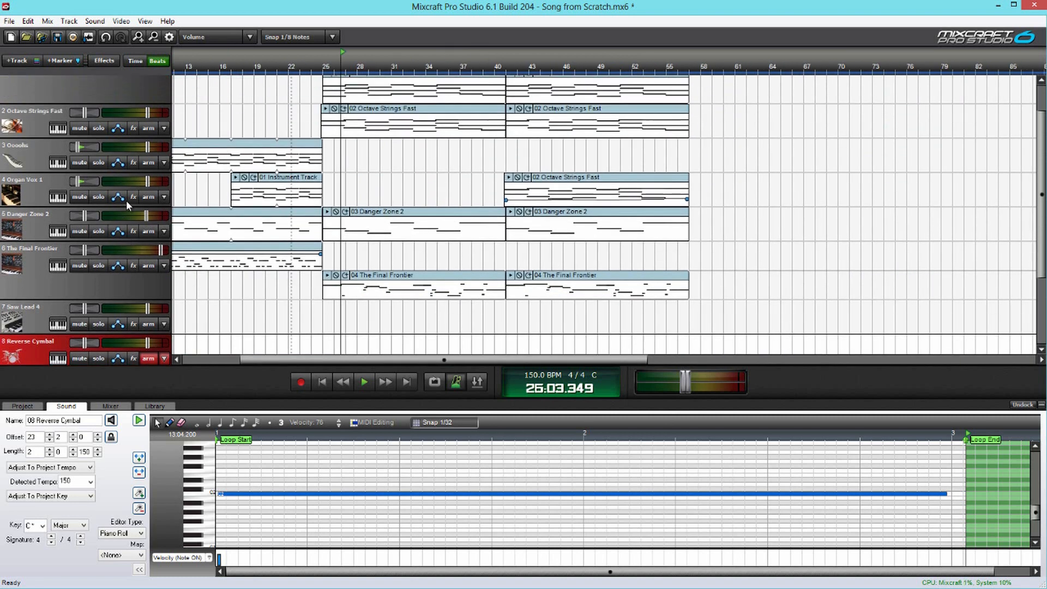
pyautogui.press('space')
pyautogui.click(501, 78)
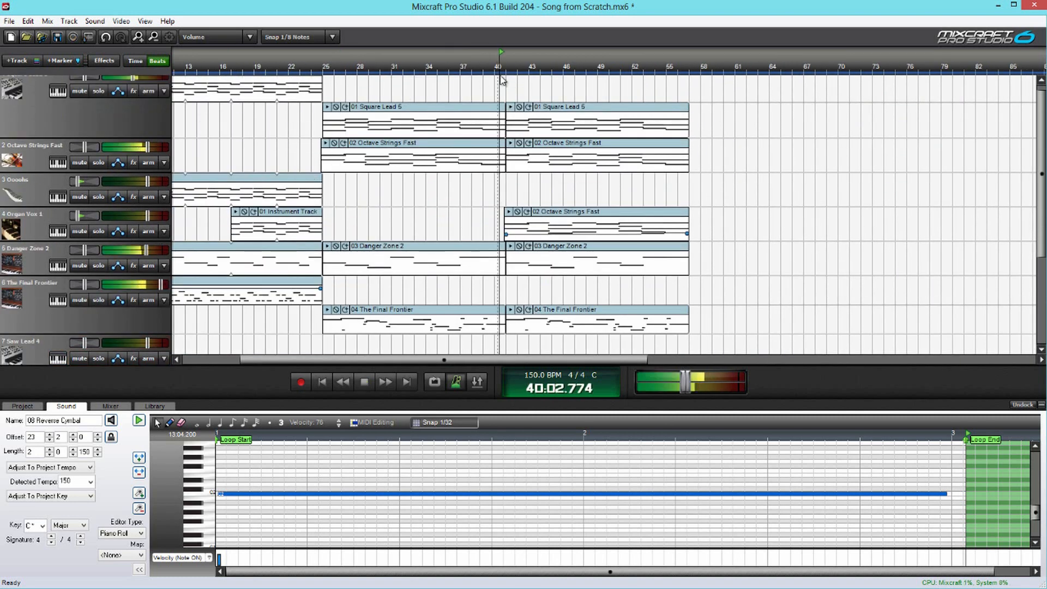
pyautogui.press('space')
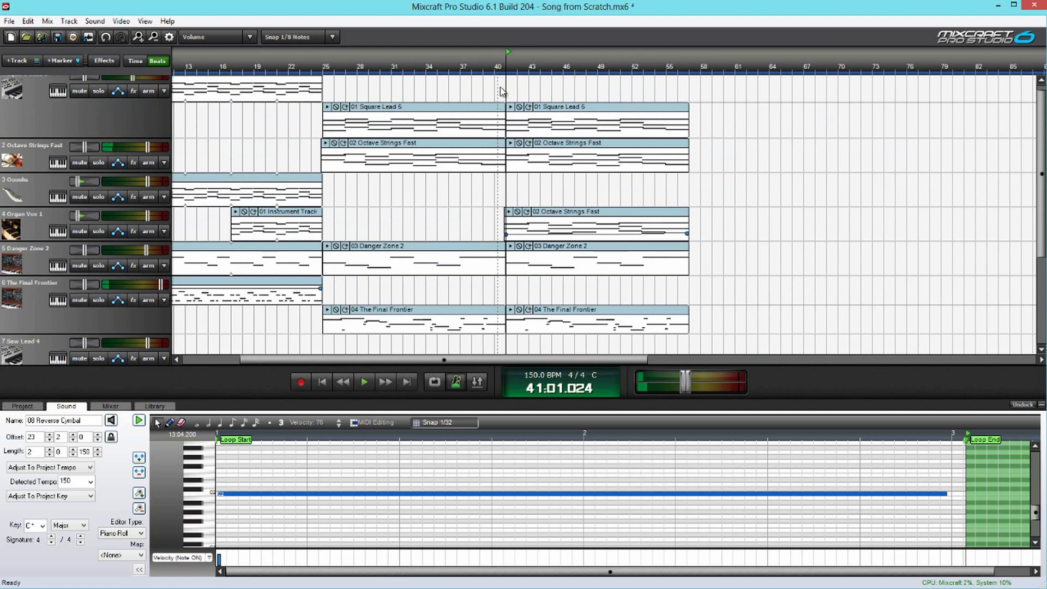
pyautogui.press('space')
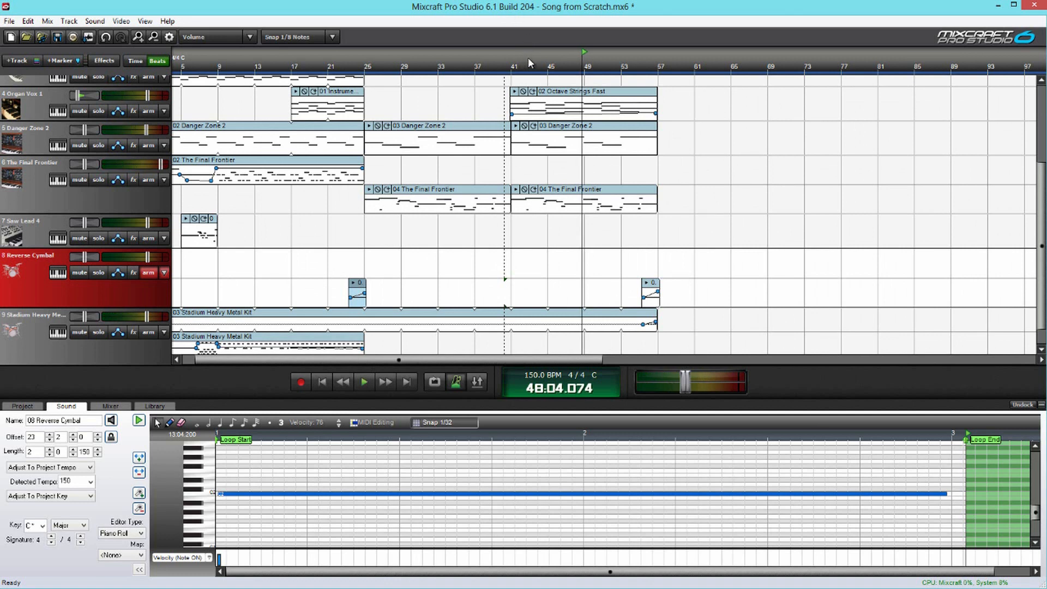
pyautogui.press('space')
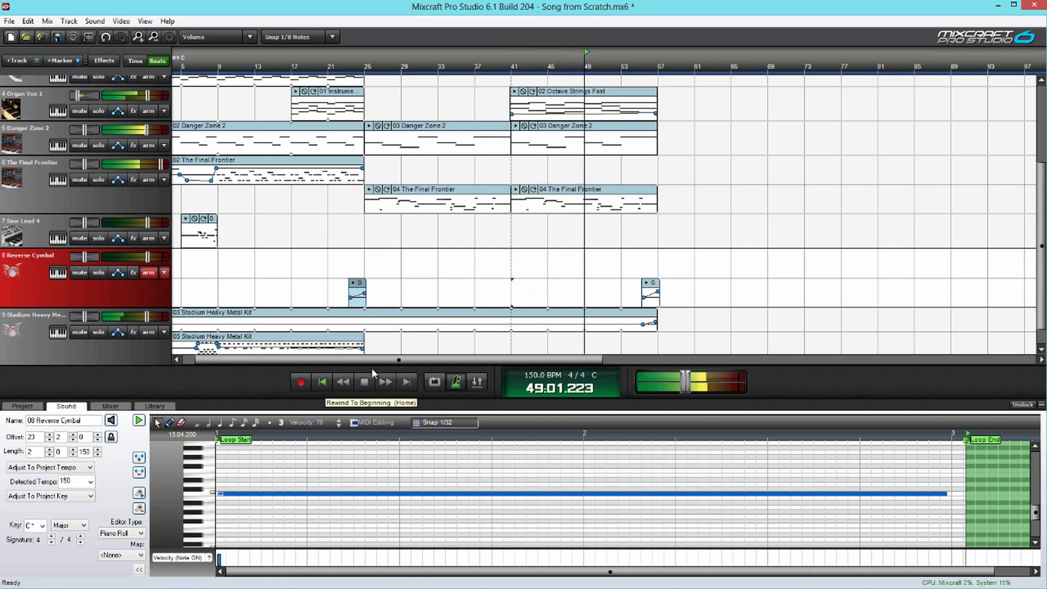
pyautogui.press('space')
# Examine the note timing of the Organ Vox 1 track's strings clip at measure 41 and review the overall arrangement
pyautogui.scroll(4, 96, 256)
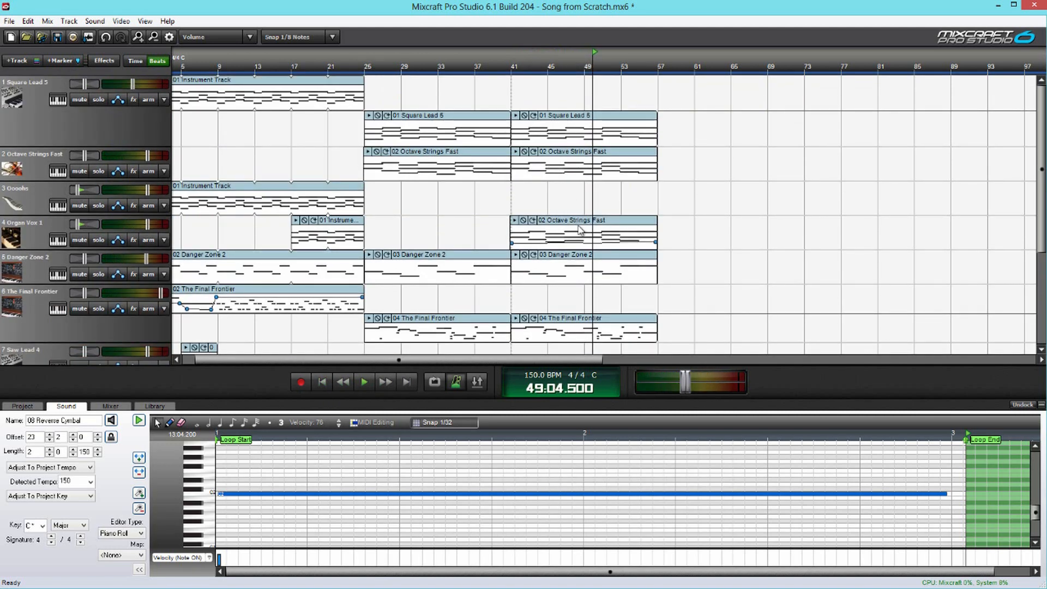
pyautogui.click(580, 229)
pyautogui.moveTo(596, 573); pyautogui.dragTo(380, 570)
pyautogui.click(257, 442)
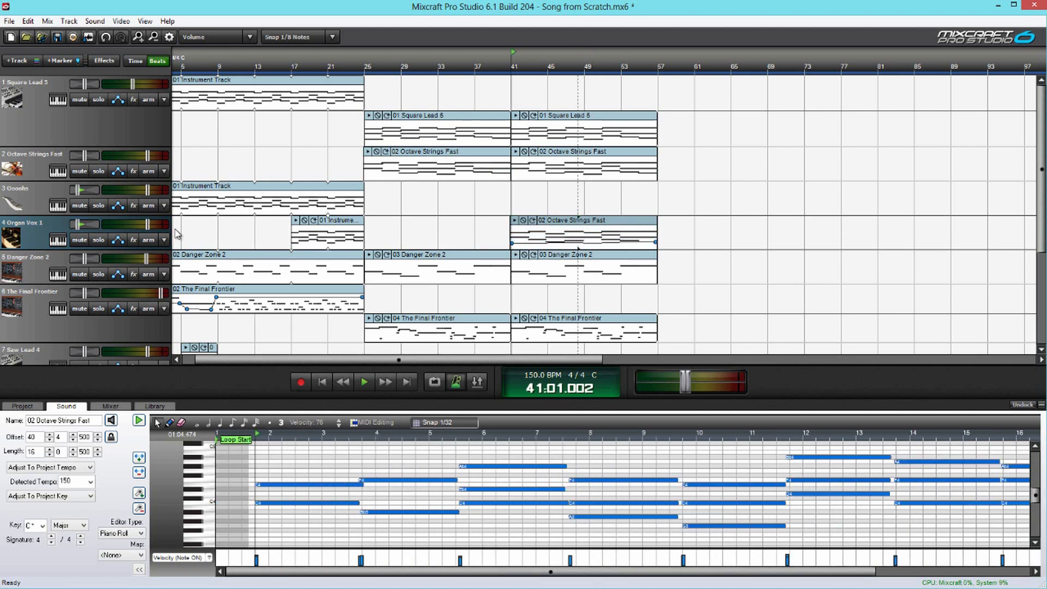
pyautogui.scroll(-2, 82, 213)
pyautogui.scroll(-2, 289, 213)
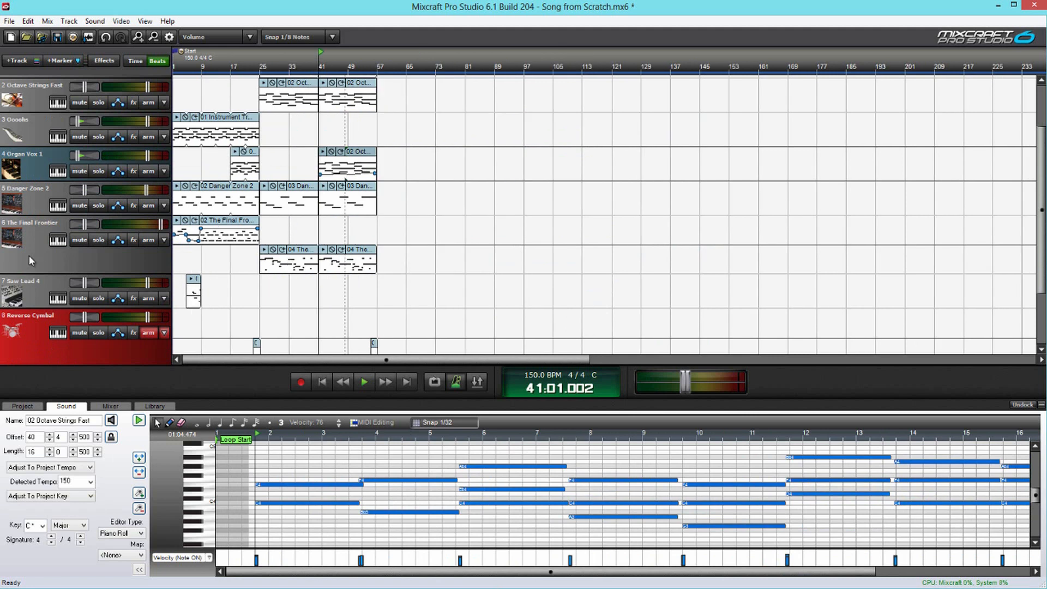
pyautogui.scroll(-2, 161, 235)
pyautogui.scroll(2, 176, 237)
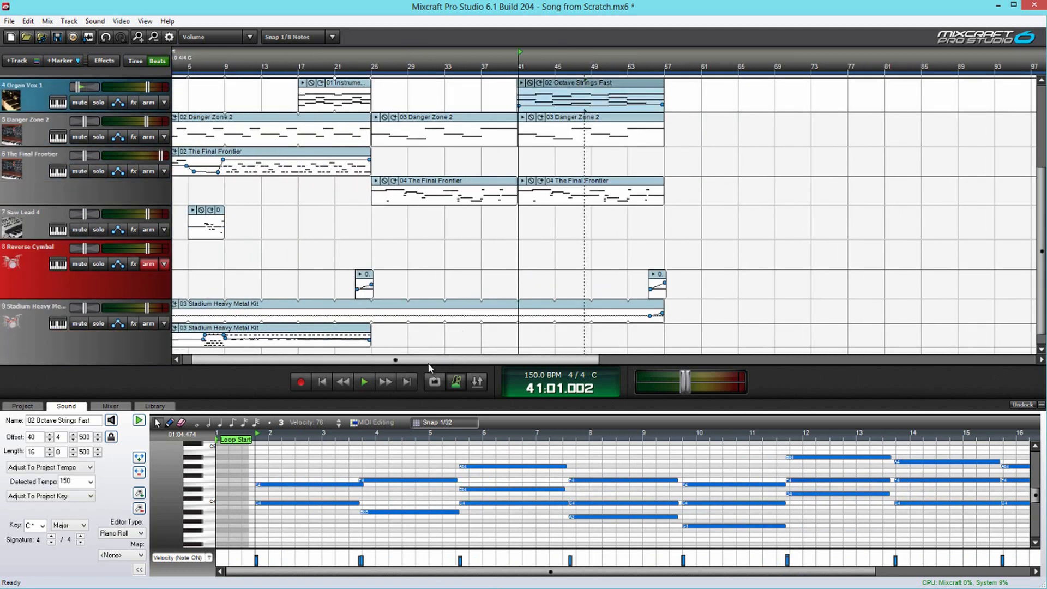
pyautogui.moveTo(449, 360); pyautogui.dragTo(405, 361)
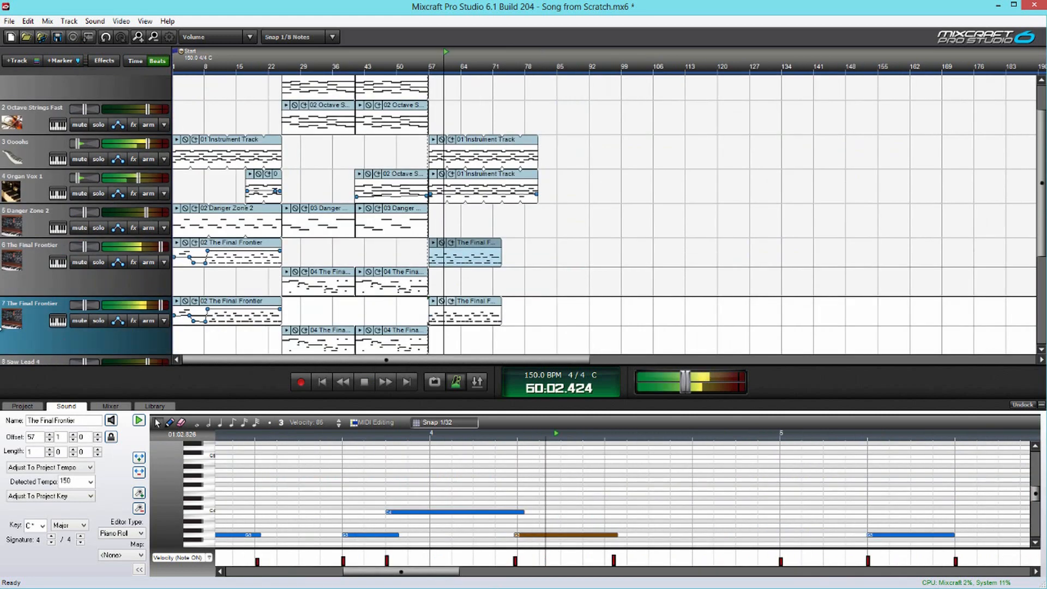
# Delete all clips before measure 57 on the duplicated The Final Frontier track and pan the track about 49% right
pyautogui.scroll(-1, 192, 263)
pyautogui.moveTo(430, 299); pyautogui.dragTo(136, 312)
pyautogui.press('Delete')
pyautogui.moveTo(294, 286); pyautogui.dragTo(66, 282)
pyautogui.press('Delete')
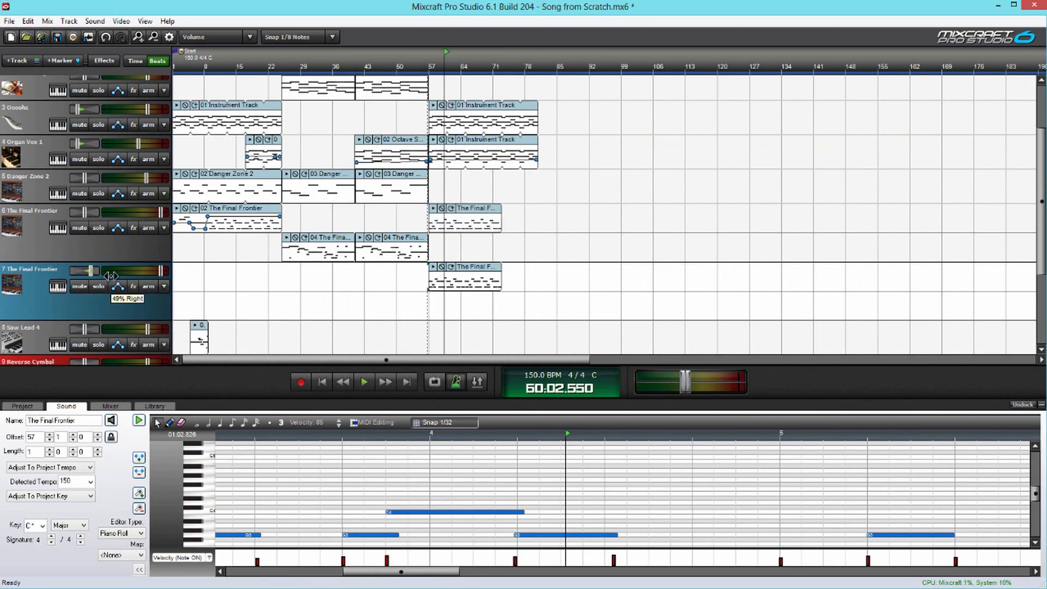
# Change the duplicated The Final Frontier track's preset to Surfin' Square and audition it from around measure 56
pyautogui.click(57, 286)
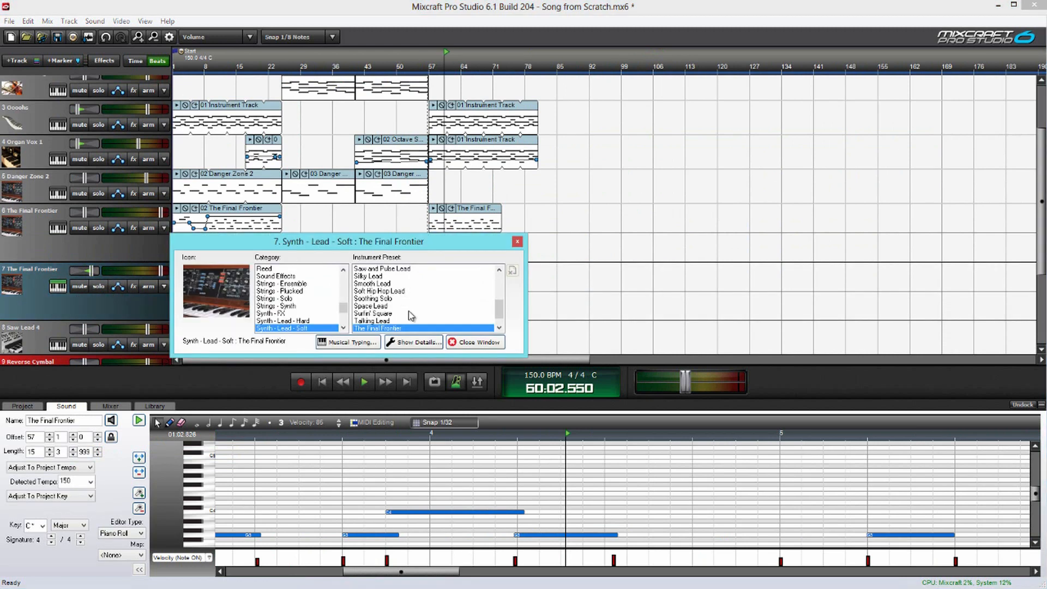
pyautogui.click(409, 312)
pyautogui.moveTo(404, 245); pyautogui.dragTo(769, 213)
pyautogui.press('space')
pyautogui.click(422, 75)
pyautogui.scroll(1, 402, 150)
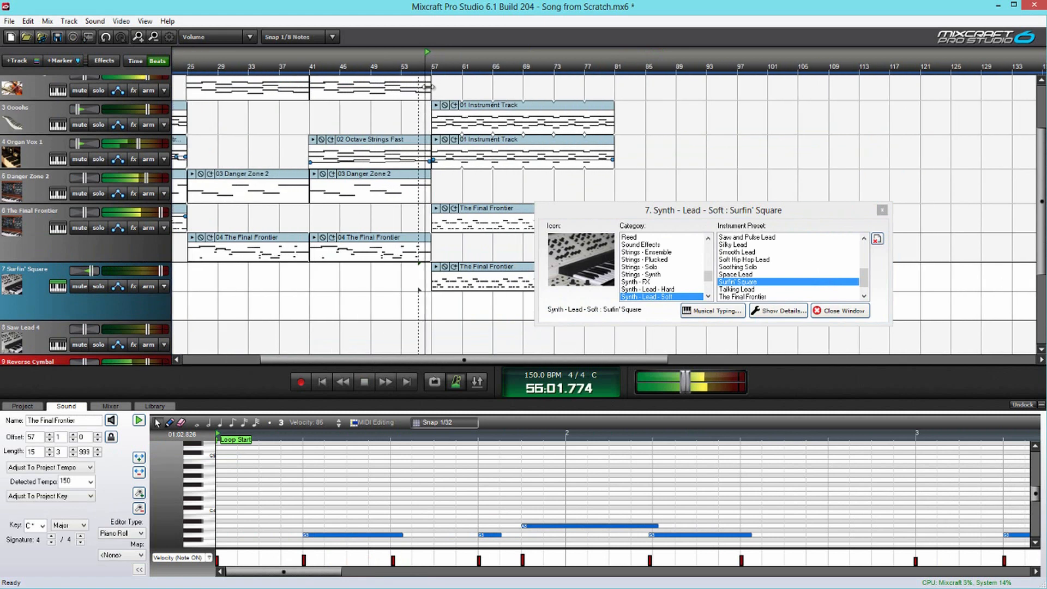
pyautogui.scroll(2, 474, 147)
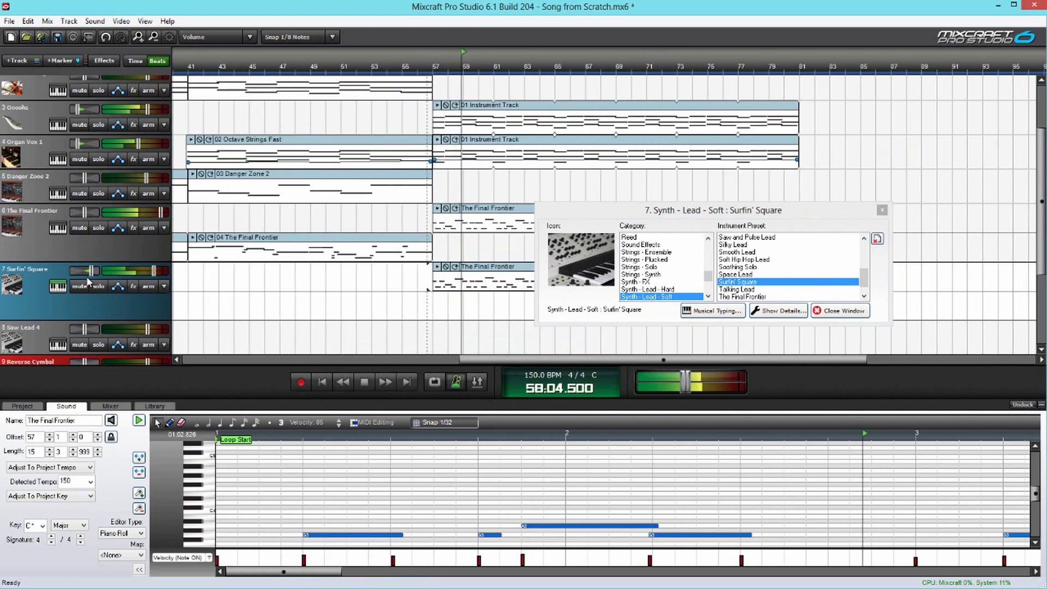
# Change track 7's preset to Talking Lead, audition it with the arrangement, and close the instrument settings
pyautogui.click(779, 289)
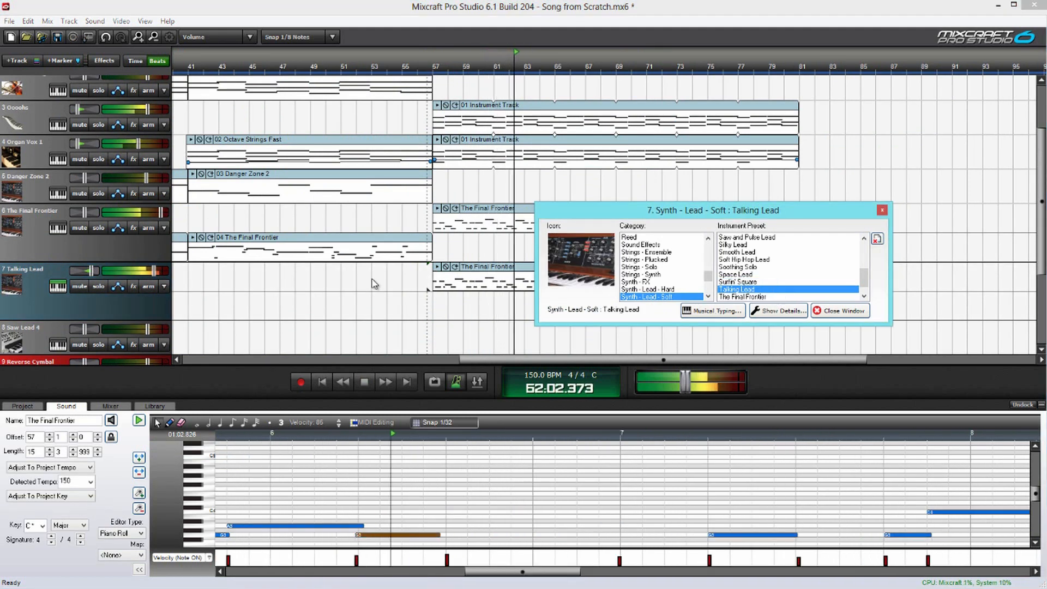
pyautogui.moveTo(611, 210); pyautogui.dragTo(577, 359)
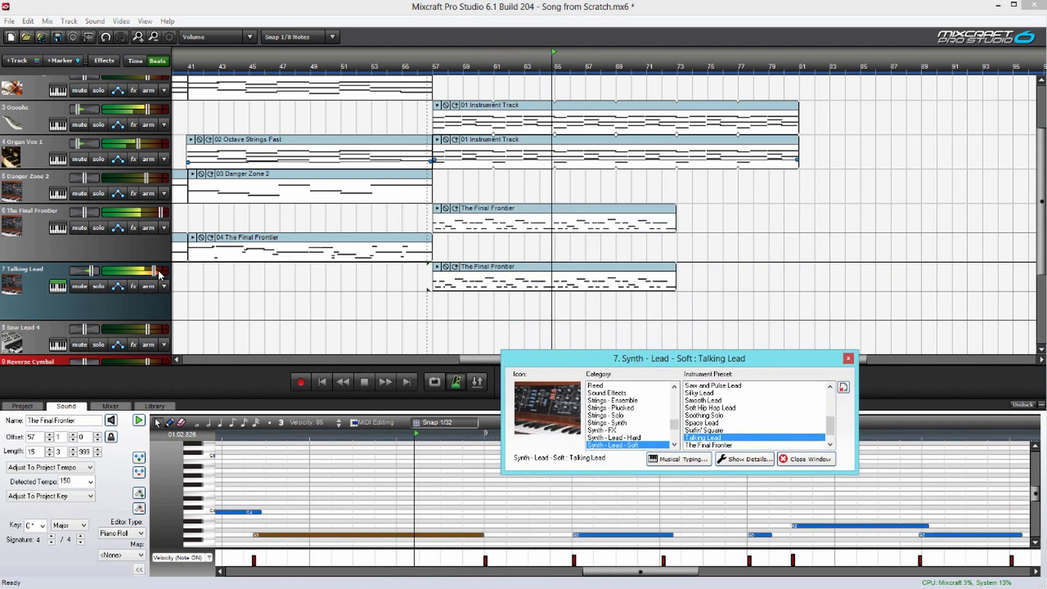
pyautogui.doubleClick(535, 276)
pyautogui.press('space')
pyautogui.moveTo(678, 361); pyautogui.dragTo(784, 293)
pyautogui.click(572, 481)
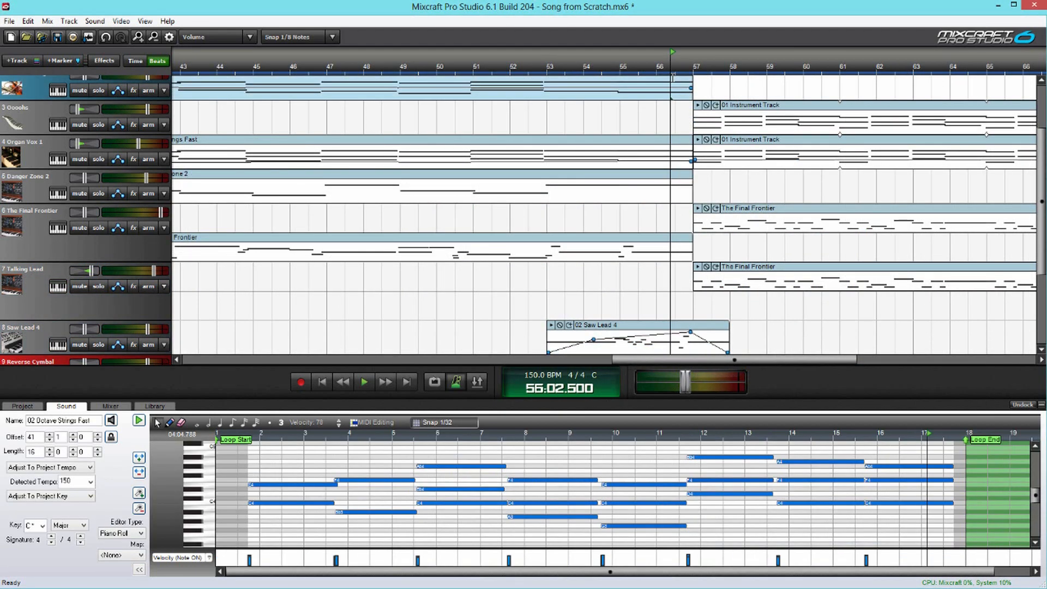
# Play back the transition into the third section from around measure 56
pyautogui.press('space')
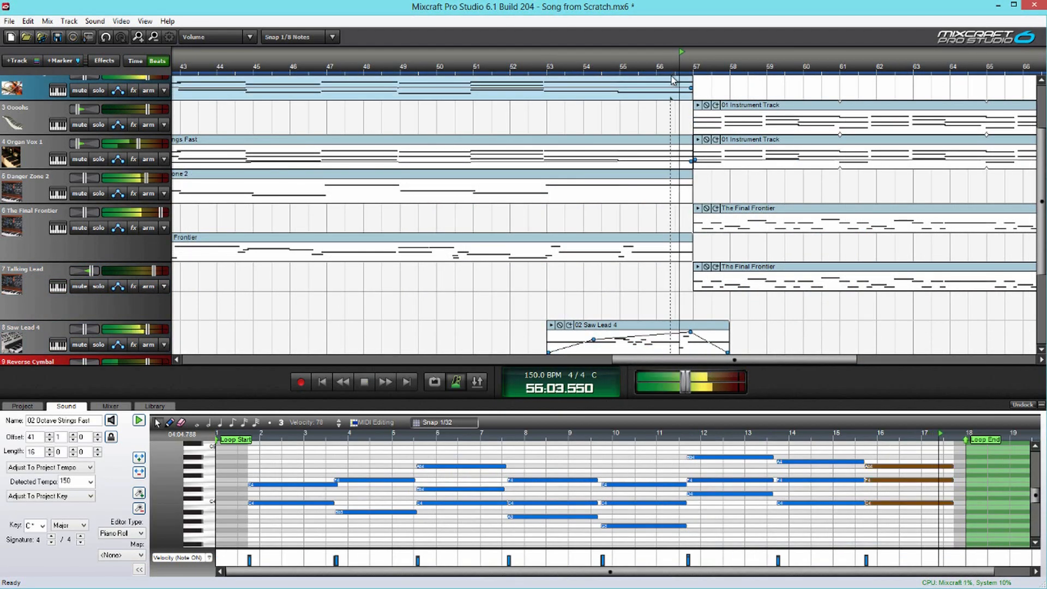
pyautogui.press('space')
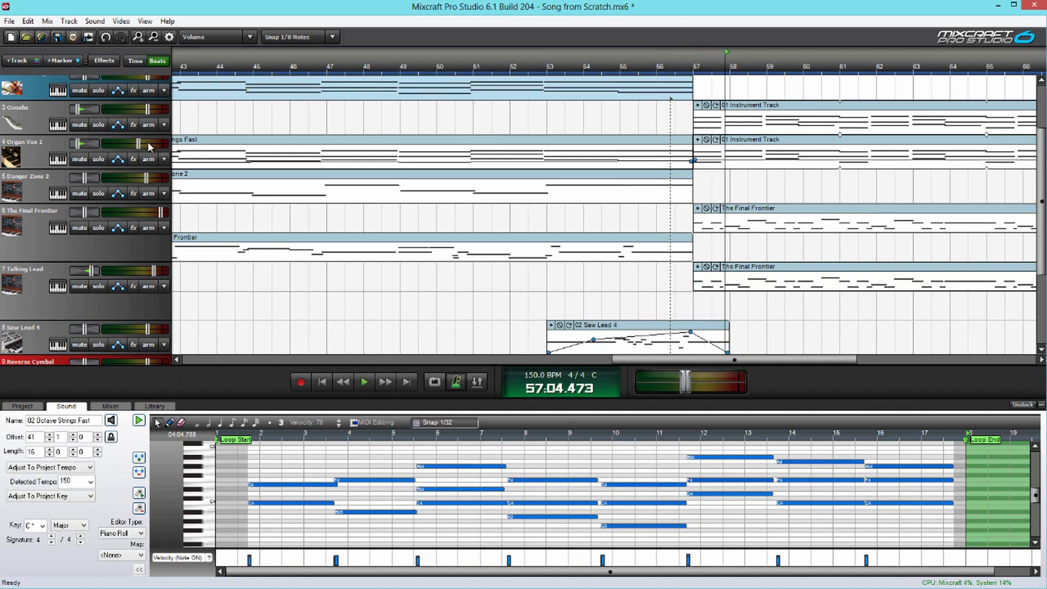
pyautogui.scroll(3, 592, 195)
pyautogui.click(687, 147)
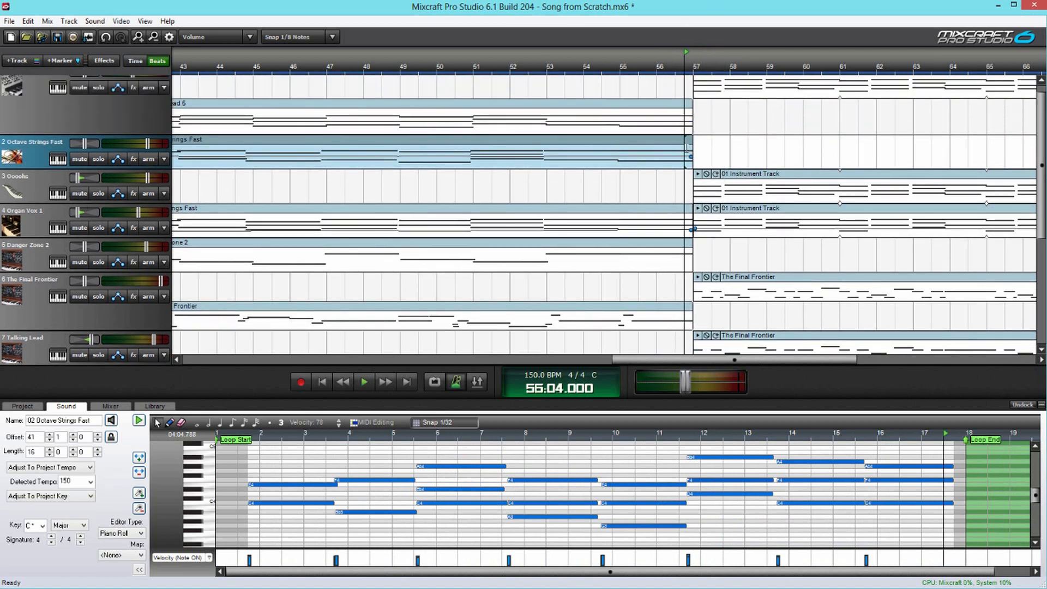
# Try to lengthen the final chord of the Octave Strings Fast clip at measure 41 and extend the clip past measure 57 with a volume fade-out
pyautogui.scroll(-2, 727, 480)
pyautogui.scroll(-1, 562, 209)
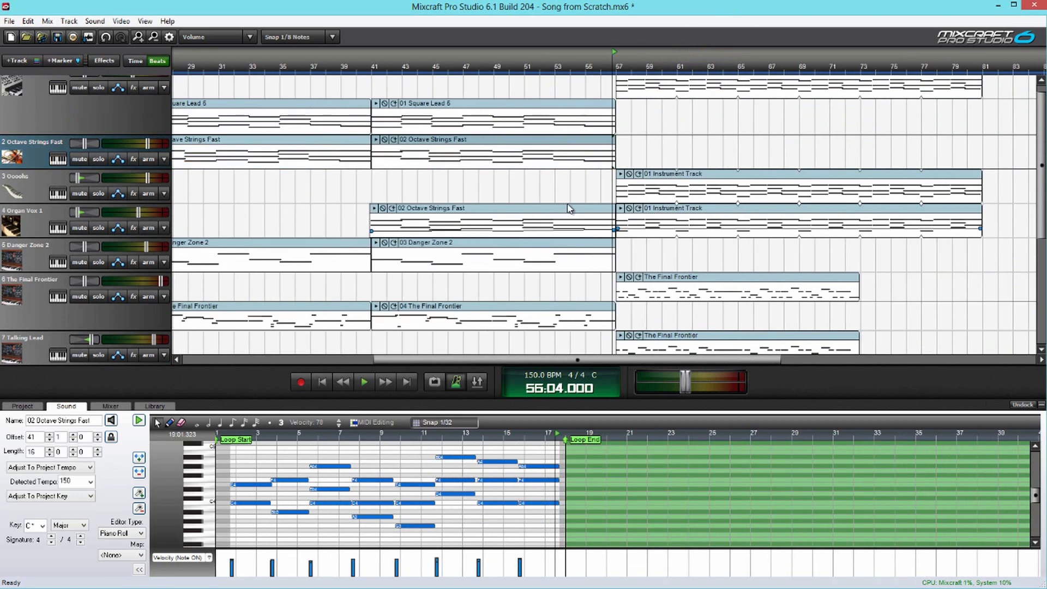
pyautogui.scroll(-1, 562, 209)
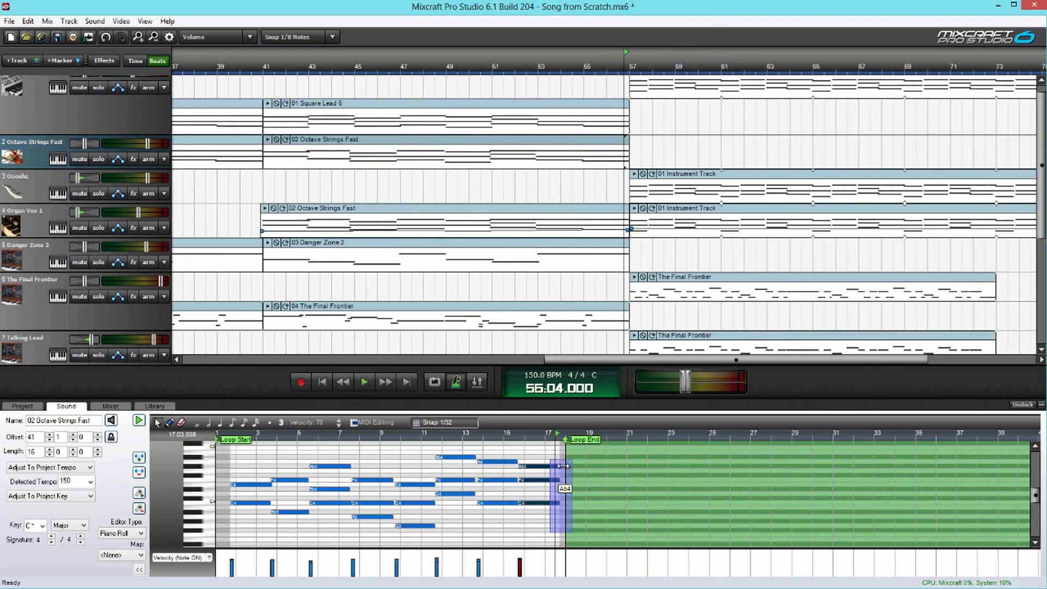
pyautogui.moveTo(572, 468); pyautogui.dragTo(575, 468)
pyautogui.moveTo(627, 148); pyautogui.dragTo(656, 157)
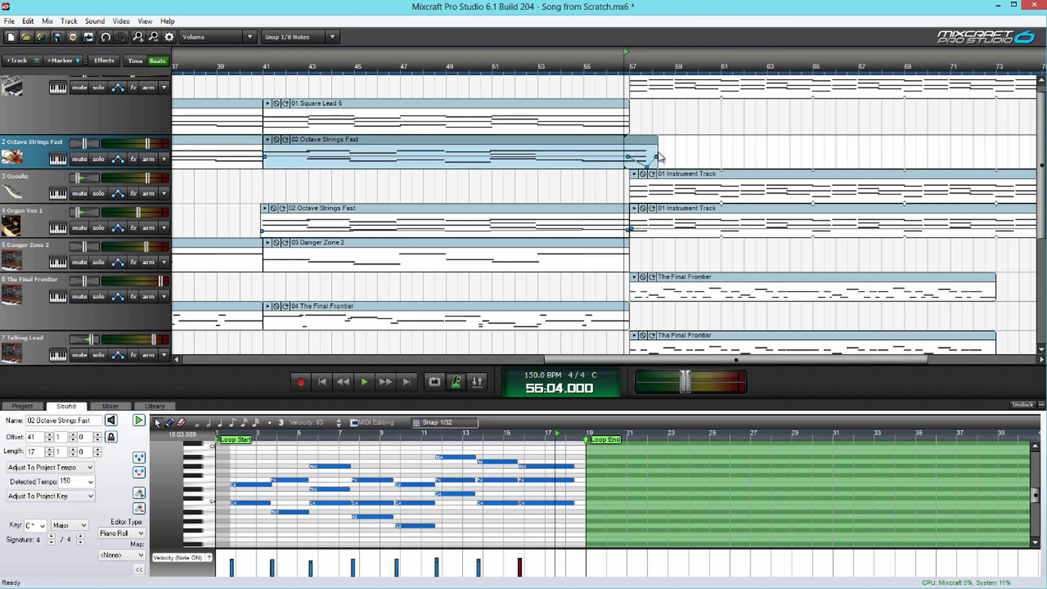
# Play back the strings ending and undo the Octave Strings Fast clip's extension and volume fade
pyautogui.press('space')
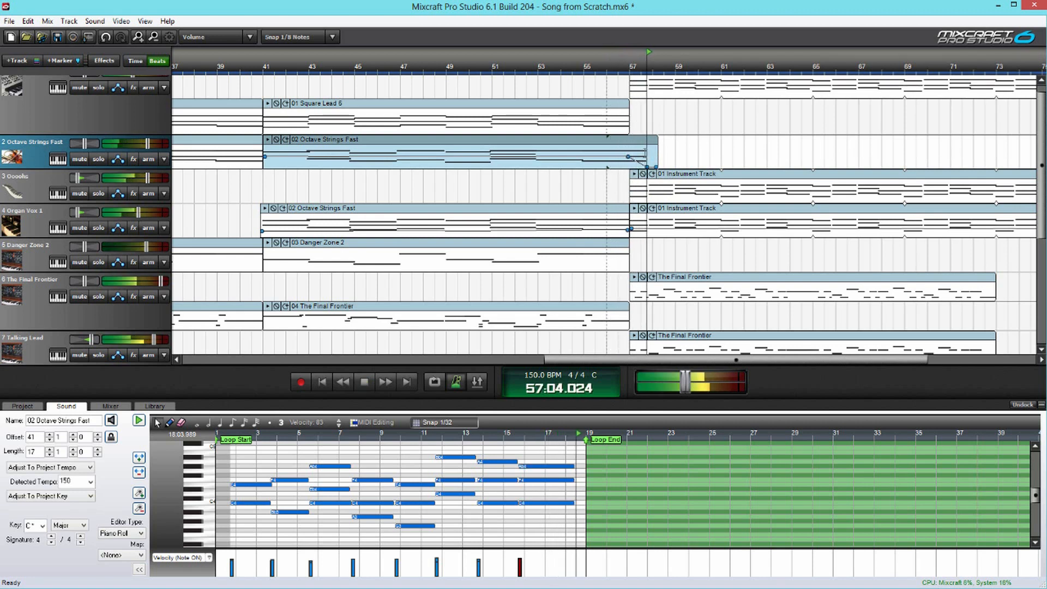
pyautogui.press('space')
pyautogui.scroll(2, 634, 193)
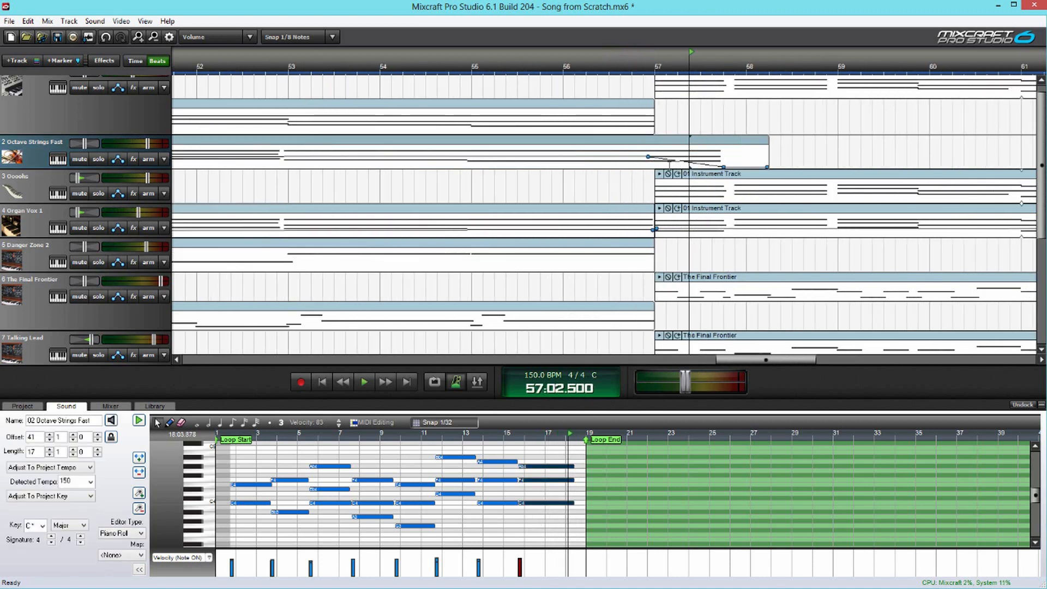
pyautogui.click(713, 149)
pyautogui.hotkey('ctrl', 'z')
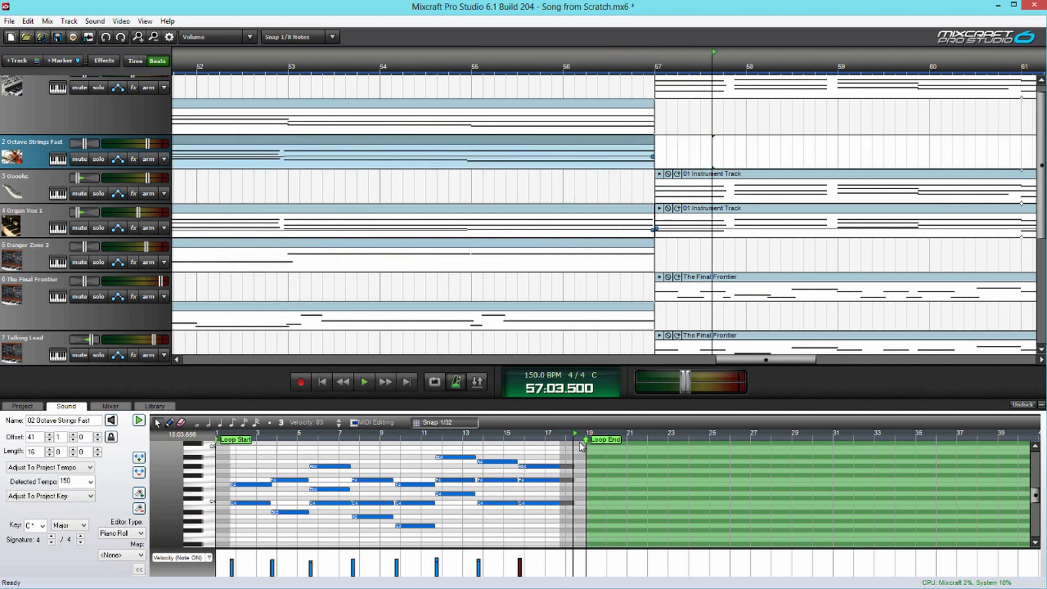
# Copy the strings clip's opening chord, paste it after the final chord, and extend the Octave Strings Fast clip to 18 measures 1 beat
pyautogui.click(262, 504)
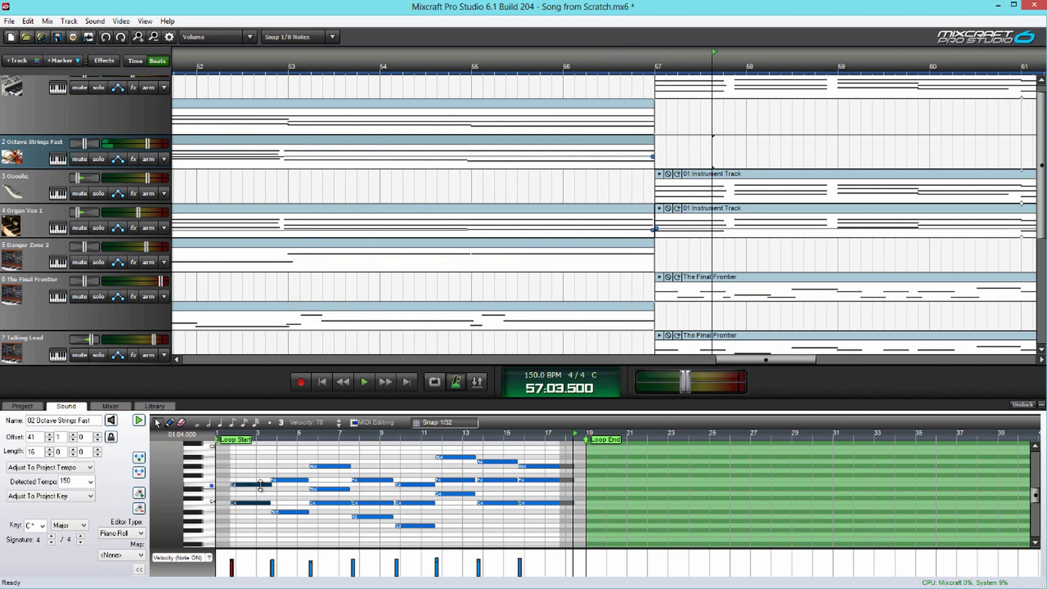
pyautogui.click(573, 492)
pyautogui.hotkey('ctrl', 'v')
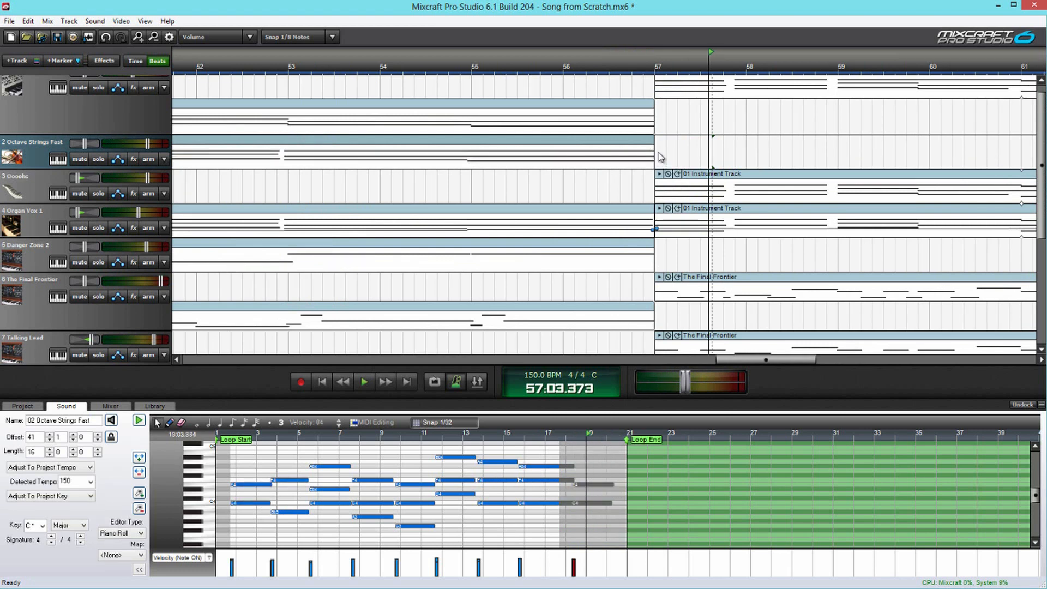
pyautogui.moveTo(658, 153); pyautogui.dragTo(722, 157)
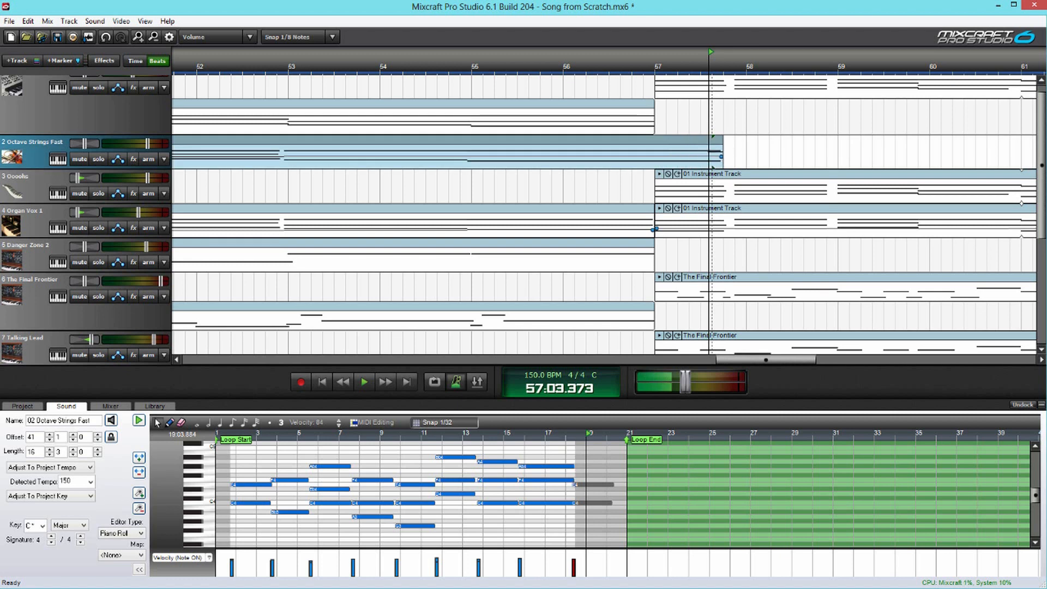
pyautogui.click(612, 72)
pyautogui.click(681, 148)
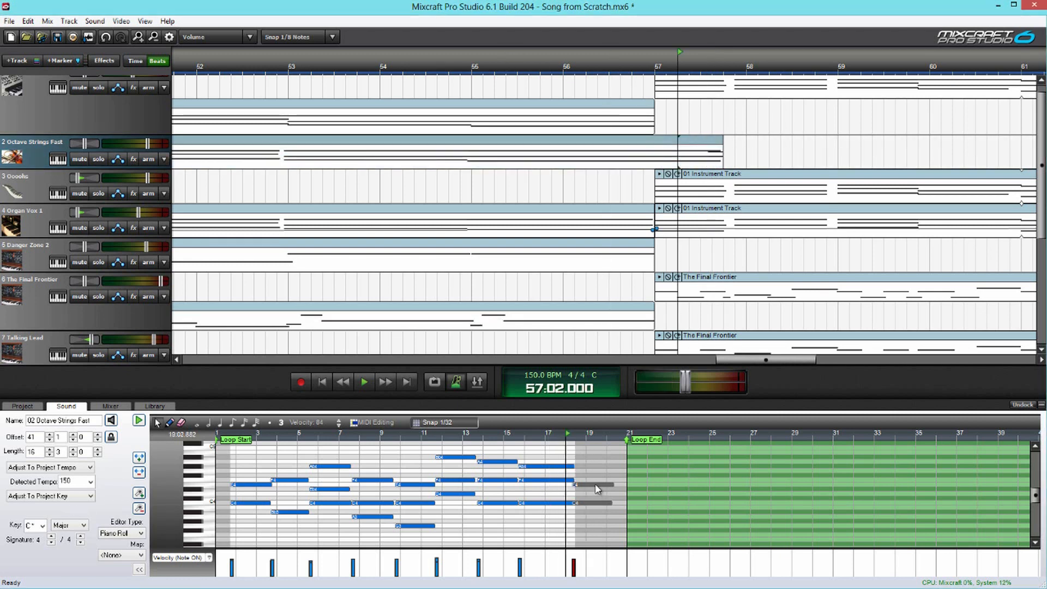
pyautogui.scroll(1, 598, 489)
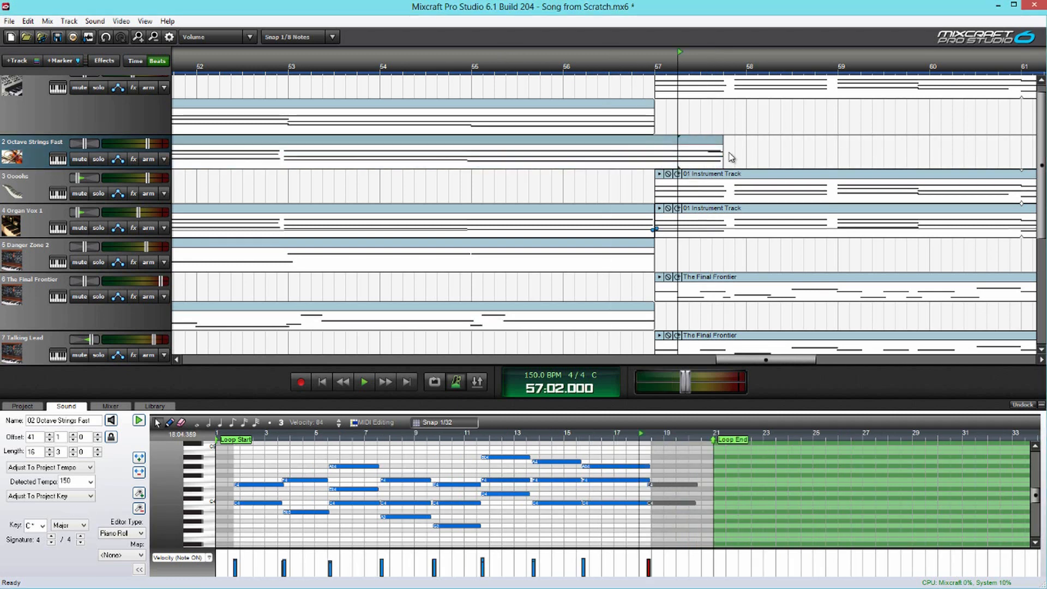
pyautogui.moveTo(722, 153); pyautogui.dragTo(856, 147)
# Play back the strings ending, shorten the last original chord to end around measure 57, and move the pasted chord directly after it
pyautogui.click(586, 58)
pyautogui.press('space')
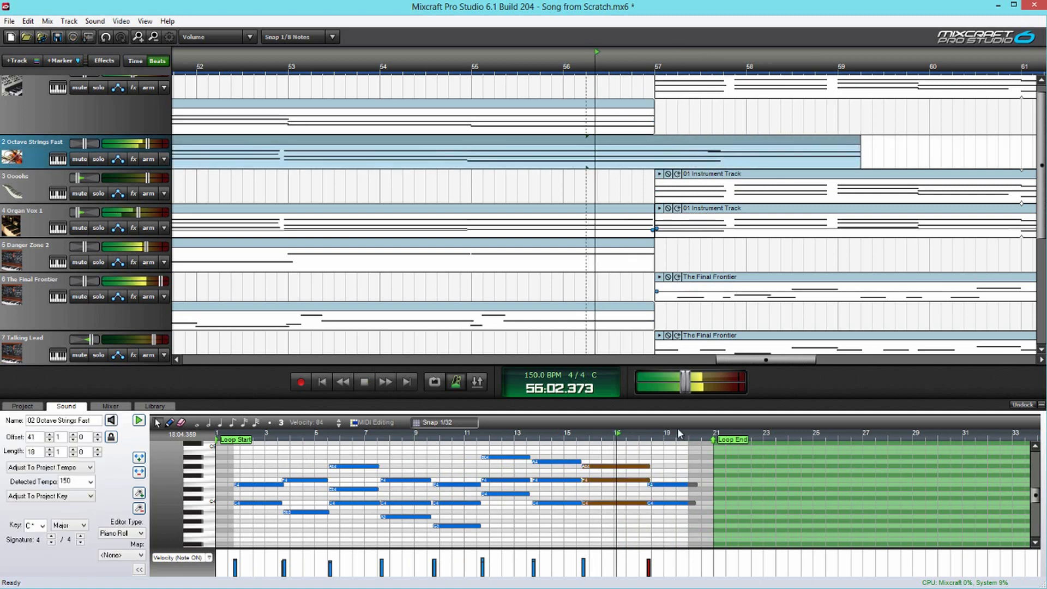
pyautogui.scroll(2, 687, 485)
pyautogui.click(696, 435)
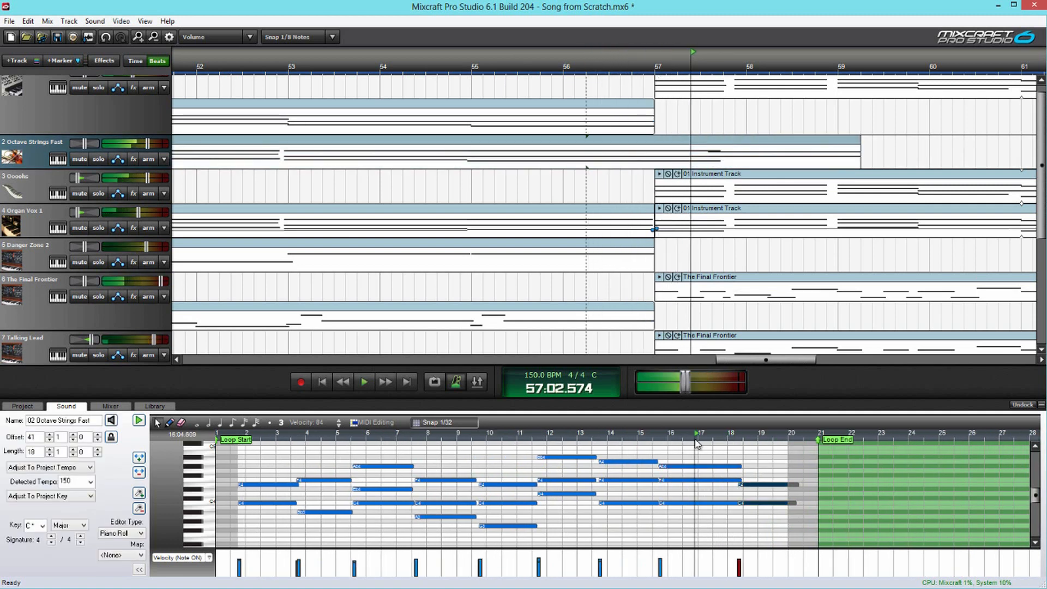
pyautogui.click(734, 503)
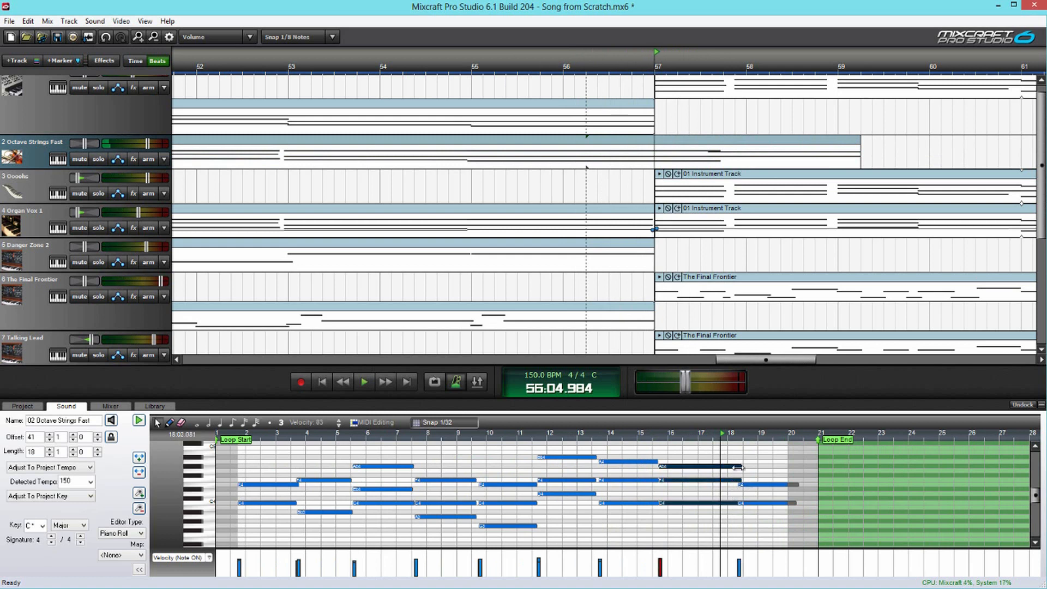
pyautogui.moveTo(794, 527); pyautogui.dragTo(726, 484)
# Play back the Octave Strings Fast clip's adjusted ending from around measure 56
pyautogui.click(610, 67)
pyautogui.press('space')
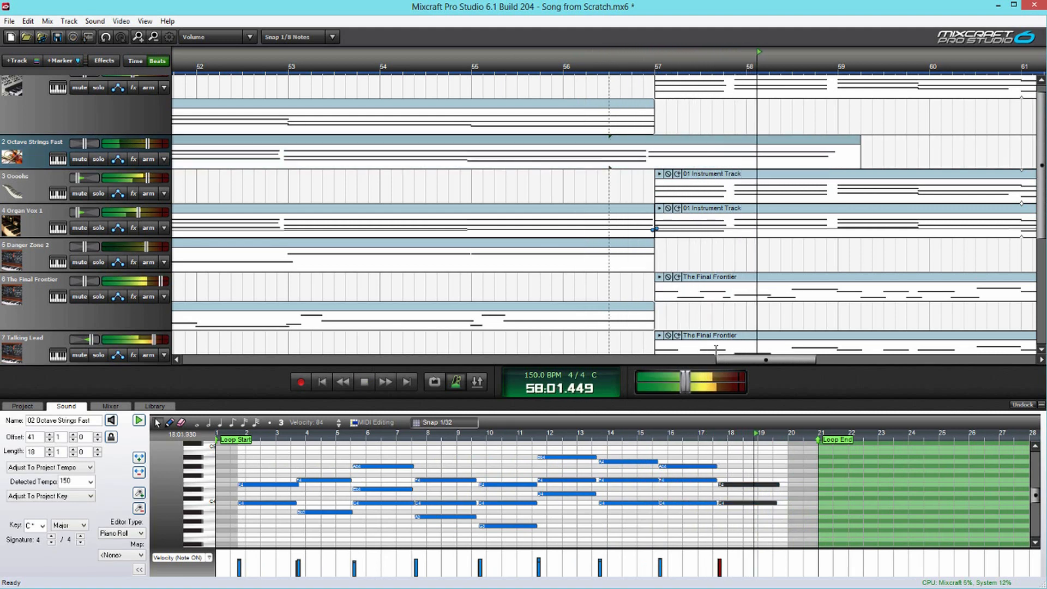
pyautogui.press('space')
pyautogui.click(598, 65)
pyautogui.press('space')
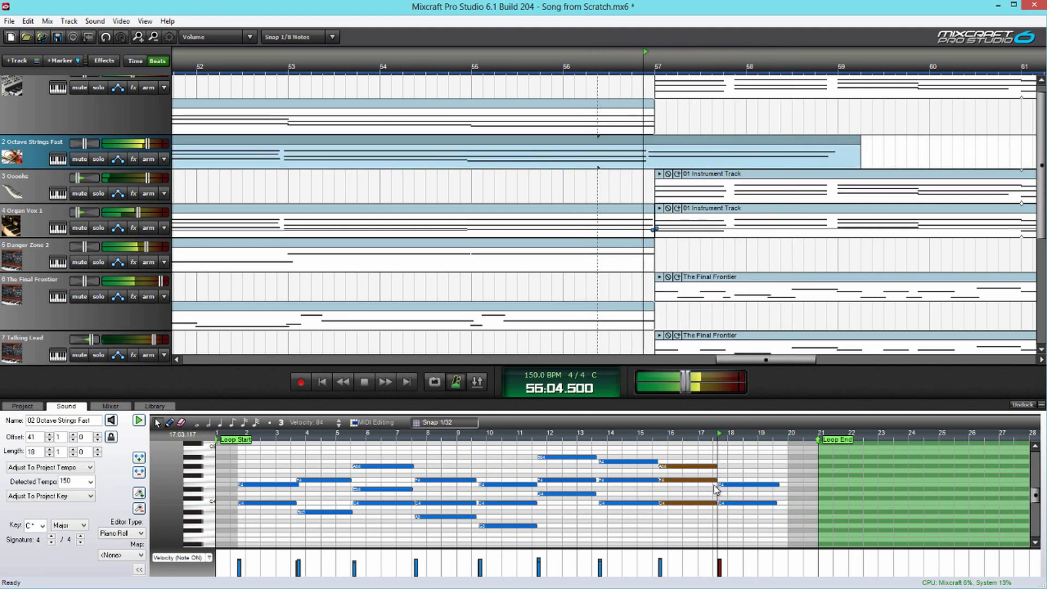
pyautogui.press('space')
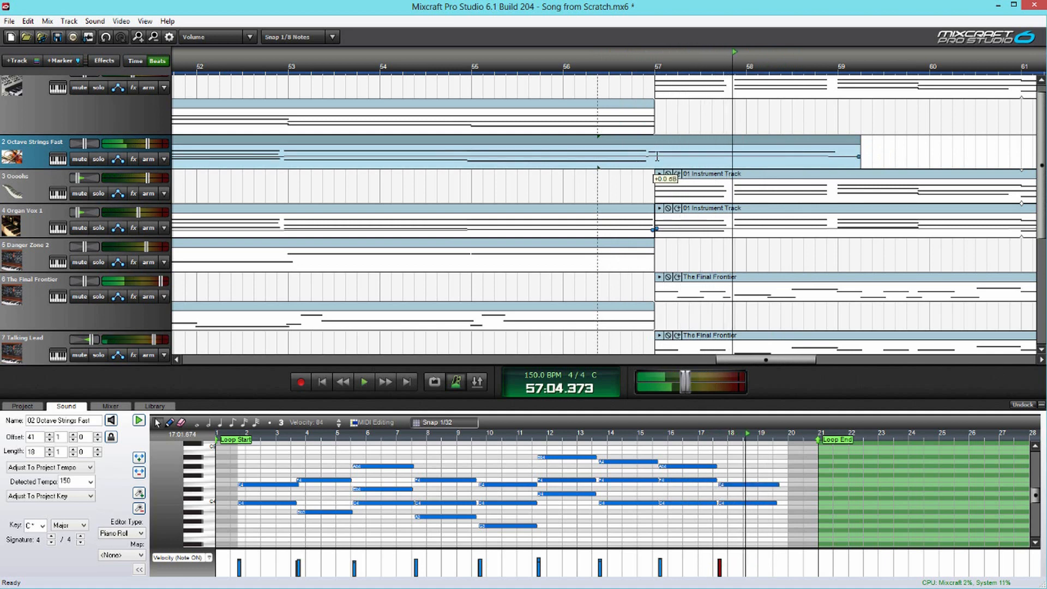
# Fade the Octave Strings Fast clip's volume from measure 57 to silence just before measure 58, holding it silent to the clip's end
pyautogui.moveTo(734, 162); pyautogui.dragTo(733, 166)
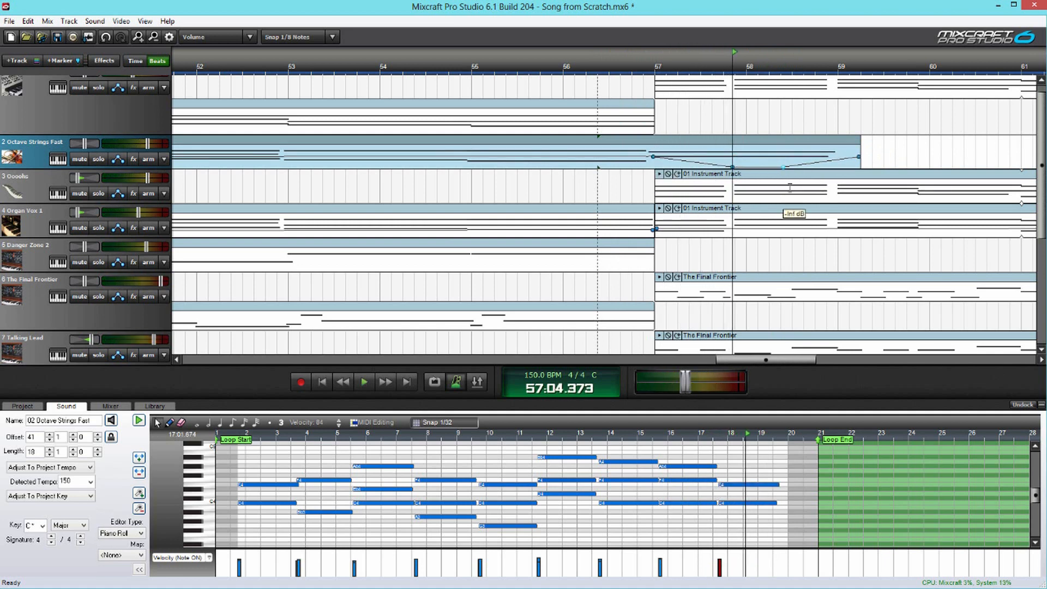
pyautogui.click(637, 78)
pyautogui.press('space')
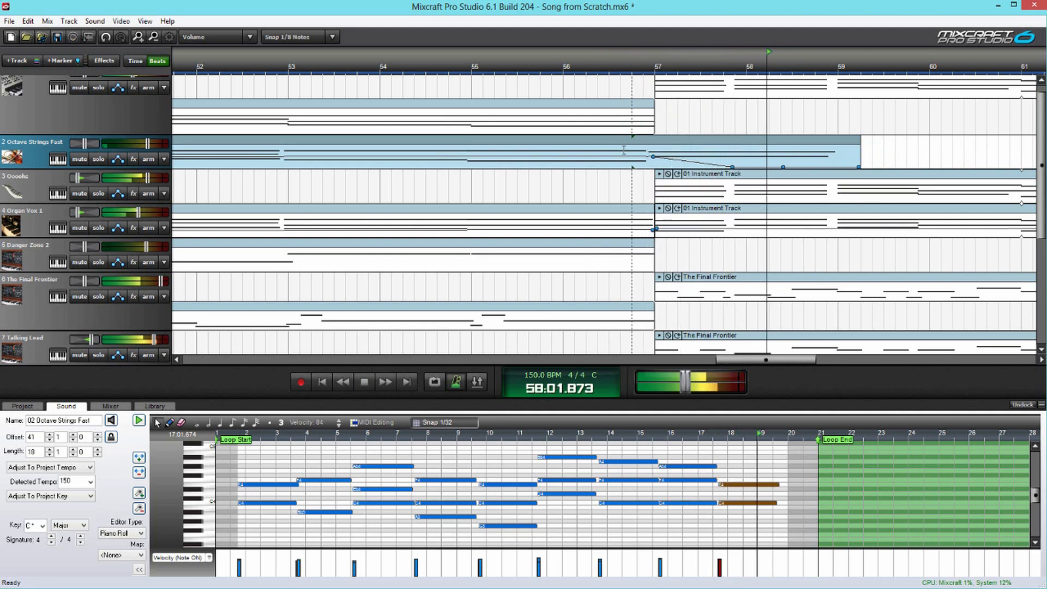
# Listen to the transition around measure 57 and review how the strings fade into the third section's tracks
pyautogui.scroll(-1, 755, 190)
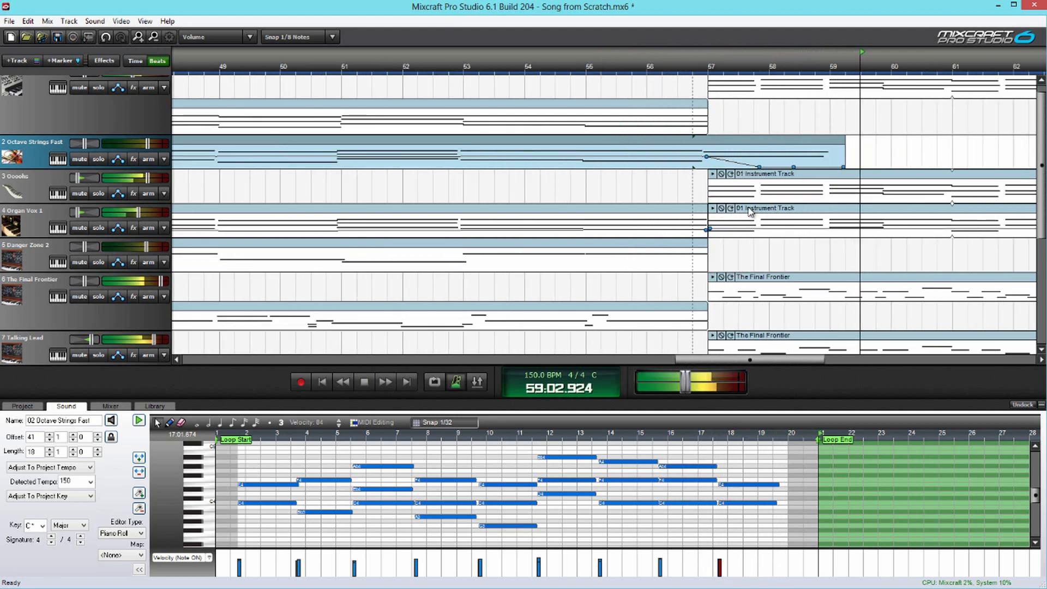
pyautogui.scroll(-2, 755, 198)
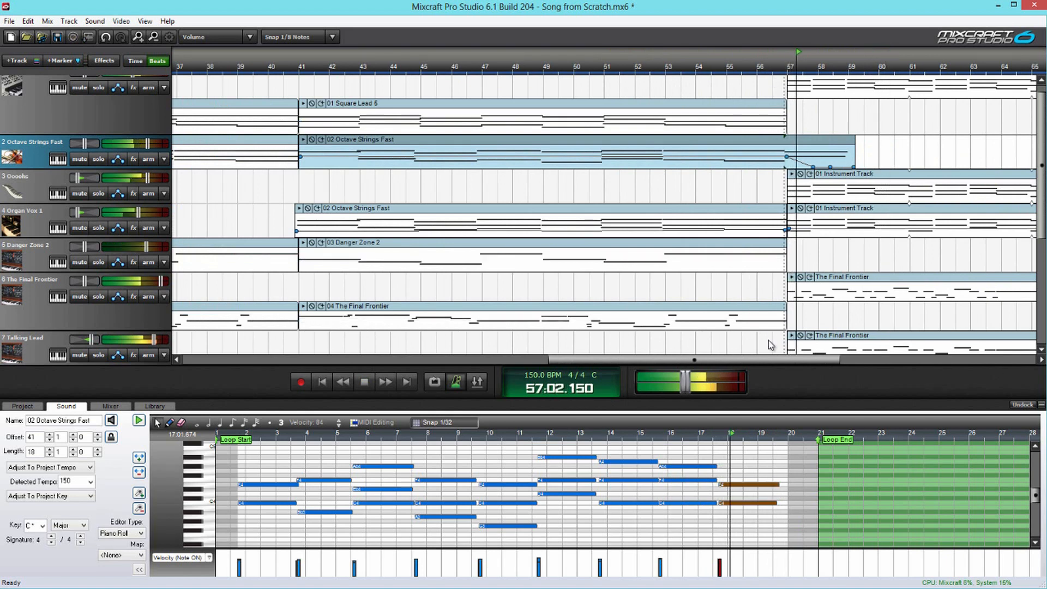
pyautogui.scroll(-1, 62, 273)
pyautogui.scroll(-1, 63, 279)
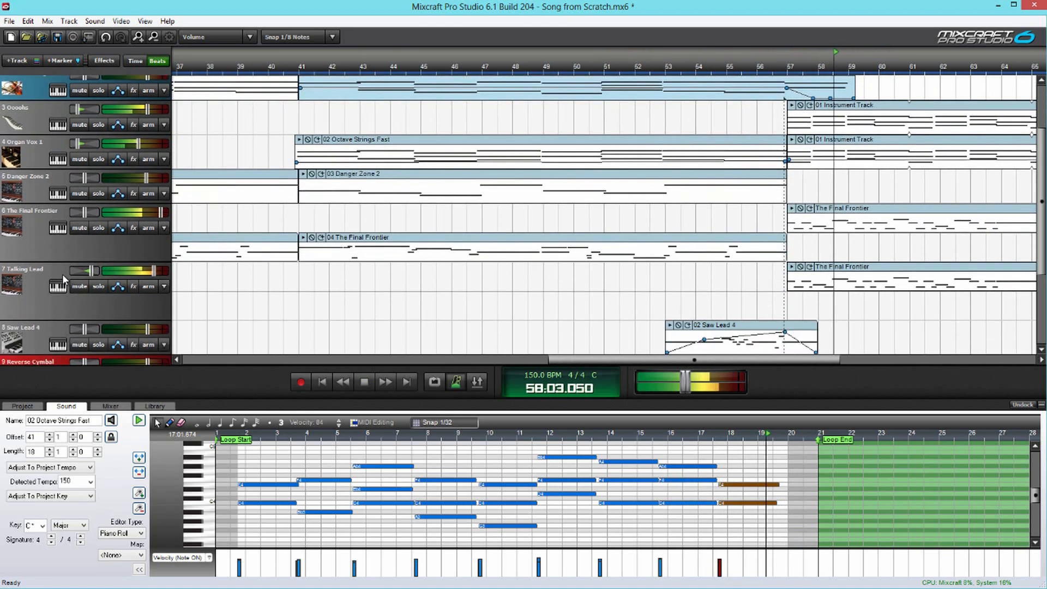
pyautogui.scroll(-1, 63, 279)
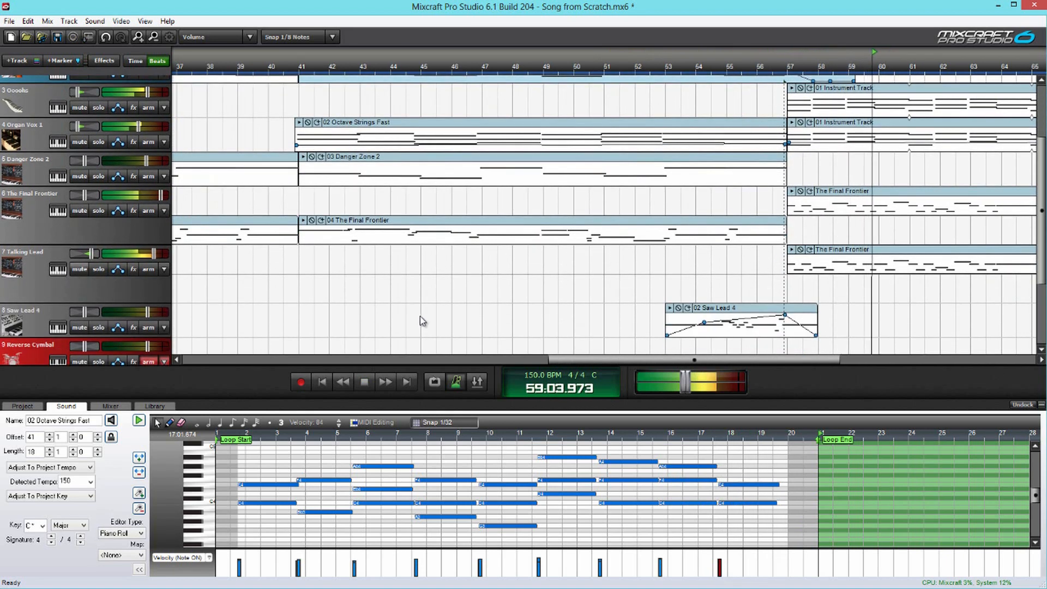
pyautogui.scroll(-2, 421, 320)
pyautogui.press('space')
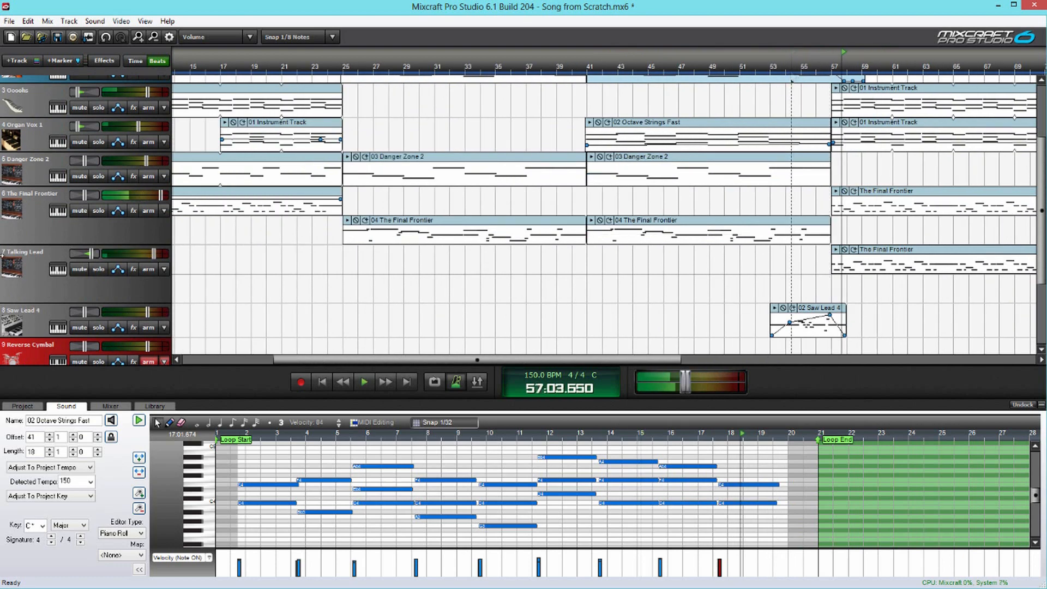
# Insert a virtual instrument track above the Reverse Cymbal track, with the playhead at measure 57
pyautogui.scroll(-2, 47, 261)
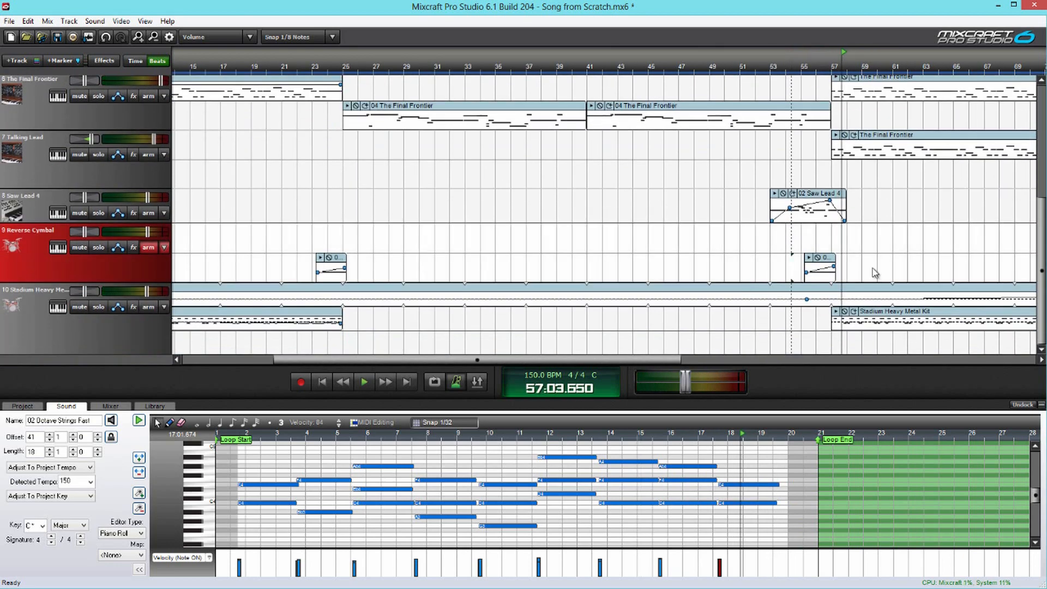
pyautogui.scroll(2, 875, 272)
pyautogui.scroll(3, 784, 245)
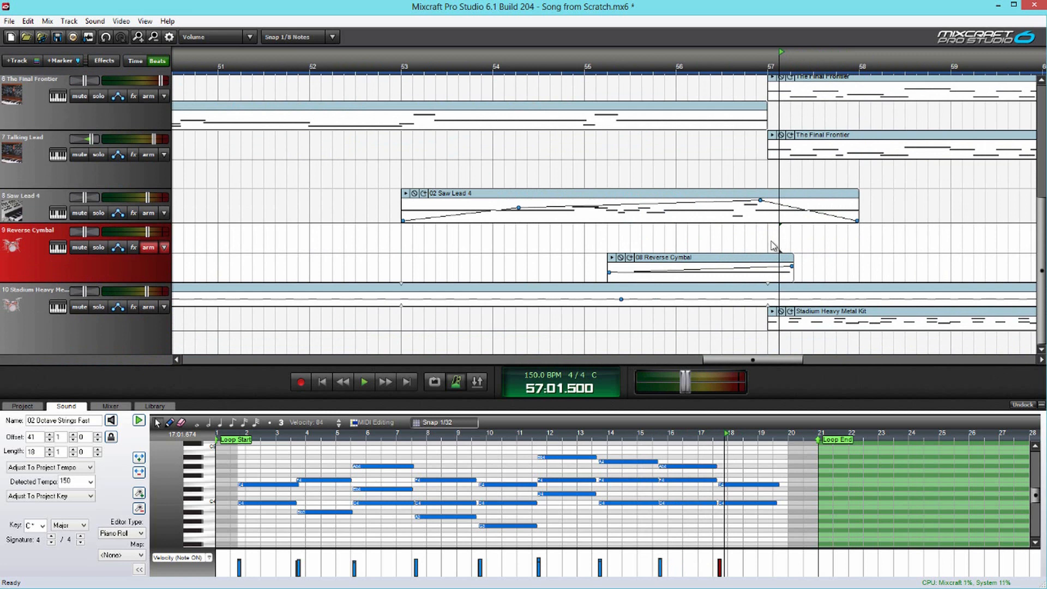
pyautogui.rightClick(35, 253)
pyautogui.moveTo(82, 260)
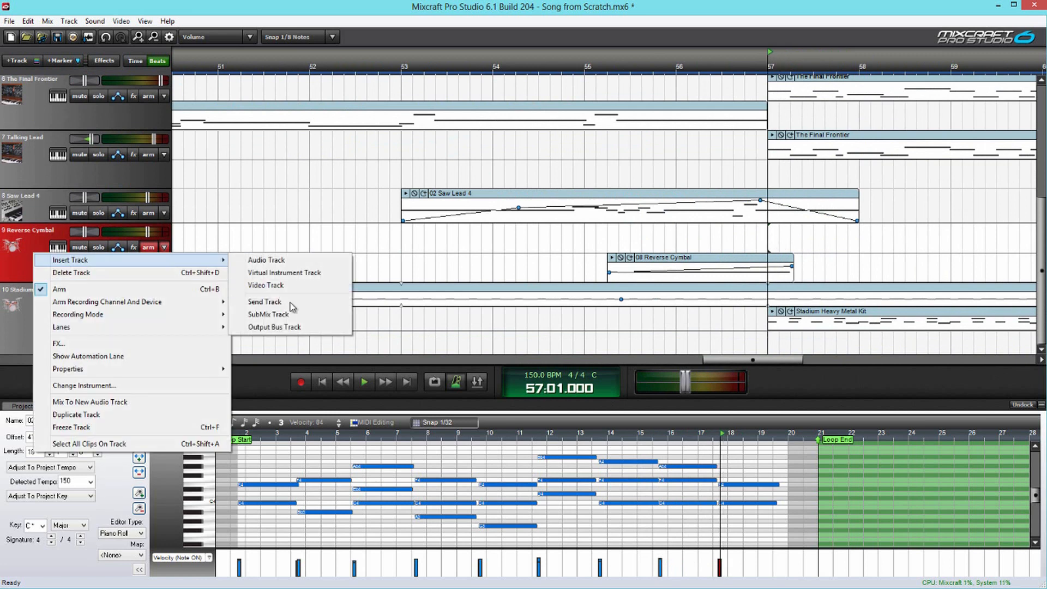
pyautogui.click(284, 272)
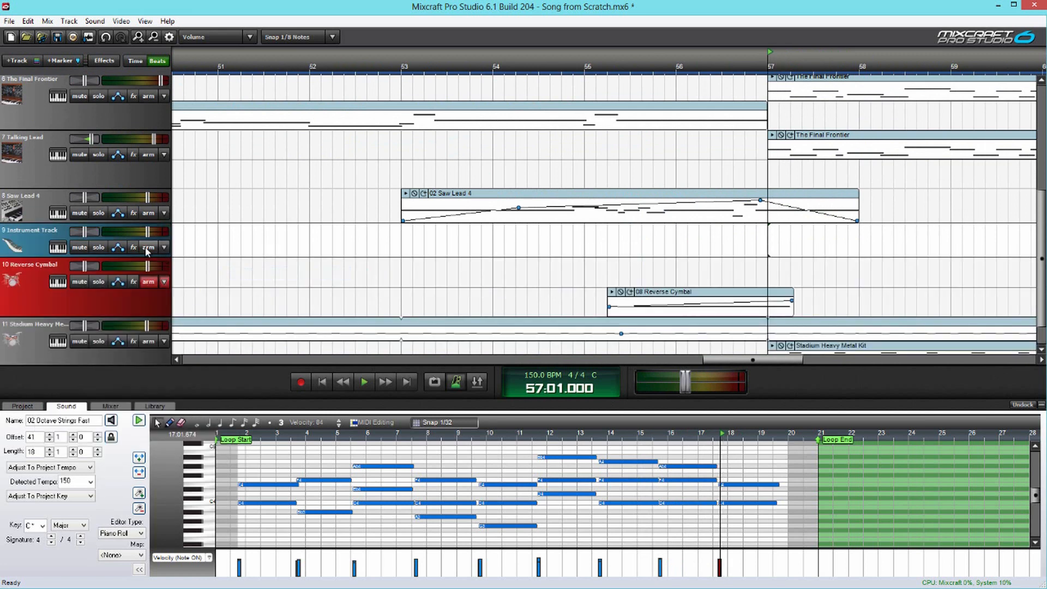
# Assign the Crash Cymbal preset from the Percussion - Cymbals category to the new instrument track
pyautogui.click(57, 249)
pyautogui.moveTo(343, 236); pyautogui.dragTo(349, 271)
pyautogui.click(337, 238)
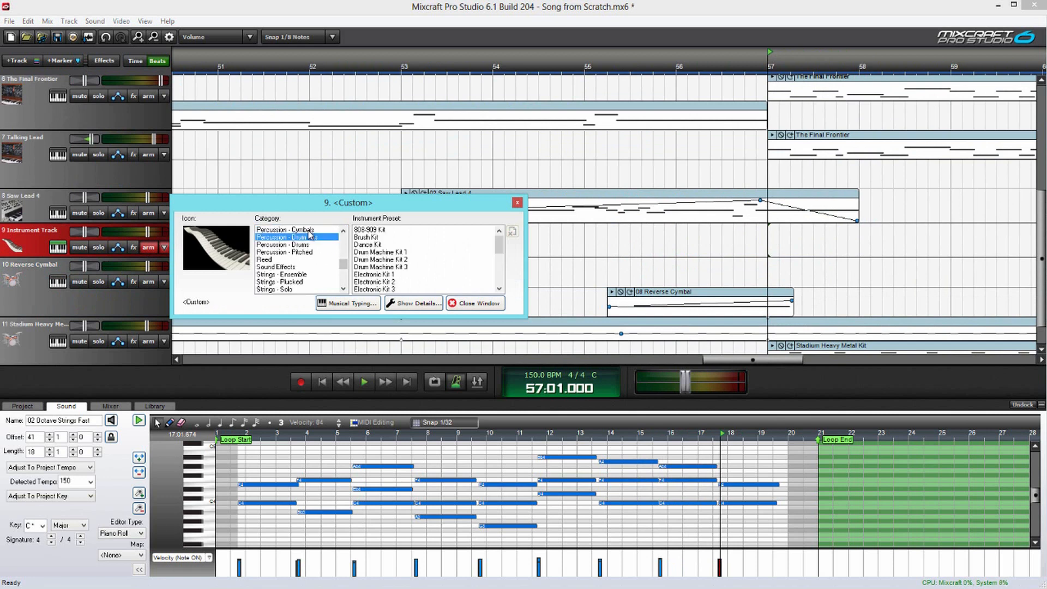
pyautogui.click(315, 243)
pyautogui.click(318, 231)
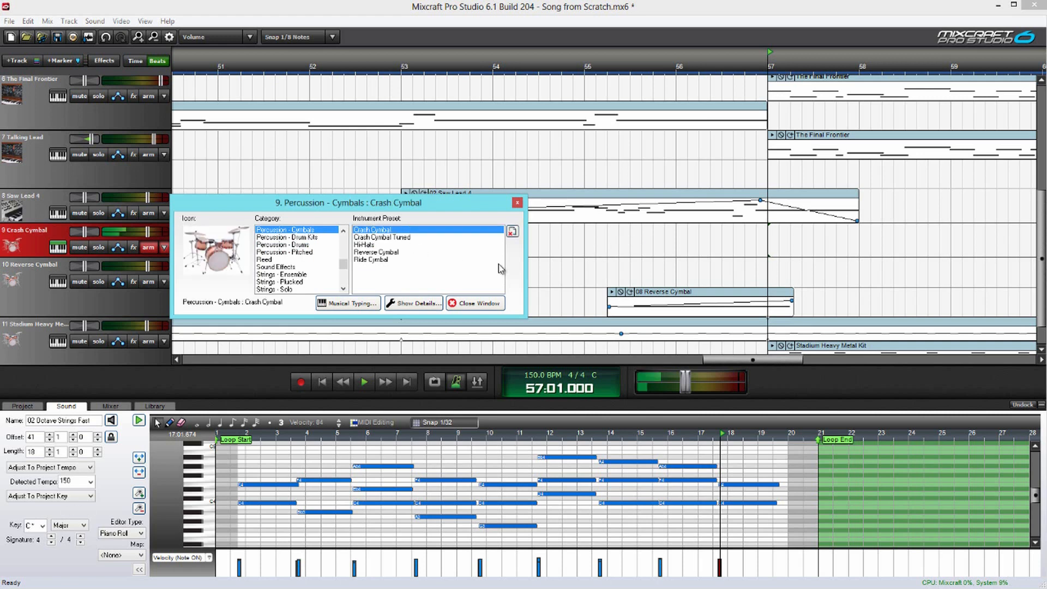
# Create a clip at measure 57 on the Crash Cymbal track and draw one long sustained note from its start
pyautogui.doubleClick(771, 249)
pyautogui.click(208, 505)
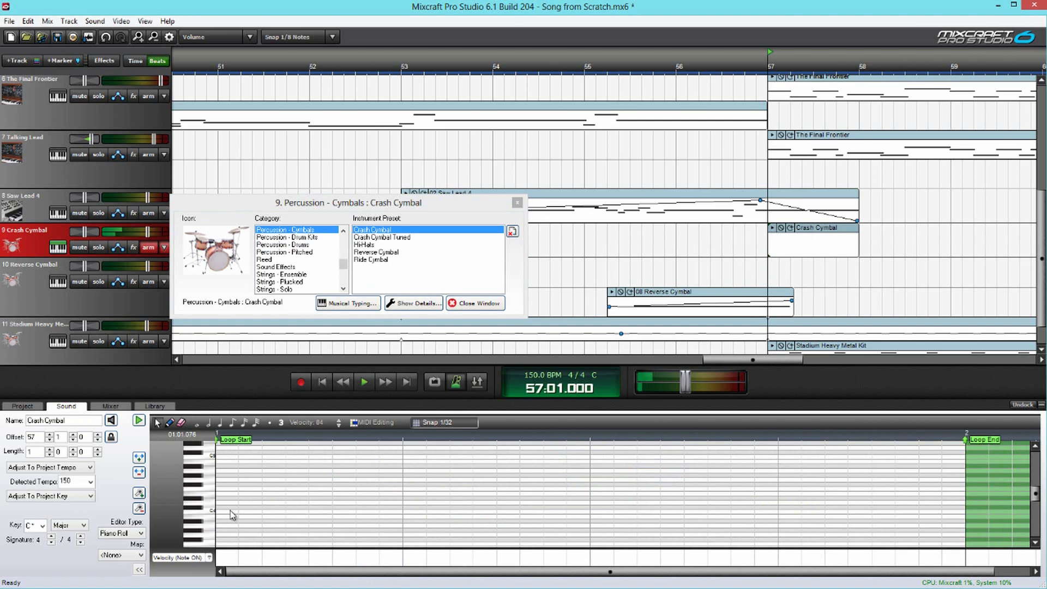
pyautogui.click(225, 507)
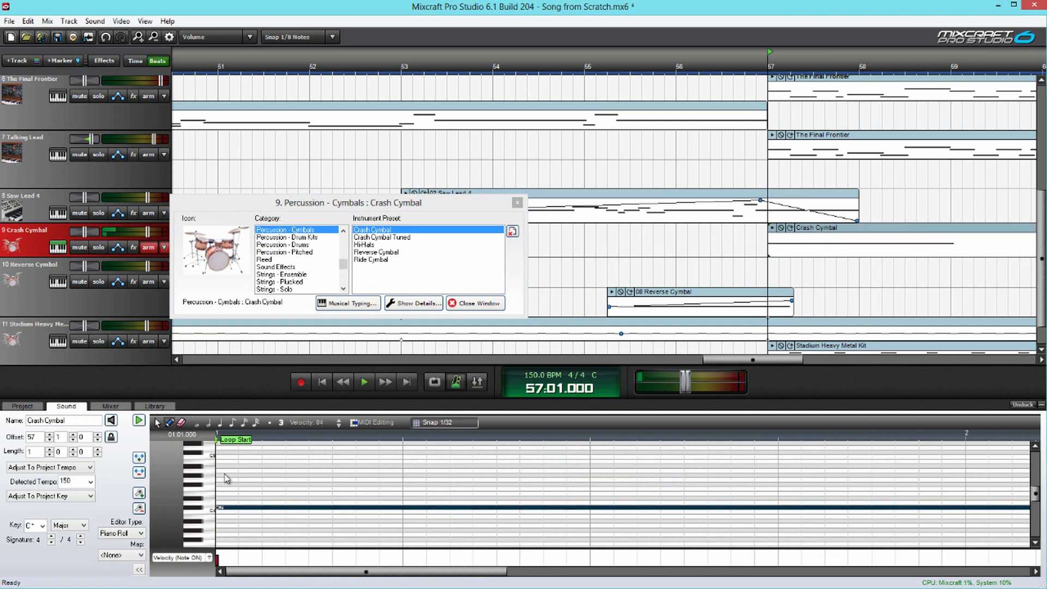
# Extend the Crash Cymbal clip to measure 60 and give it a gradually falling volume envelope
pyautogui.scroll(-3, 679, 219)
pyautogui.click(719, 245)
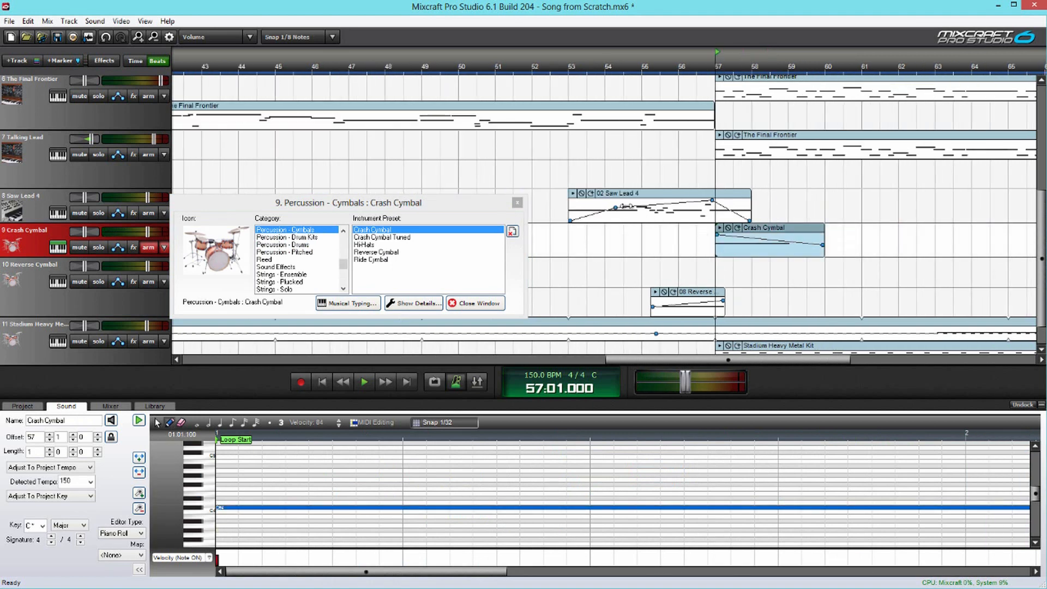
pyautogui.click(516, 204)
# Play back the transition into measure 57 and slightly raise the Crash Cymbal track's volume
pyautogui.click(679, 70)
pyautogui.press('space')
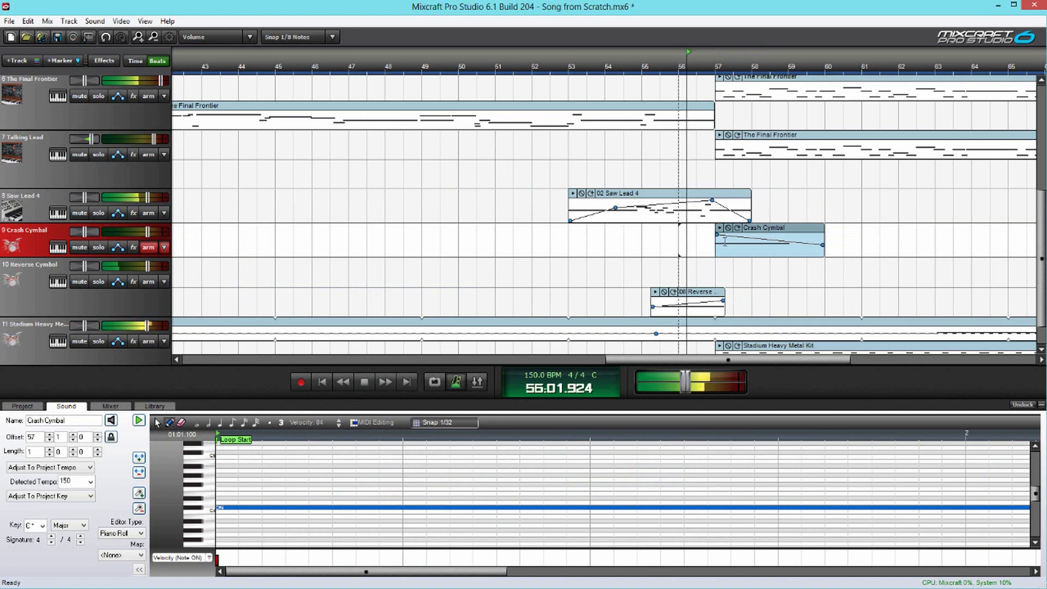
pyautogui.press('space')
pyautogui.click(629, 64)
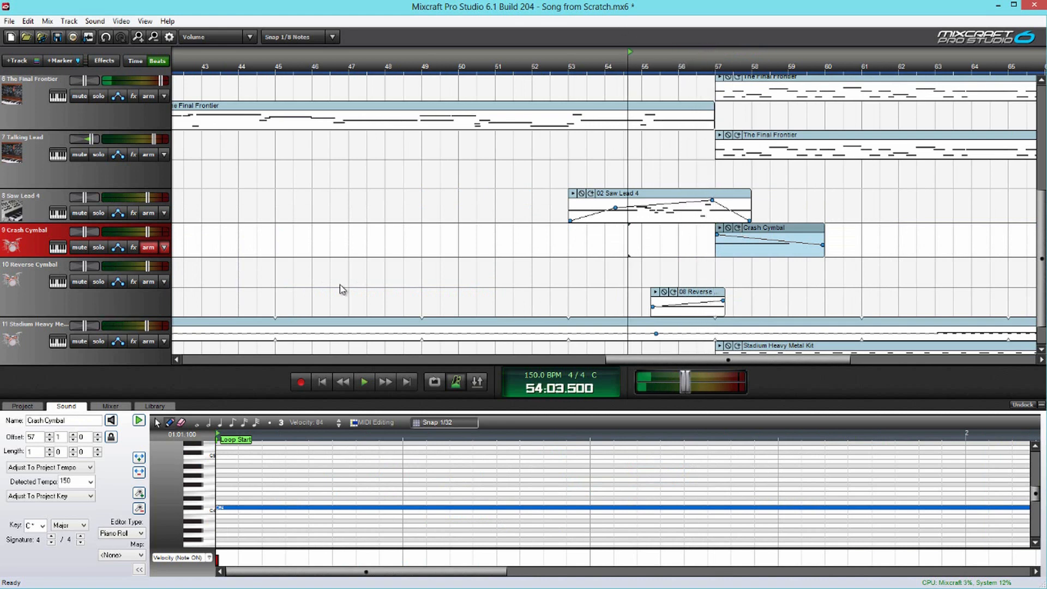
pyautogui.press('space')
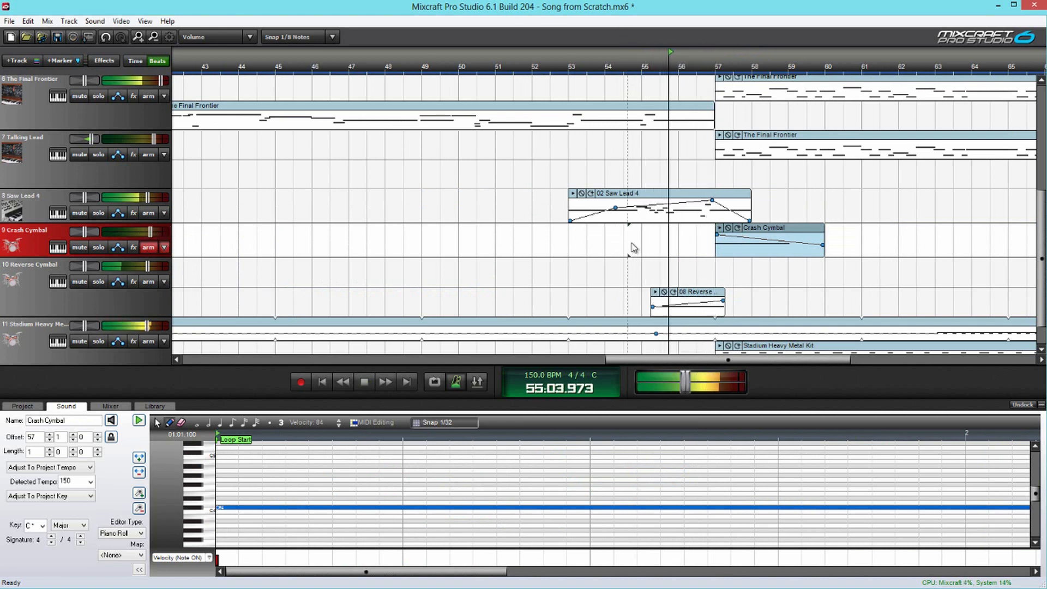
# Add the Acoustica Pro Studio Reverb effect with the Large Hall preset to the Crash Cymbal track
pyautogui.click(133, 247)
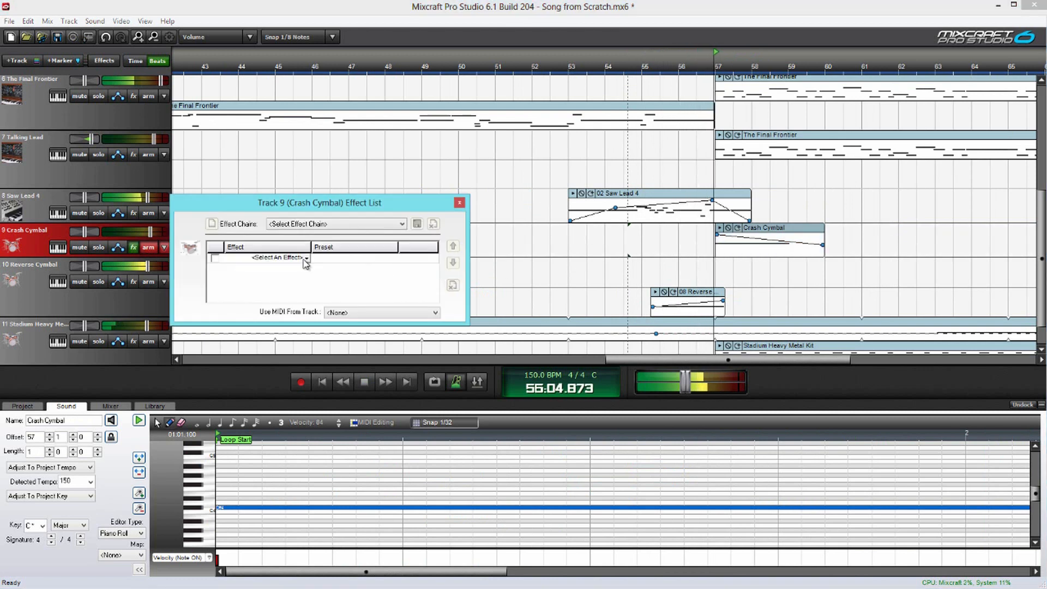
pyautogui.click(279, 257)
pyautogui.click(325, 389)
pyautogui.press('space')
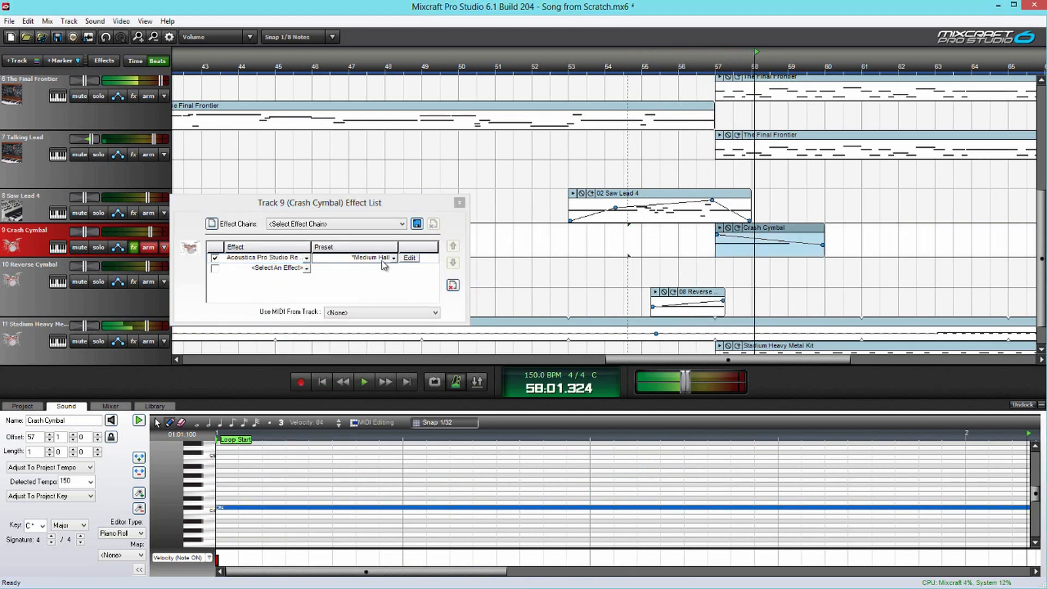
pyautogui.click(379, 258)
pyautogui.click(380, 288)
pyautogui.moveTo(432, 203); pyautogui.dragTo(432, 257)
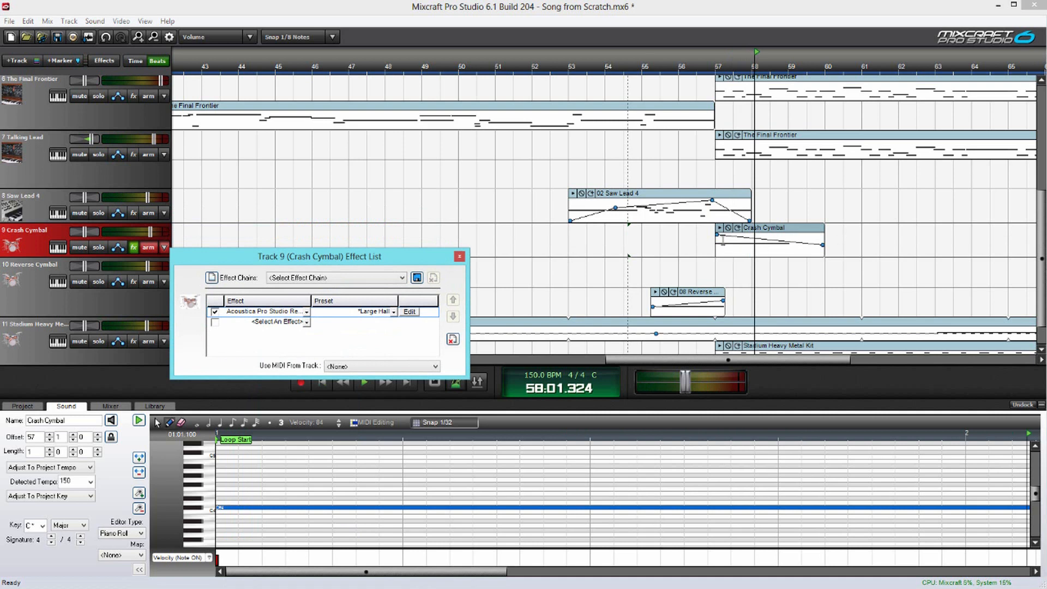
# Lower the opening volume of the Crash Cymbal clip and adjust the track's low EQ in the mixer during playback
pyautogui.click(718, 234)
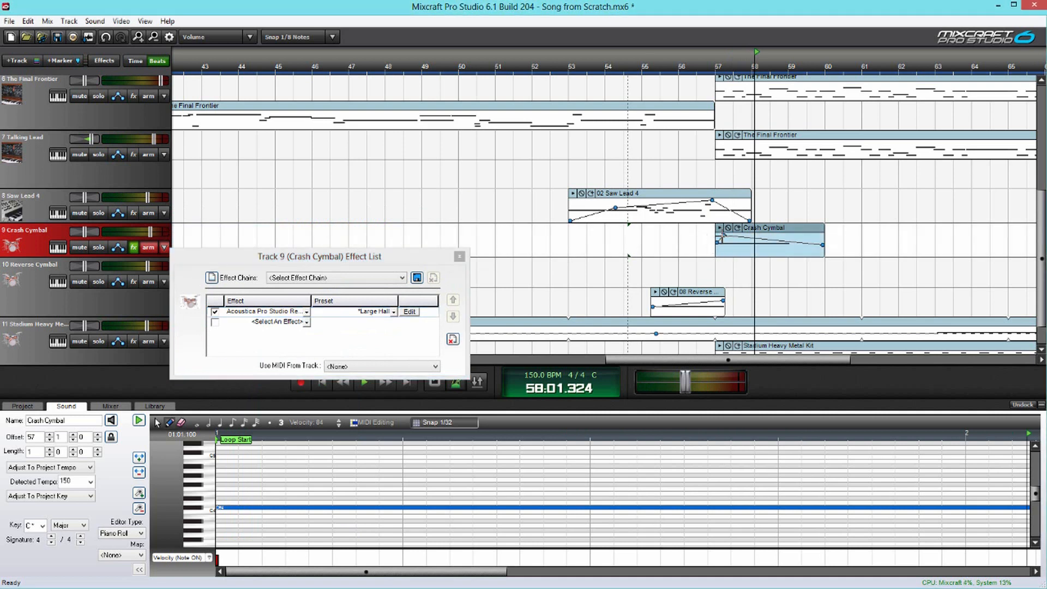
pyautogui.click(691, 66)
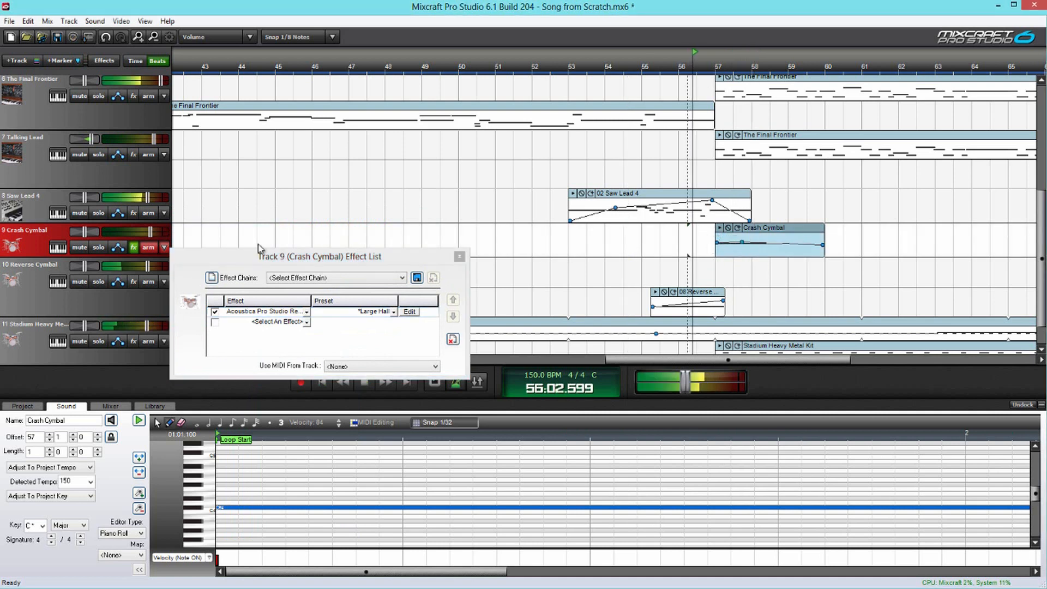
pyautogui.click(110, 407)
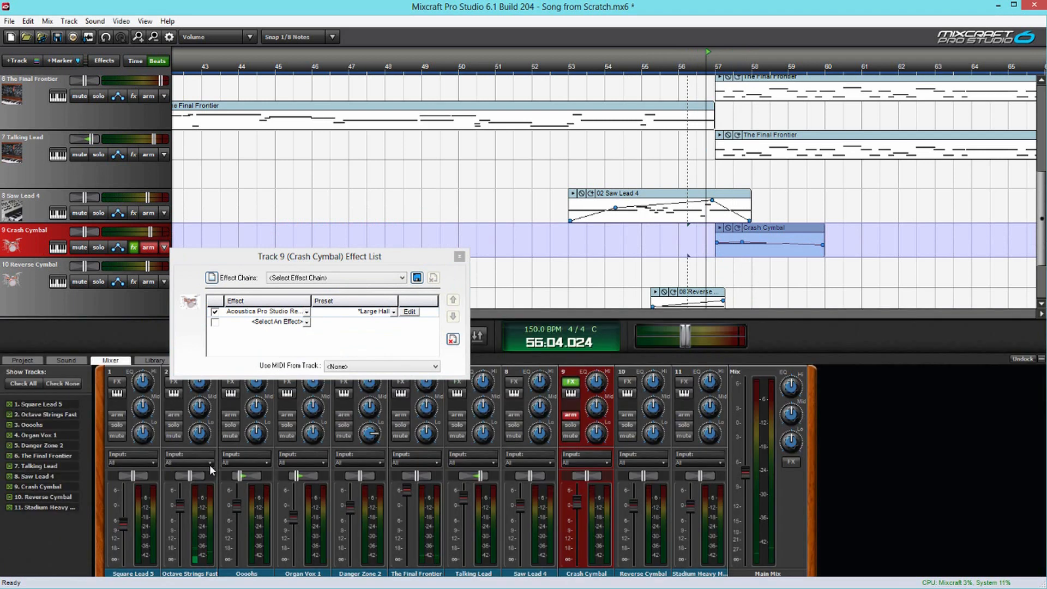
pyautogui.click(662, 62)
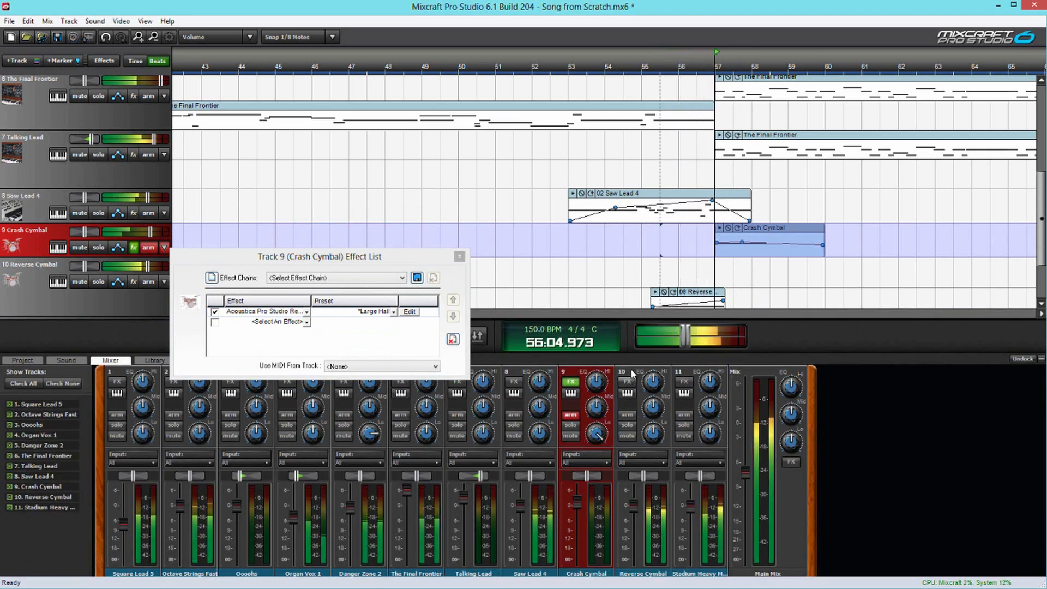
pyautogui.press('space')
pyautogui.click(460, 257)
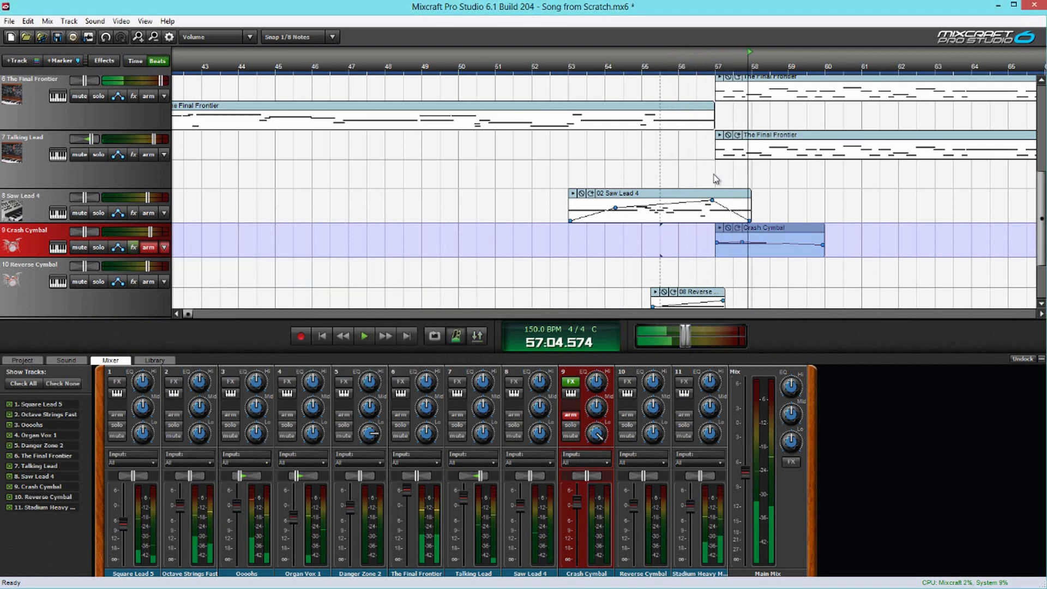
# Copy the Crash Cymbal clip from measure 57 to measure 25 on the same track
pyautogui.click(761, 235)
pyautogui.moveTo(607, 315); pyautogui.dragTo(328, 315)
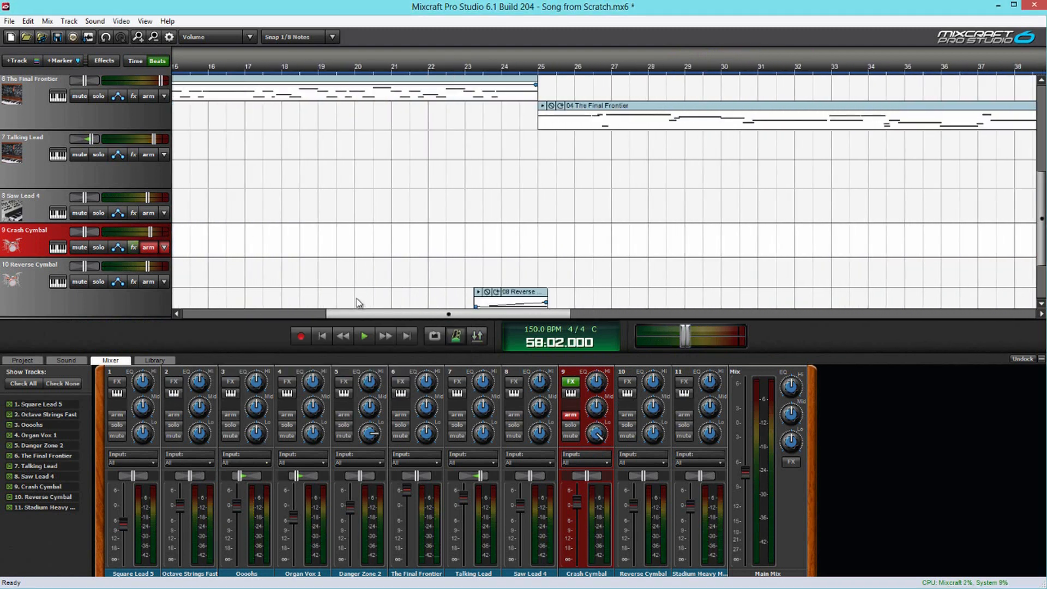
pyautogui.doubleClick(545, 237)
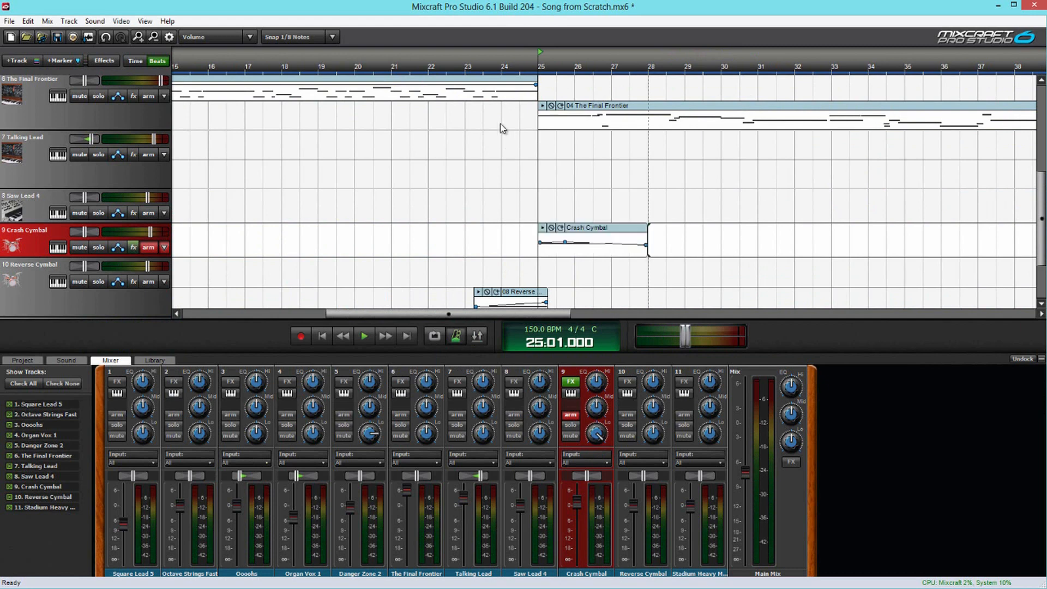
# Listen to the transition around measure 25 and review how the copied crash follows the reverse cymbal
pyautogui.click(433, 57)
pyautogui.press('space')
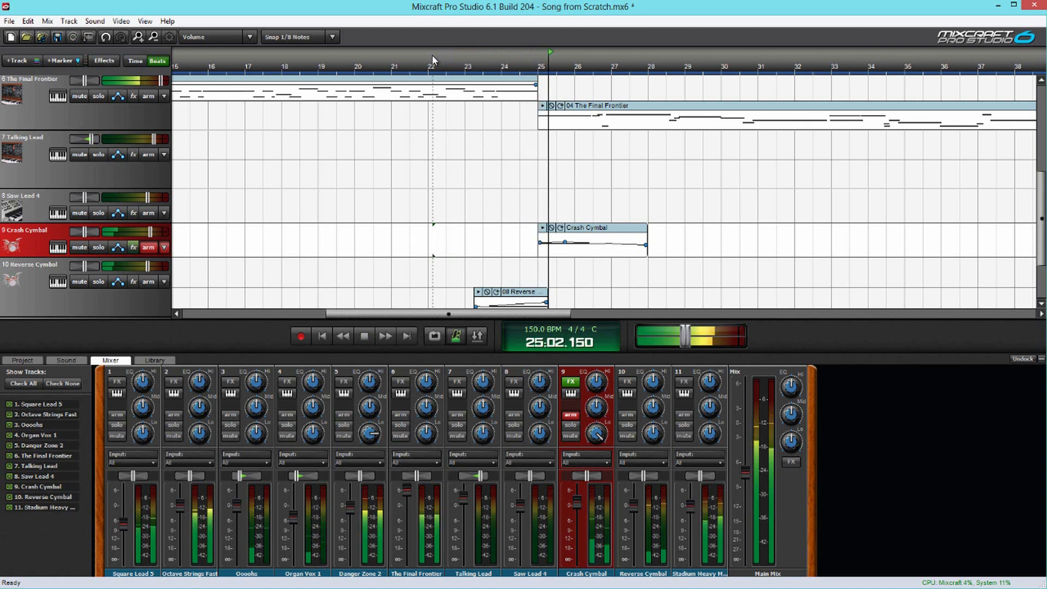
pyautogui.press('space')
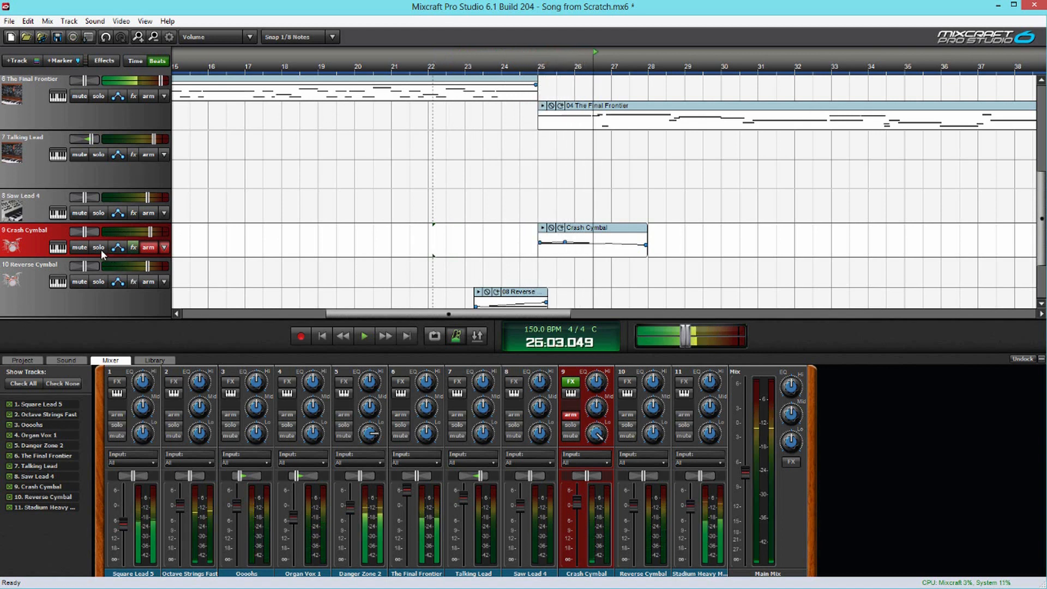
pyautogui.press('space')
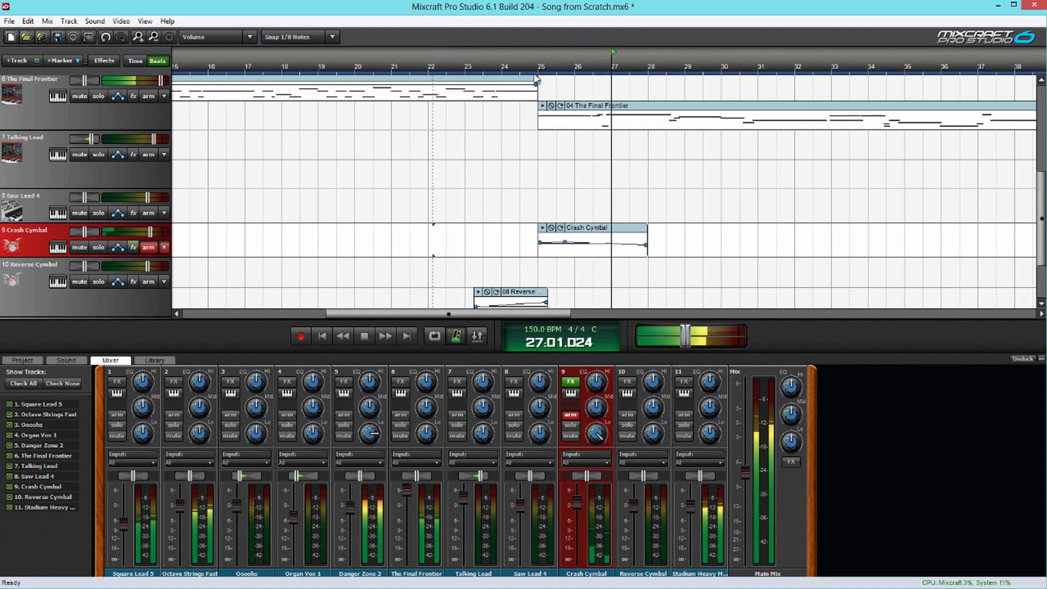
pyautogui.press('space')
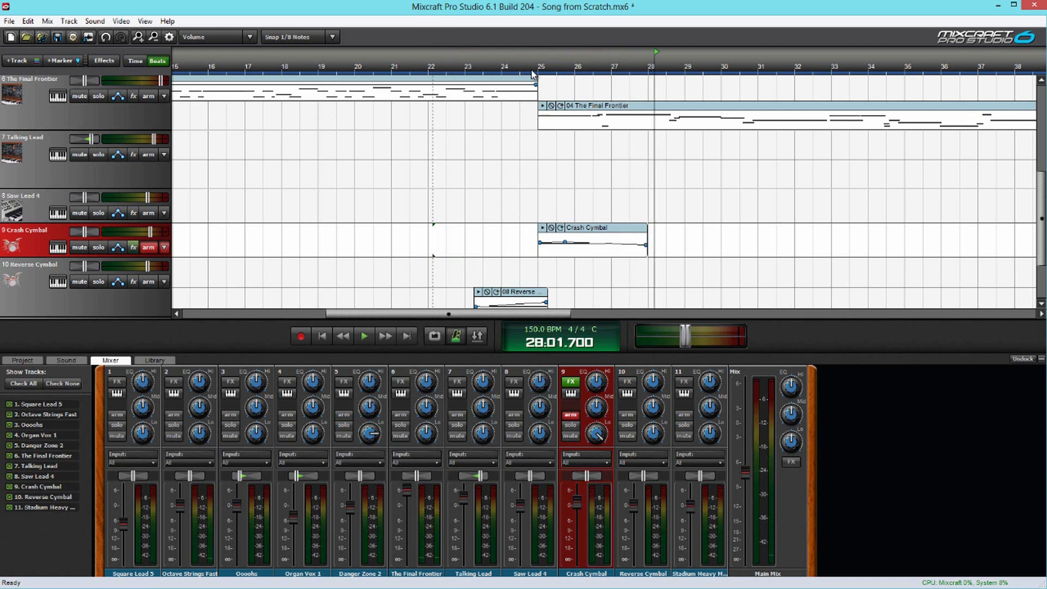
pyautogui.click(516, 70)
pyautogui.press('space')
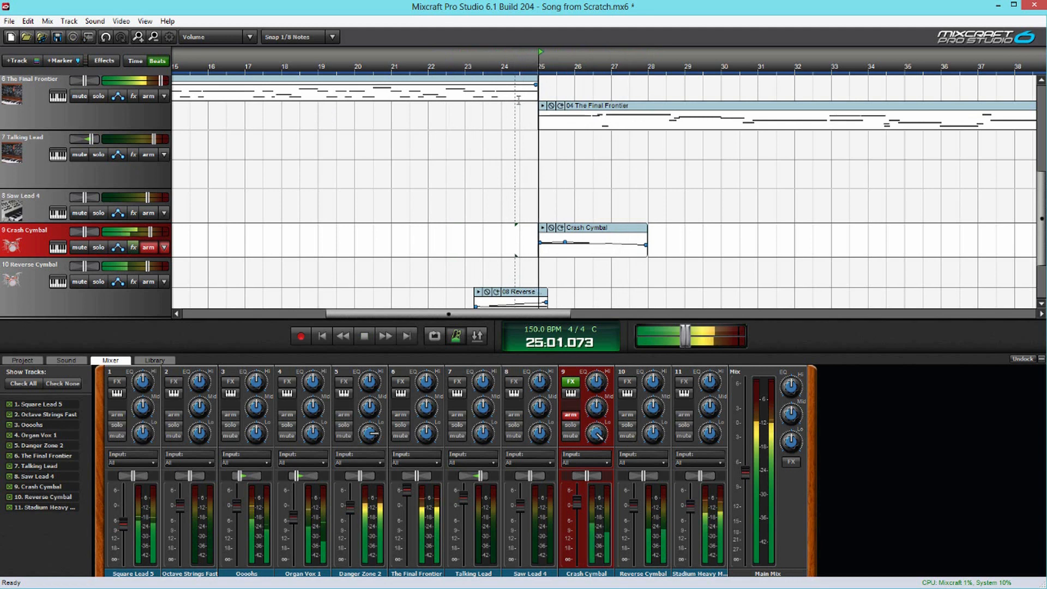
pyautogui.scroll(-2, 573, 267)
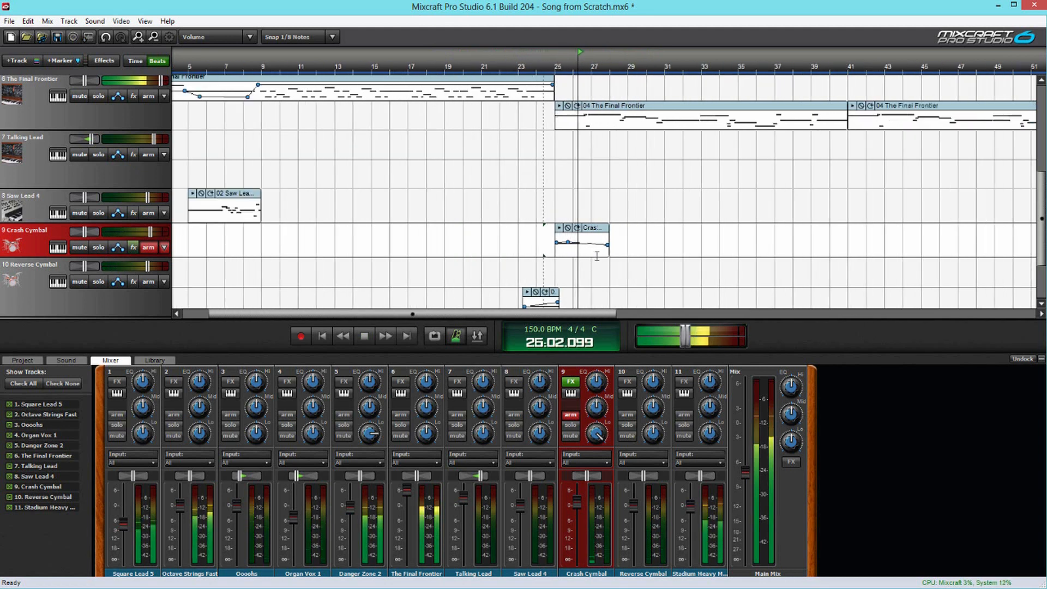
pyautogui.press('space')
pyautogui.scroll(-1, 287, 250)
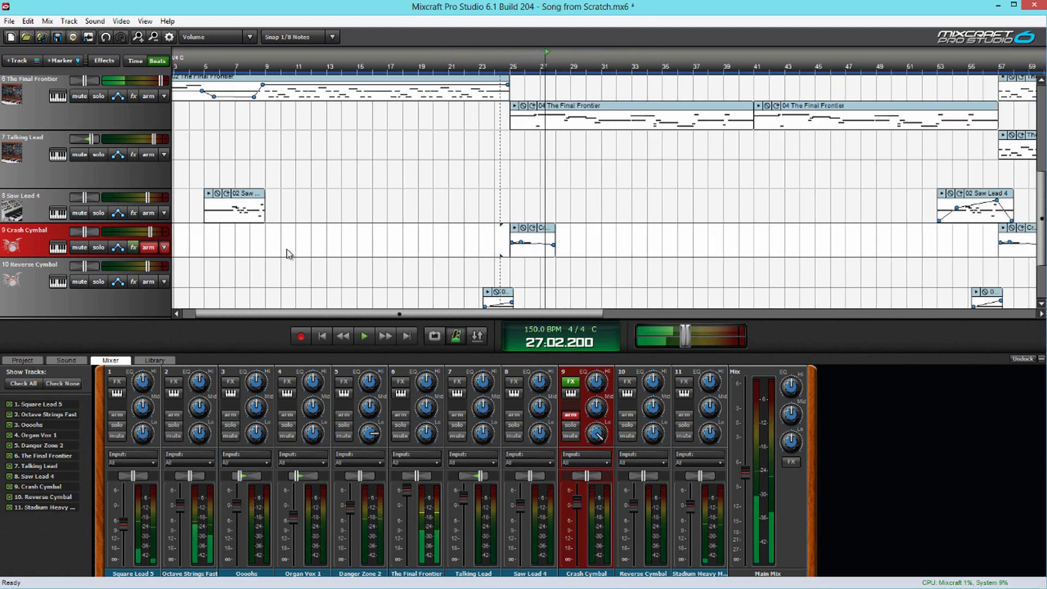
pyautogui.scroll(4, 500, 256)
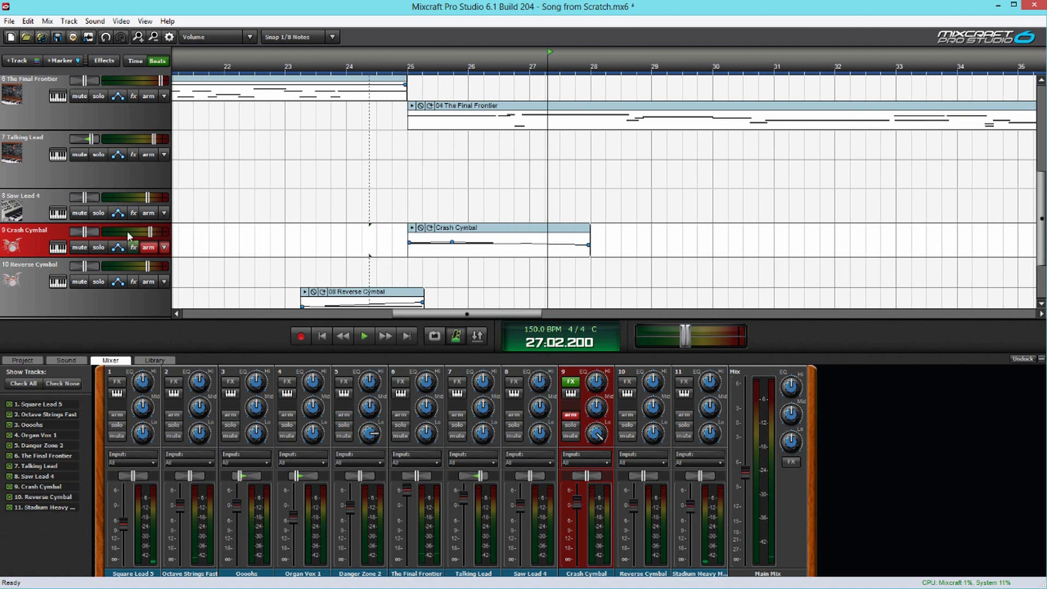
# Adjust the output mix of the Crash Cymbal track's Pro Studio Reverb while playing from just before measure 25
pyautogui.click(134, 248)
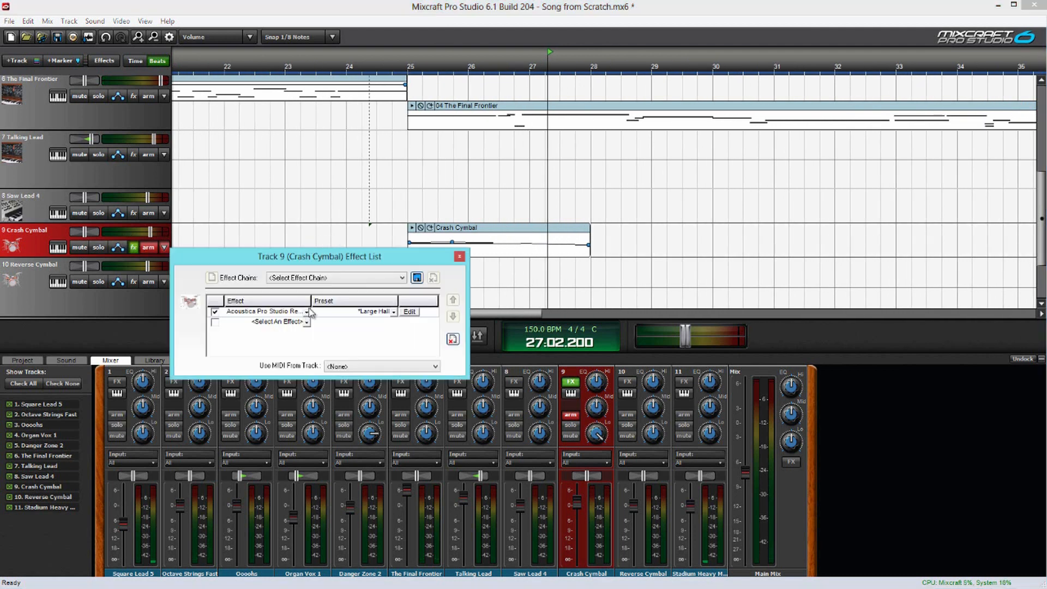
pyautogui.click(410, 312)
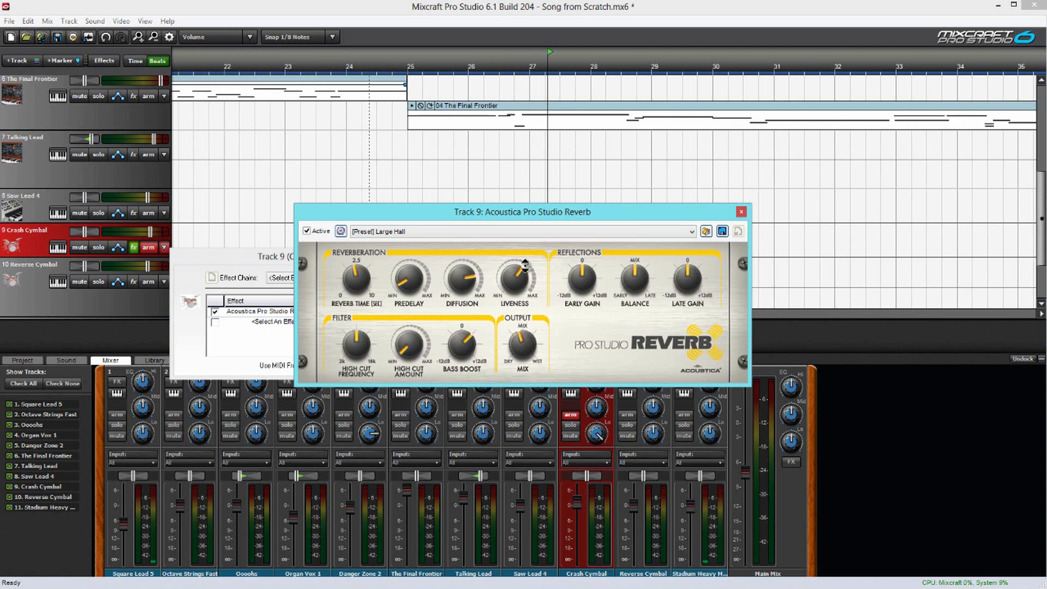
pyautogui.moveTo(551, 218); pyautogui.dragTo(672, 396)
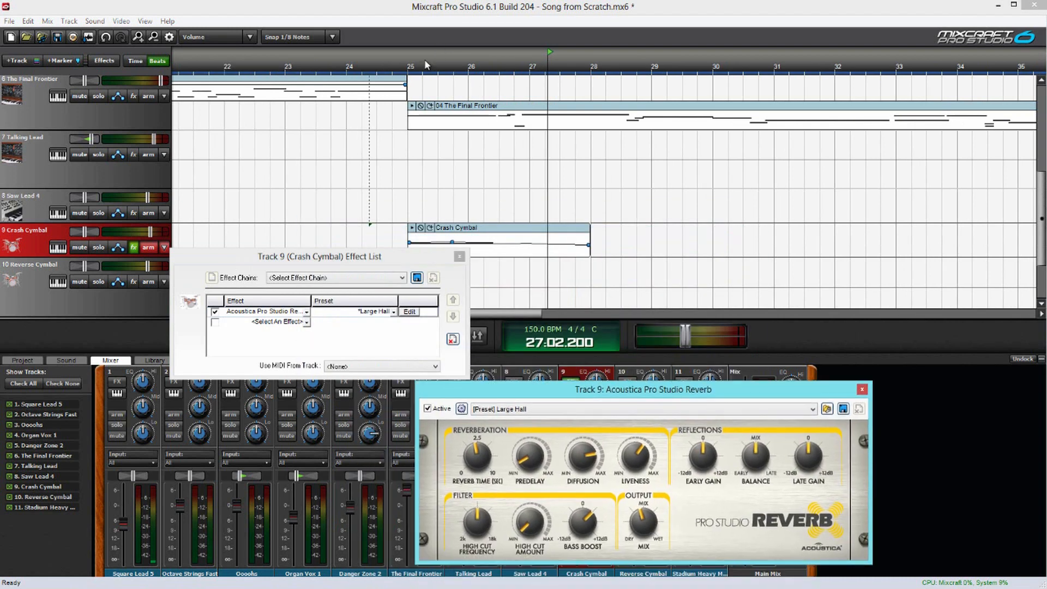
pyautogui.click(398, 57)
pyautogui.press('space')
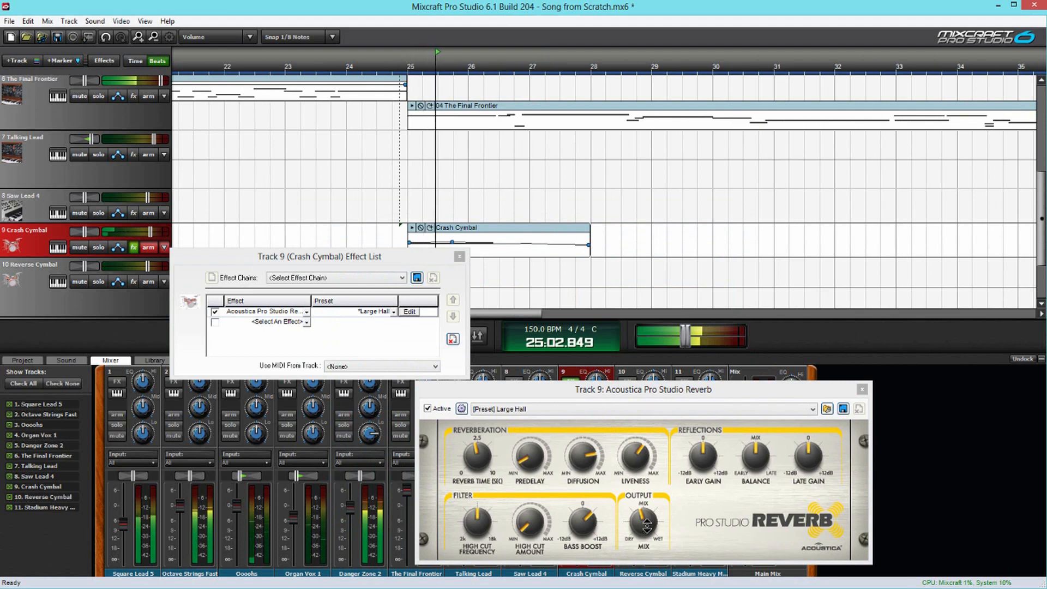
pyautogui.moveTo(647, 526); pyautogui.dragTo(646, 521)
pyautogui.click(393, 58)
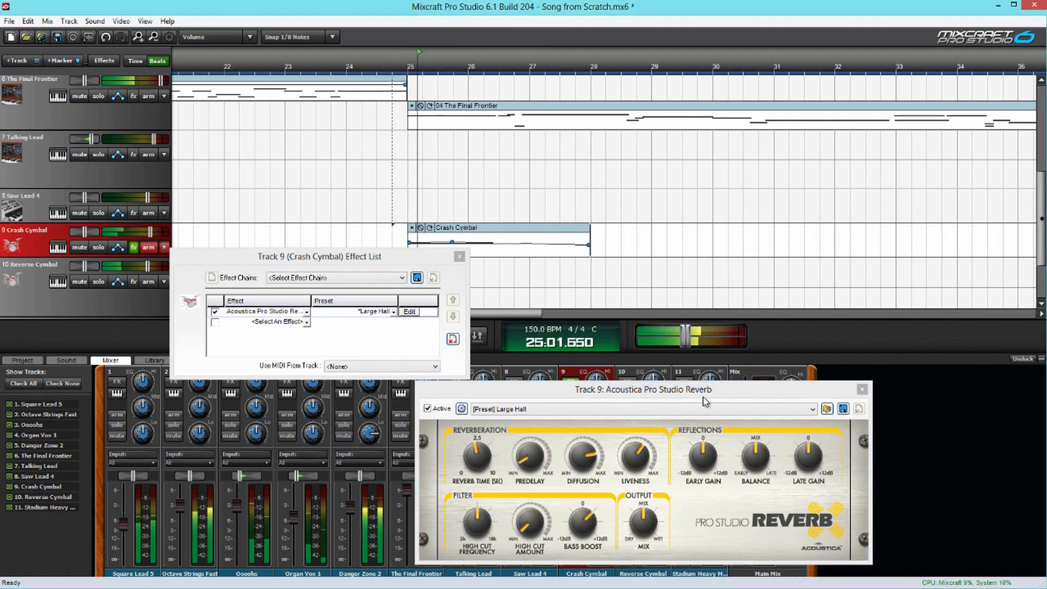
pyautogui.moveTo(709, 396); pyautogui.dragTo(744, 370)
pyautogui.click(898, 365)
pyautogui.press('space')
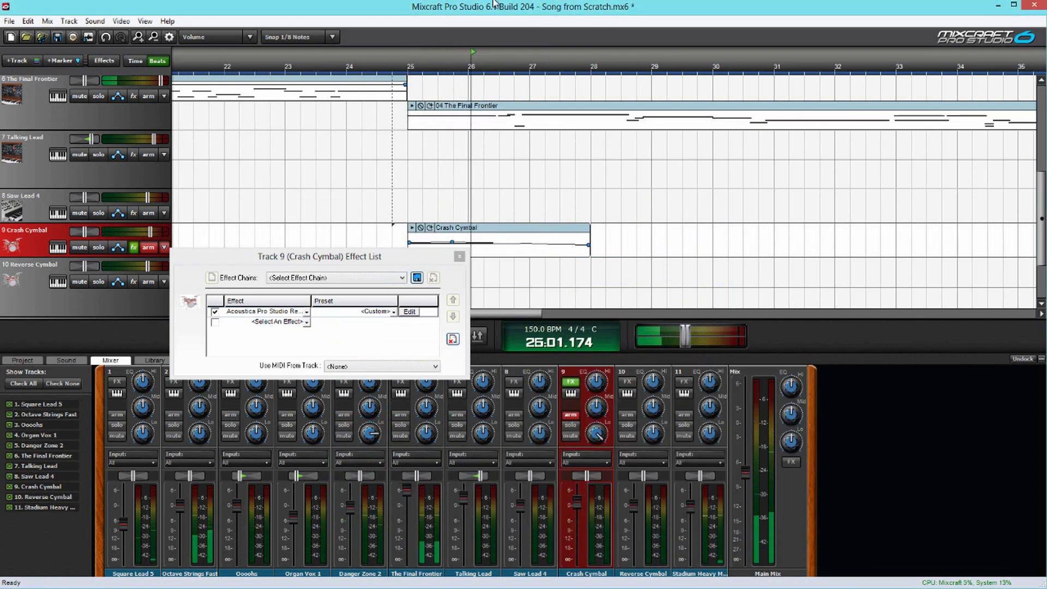
pyautogui.scroll(-5, 516, 149)
pyautogui.click(460, 257)
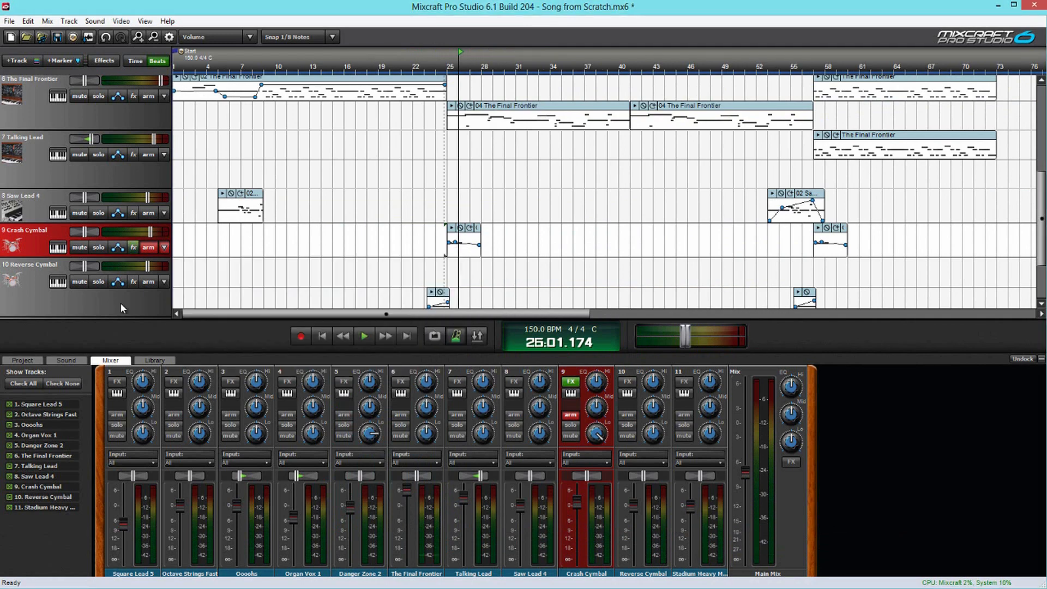
# Look over the clips across all tracks, from the second section through the end of the third section
pyautogui.scroll(4, 611, 187)
pyautogui.scroll(-3, 611, 187)
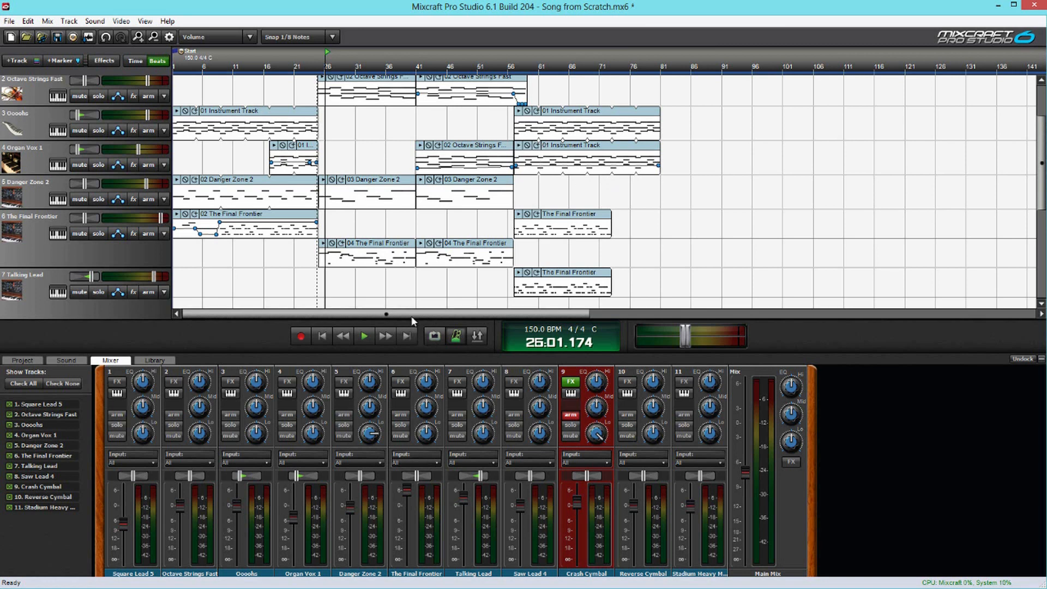
pyautogui.click(385, 82)
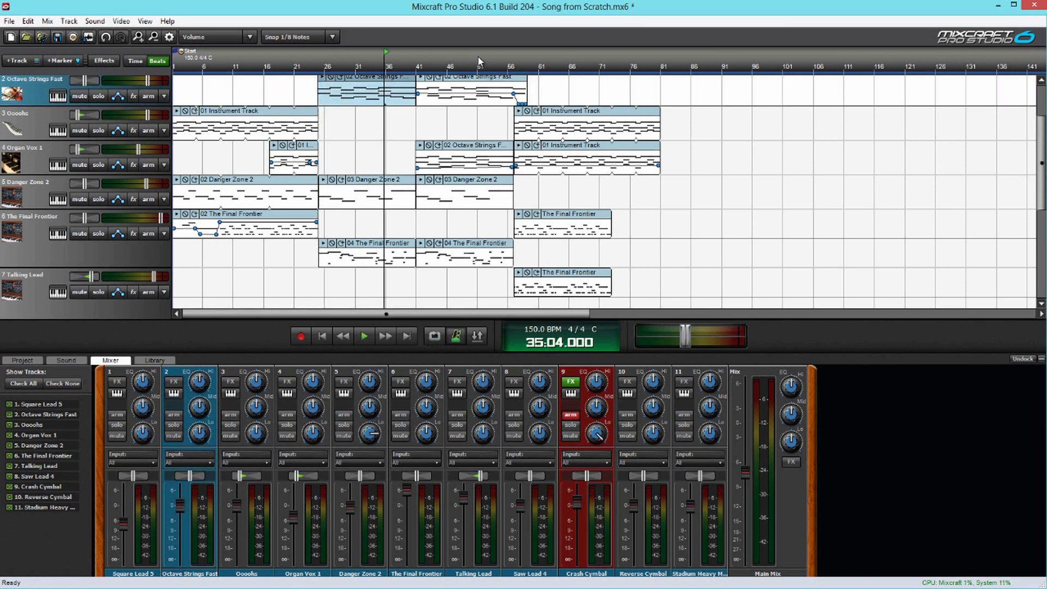
pyautogui.click(616, 114)
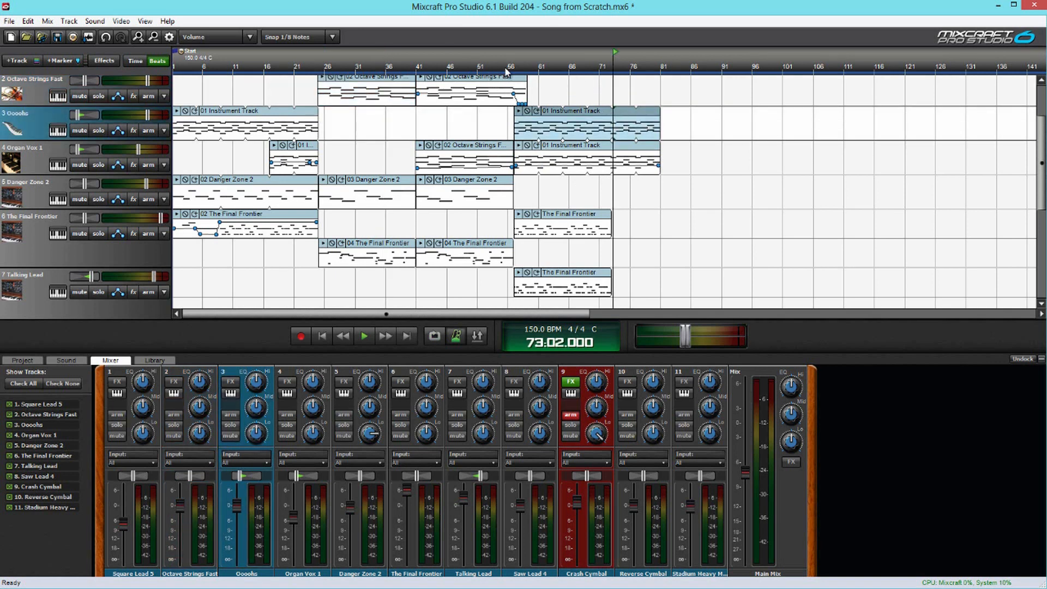
pyautogui.click(510, 68)
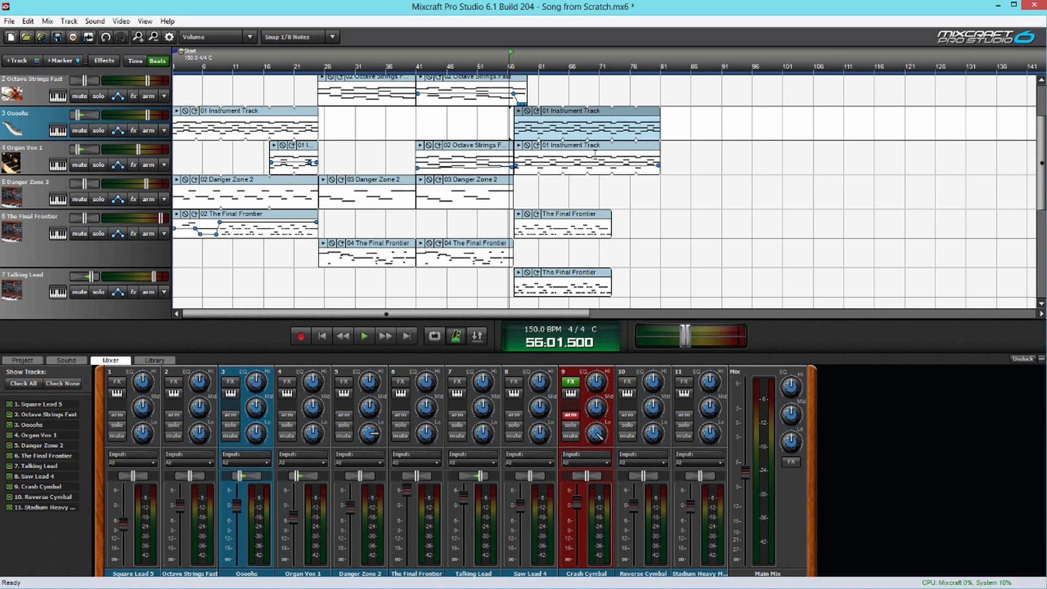
pyautogui.click(573, 61)
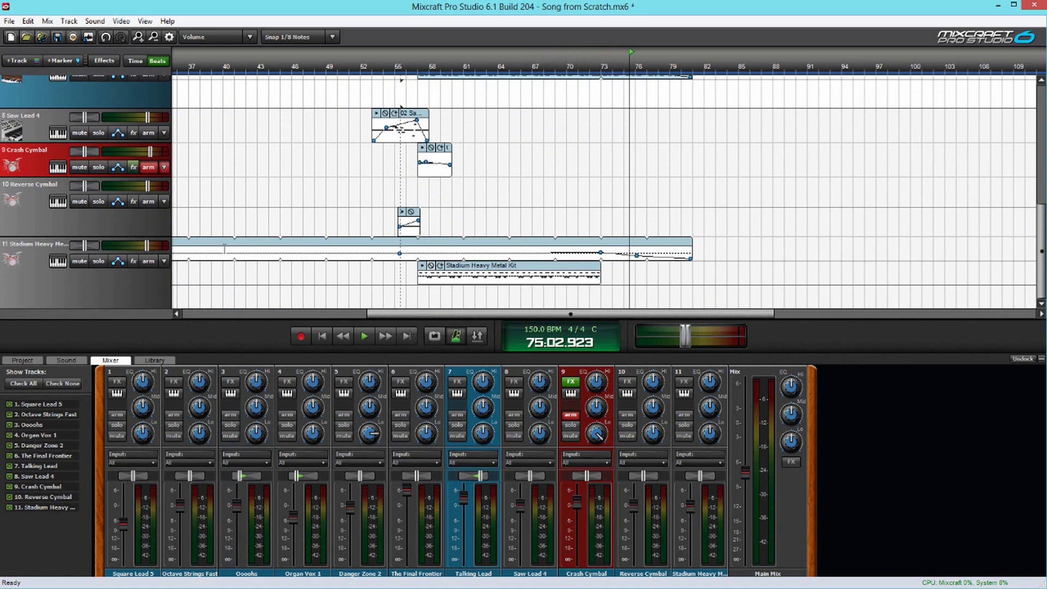
# Play the ending from about measure 73 to check the volume fade-outs on the third-section clips
pyautogui.scroll(3, 225, 250)
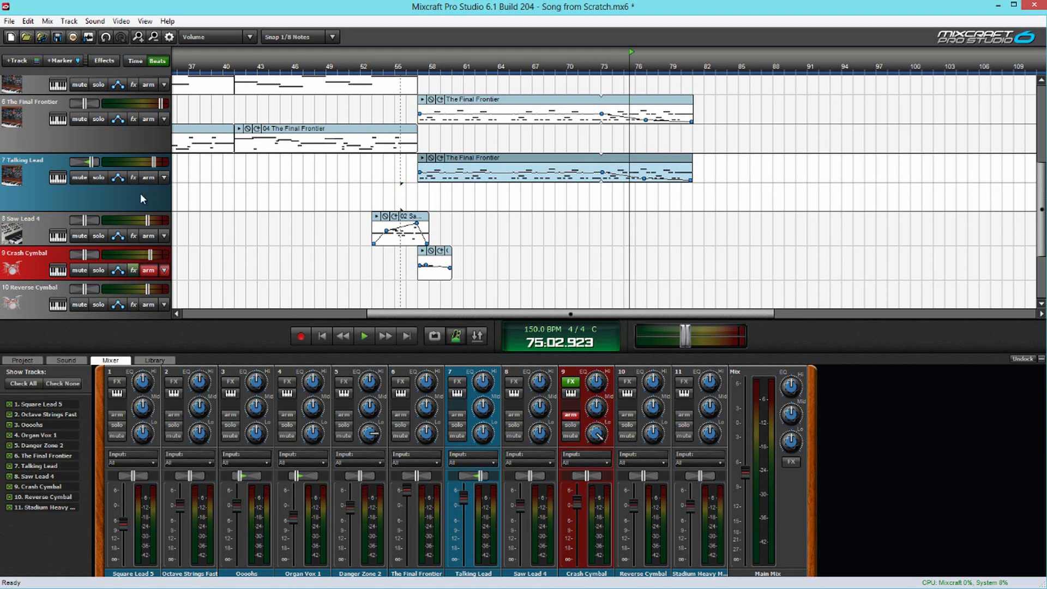
pyautogui.scroll(5, 619, 192)
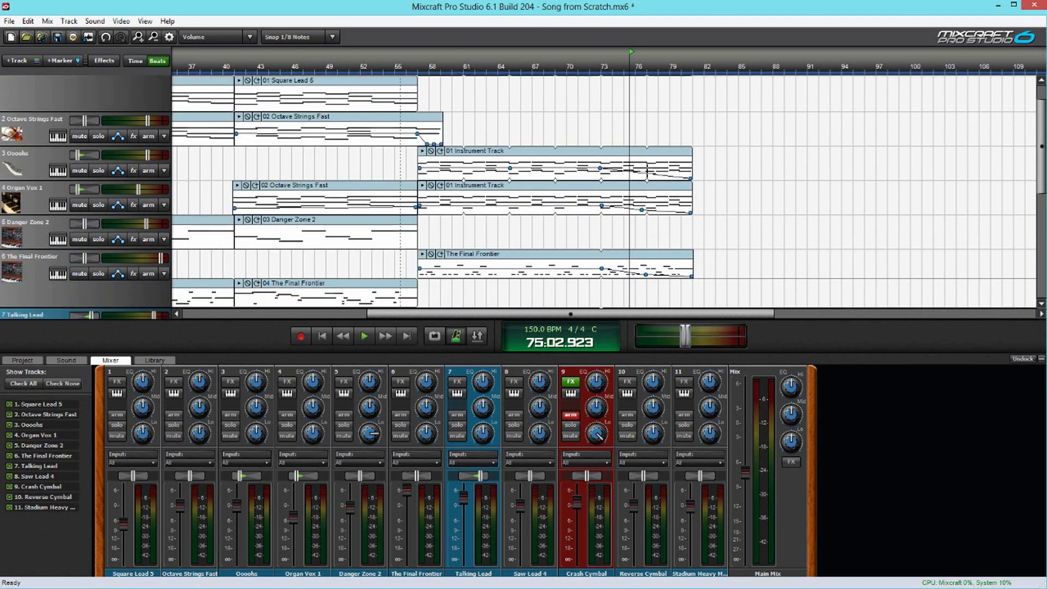
pyautogui.moveTo(619, 60); pyautogui.dragTo(608, 60)
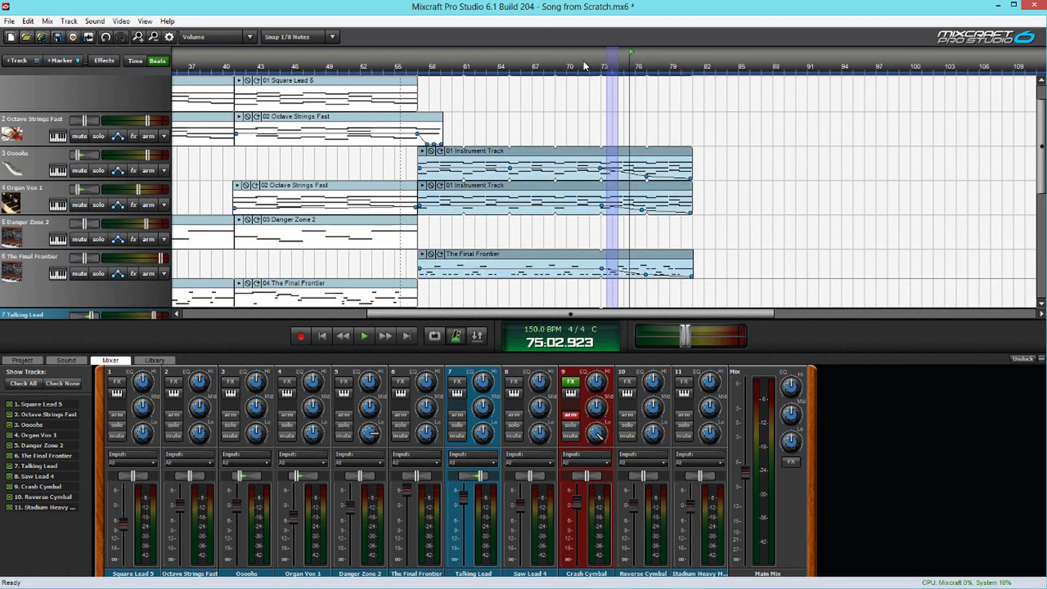
pyautogui.click(584, 60)
pyautogui.press('space')
pyautogui.click(600, 90)
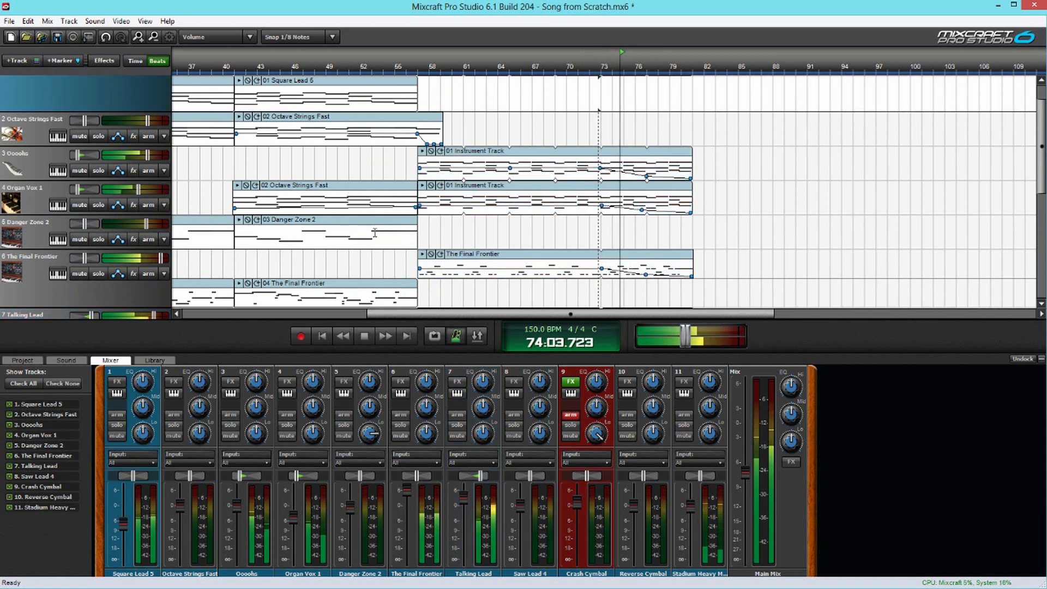
pyautogui.moveTo(601, 270)
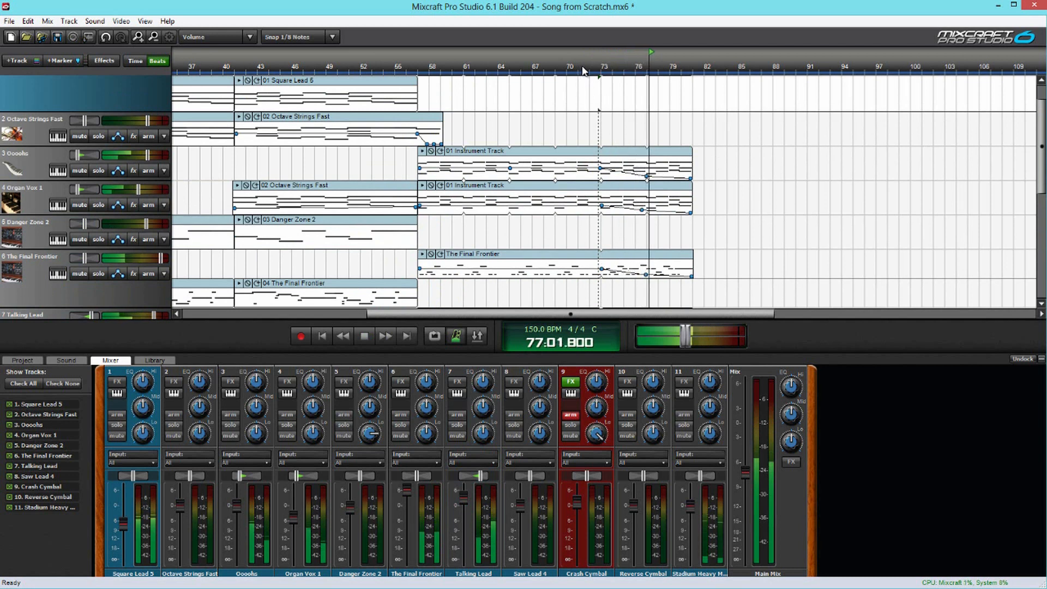
pyautogui.press('space')
pyautogui.moveTo(648, 175)
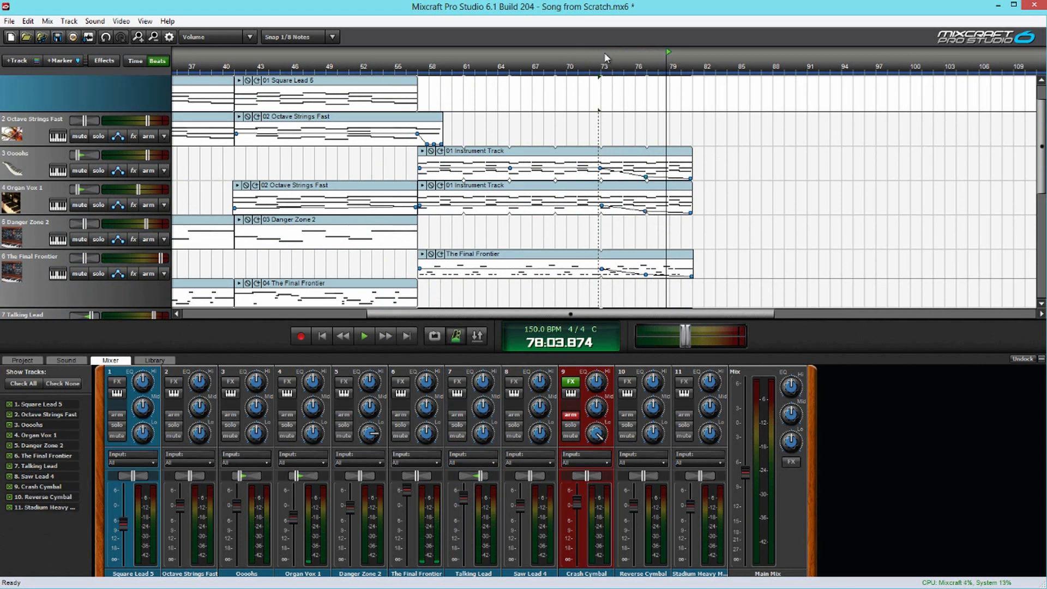
# While playing the ending, add lower volume points near measure 75 in The Final Frontier (-4.5 dB) and Talking Lead (-7.0 dB) clips
pyautogui.click(587, 75)
pyautogui.press('space')
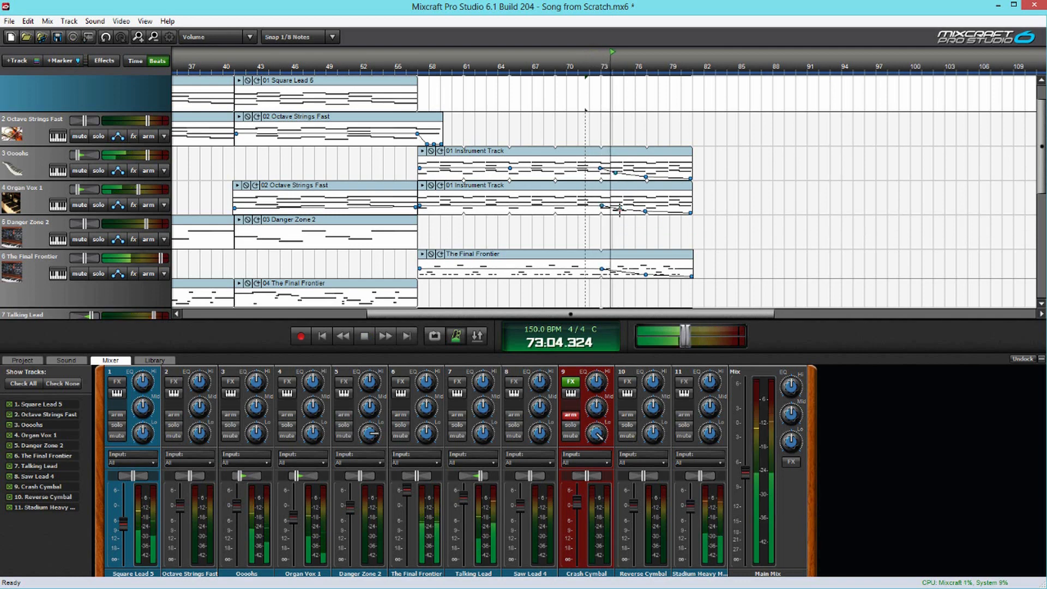
pyautogui.click(621, 271)
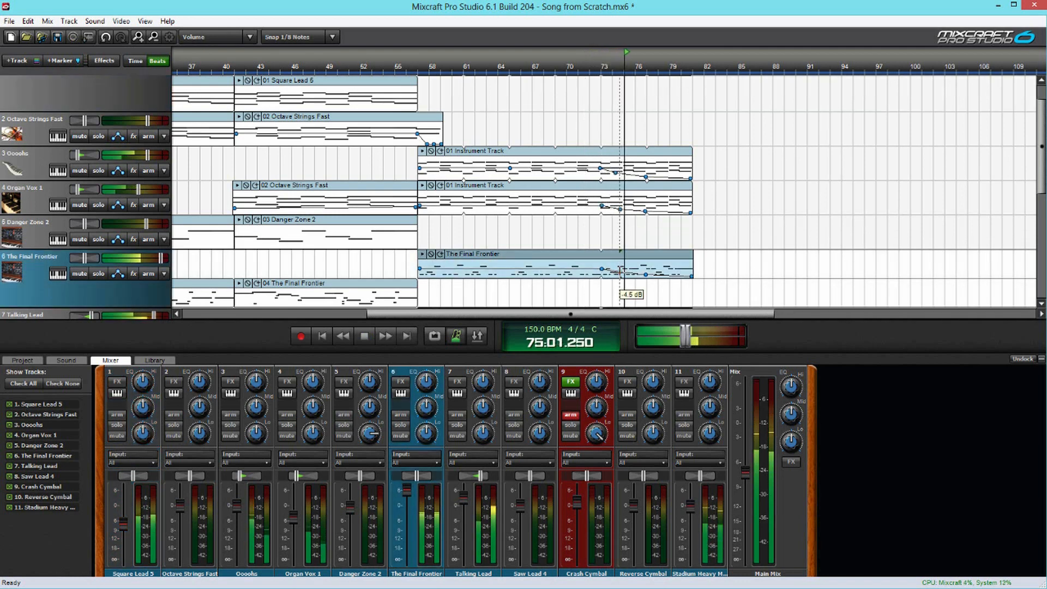
pyautogui.scroll(-2, 616, 234)
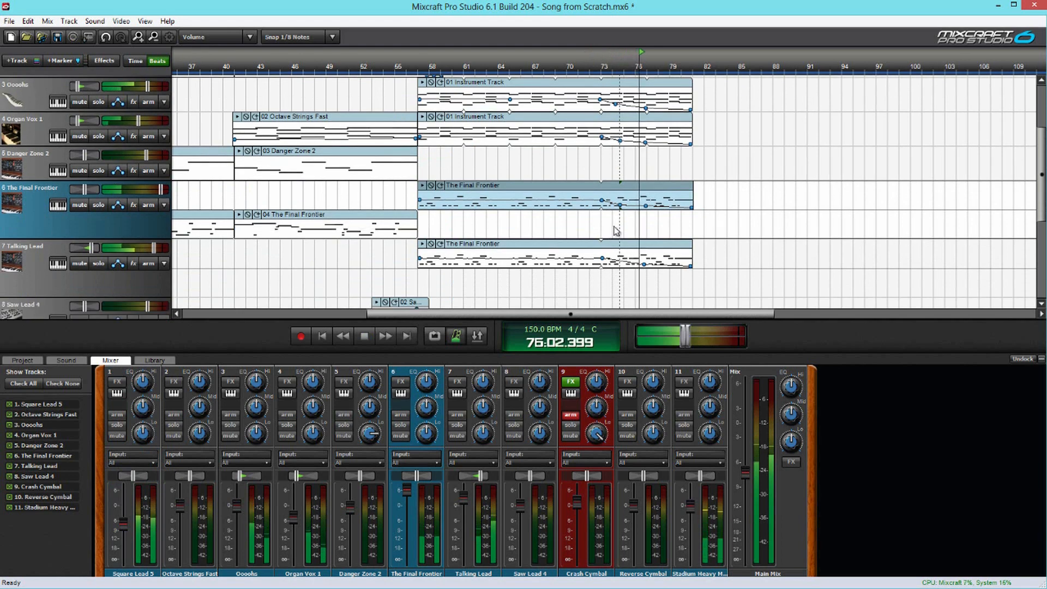
pyautogui.moveTo(623, 261); pyautogui.dragTo(623, 263)
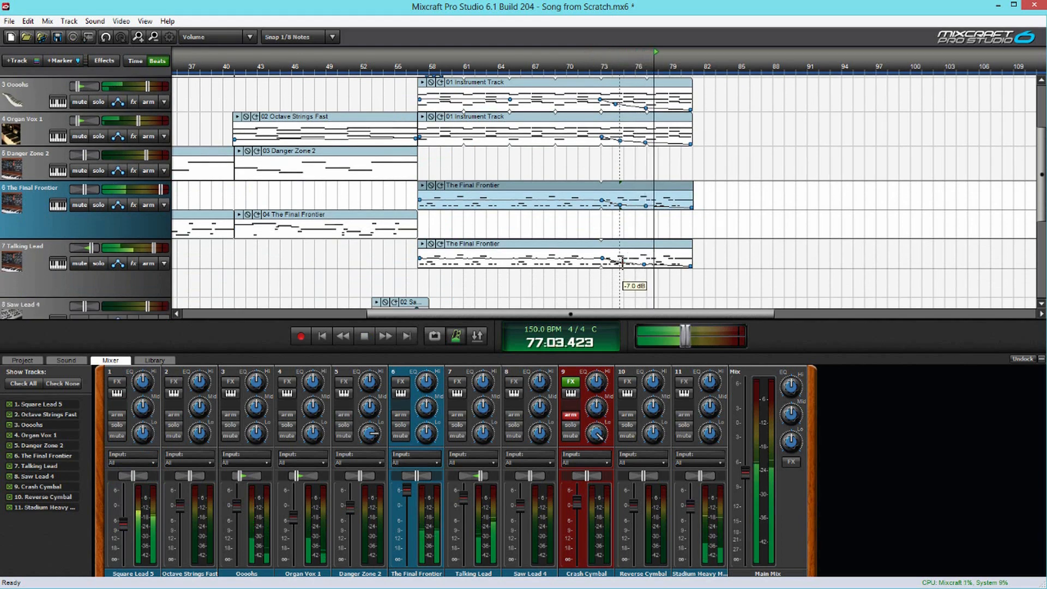
pyautogui.scroll(3, 19, 186)
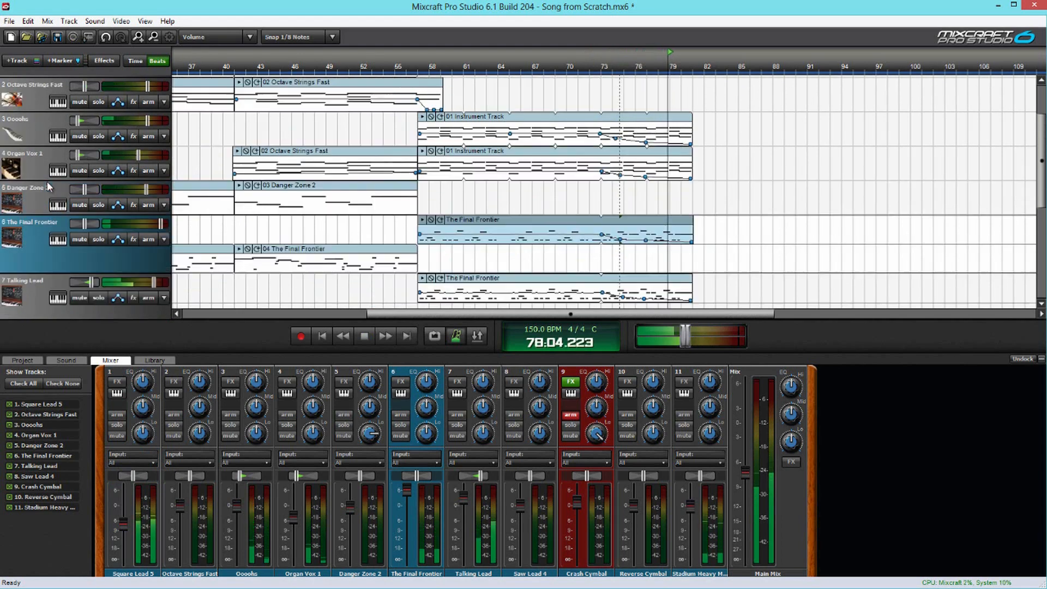
pyautogui.press('space')
# Add a volume fade-out to the third-section Square Lead 5 clip, from measure 73 through measure 77 to its end at 81
pyautogui.click(603, 98)
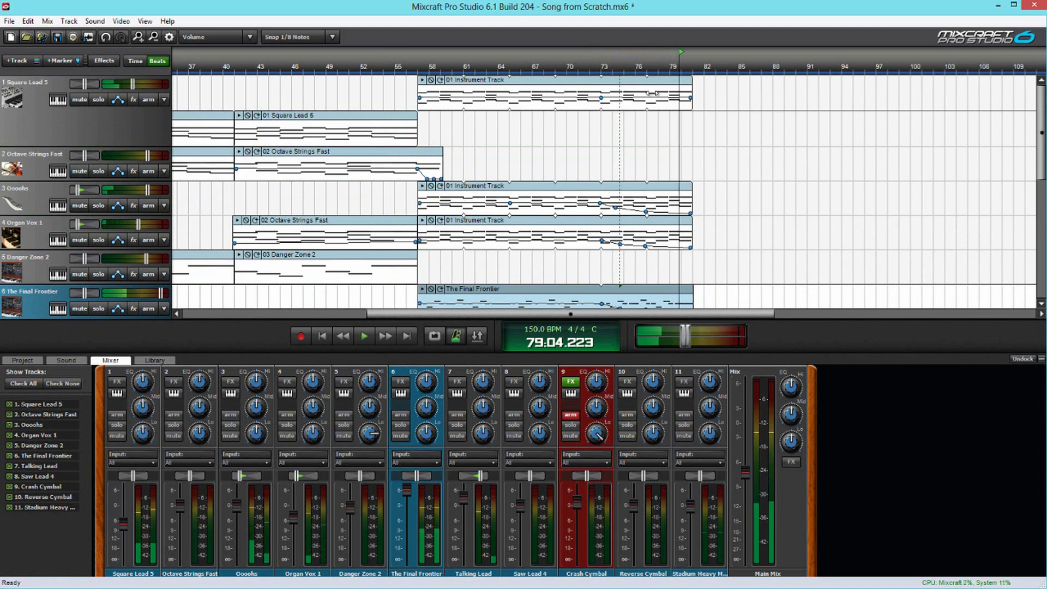
pyautogui.moveTo(691, 99); pyautogui.dragTo(711, 145)
pyautogui.click(650, 99)
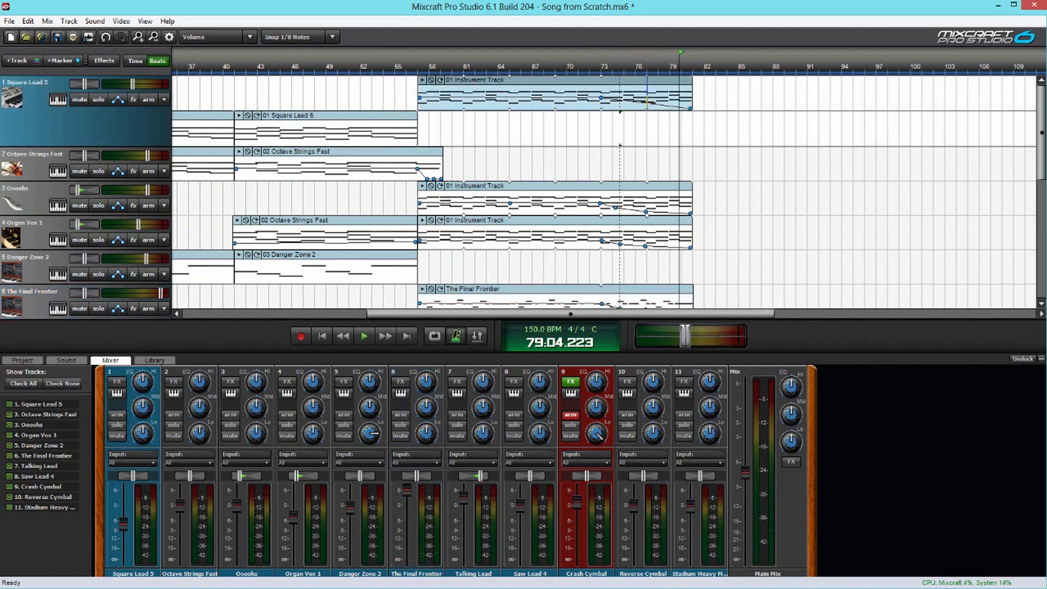
# Listen to the ending fade-out from about measure 72 and look over the full arrangement
pyautogui.click(585, 66)
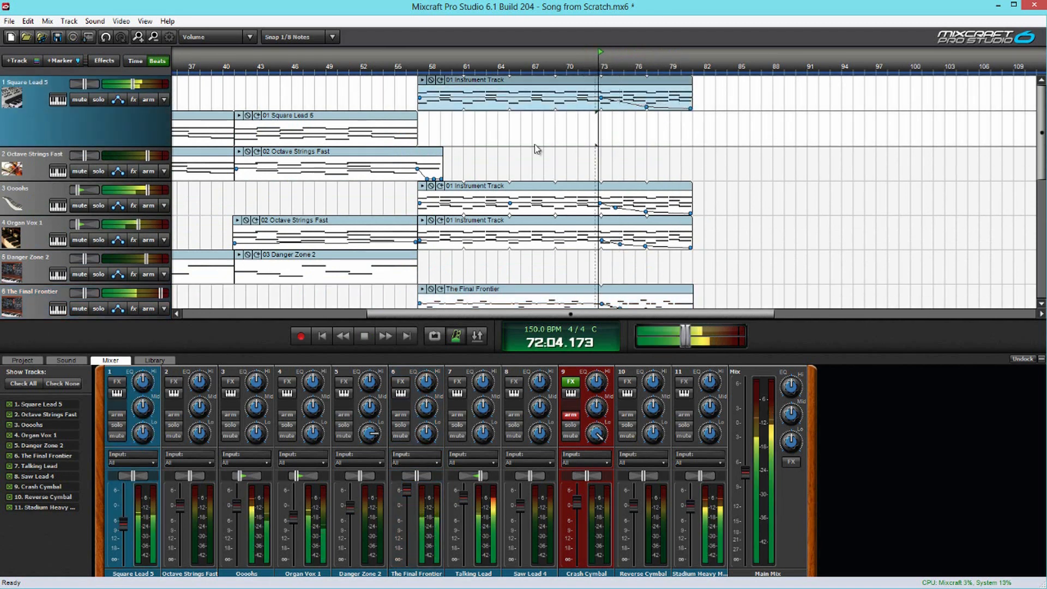
pyautogui.scroll(-5, 447, 158)
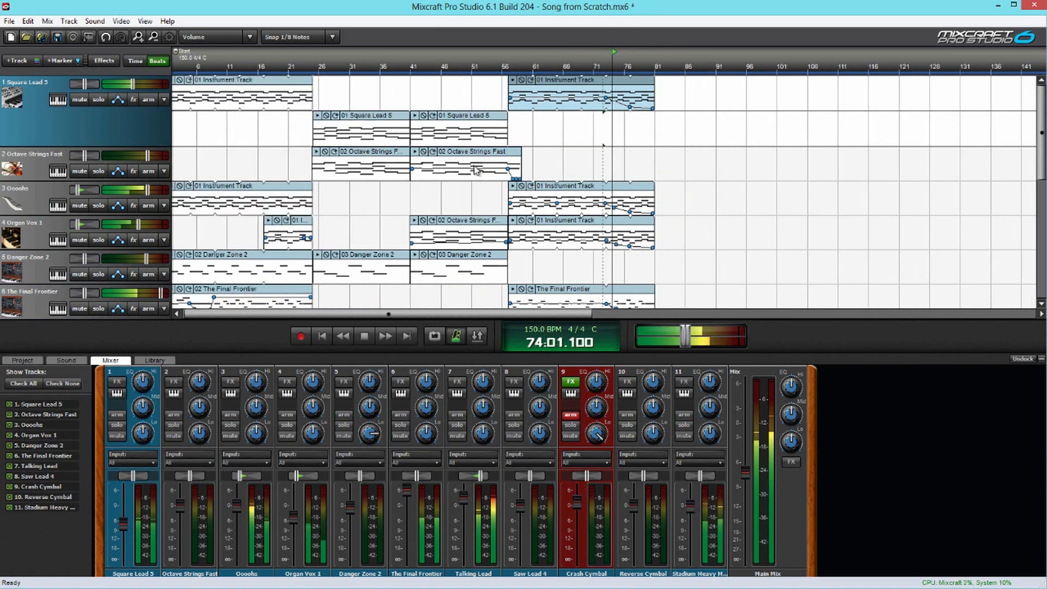
pyautogui.scroll(4, 403, 301)
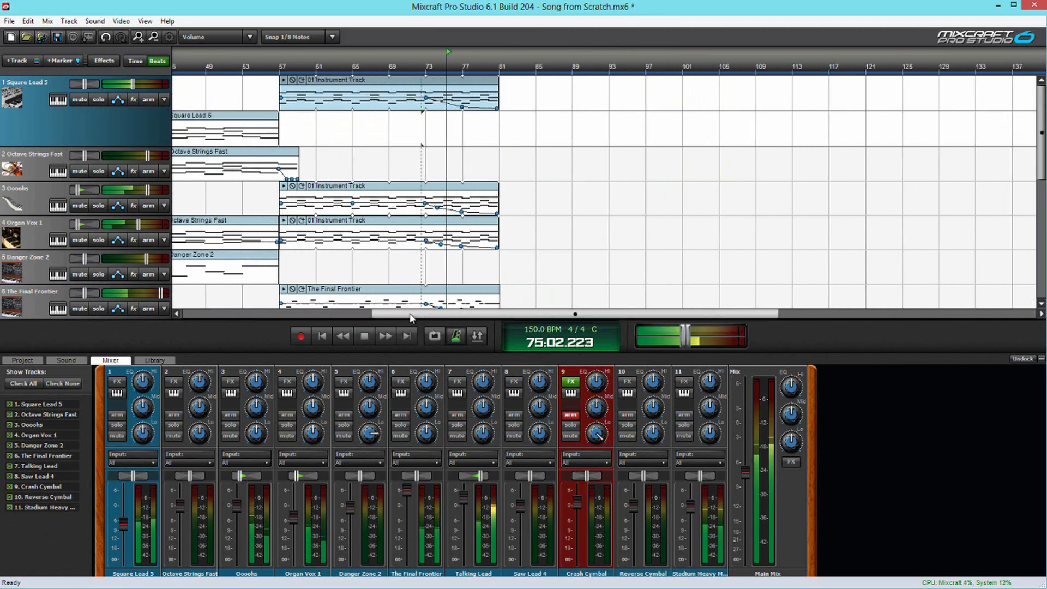
pyautogui.moveTo(414, 313); pyautogui.dragTo(226, 313)
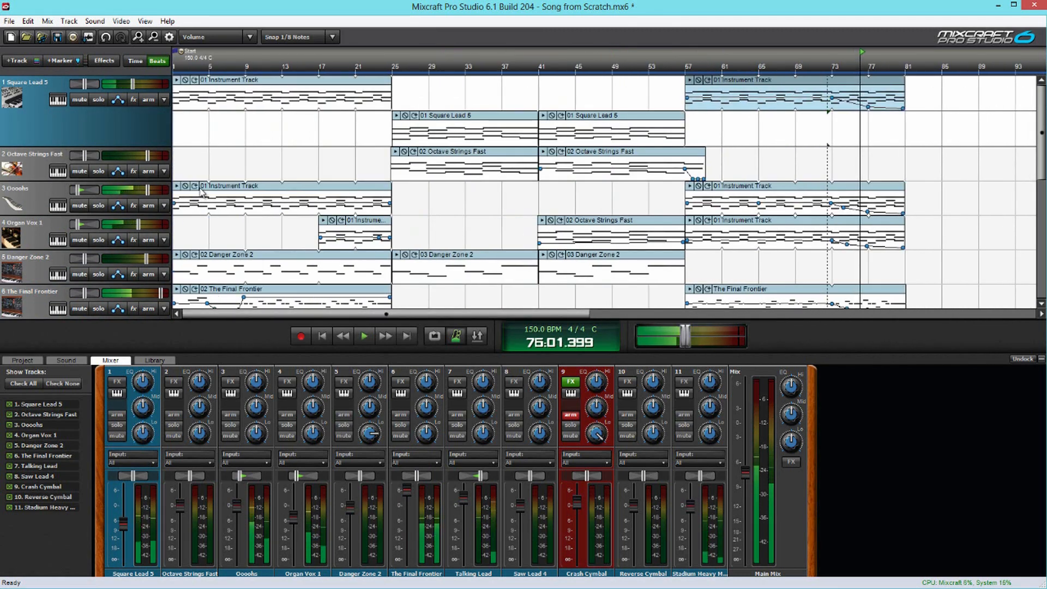
# Adjust the volume envelope in the opening measures of the third-section Ooohs clip and play the transition at measure 57
pyautogui.click(230, 197)
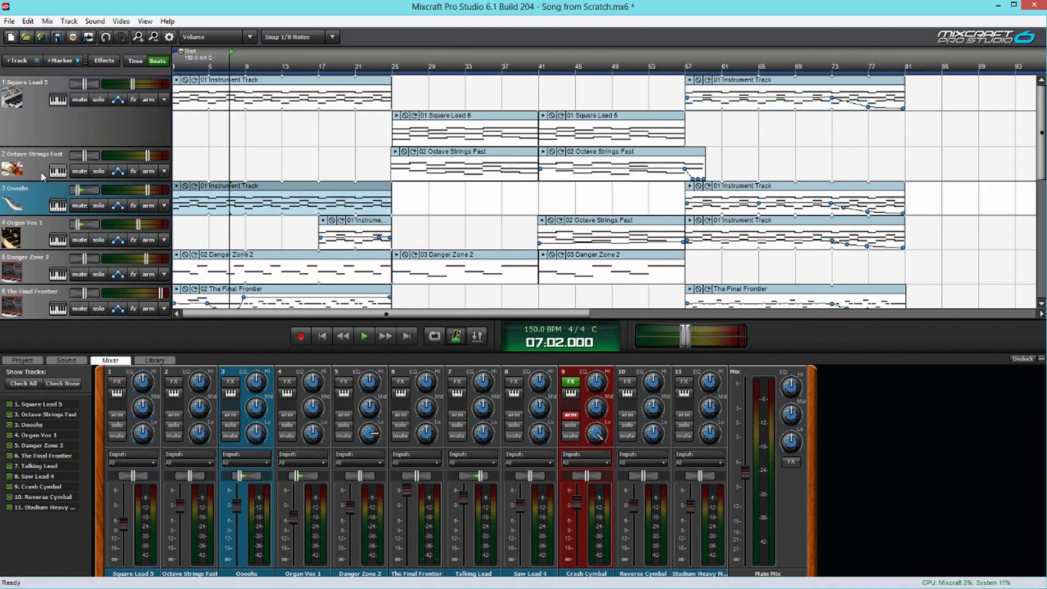
pyautogui.click(702, 63)
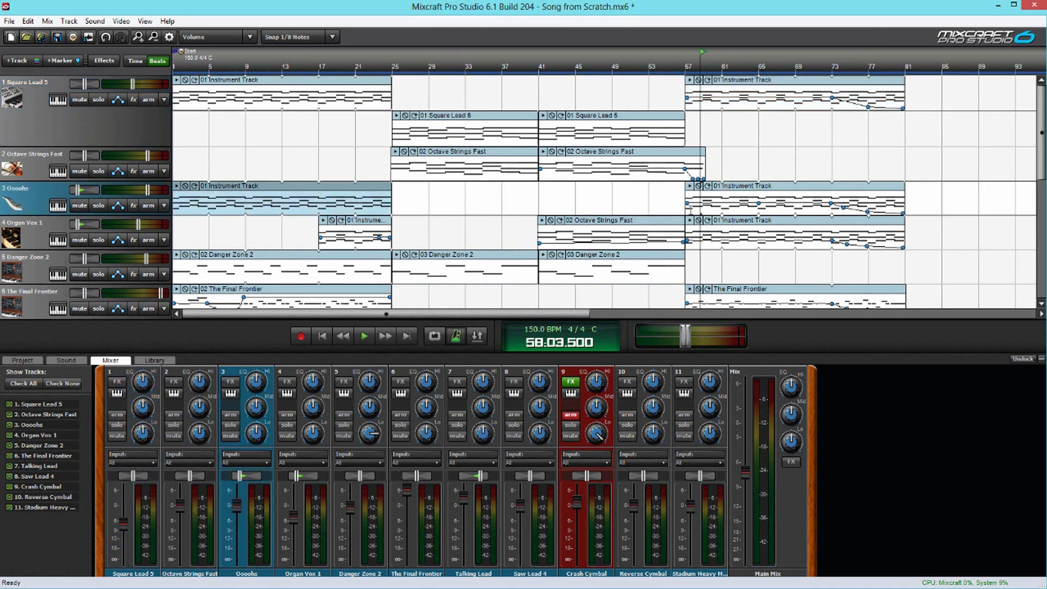
pyautogui.moveTo(762, 202); pyautogui.dragTo(685, 201)
pyautogui.click(682, 65)
pyautogui.press('space')
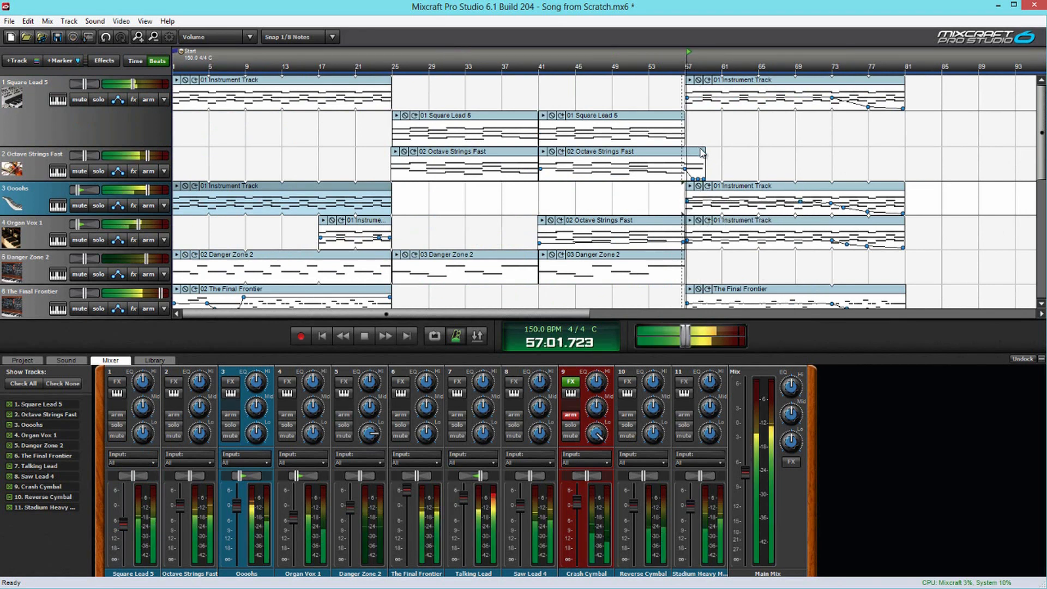
pyautogui.press('space')
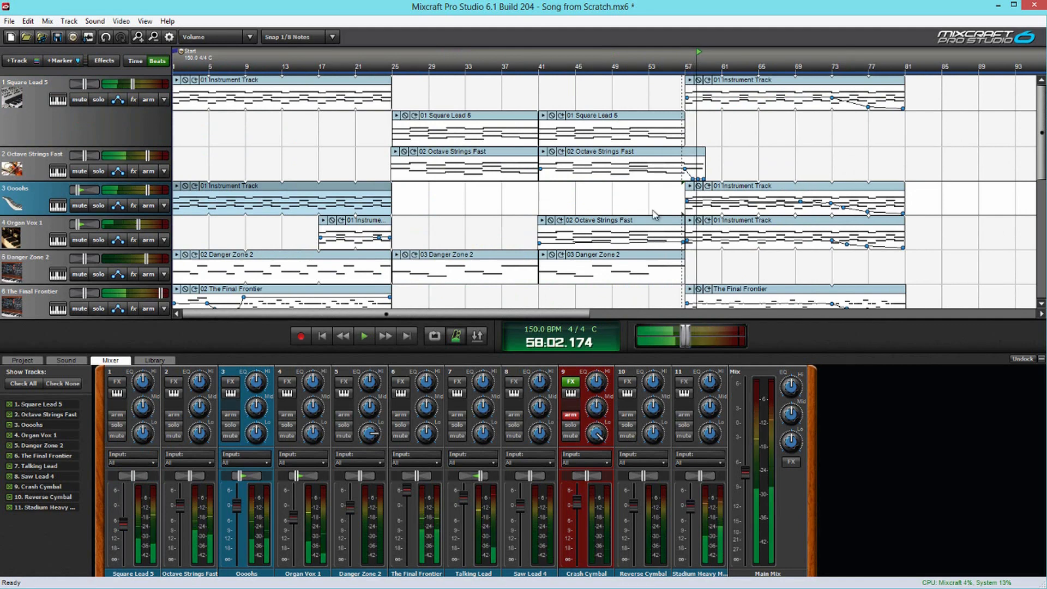
# Delete the empty lane from the Reverse Cymbal track
pyautogui.scroll(-2, 657, 214)
pyautogui.scroll(-3, 147, 202)
pyautogui.scroll(-2, 147, 202)
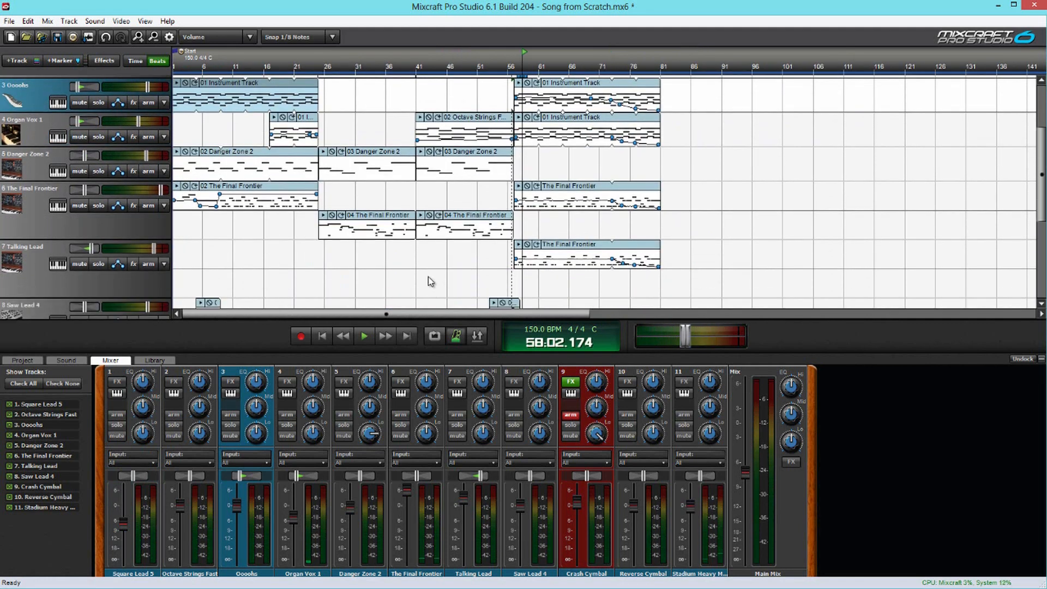
pyautogui.scroll(-1, 431, 284)
pyautogui.scroll(-3, 146, 257)
pyautogui.scroll(-2, 259, 327)
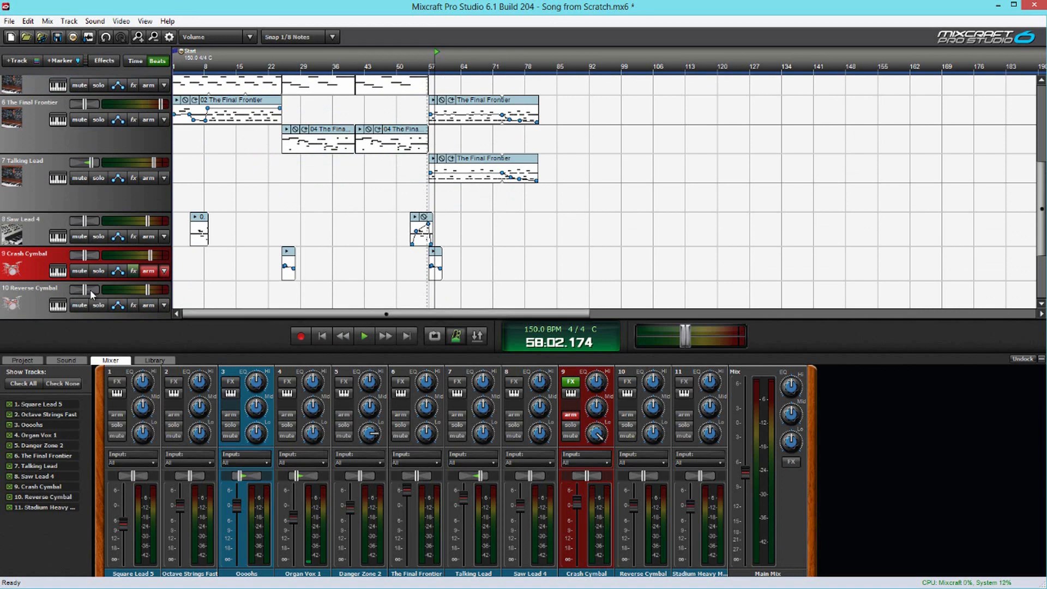
pyautogui.scroll(11, 86, 284)
pyautogui.scroll(-14, 87, 275)
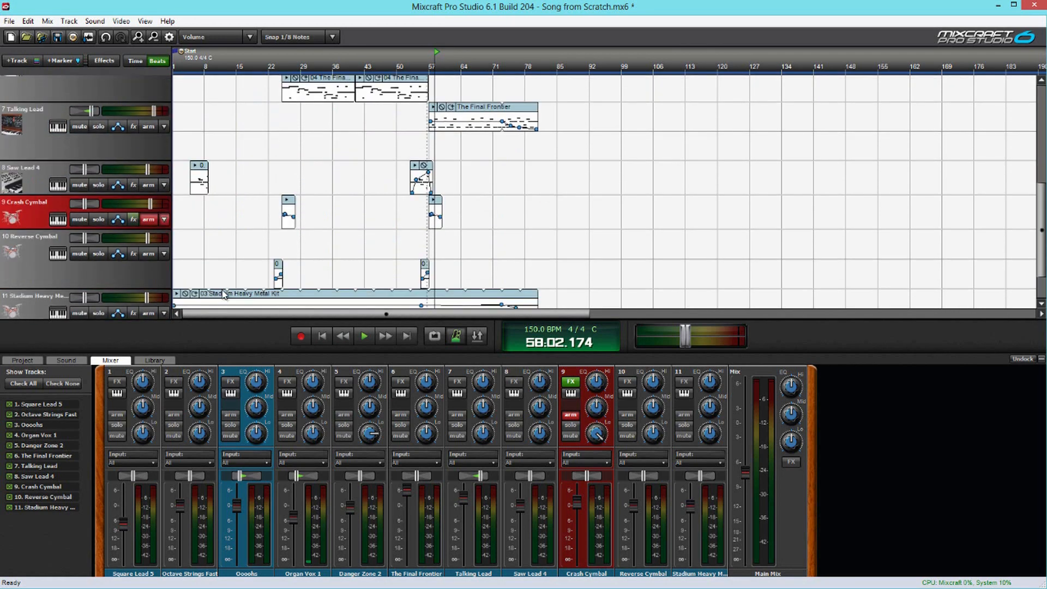
pyautogui.rightClick(217, 248)
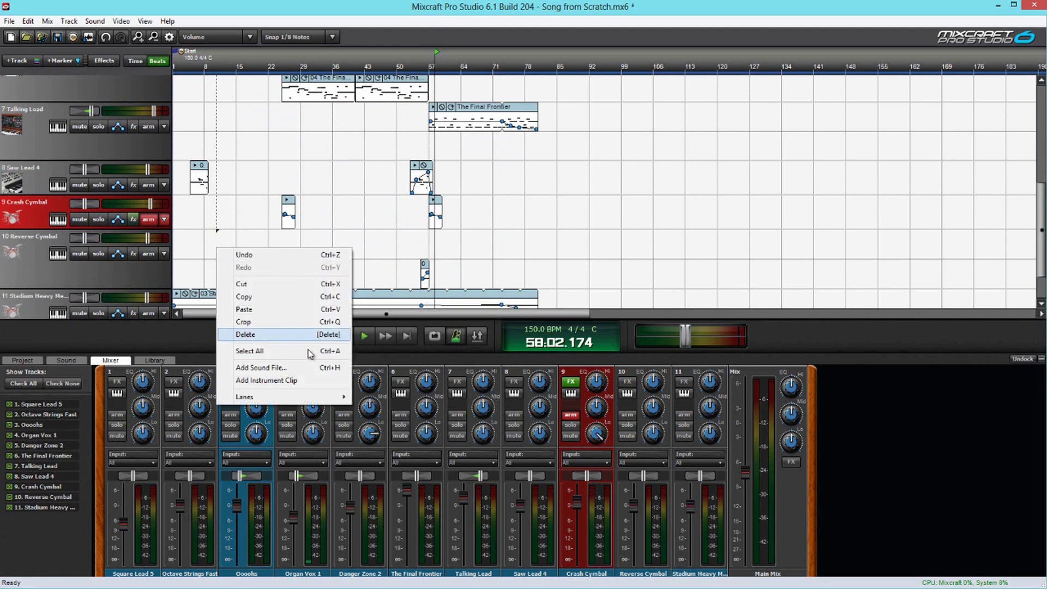
pyautogui.moveTo(327, 396)
pyautogui.click(434, 409)
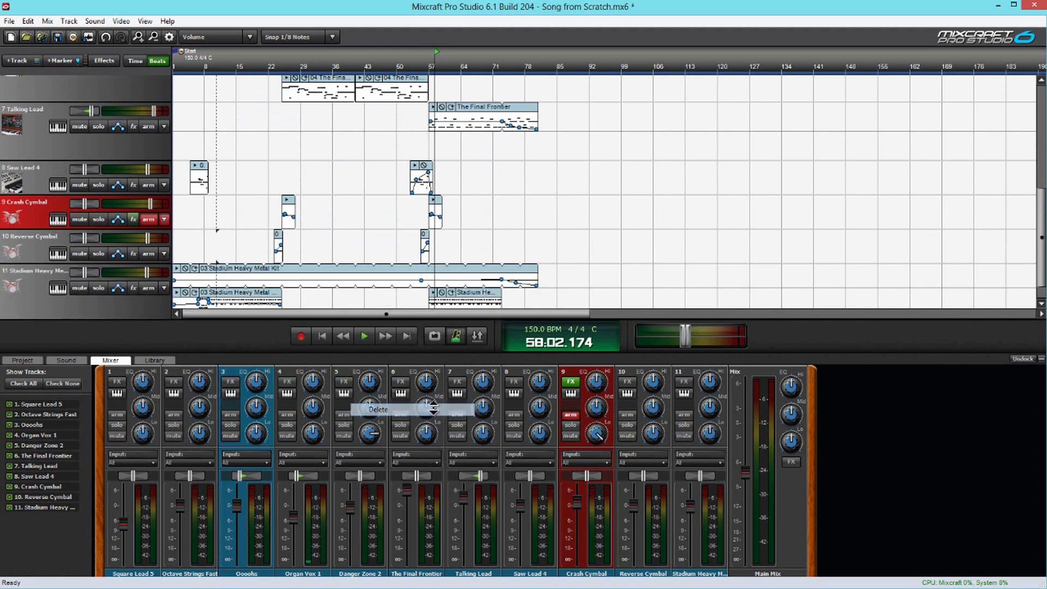
pyautogui.scroll(-1, 99, 230)
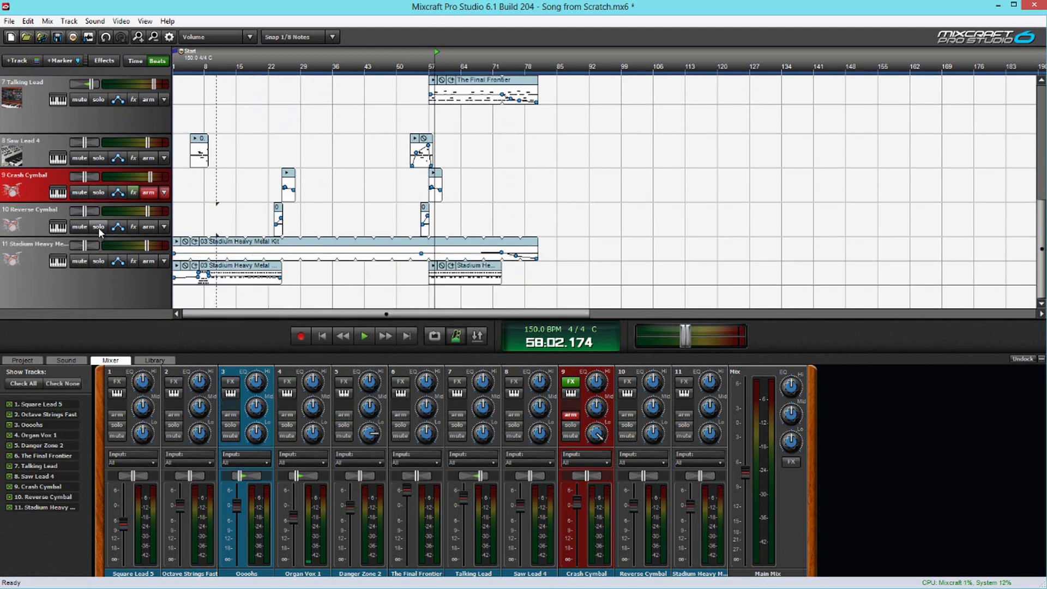
# Look over the finished track layout and return the playhead to the start of the song
pyautogui.scroll(7, 98, 228)
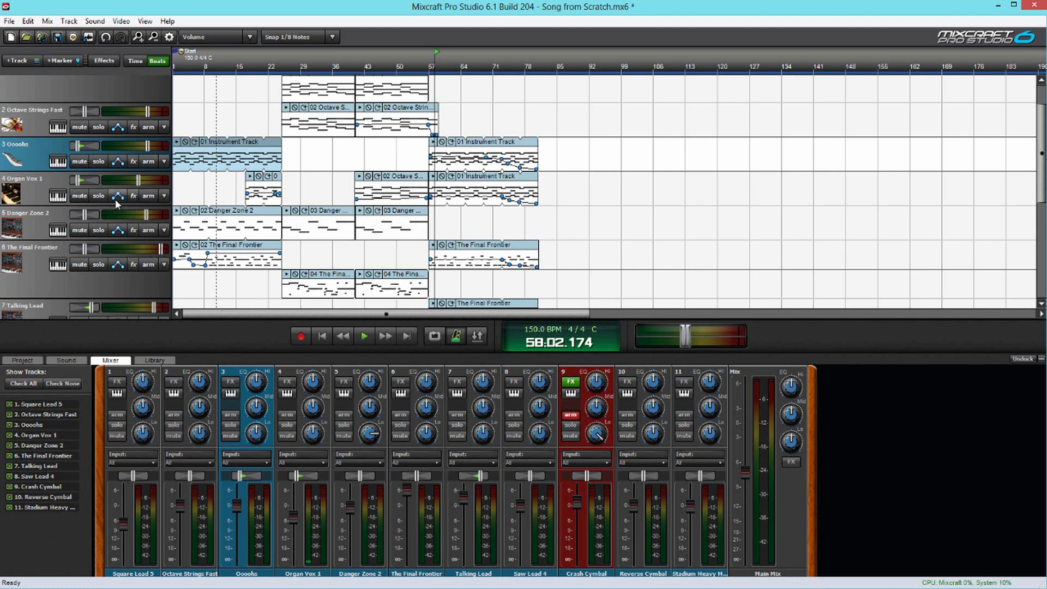
pyautogui.scroll(1, 98, 191)
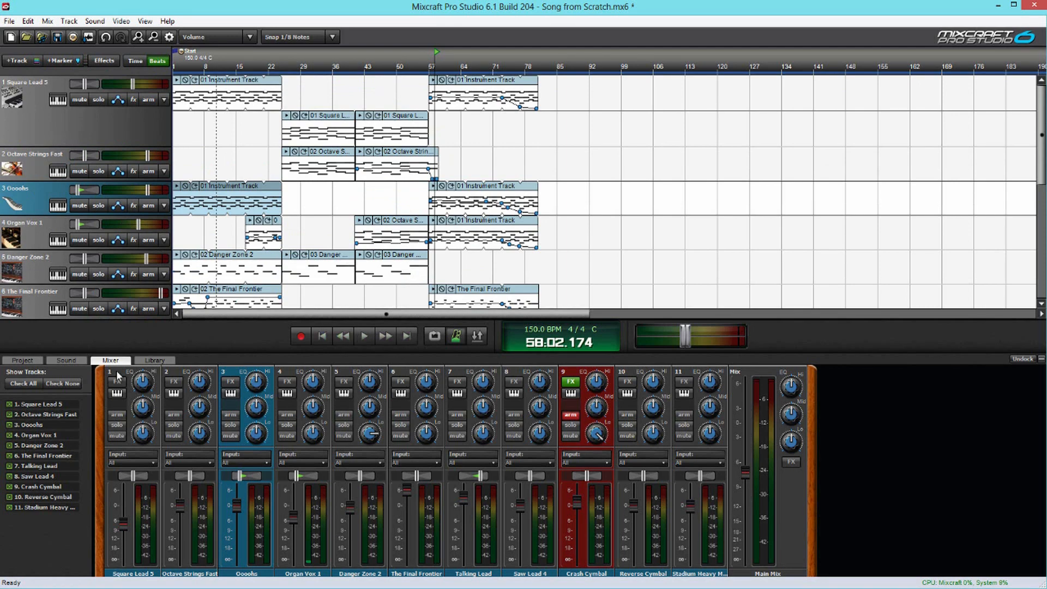
pyautogui.click(321, 336)
pyautogui.scroll(2, 188, 125)
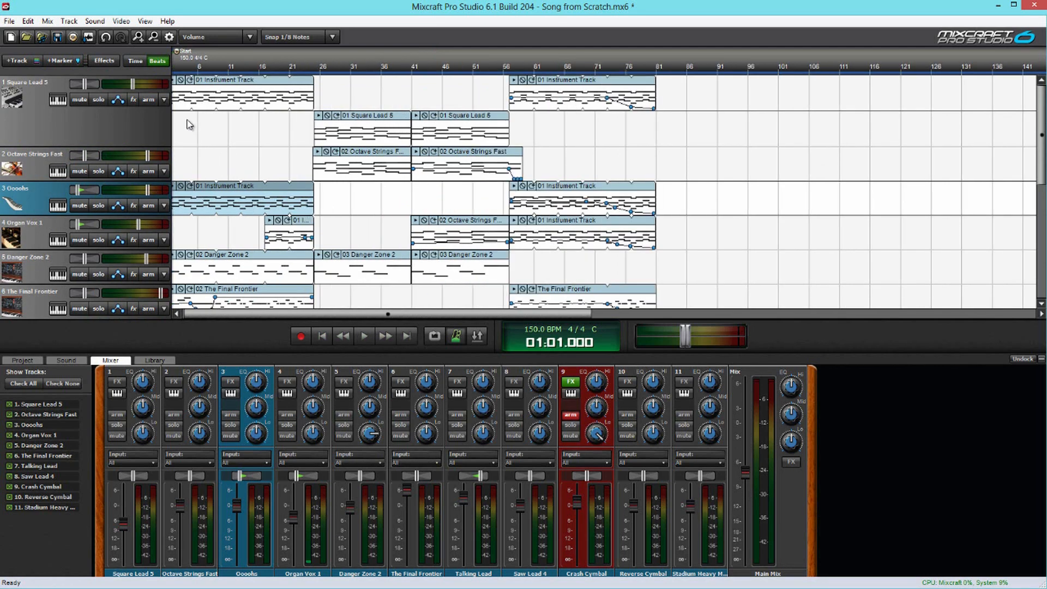
# Raise the low, mid and high EQ of the Ooohs track while it plays soloed from the song's start, ending with solo off
pyautogui.press('space')
pyautogui.scroll(-2, 114, 162)
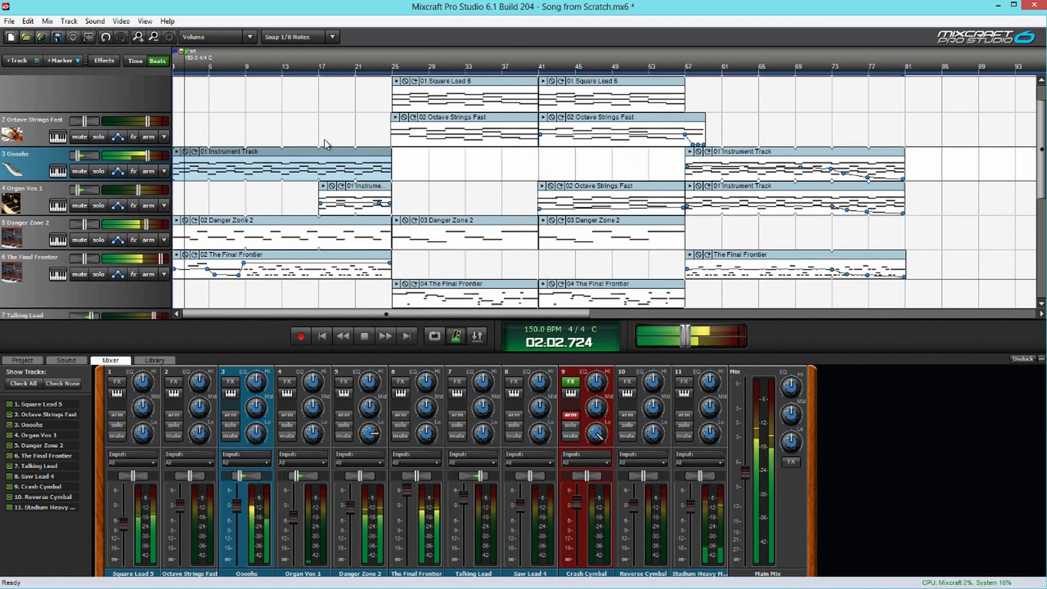
pyautogui.click(98, 171)
pyautogui.moveTo(257, 435); pyautogui.dragTo(259, 375)
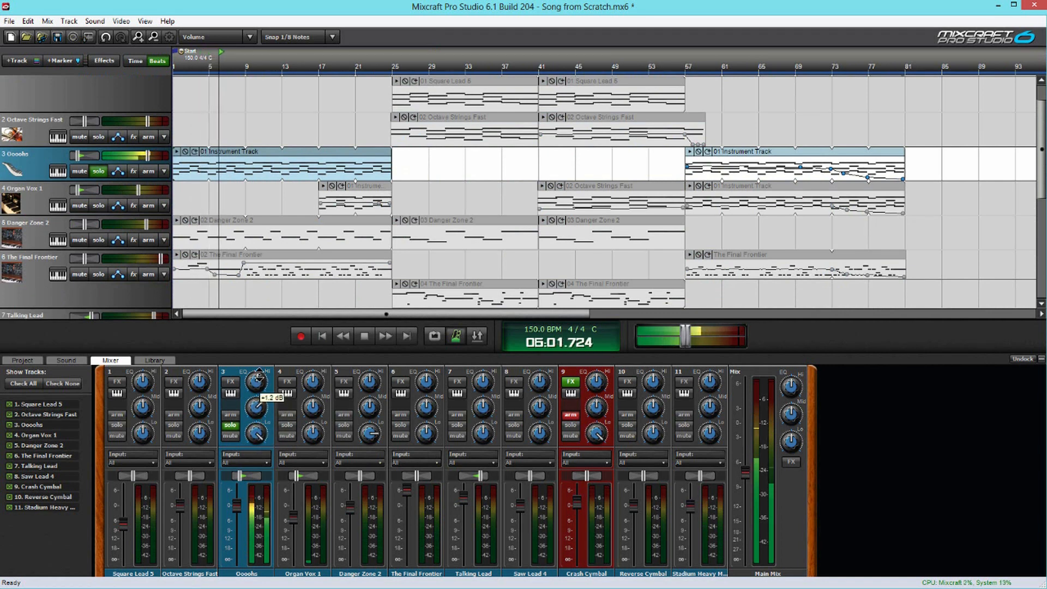
pyautogui.press('space')
pyautogui.click(99, 171)
# Raise the low, mid and high EQ of the Organ Vox 1 track during soloed playback from measure 17, ending with solo off
pyautogui.scroll(-1, 139, 191)
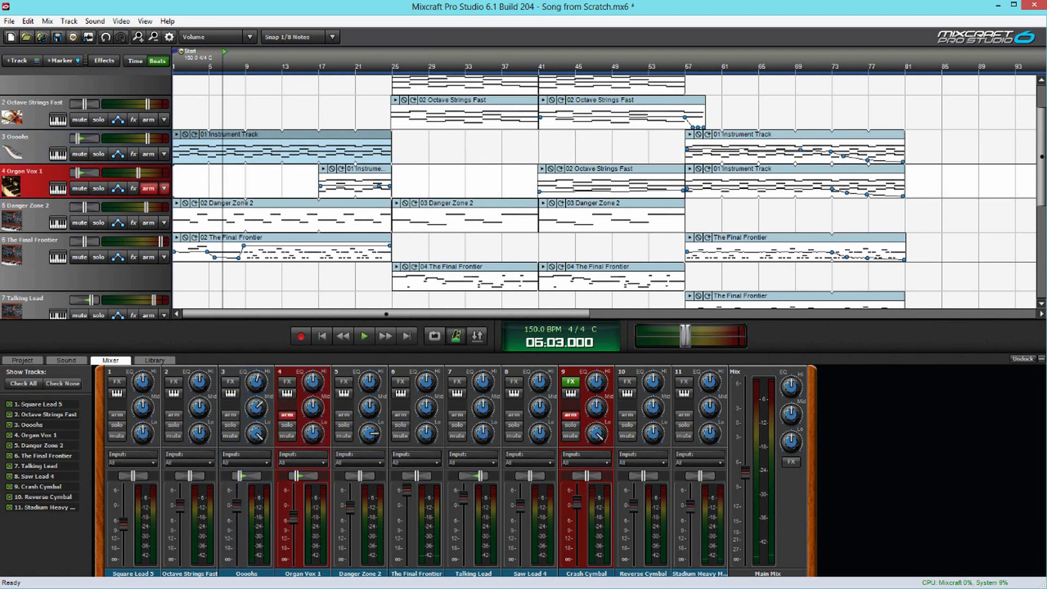
pyautogui.click(99, 189)
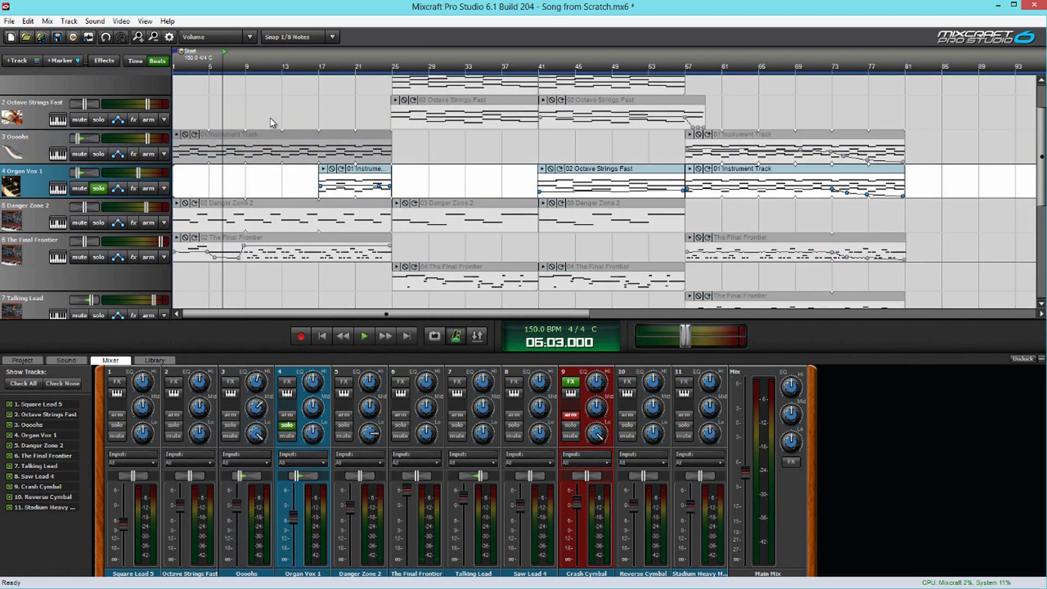
pyautogui.click(324, 57)
pyautogui.press('space')
pyautogui.moveTo(312, 412); pyautogui.dragTo(314, 389)
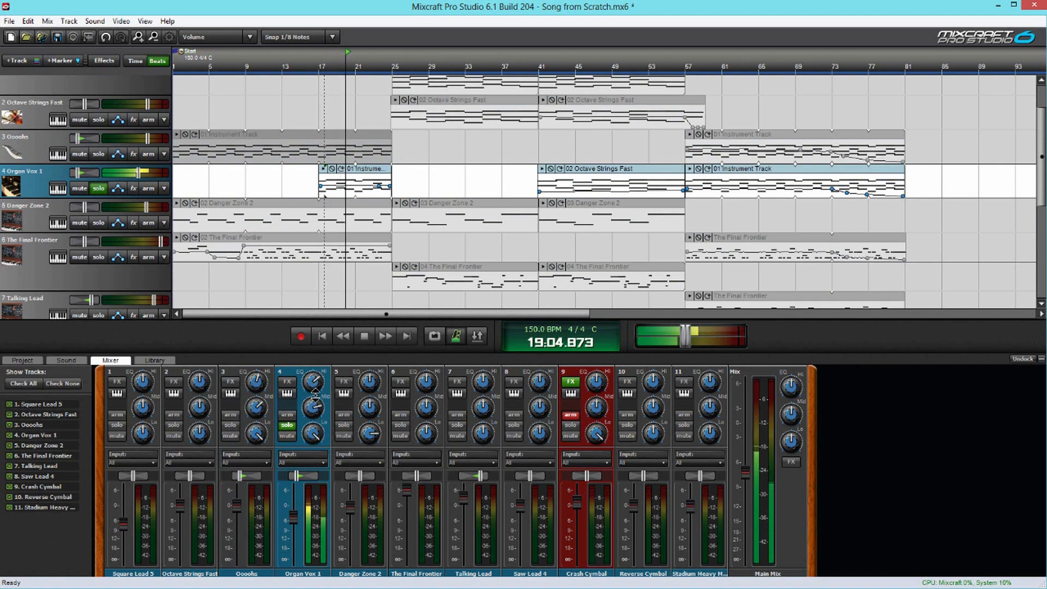
pyautogui.press('space')
pyautogui.click(99, 189)
# Return the playhead to the start of the song and look over the tracks from Square Lead 5 down to the cymbals
pyautogui.scroll(-3, 104, 195)
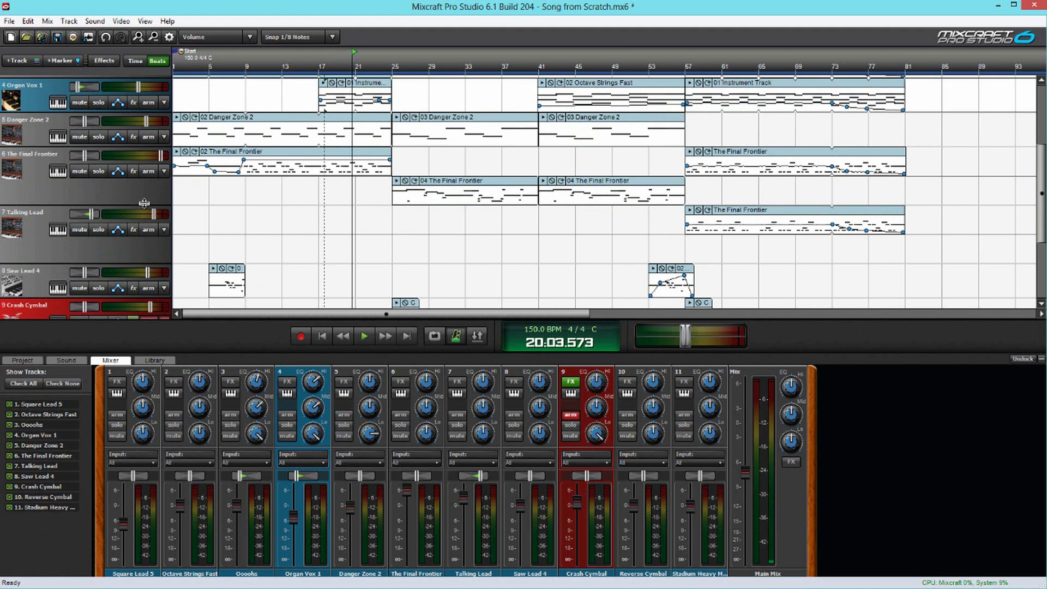
pyautogui.click(322, 337)
pyautogui.scroll(-1, 206, 246)
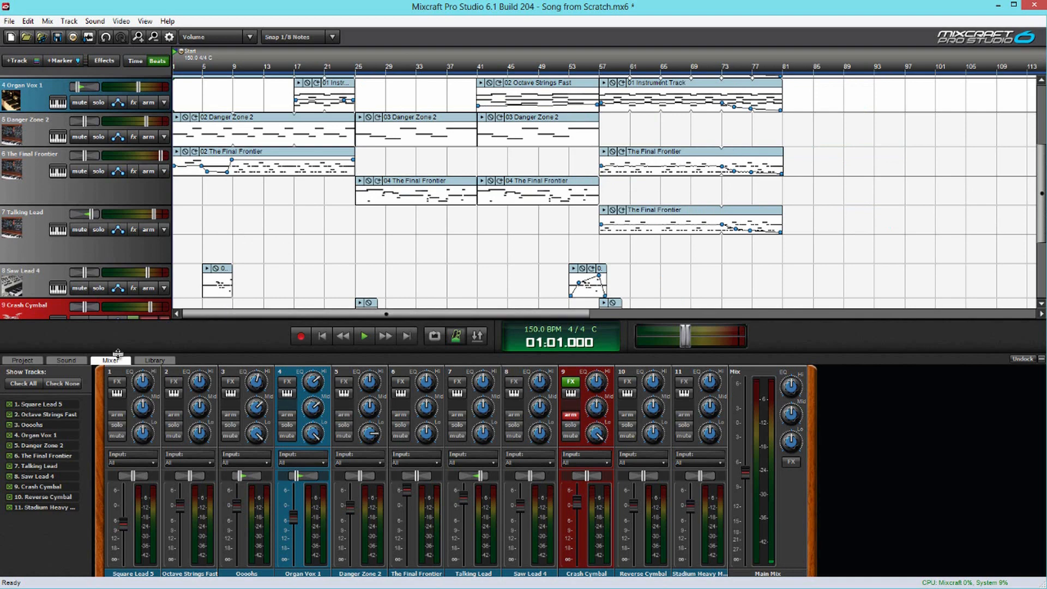
pyautogui.scroll(3, 124, 231)
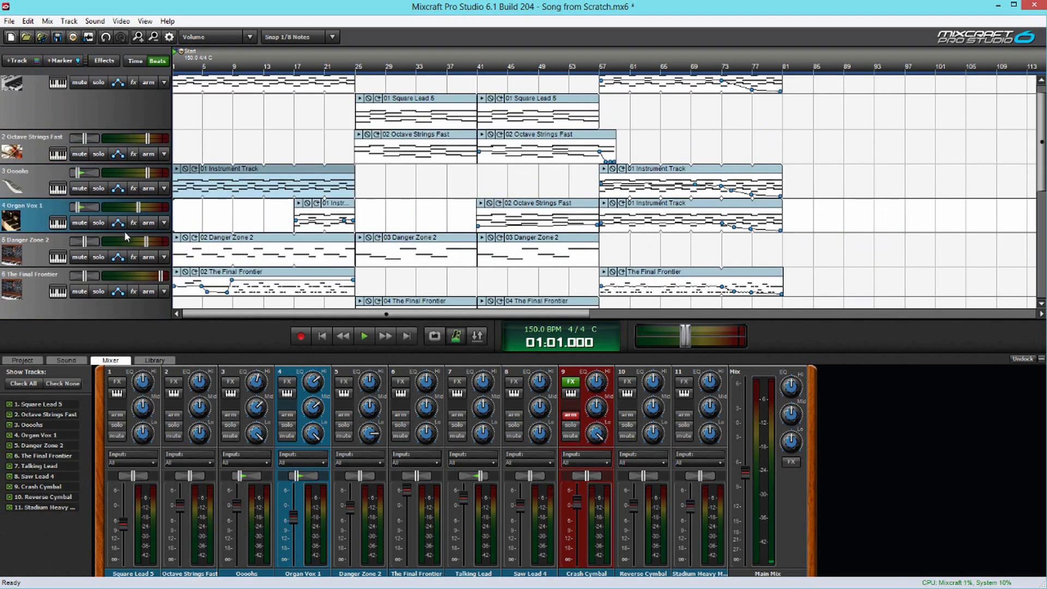
pyautogui.scroll(-5, 124, 231)
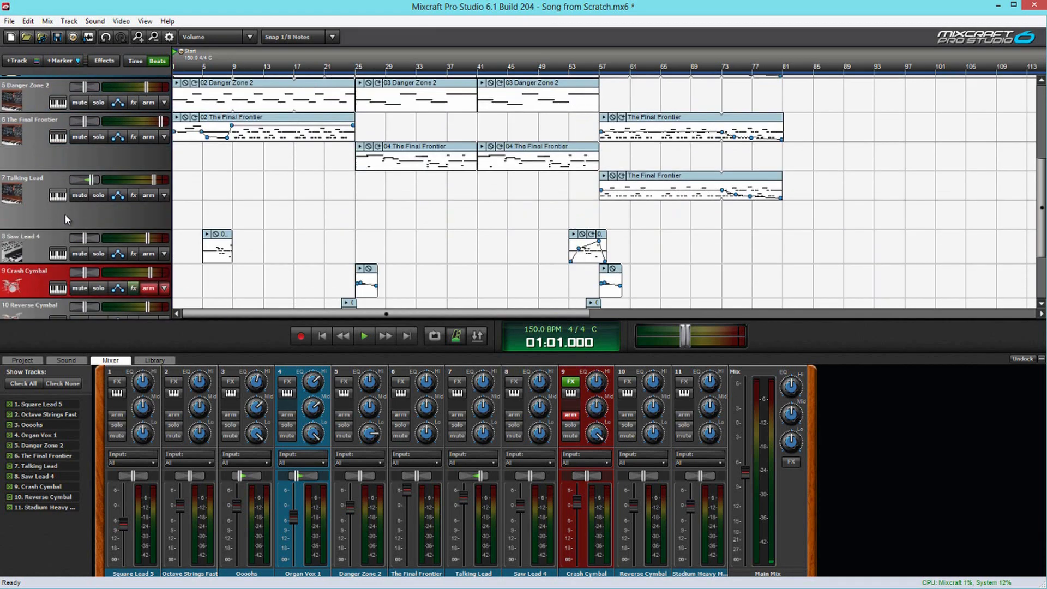
pyautogui.scroll(2, 143, 243)
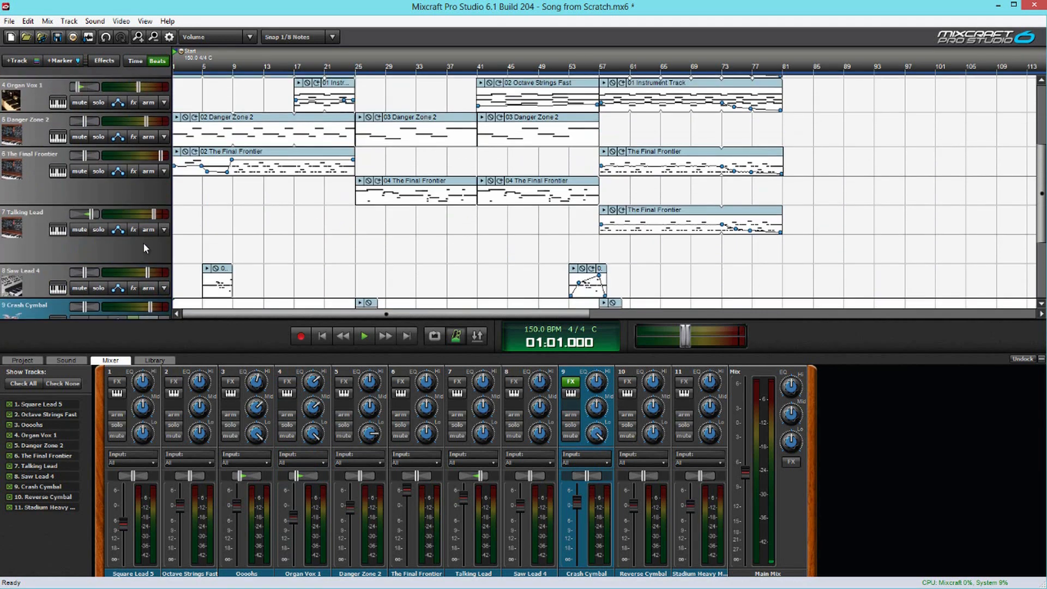
# Briefly arm The Final Frontier track for recording, disarm it, and look over the rest of the arrangement
pyautogui.click(145, 172)
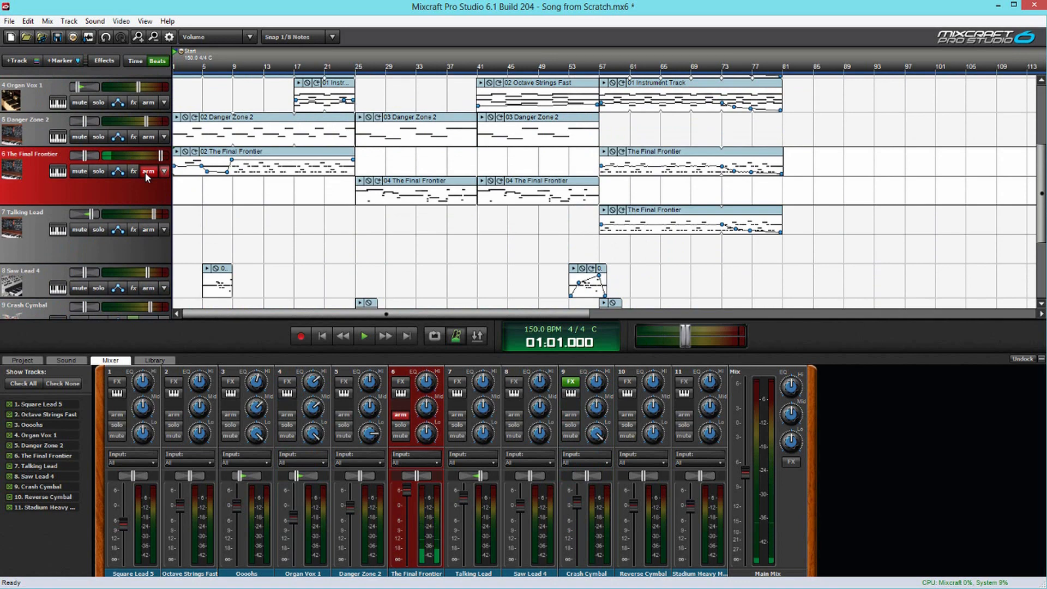
pyautogui.click(145, 172)
pyautogui.scroll(4, 59, 188)
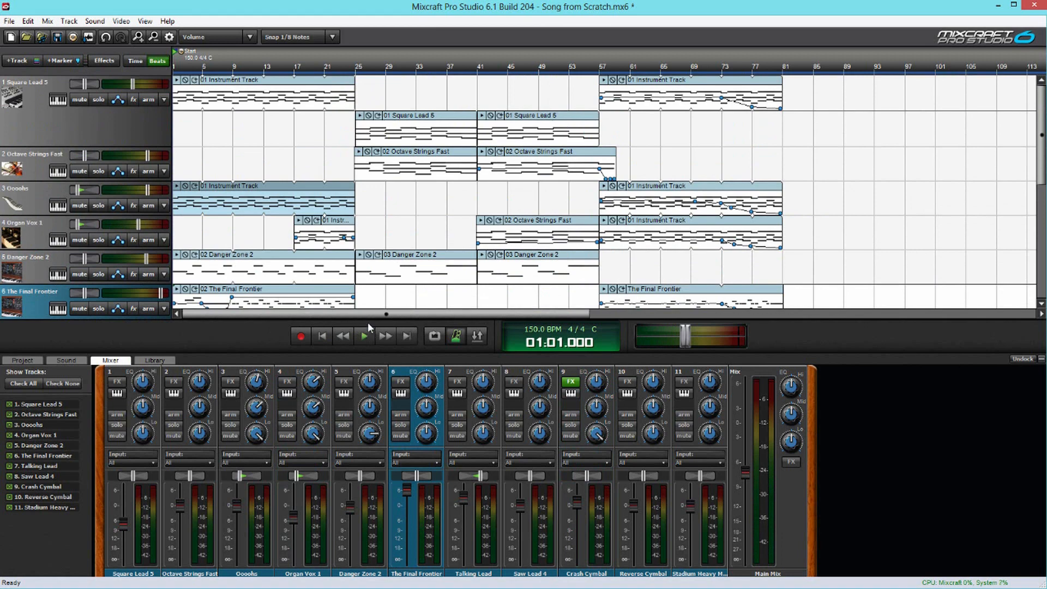
pyautogui.scroll(-5, 110, 216)
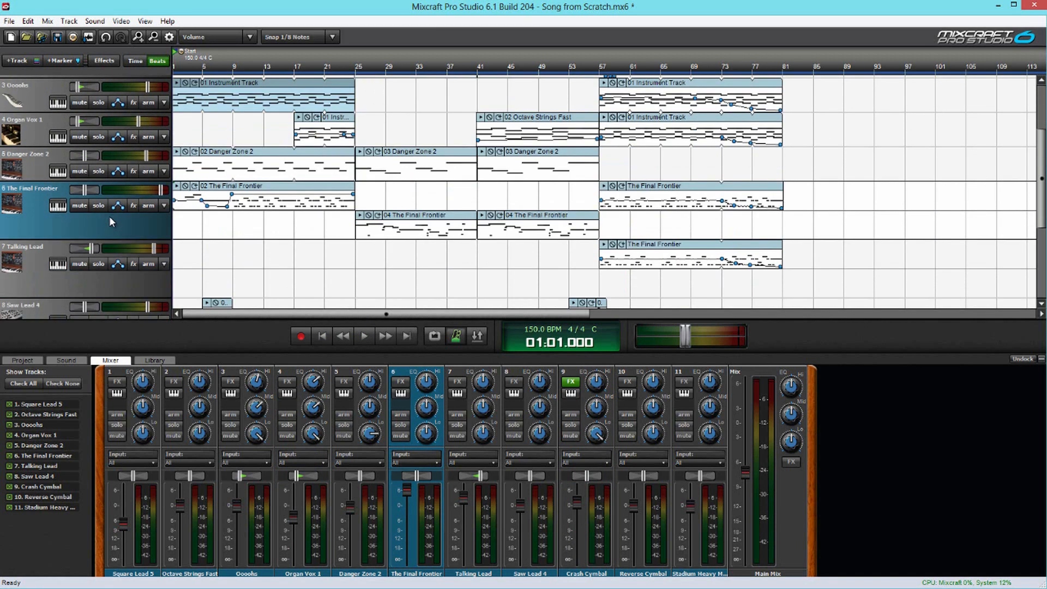
pyautogui.scroll(5, 109, 216)
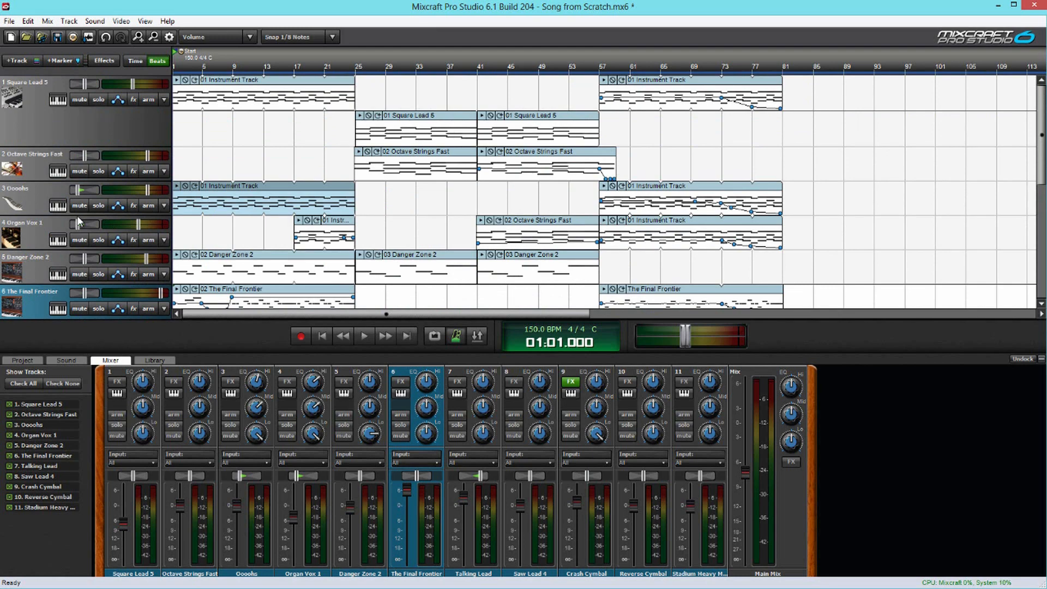
# Insert an audio track above the Stadium Heavy Metal Kit track and switch its recording arm on and off
pyautogui.scroll(-7, 71, 224)
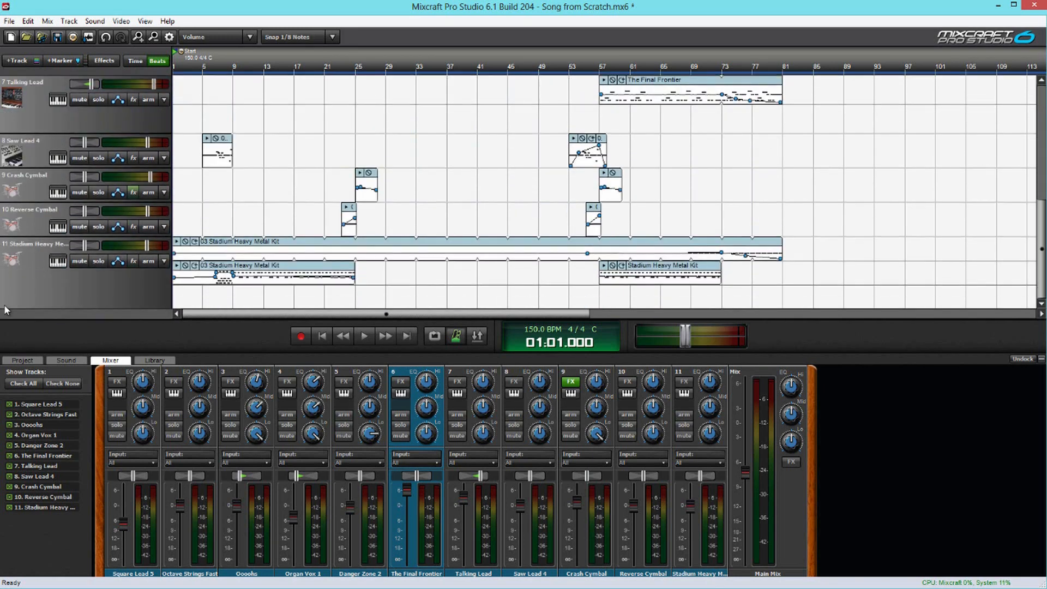
pyautogui.rightClick(57, 291)
pyautogui.moveTo(123, 296)
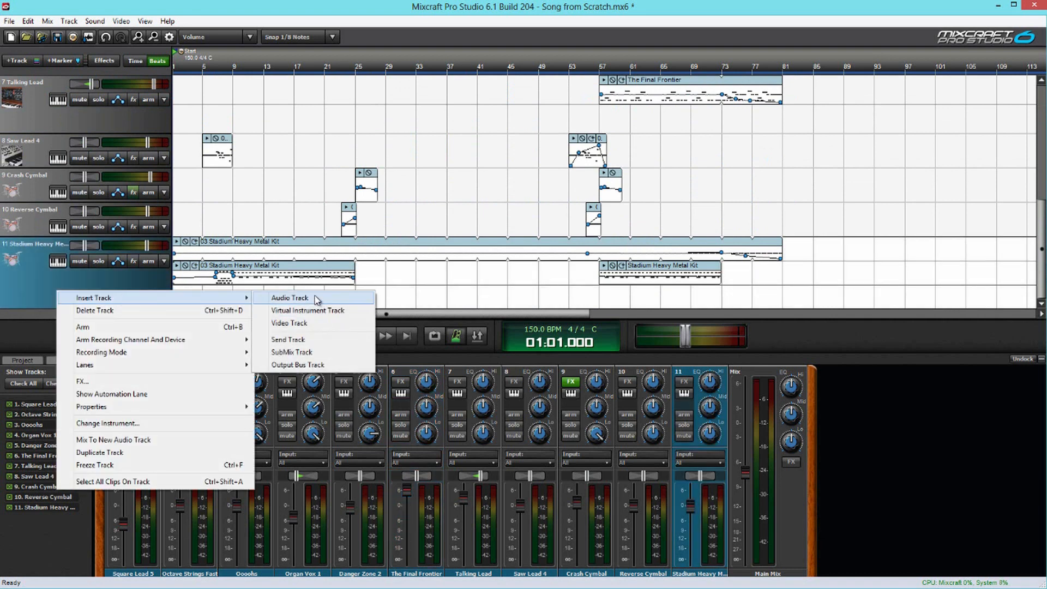
pyautogui.click(295, 297)
pyautogui.click(149, 245)
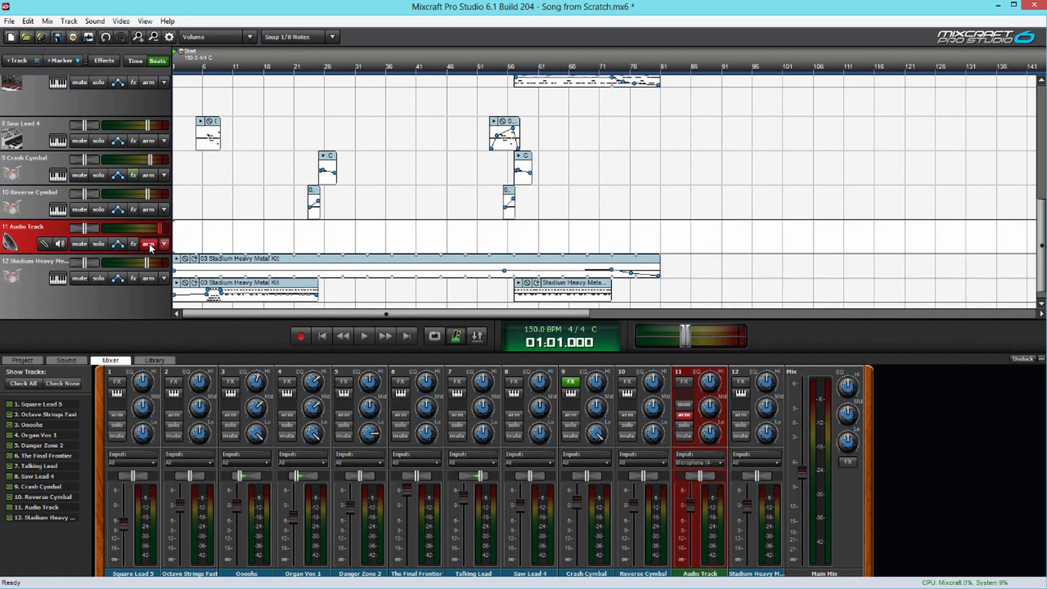
pyautogui.click(144, 246)
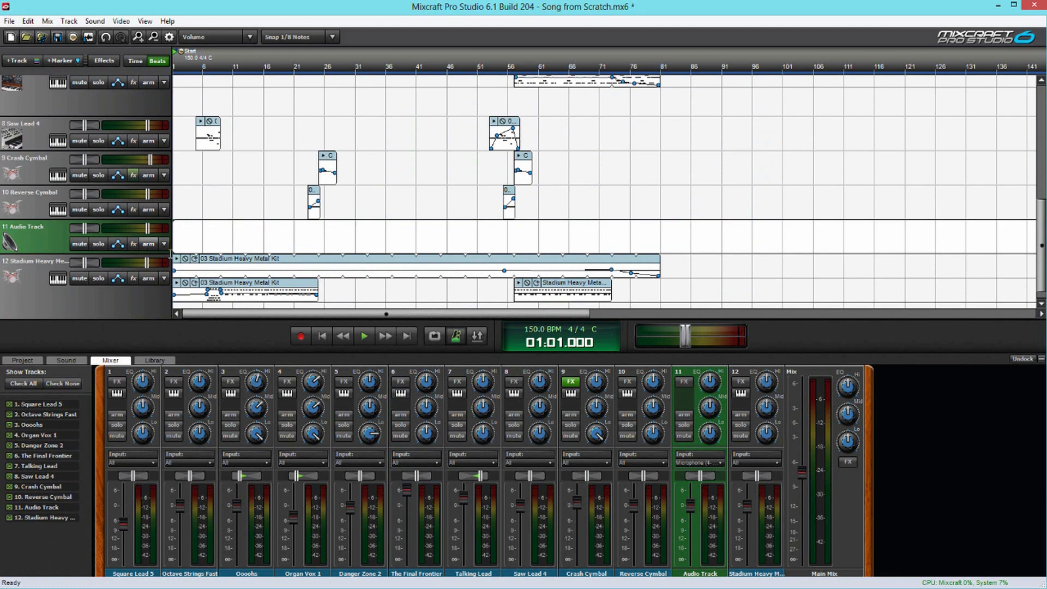
pyautogui.scroll(2, 139, 260)
pyautogui.scroll(8, 139, 260)
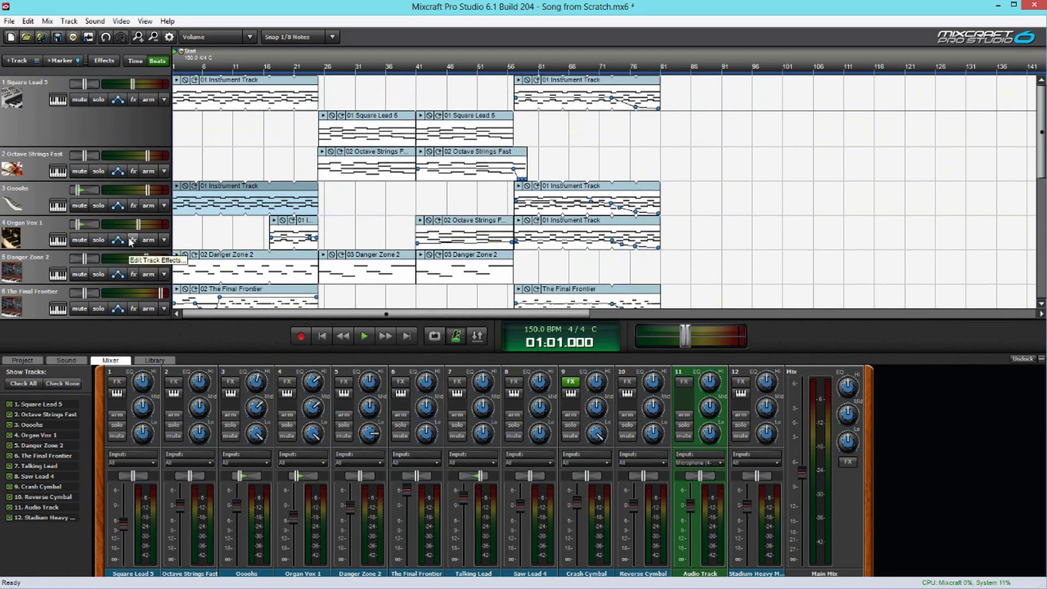